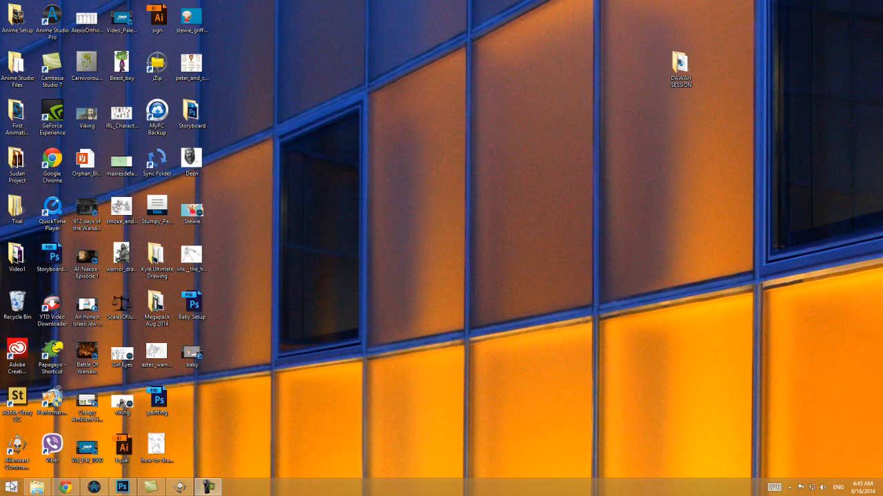
Step: Launch Adobe Premiere Pro CC 2014 and start a new project named Tutorial
click(10, 488)
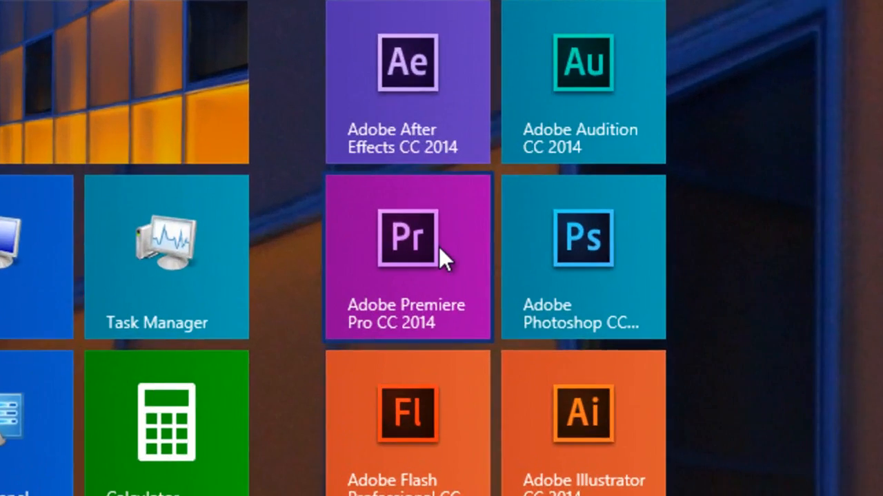
click(234, 182)
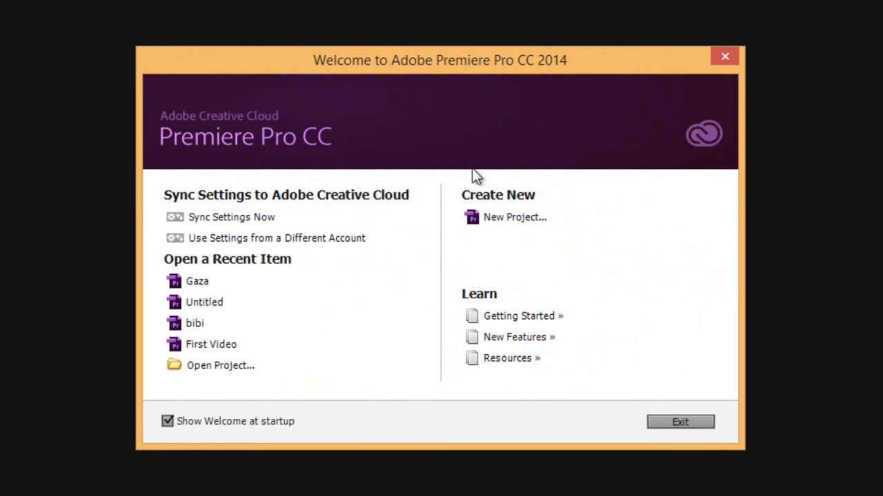
click(498, 217)
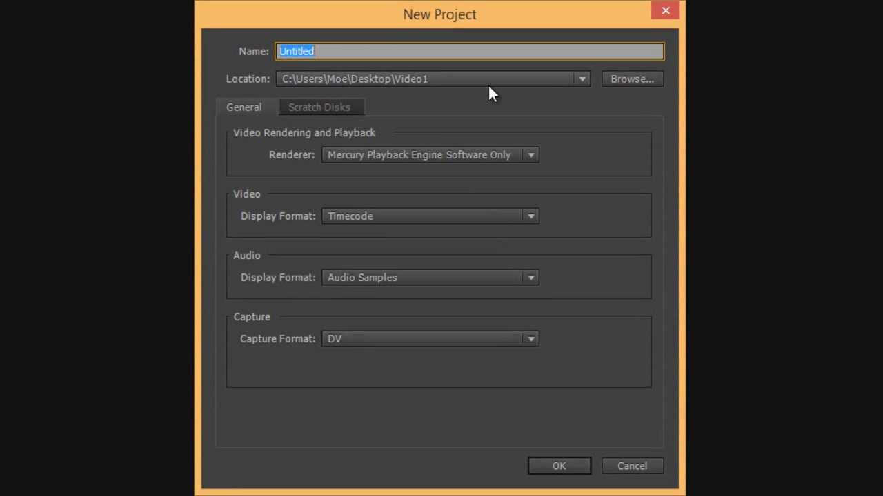
key(BackSpace)
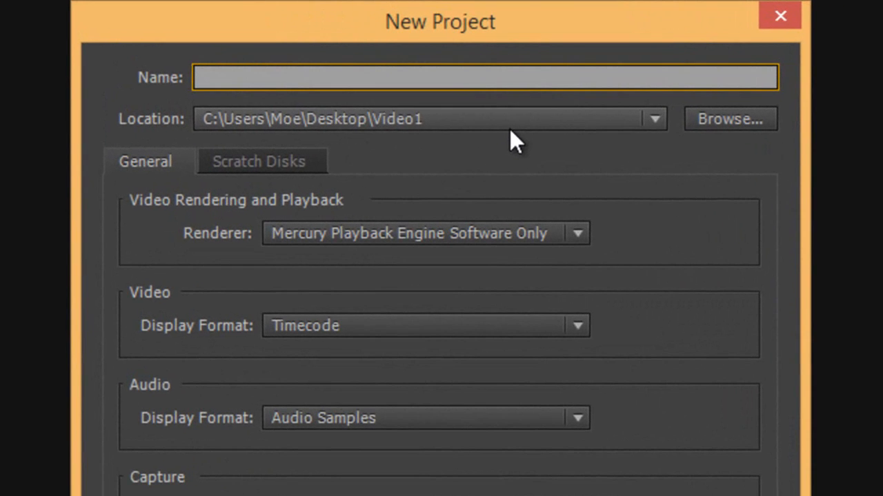
text(Tutorial)
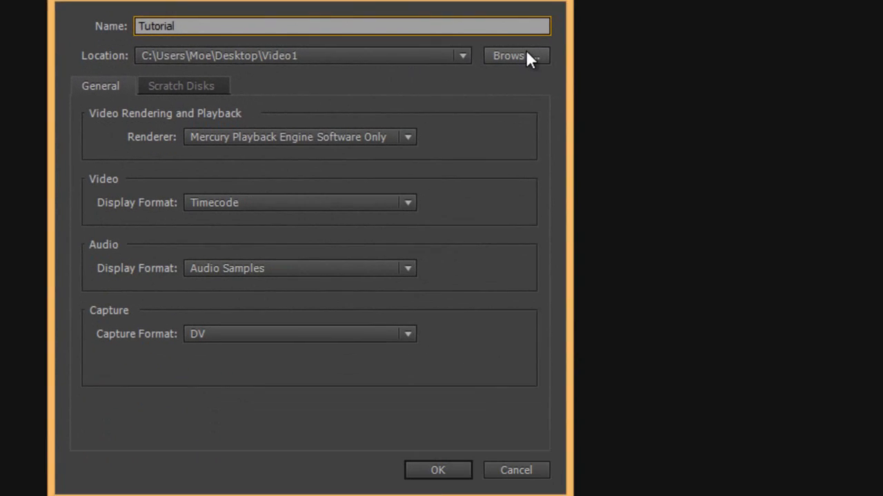
Step: Create the project in a new desktop folder named Tutorial Vido, keeping the remaining project settings
click(519, 57)
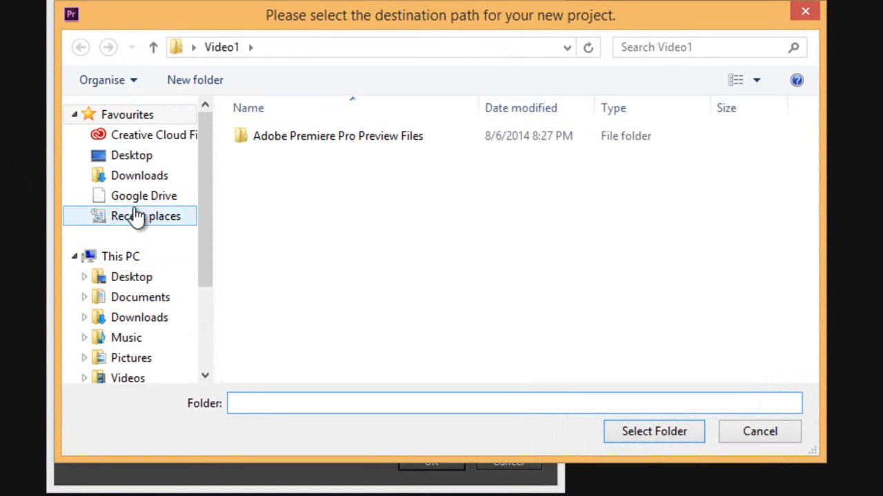
click(139, 160)
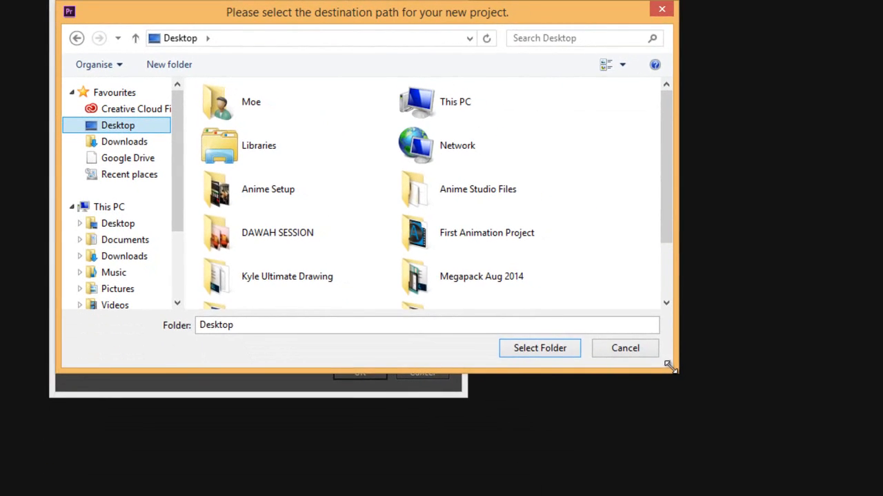
drag(670, 366, 820, 492)
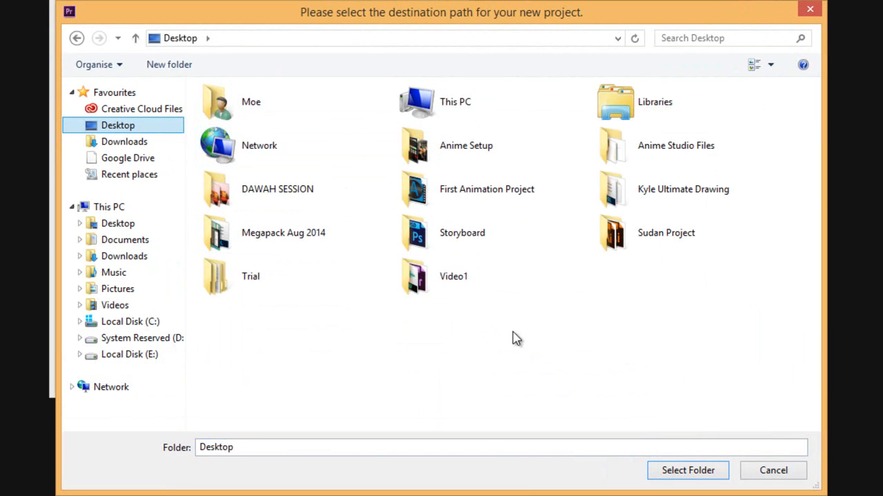
click(170, 67)
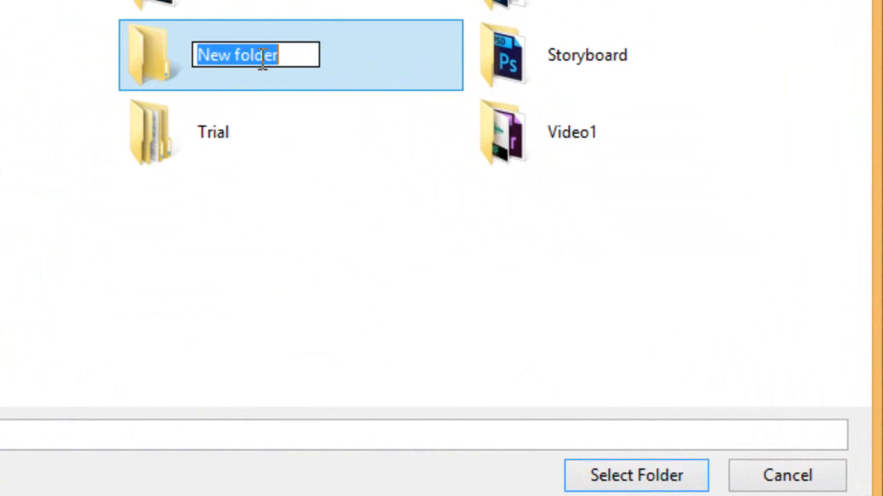
key(BackSpace)
text(Tutorial Vid)
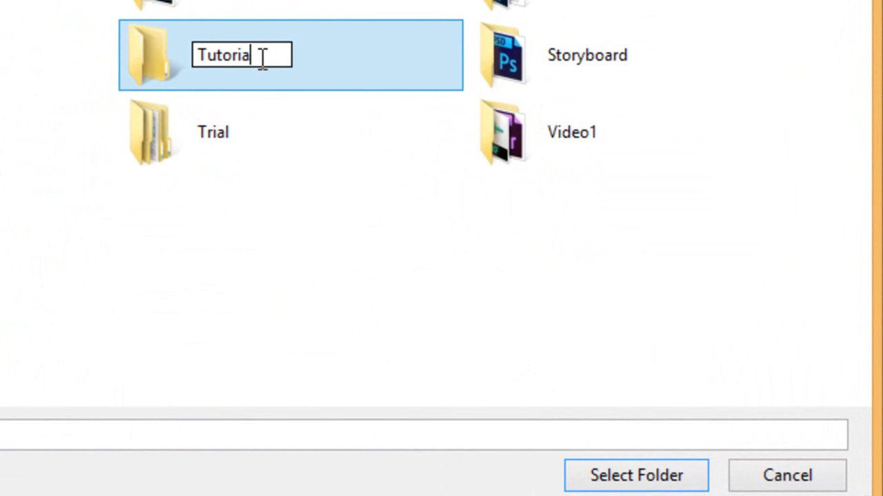
text(o)
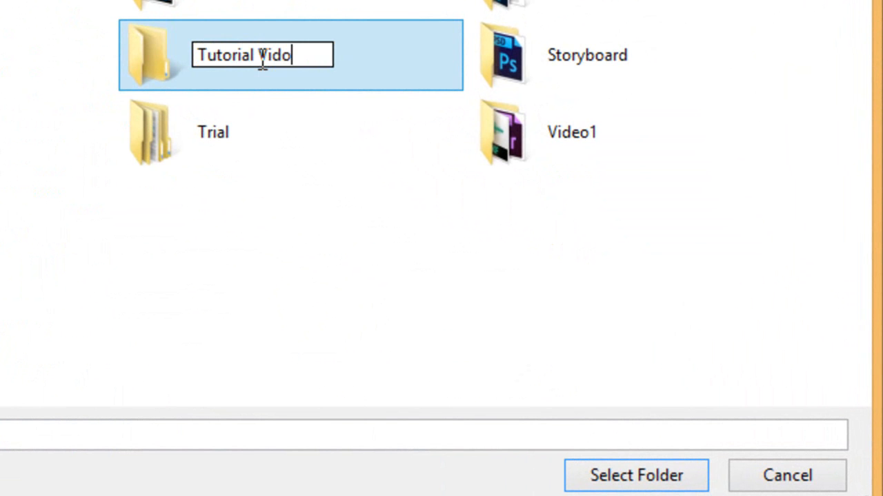
click(310, 173)
click(196, 126)
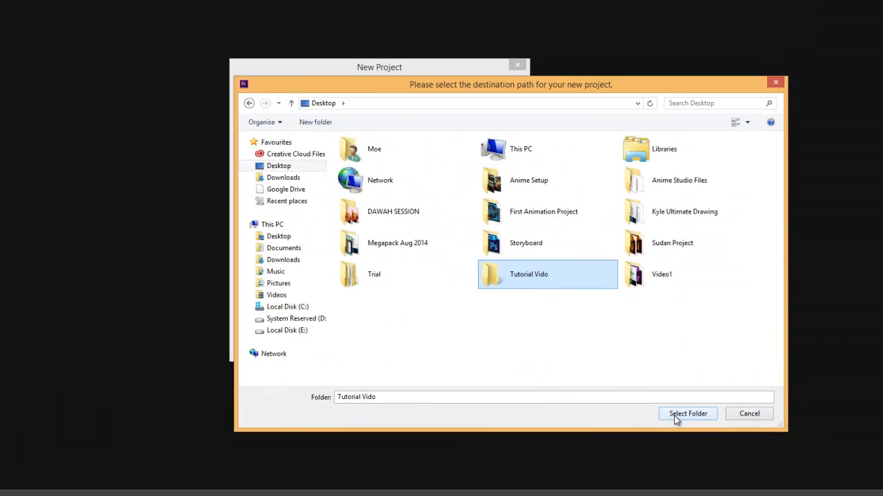
click(635, 475)
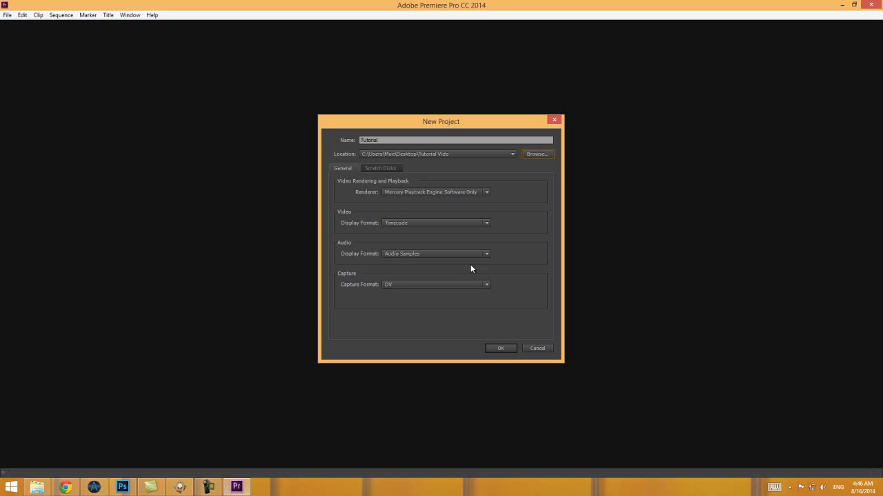
click(500, 349)
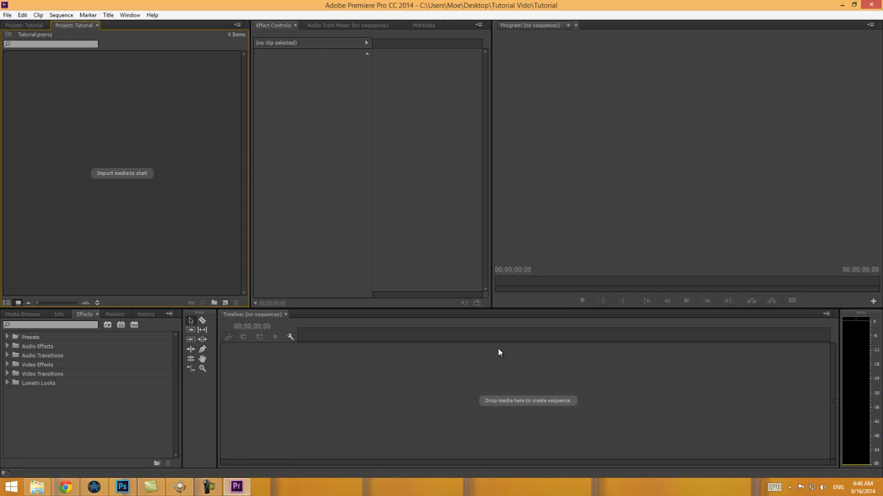
Step: Look at the saved project file in the desktop folder Tutorial Vido, and return to Premiere Pro
click(841, 5)
double_click(191, 400)
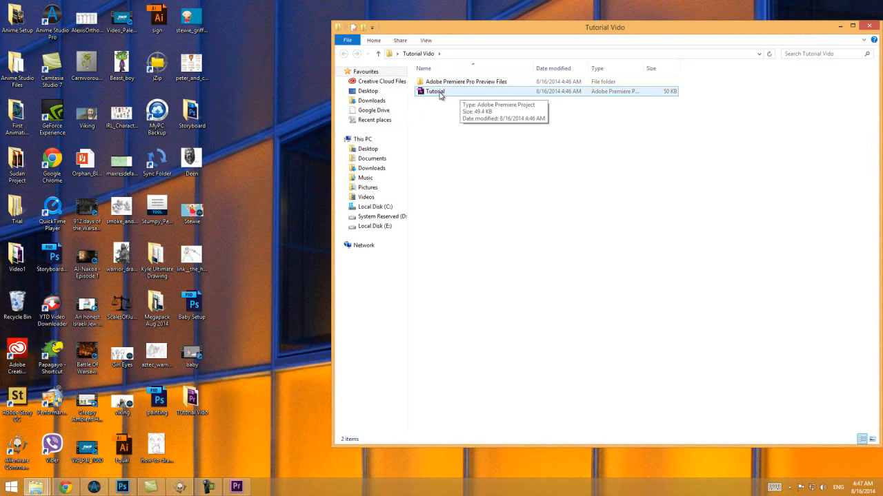
click(872, 28)
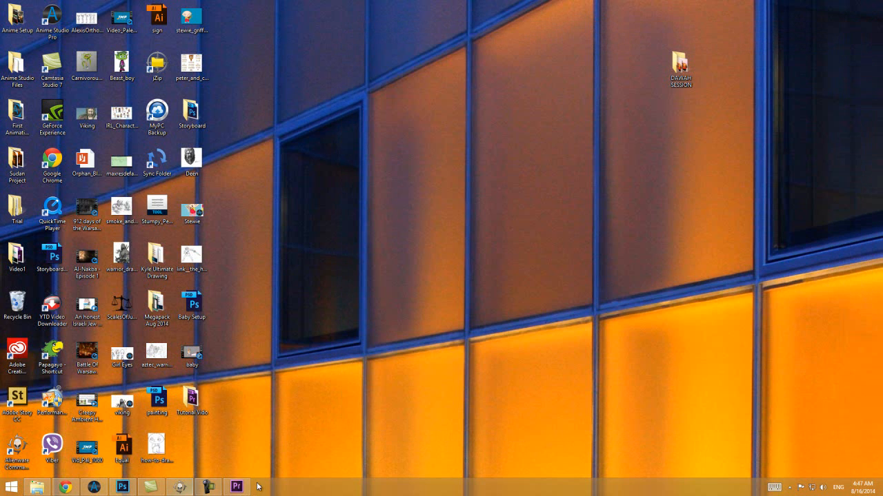
click(237, 487)
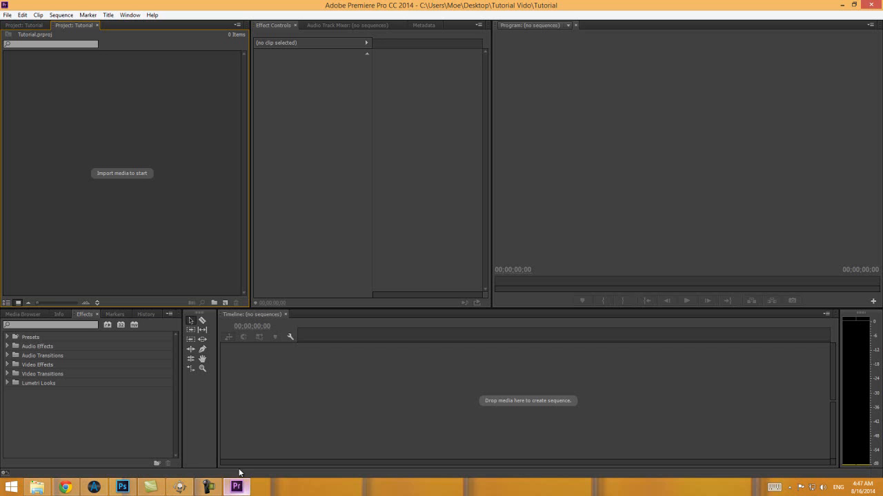
Step: Check which workspace is active in the list of available workspaces
click(8, 15)
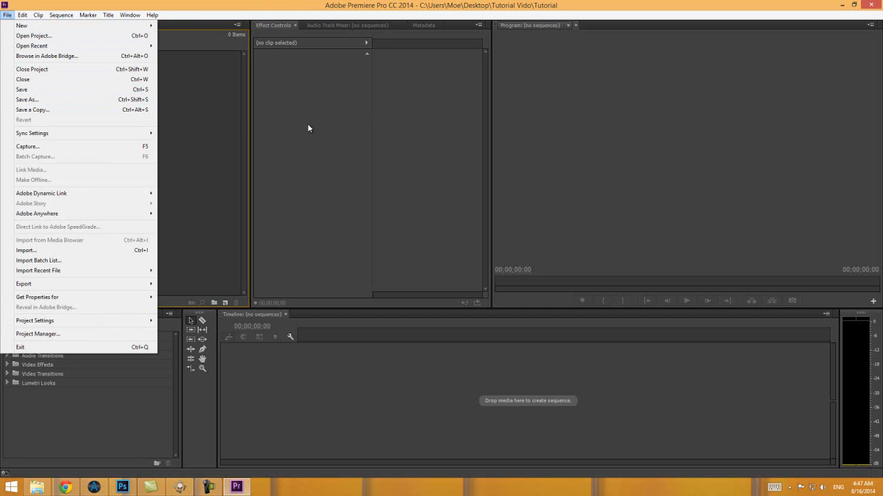
click(227, 113)
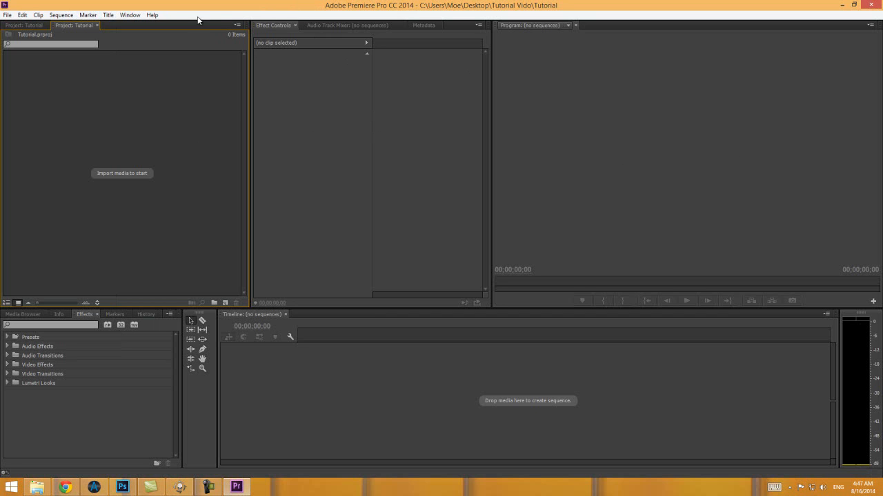
click(130, 14)
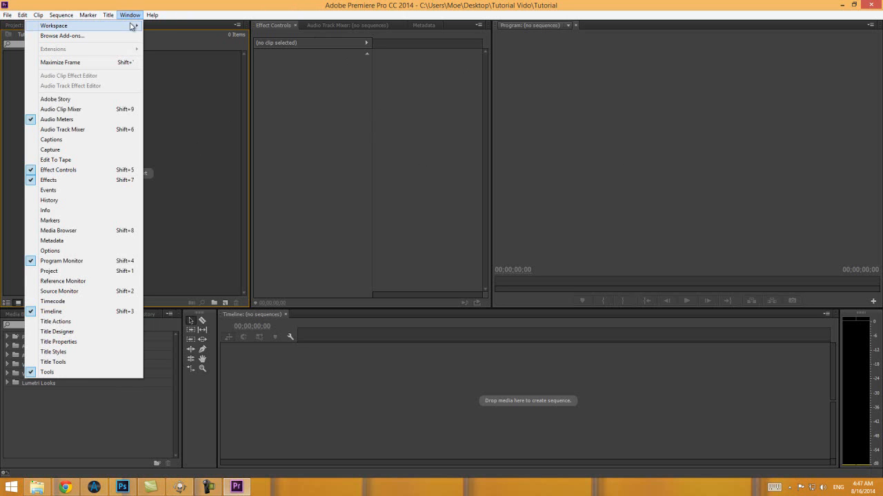
mouse_move(128, 26)
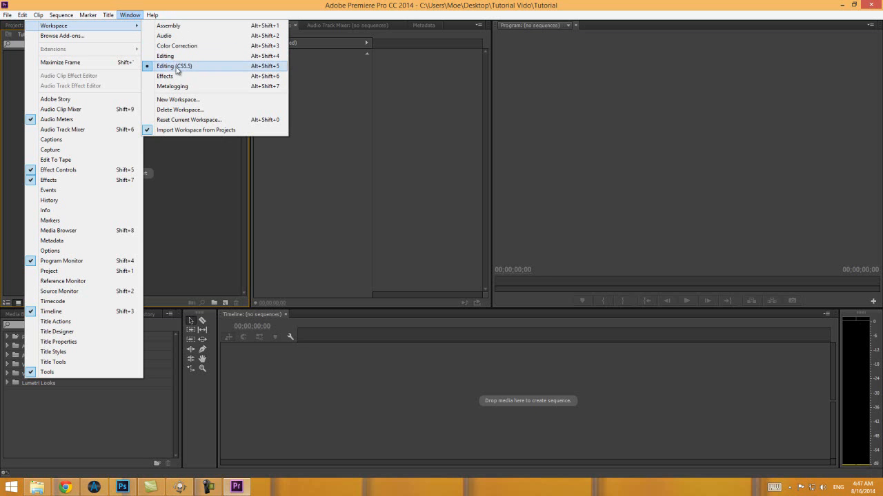
click(338, 138)
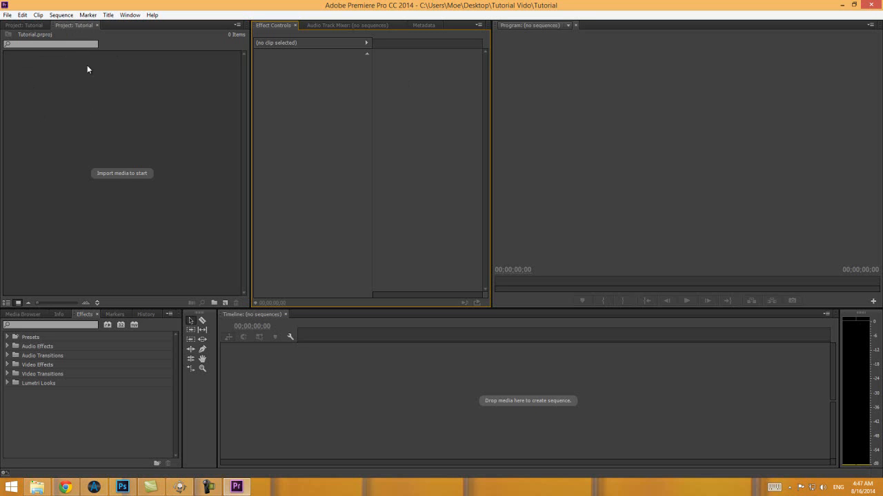
click(112, 172)
double_click(109, 175)
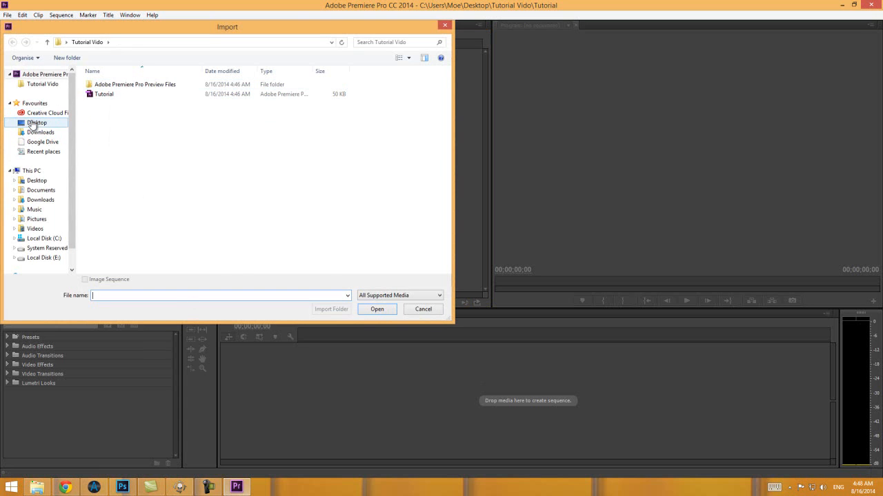
click(31, 122)
click(414, 312)
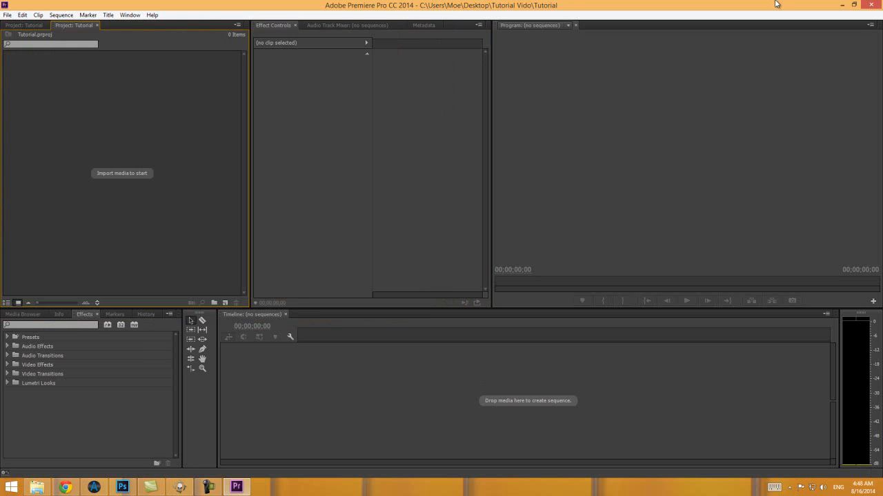
Step: Shrink the Premiere Pro window and place it so the DAWAH SESSION folder on the desktop stays reachable
click(853, 5)
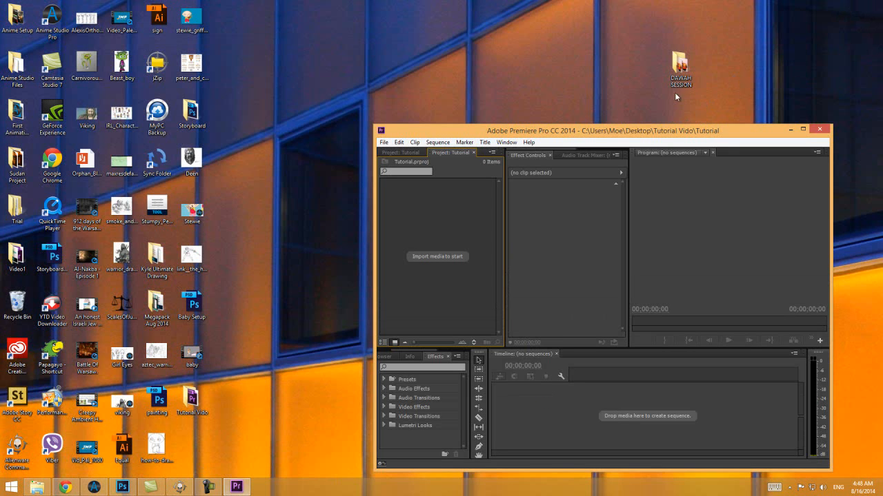
drag(665, 128, 586, 121)
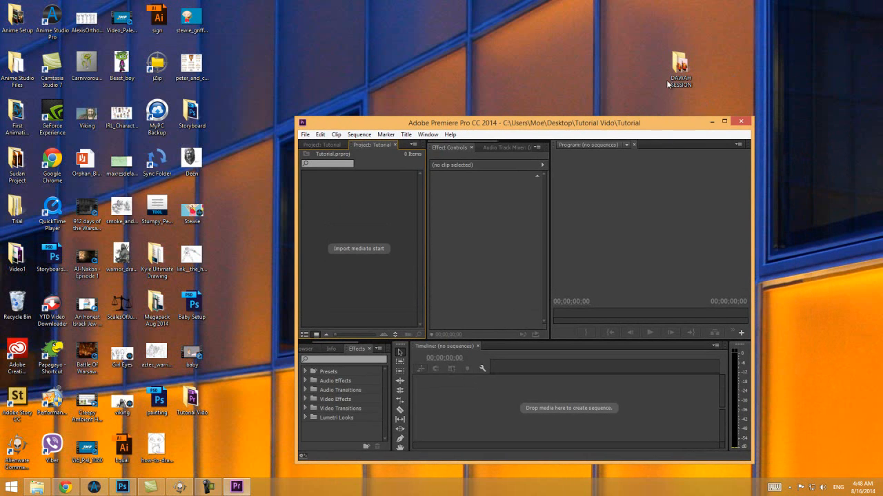
drag(641, 127, 617, 133)
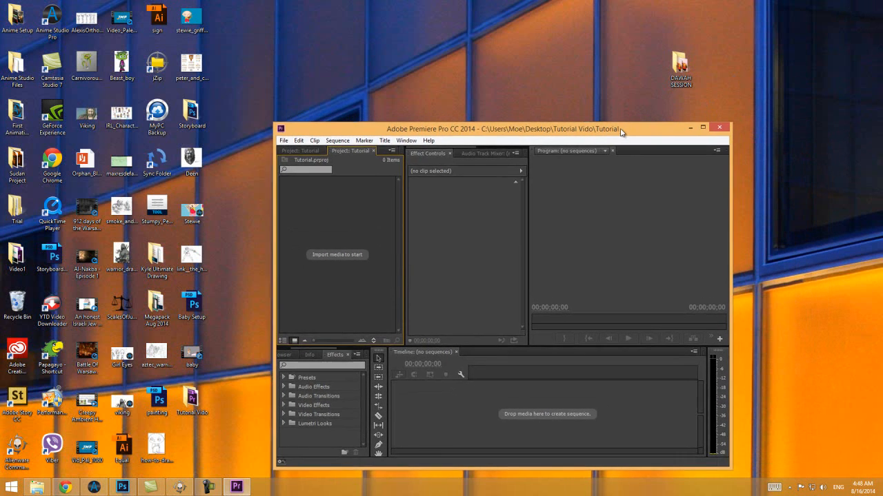
Step: Examine the video clips inside the DAWAH SESSION folder on the desktop
double_click(670, 67)
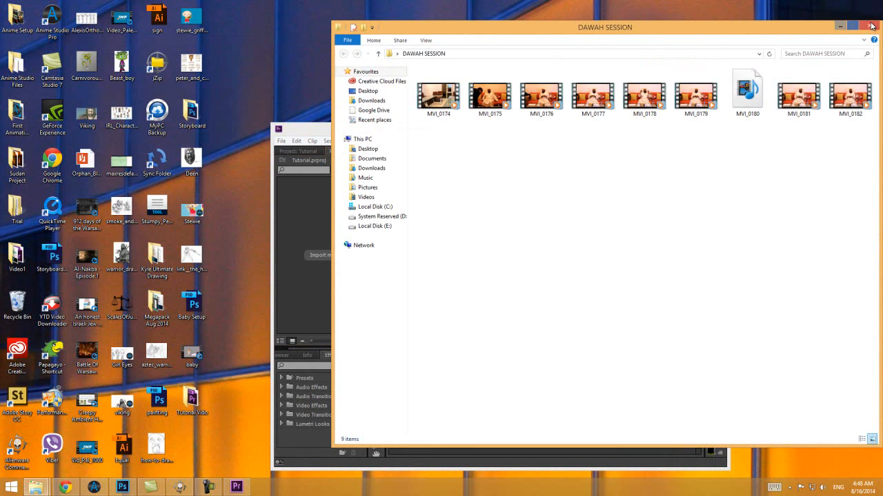
click(869, 26)
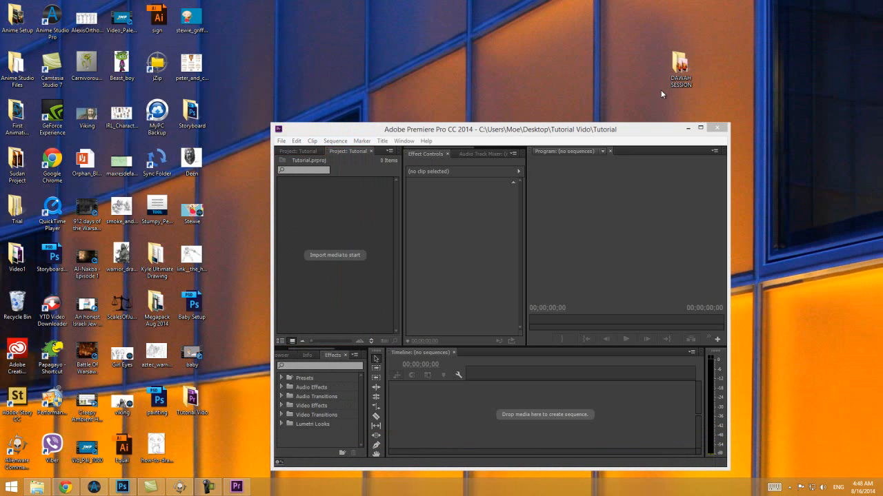
double_click(681, 61)
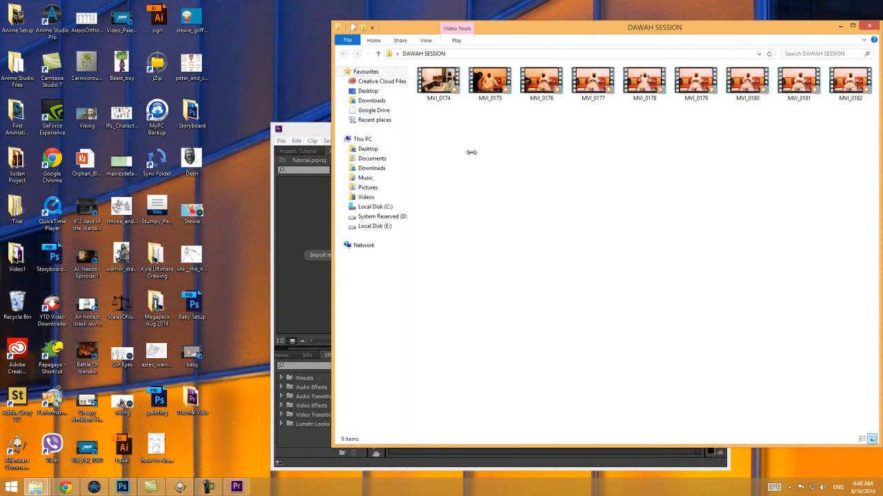
click(869, 26)
drag(688, 72, 375, 229)
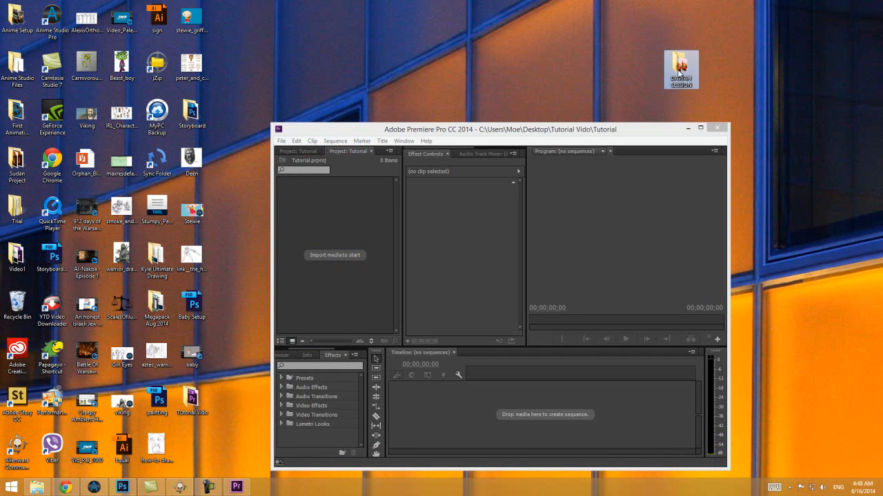
double_click(680, 68)
drag(435, 175, 863, 65)
drag(447, 88, 481, 108)
drag(450, 150, 865, 61)
click(868, 27)
Step: Import the whole DAWAH SESSION folder into the project and dock its opened bin alongside the Tutorial project in the maximized window
drag(680, 67, 322, 238)
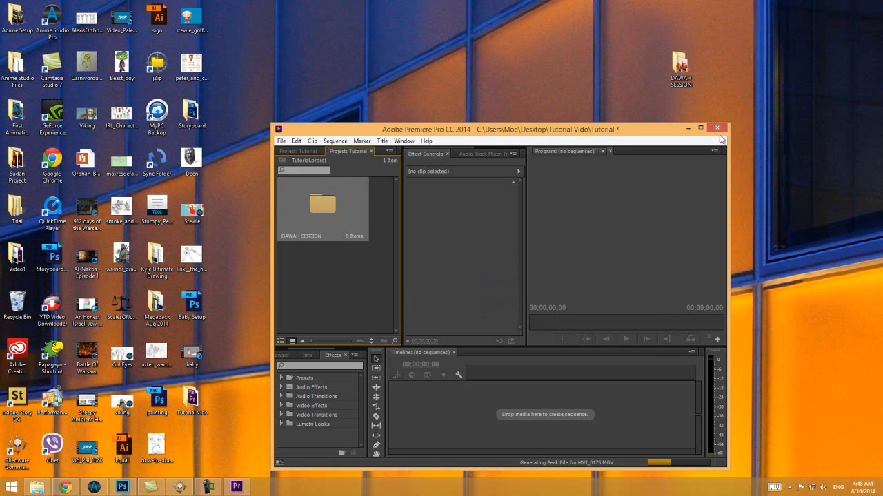
click(700, 128)
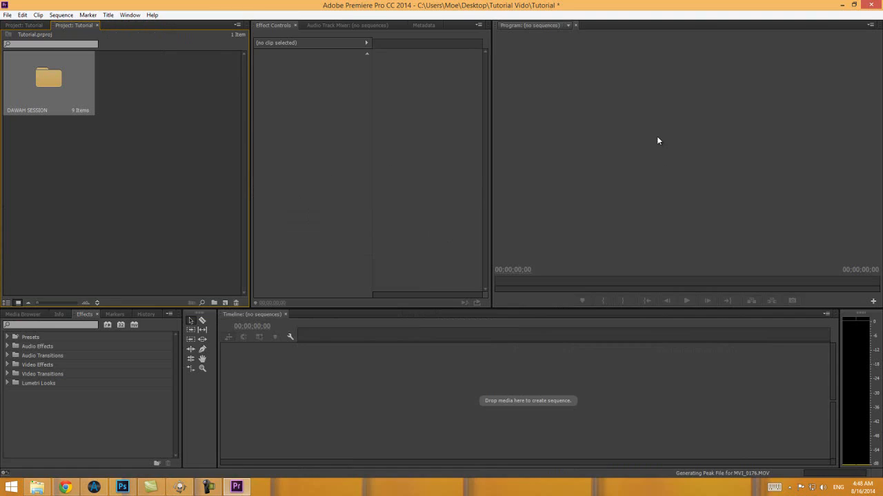
double_click(50, 81)
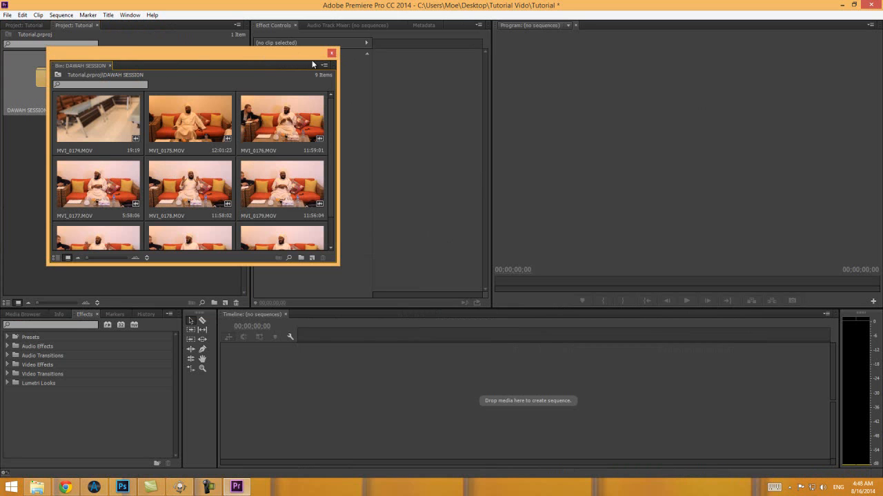
drag(102, 69, 119, 29)
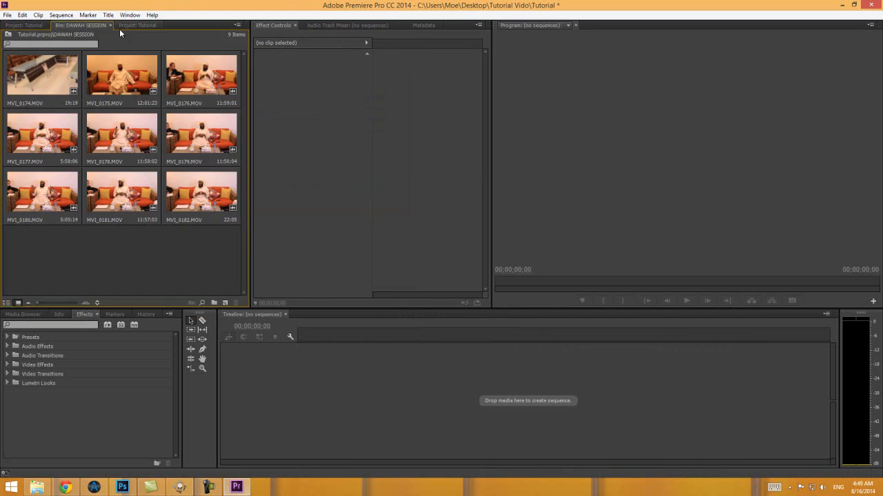
Step: Import the nine clips MVI_0174 to MVI_0182 from the desktop DAWAH SESSION folder directly into the Tutorial project, outside the bin
click(131, 25)
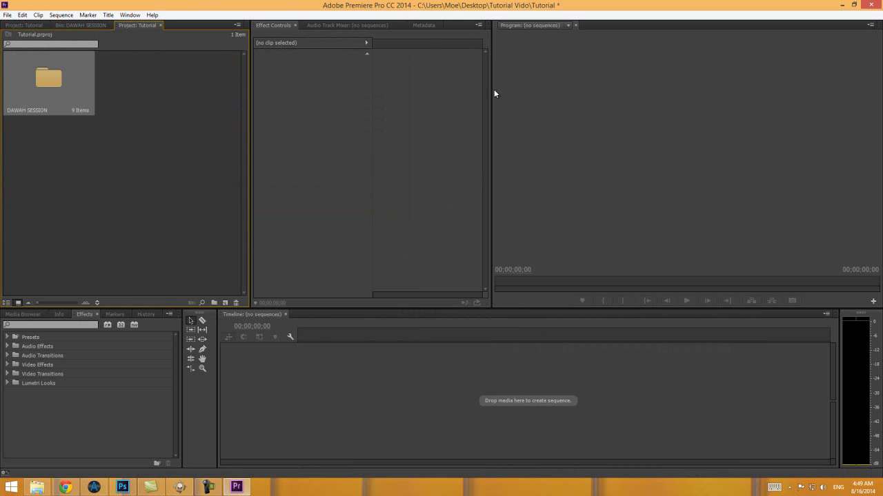
click(854, 5)
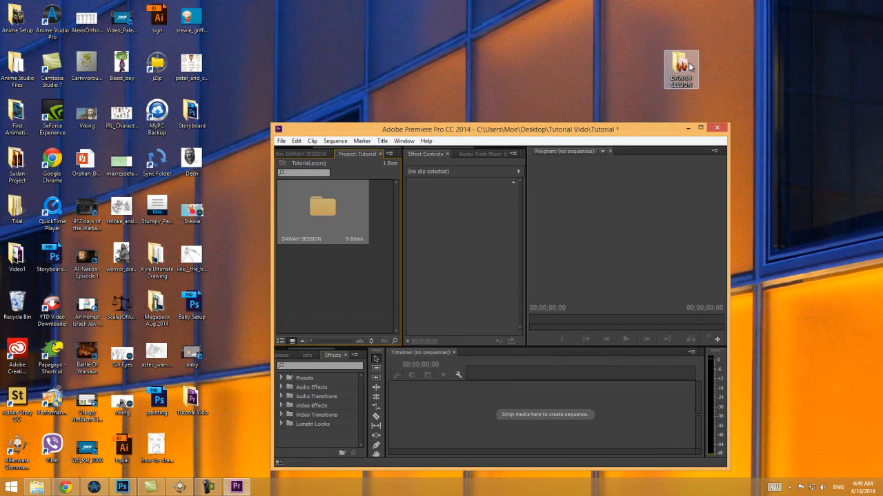
double_click(688, 67)
mouse_move(545, 31)
mouse_down()
mouse_move(622, 33)
mouse_move(540, 28)
mouse_up()
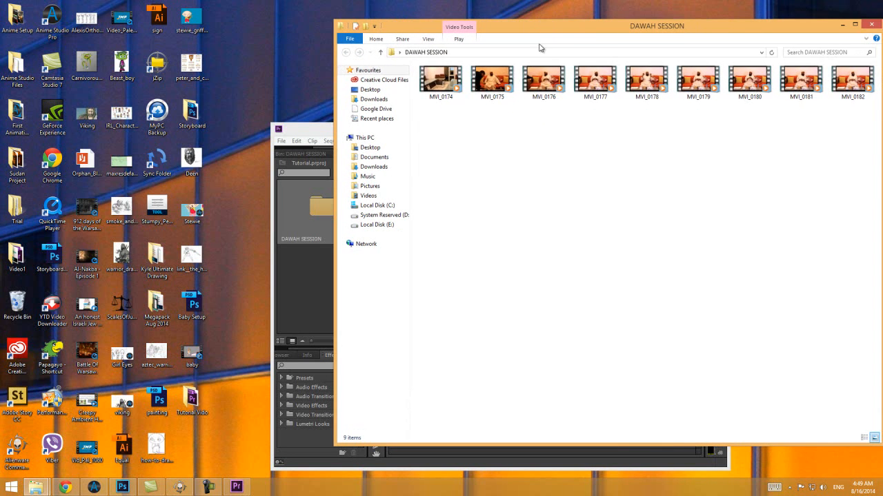
drag(454, 136, 859, 72)
drag(449, 90, 310, 299)
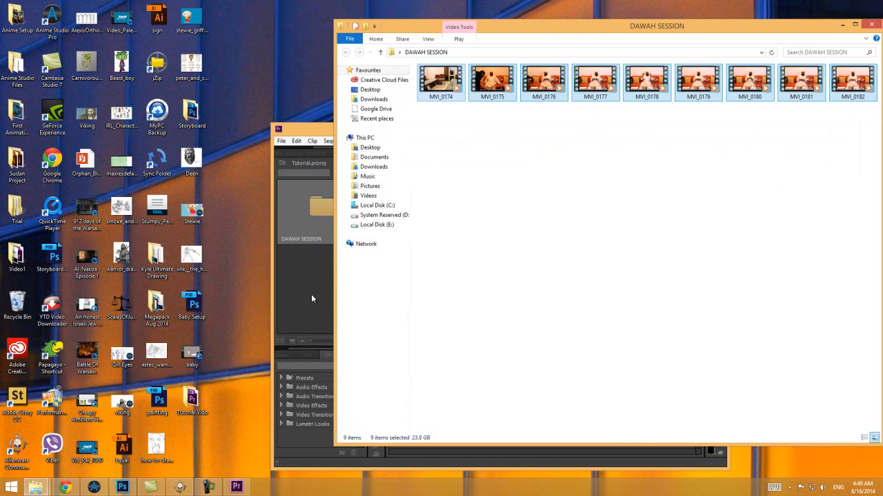
click(841, 27)
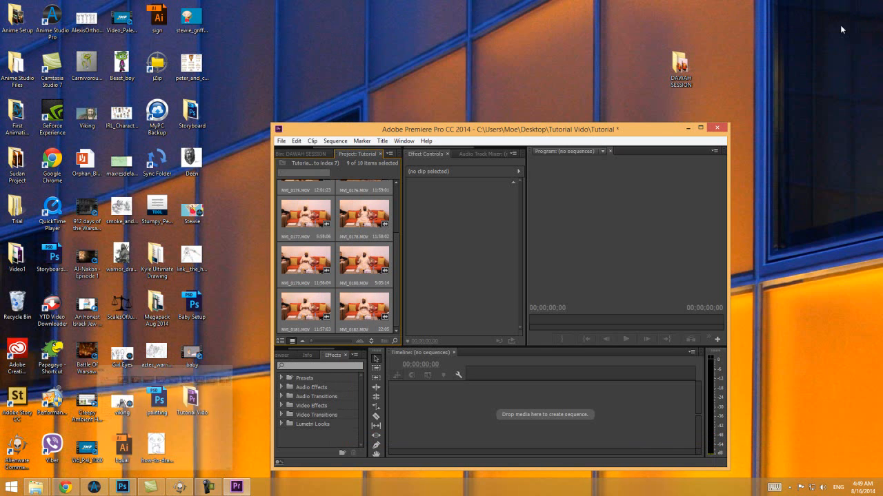
click(700, 127)
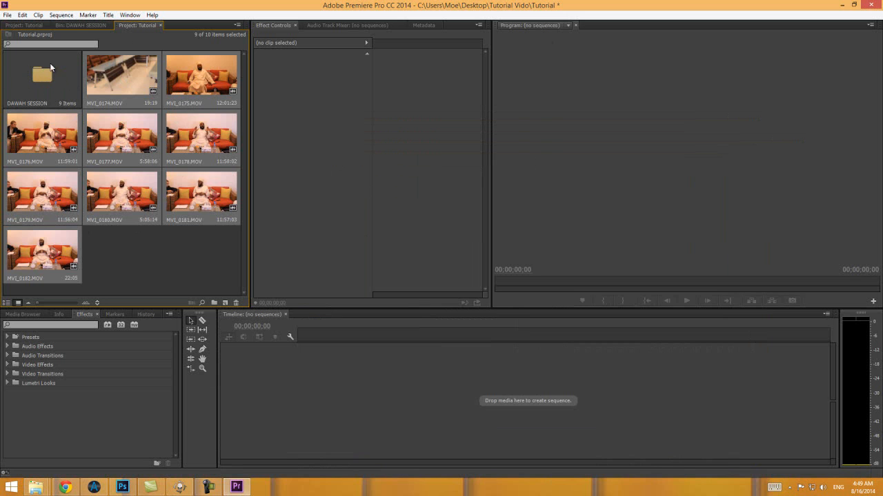
Step: Compare the contents of the DAWAH SESSION bin with the clips placed directly in the Tutorial project
double_click(29, 74)
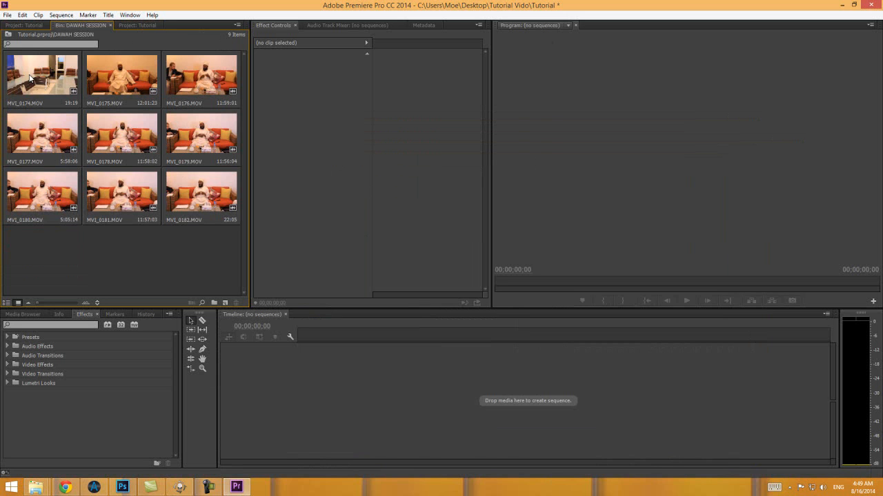
drag(101, 29, 78, 33)
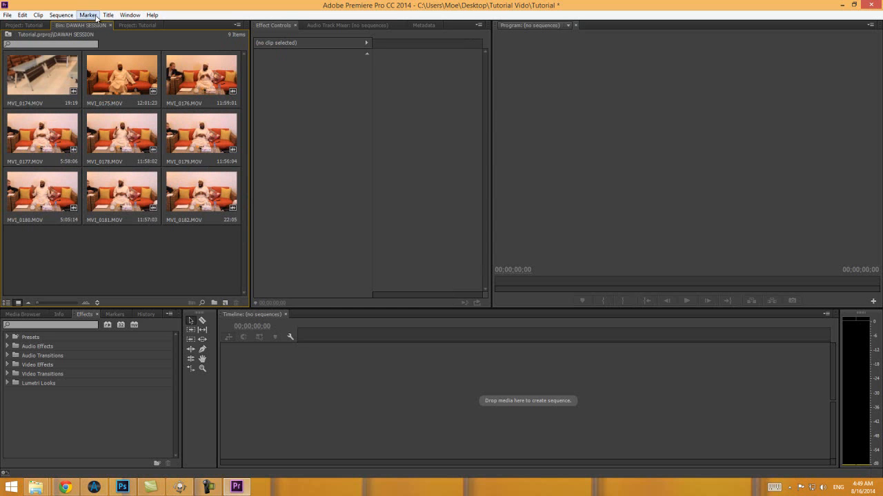
click(142, 26)
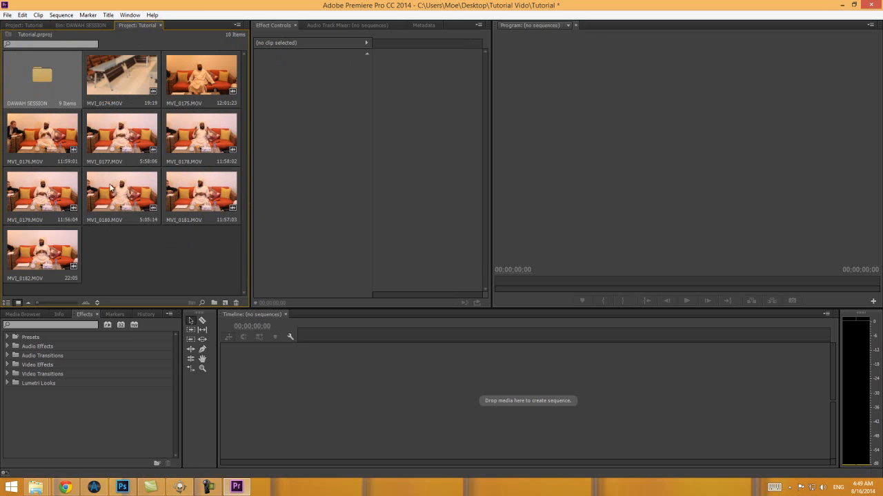
mouse_move(248, 189)
mouse_down()
mouse_move(236, 189)
mouse_move(250, 188)
mouse_up()
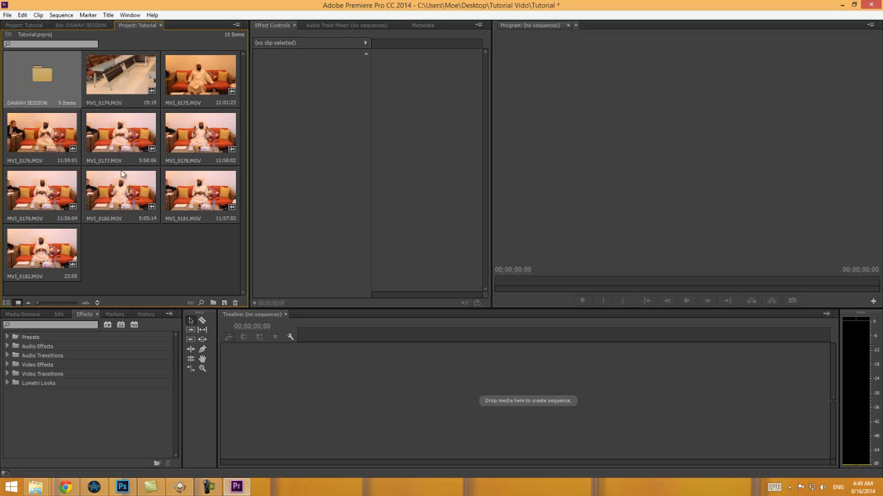
drag(117, 131, 129, 146)
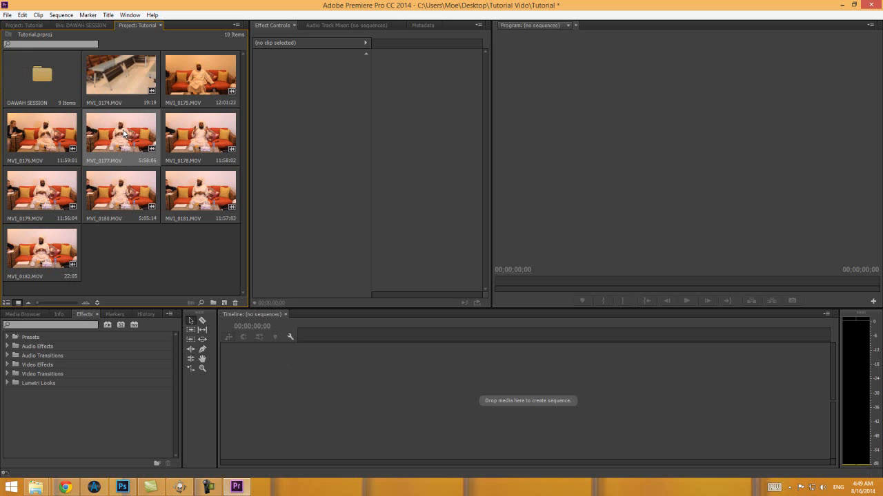
Step: Examine which sequence, clip and edit commands are available while the project has no sequence
click(61, 15)
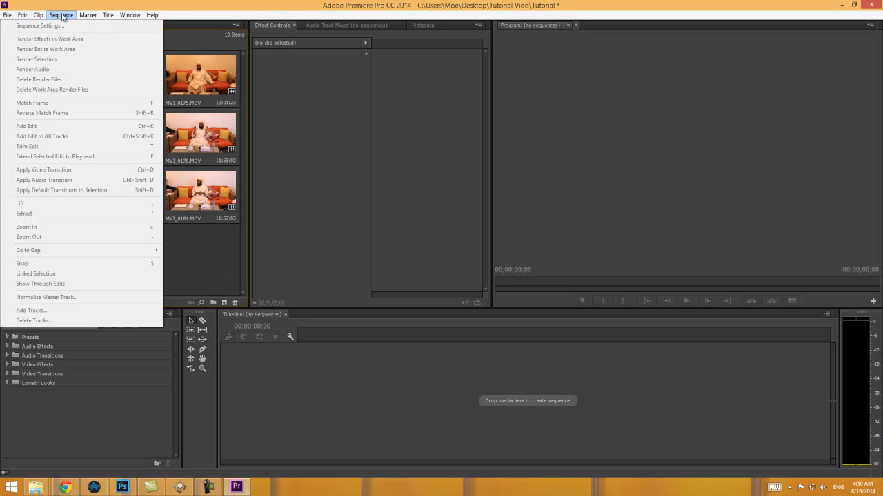
click(61, 15)
click(59, 17)
mouse_move(42, 18)
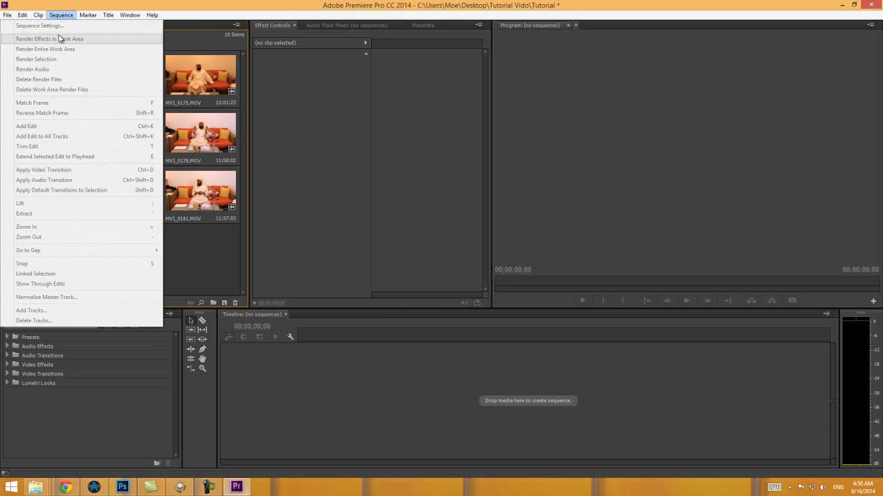
click(61, 15)
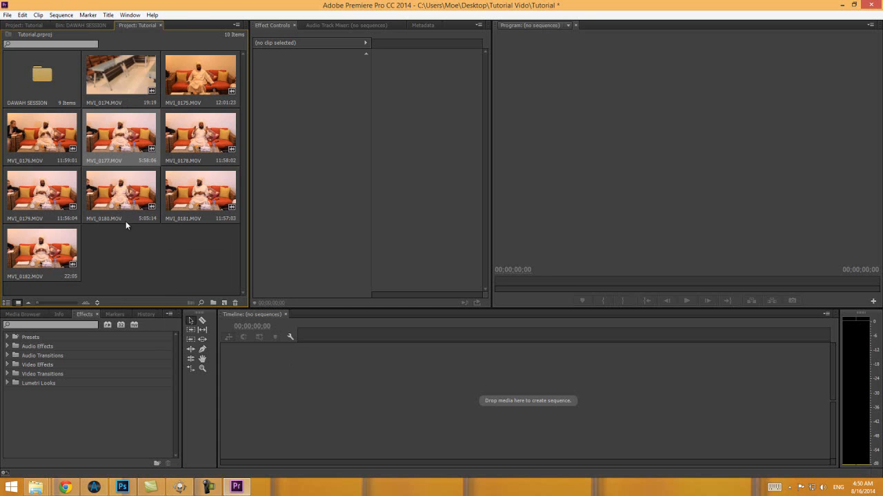
right_click(136, 190)
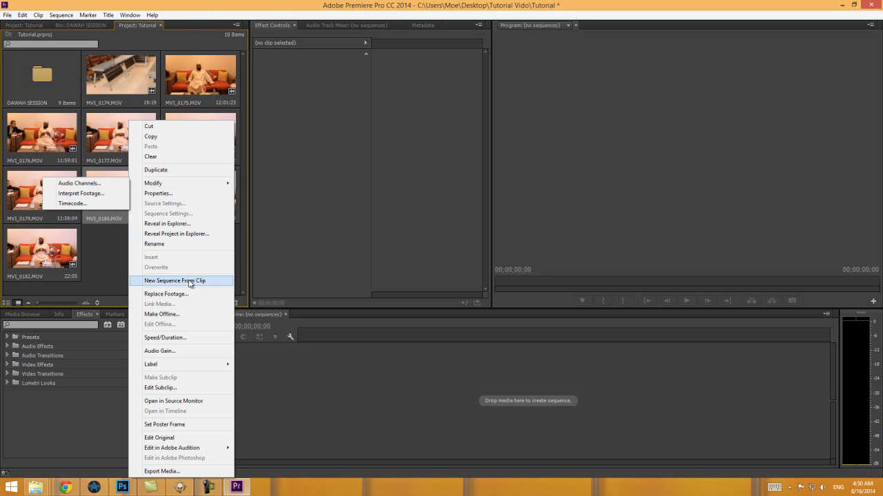
click(109, 241)
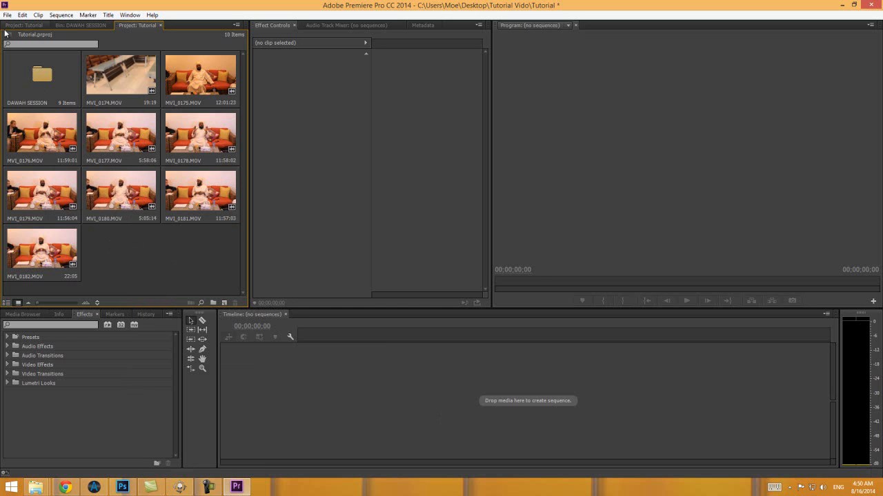
click(55, 15)
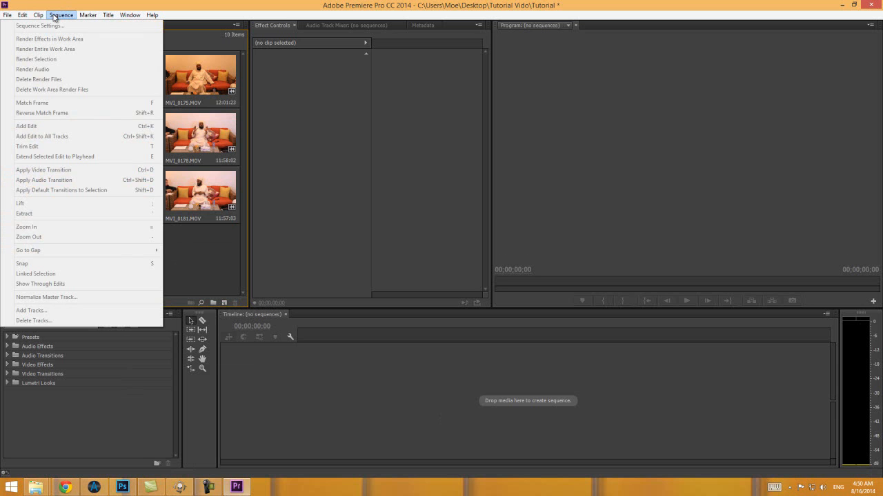
click(55, 15)
click(37, 15)
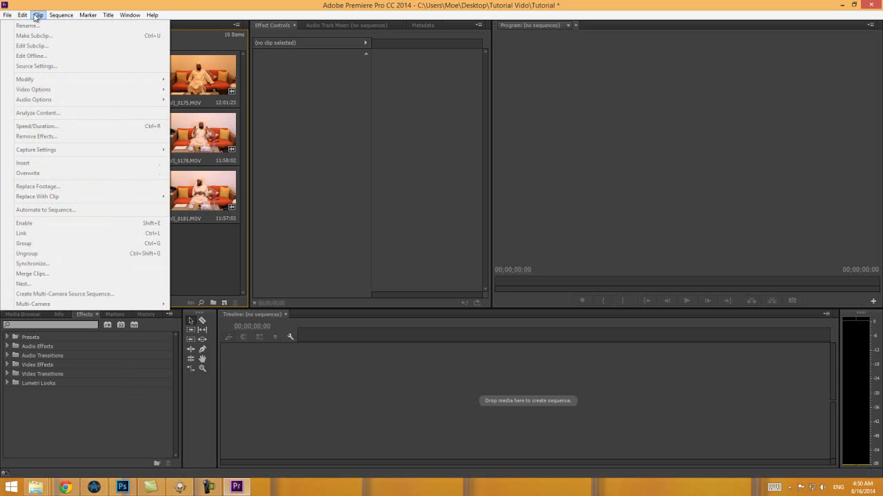
mouse_move(30, 16)
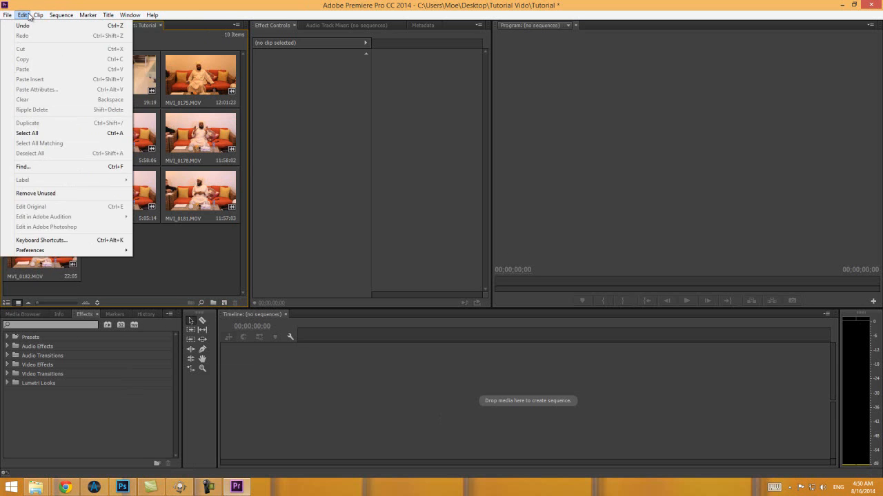
mouse_move(59, 17)
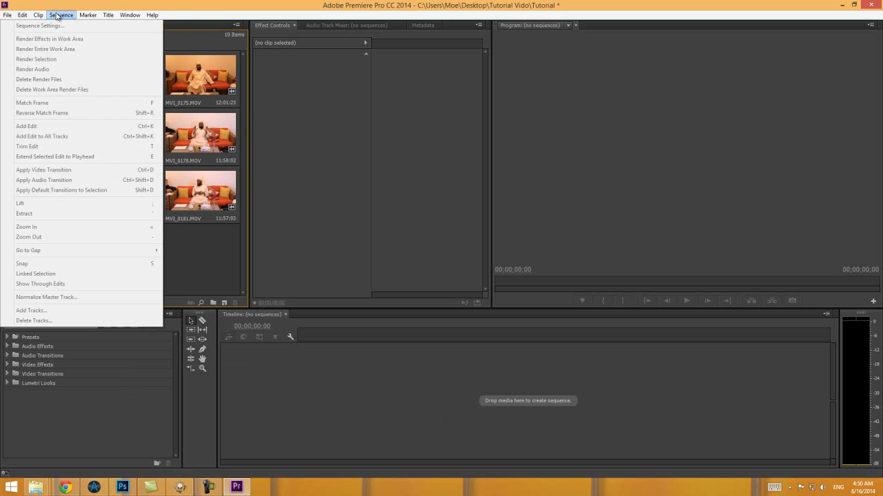
click(59, 15)
Step: Create a new sequence from the MVI_0180.MOV clip in the Tutorial project
right_click(134, 191)
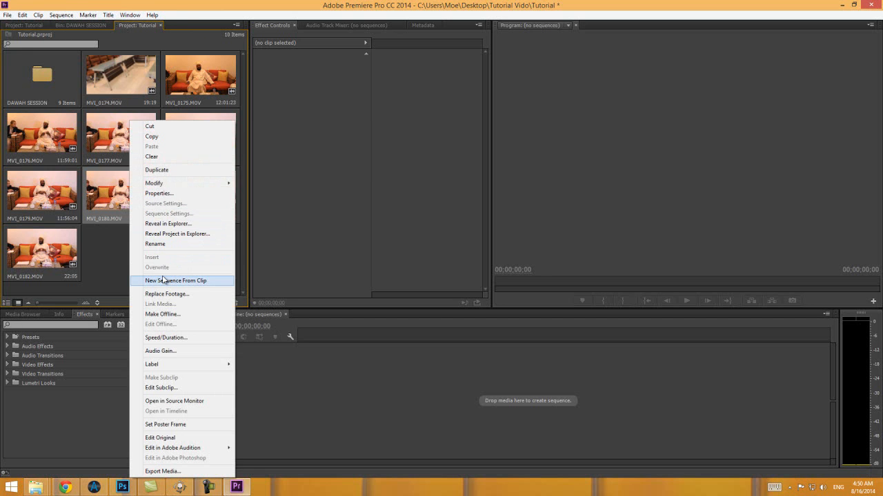
click(117, 265)
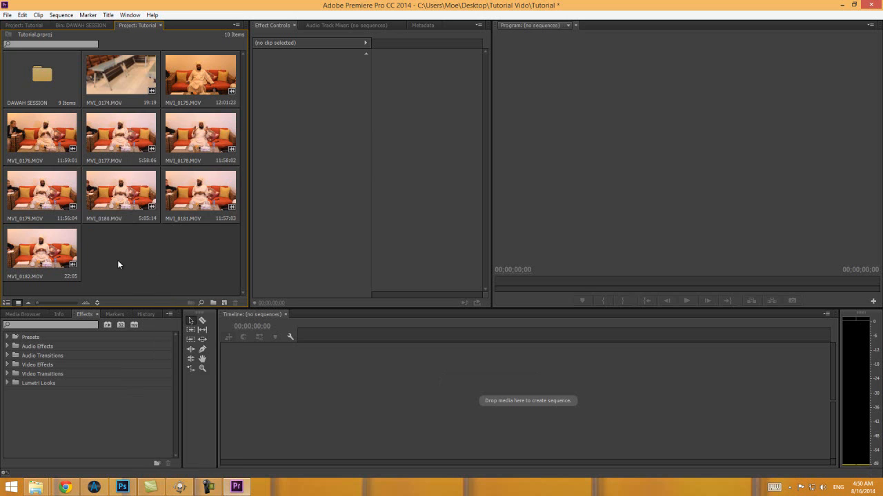
right_click(120, 194)
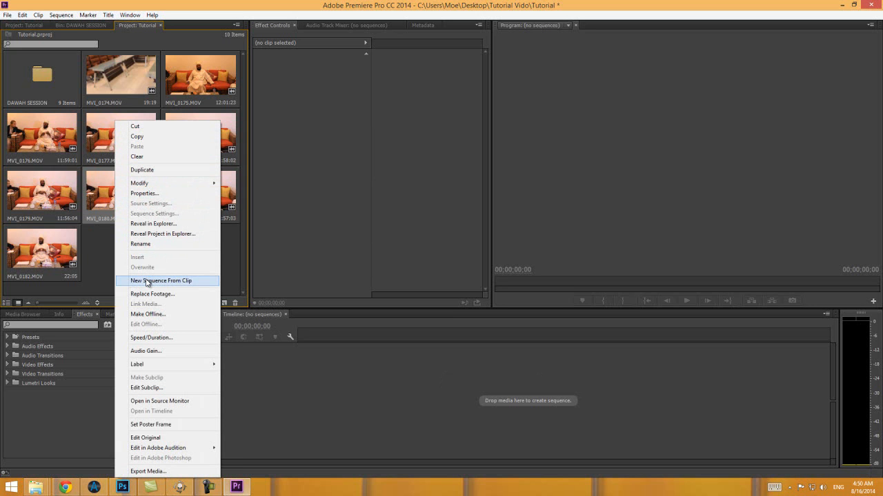
click(138, 283)
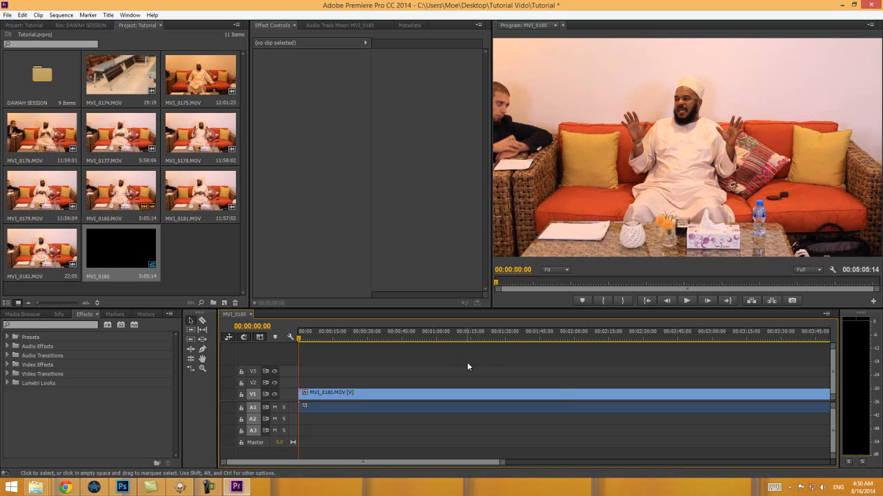
Step: Open the settings of the MVI_0180 sequence and examine the available timebase options
click(56, 15)
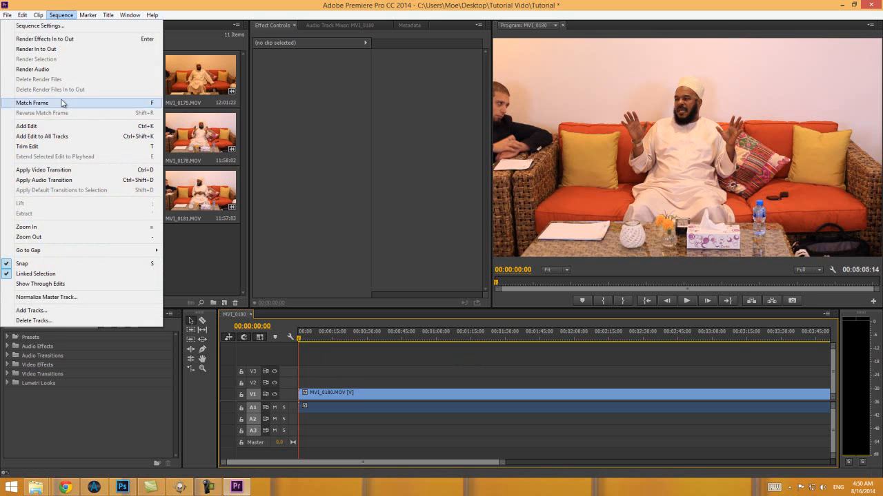
click(58, 27)
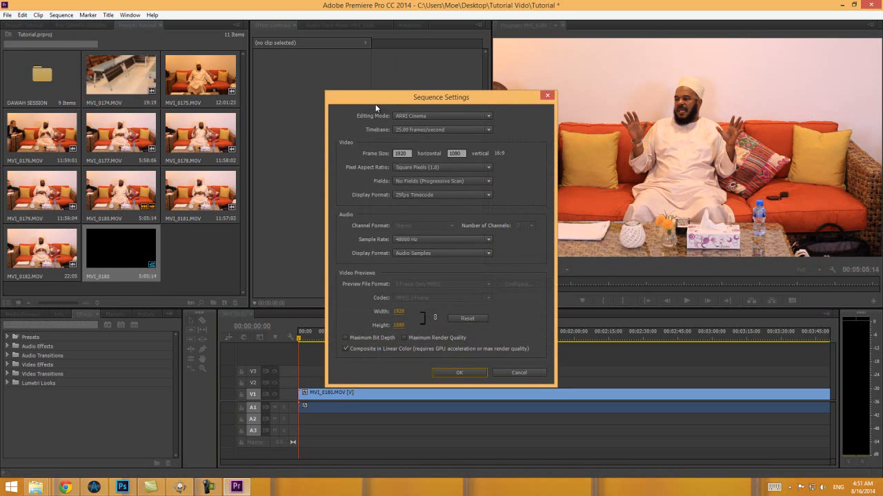
drag(374, 103, 279, 54)
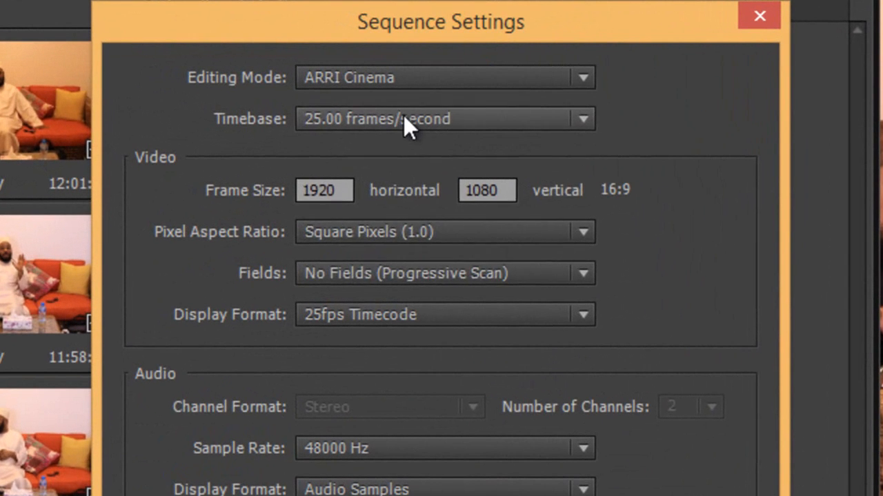
click(405, 122)
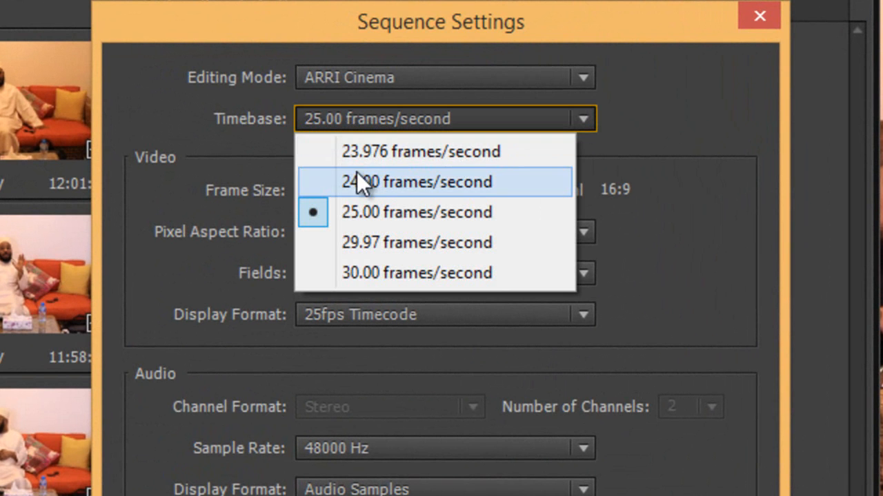
click(224, 119)
Step: Try a timebase of 24.00 frames/second for the sequence, set it back to 25.00 frames/second and accept the settings
click(417, 116)
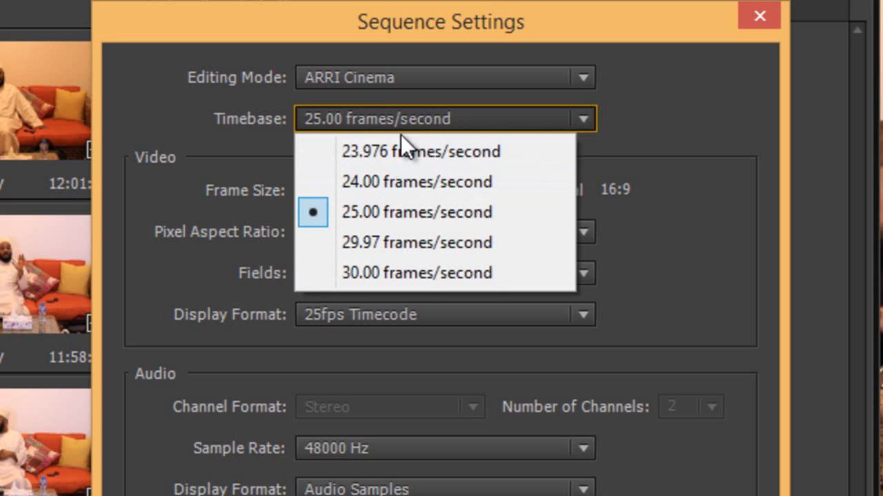
click(356, 180)
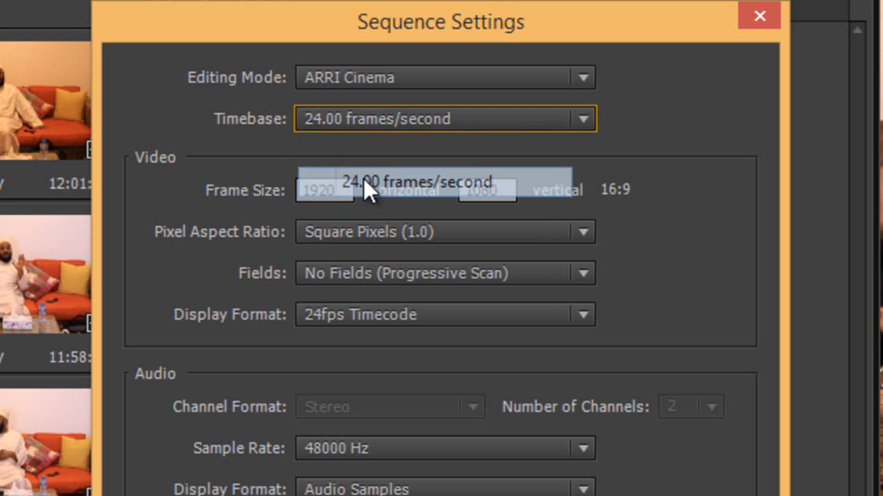
click(372, 116)
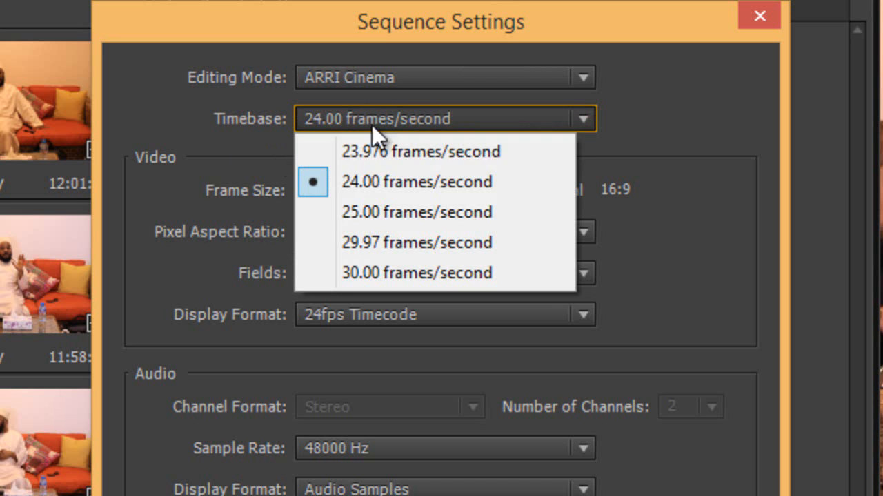
click(364, 213)
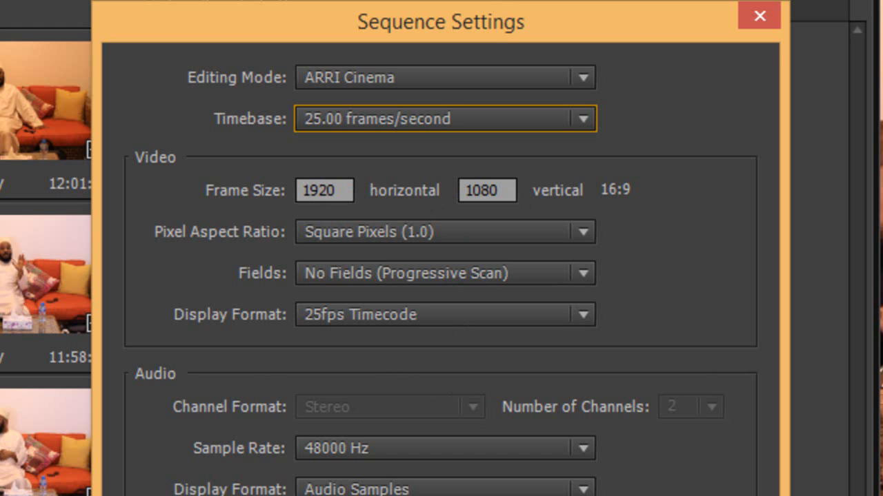
key(Return)
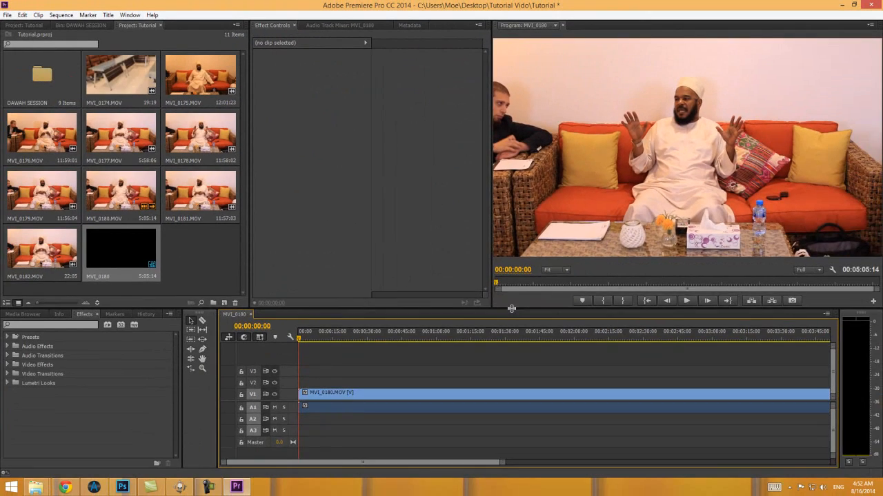
Step: Make the timeline area taller and move the playhead to 00:00:06:15 in the MVI_0180 sequence
drag(514, 281, 514, 267)
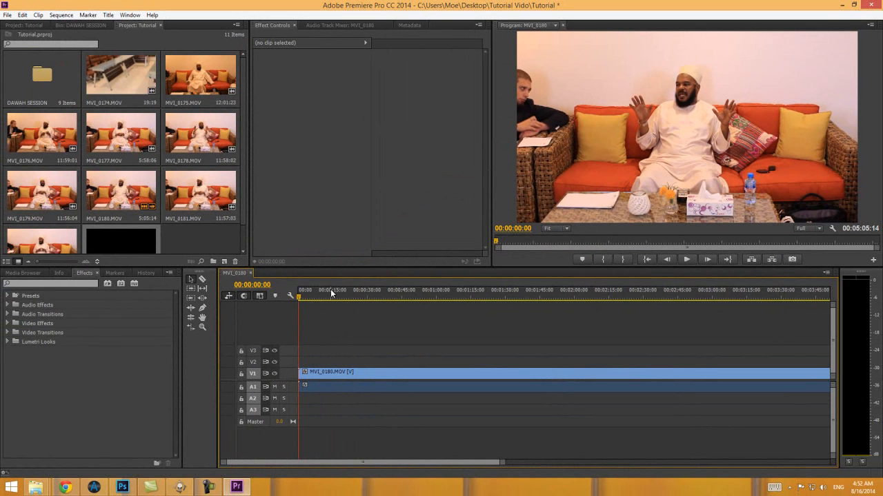
drag(331, 294, 314, 297)
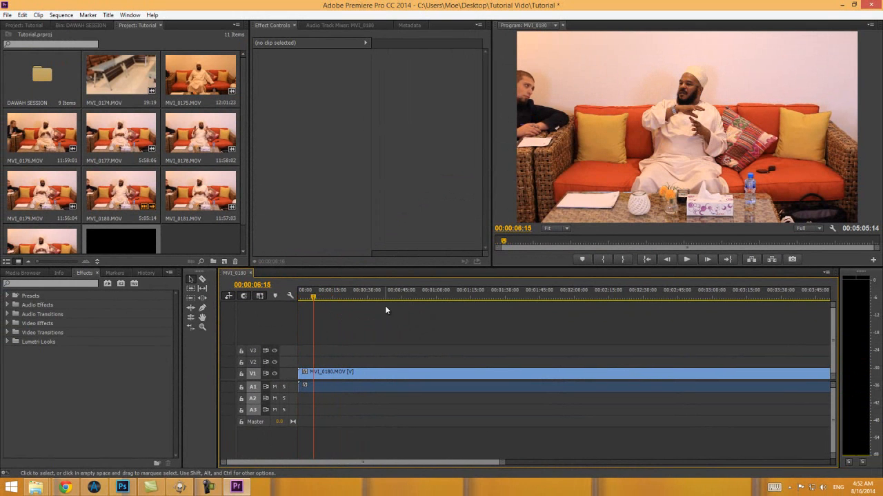
right_click(340, 375)
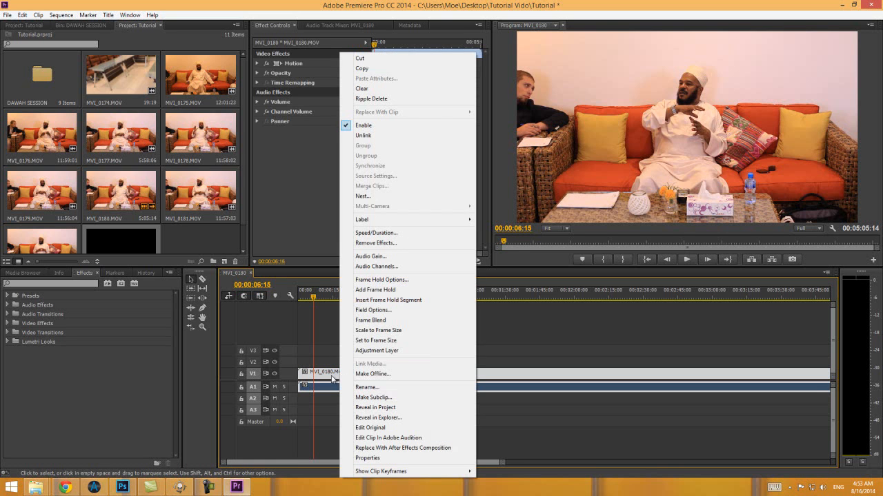
click(338, 376)
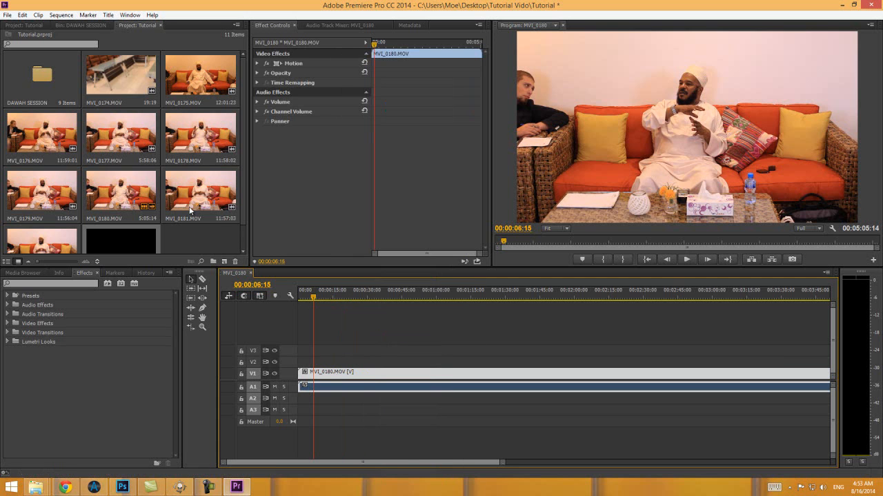
scroll(200, 220, down, 1)
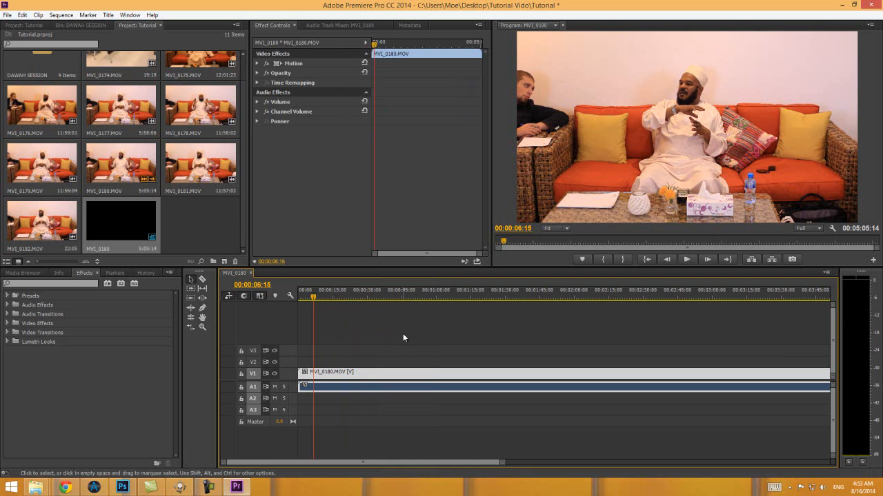
scroll(135, 146, up, 1)
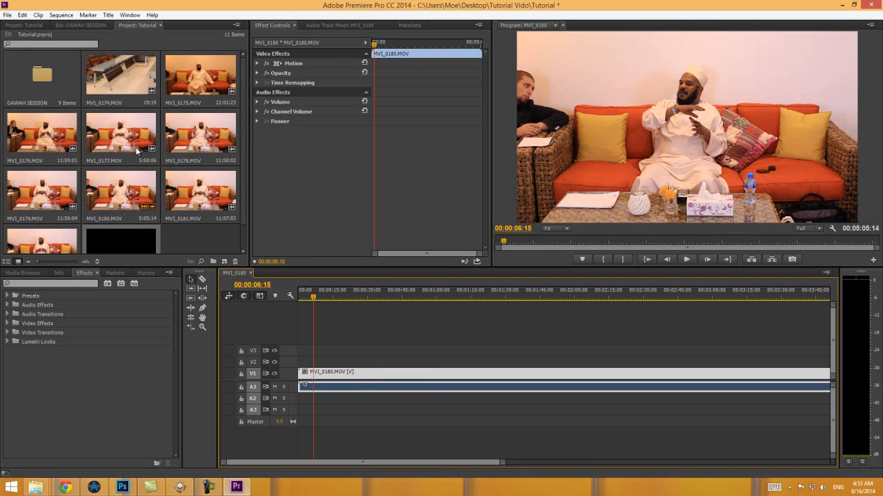
scroll(135, 146, down, 1)
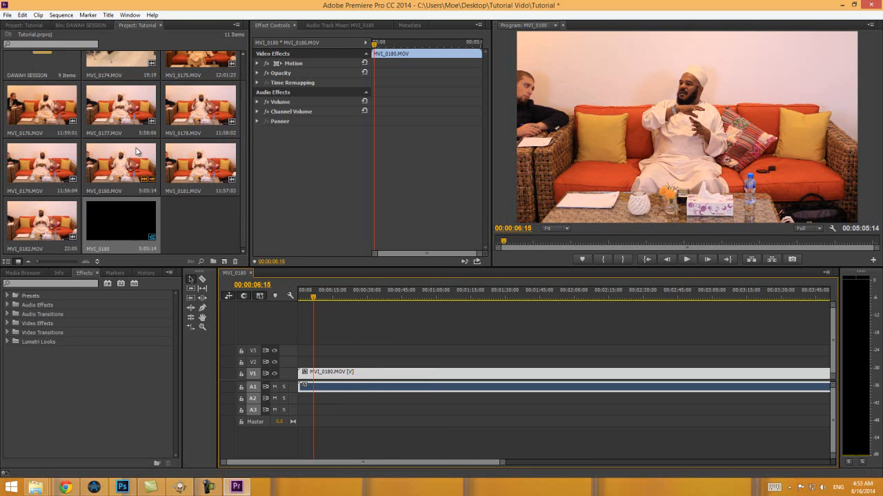
right_click(354, 373)
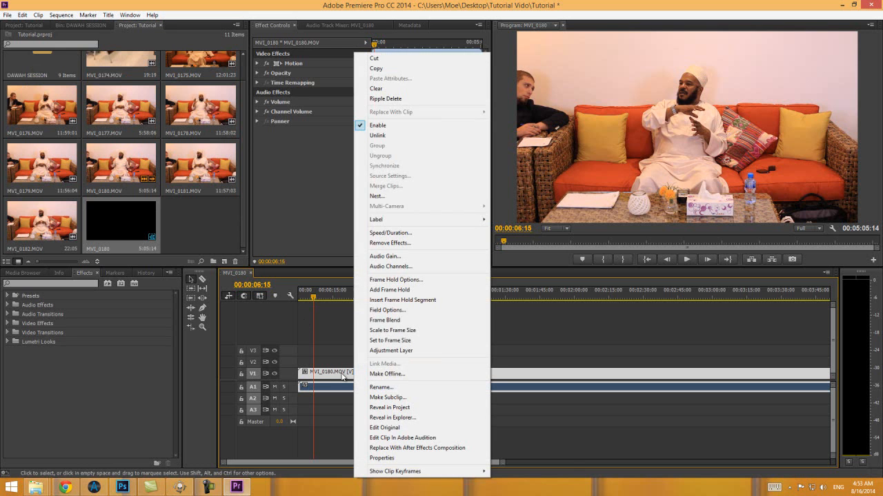
click(198, 206)
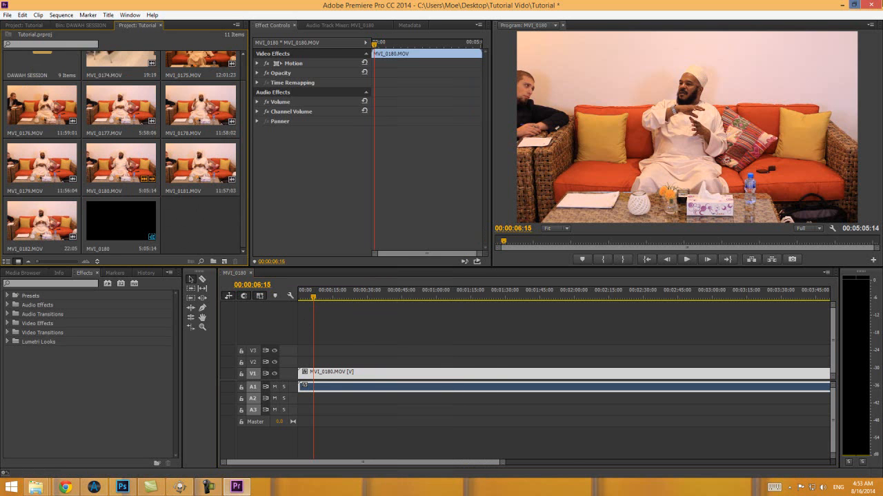
click(855, 5)
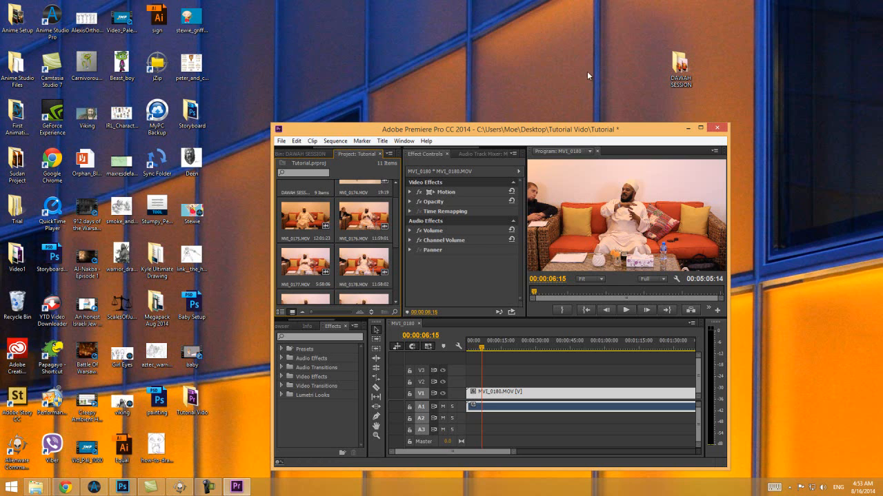
click(700, 128)
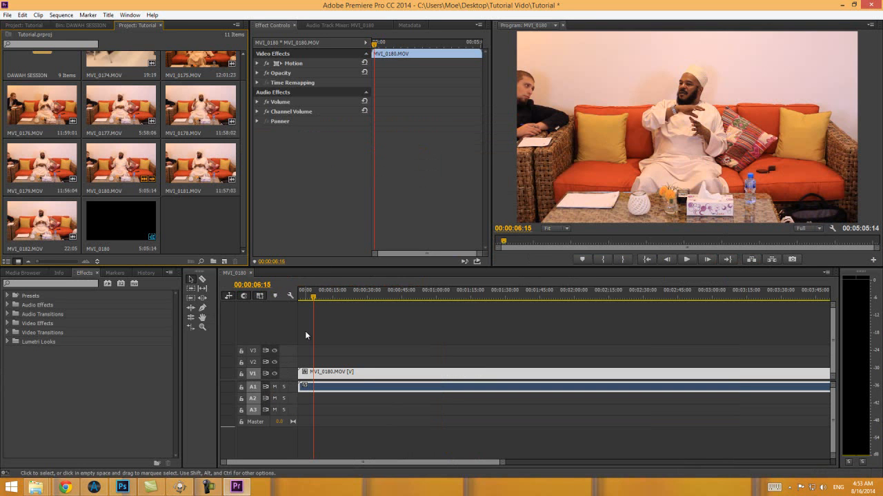
click(340, 338)
click(338, 373)
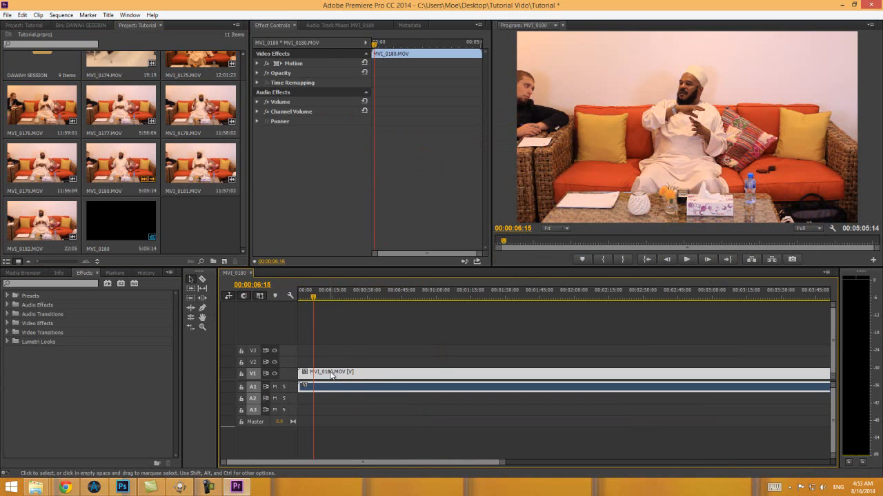
click(349, 408)
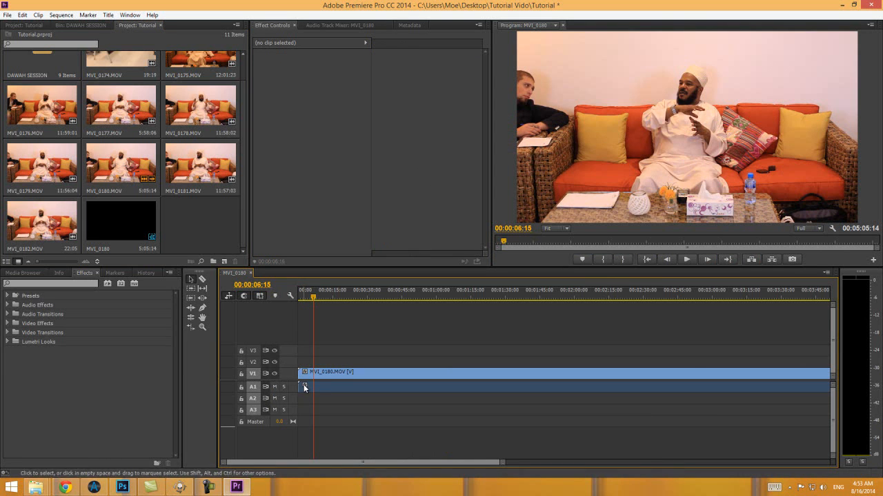
Step: Unlink the video and audio of the MVI_0180.MOV clip in the sequence and select only its video
click(334, 375)
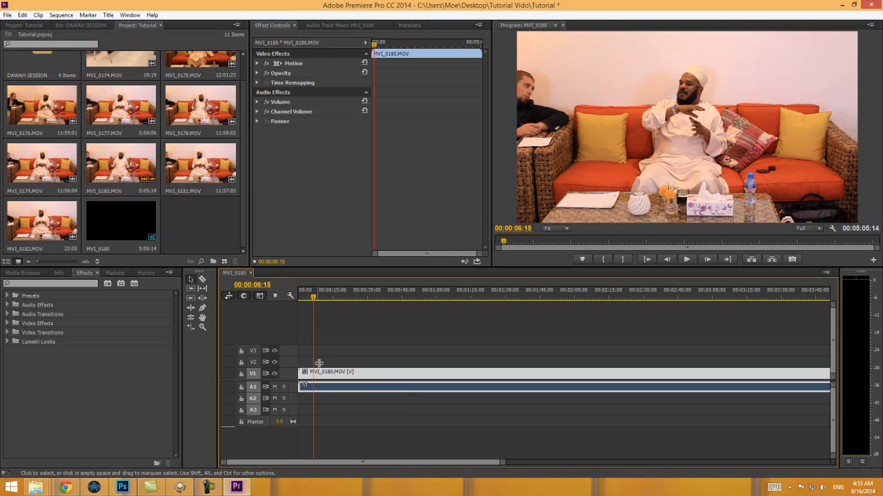
right_click(351, 377)
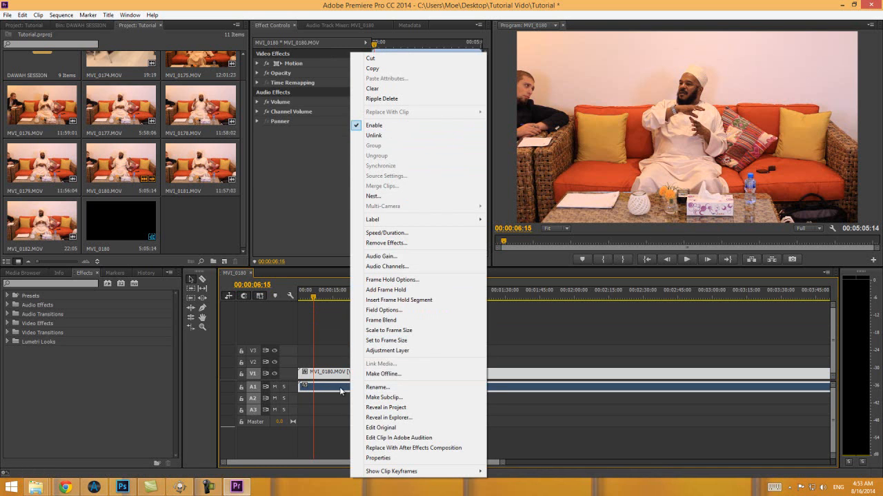
right_click(337, 374)
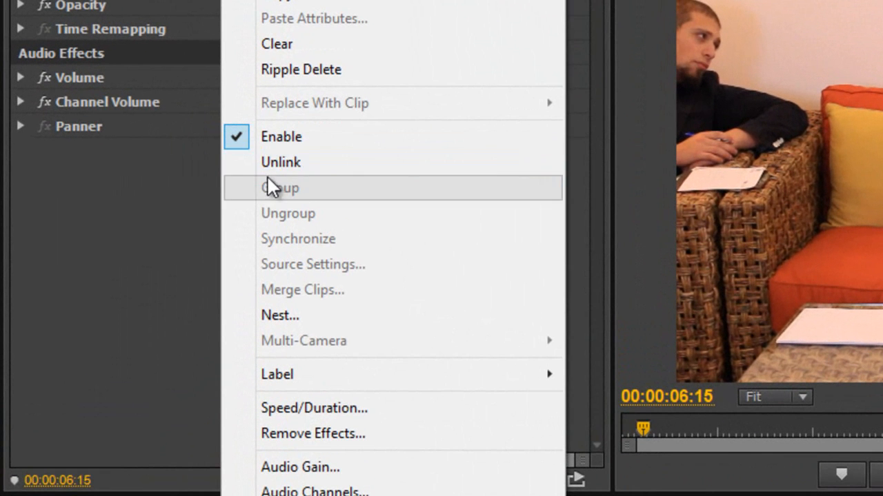
click(272, 170)
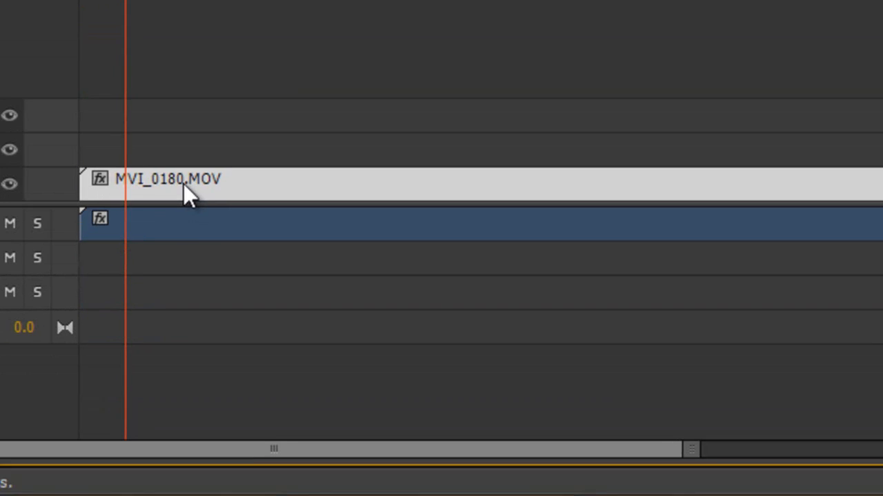
click(177, 202)
click(177, 166)
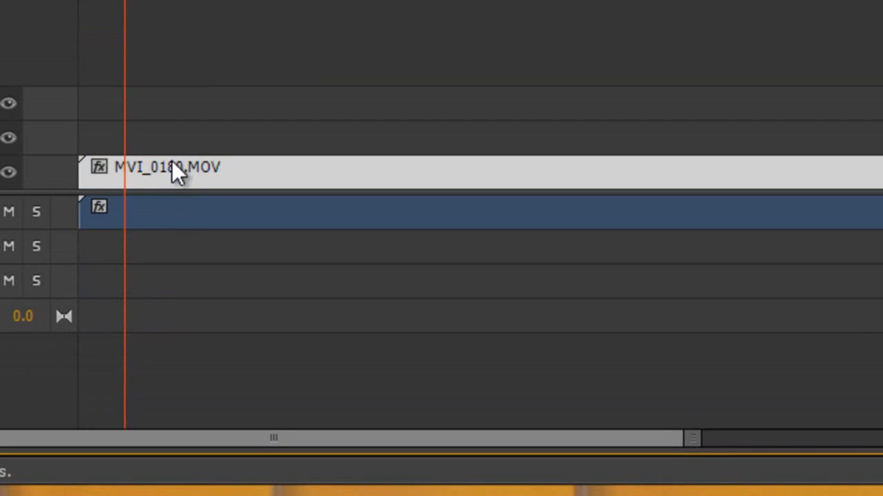
Step: Slide the unlinked audio of MVI_0180.MOV later along track A1, delete it, and play the remaining video
drag(170, 213, 274, 219)
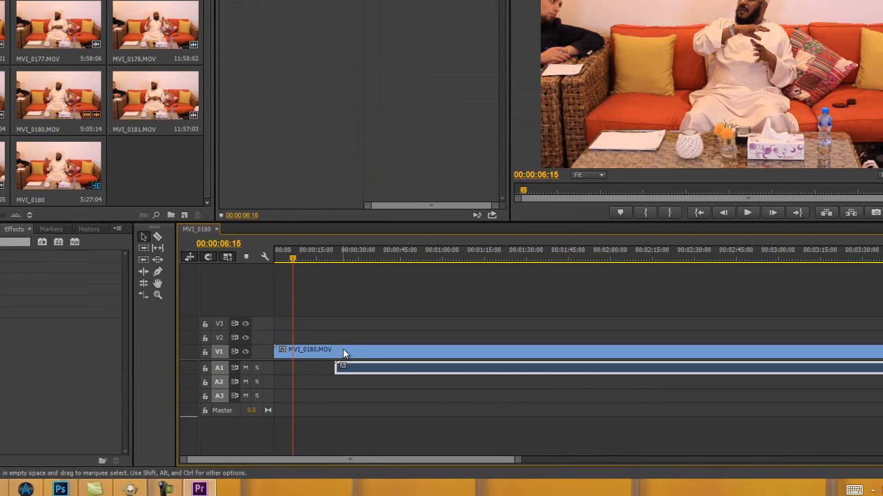
key(Delete)
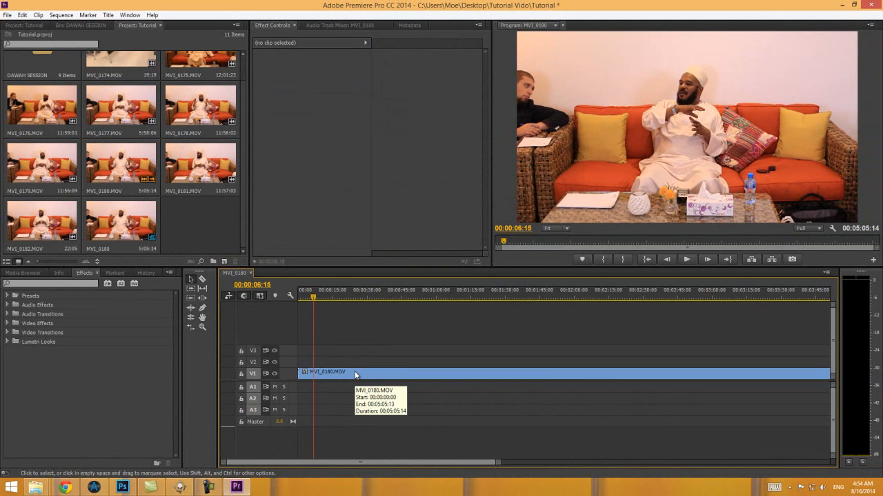
key(space)
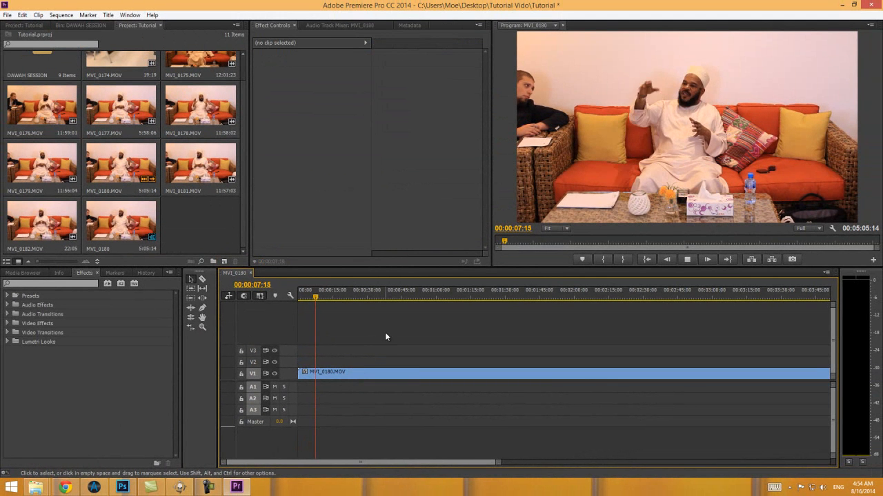
Step: Place MVI_0181.MOV on track V2 at the start of the sequence and unlink its video from its audio
drag(197, 164, 305, 365)
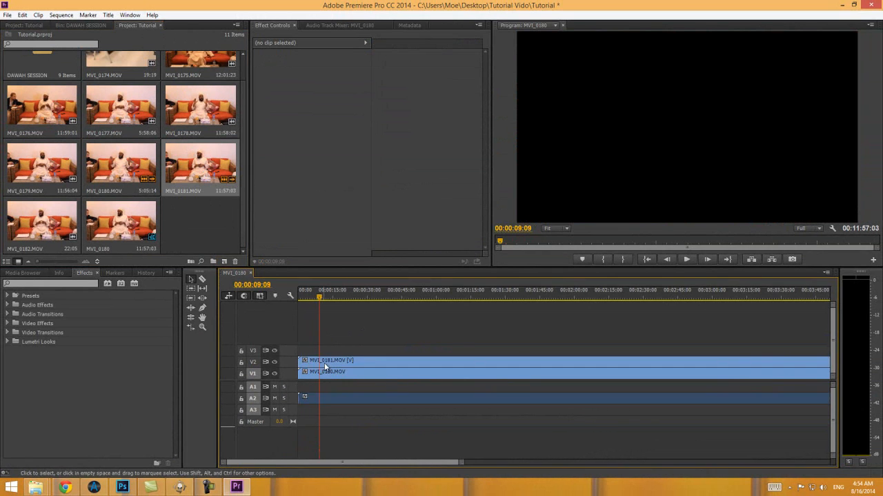
click(336, 364)
right_click(335, 364)
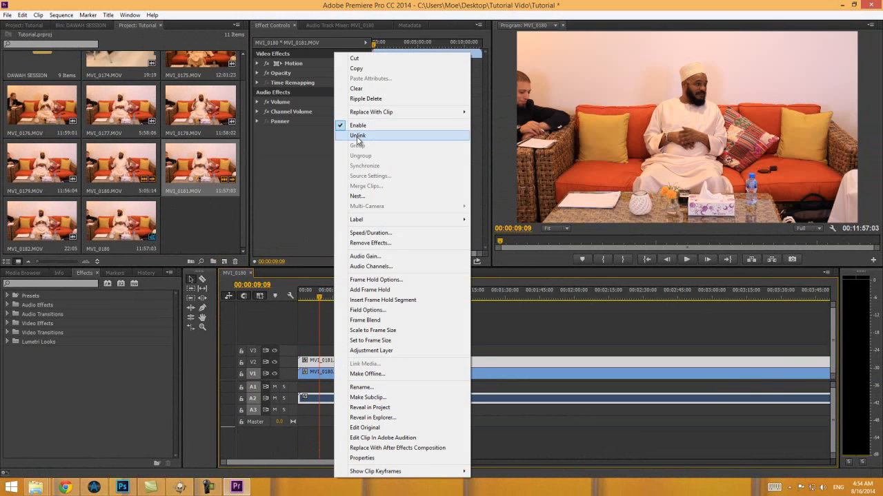
click(357, 135)
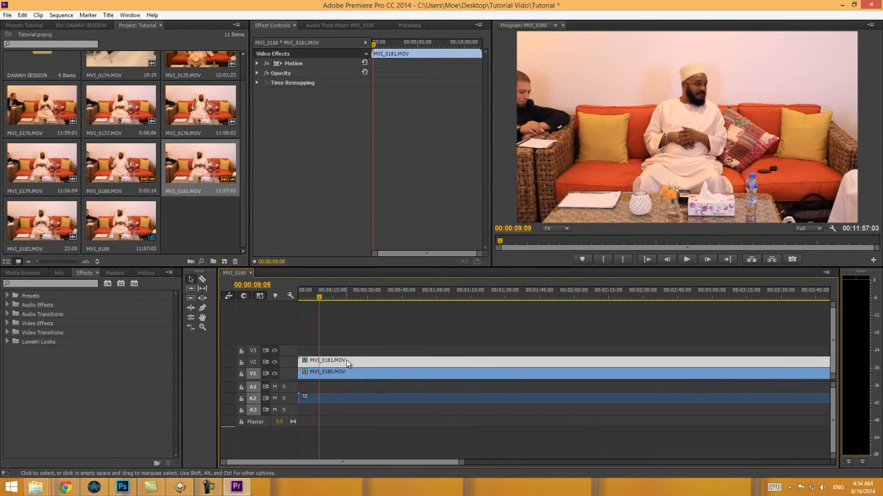
Step: Delete the unlinked video of MVI_0181.MOV from V2 and move its audio from A2 up to A1
key(Delete)
double_click(353, 398)
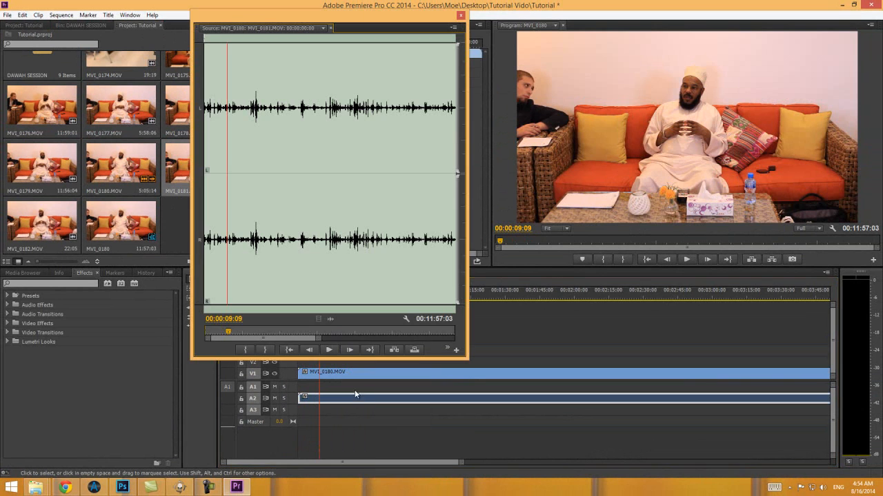
click(460, 15)
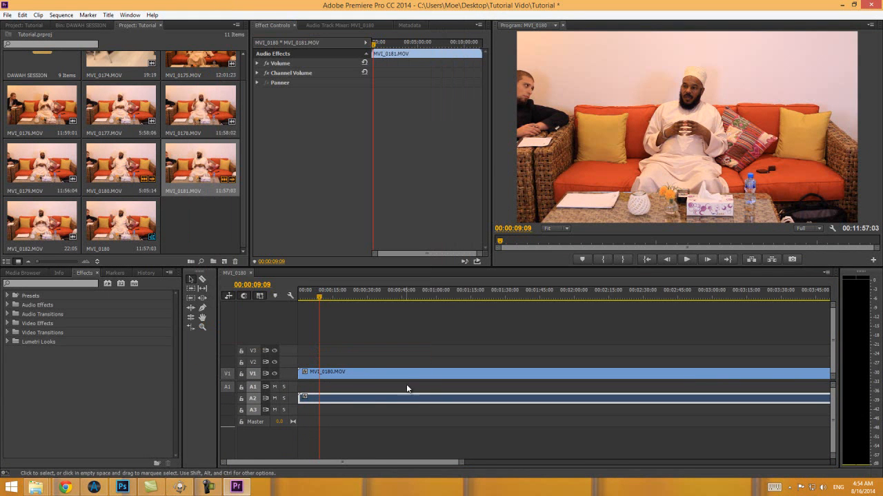
drag(398, 401, 404, 388)
Step: Play the sequence from 00:00:02:05 to check the MVI_0180.MOV video with the MVI_0181.MOV audio
drag(330, 293, 302, 298)
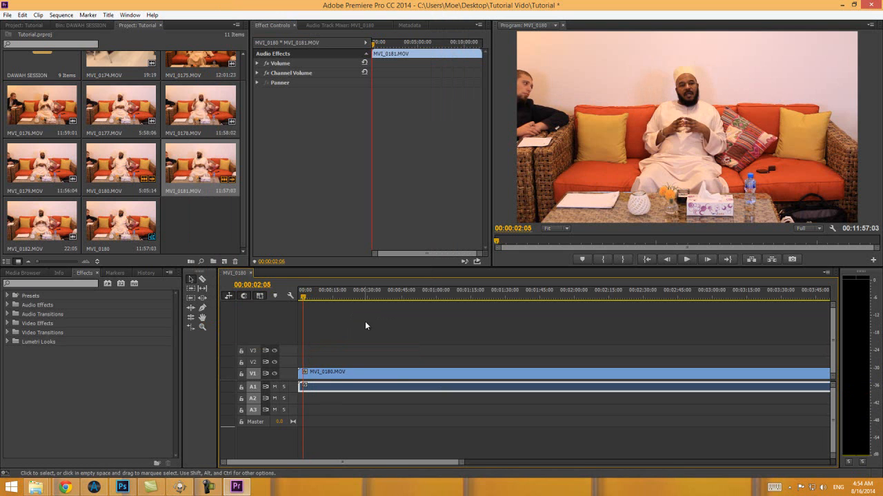
key(space)
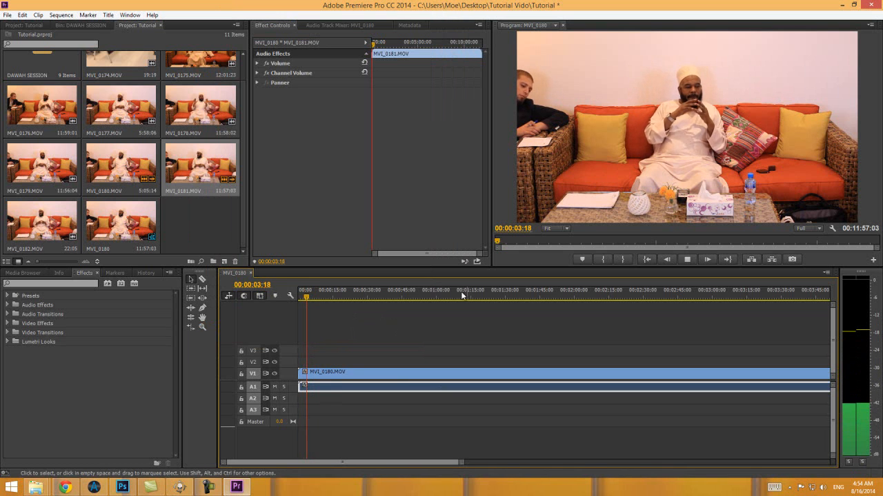
key(space)
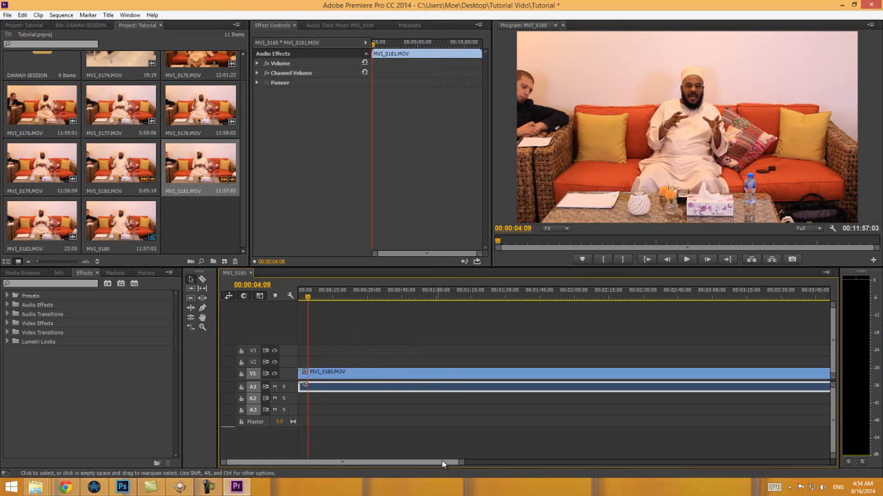
Step: Select the MVI_0180.MOV video on V1 and the MVI_0181.MOV audio on A1 and link them together
drag(462, 462, 394, 455)
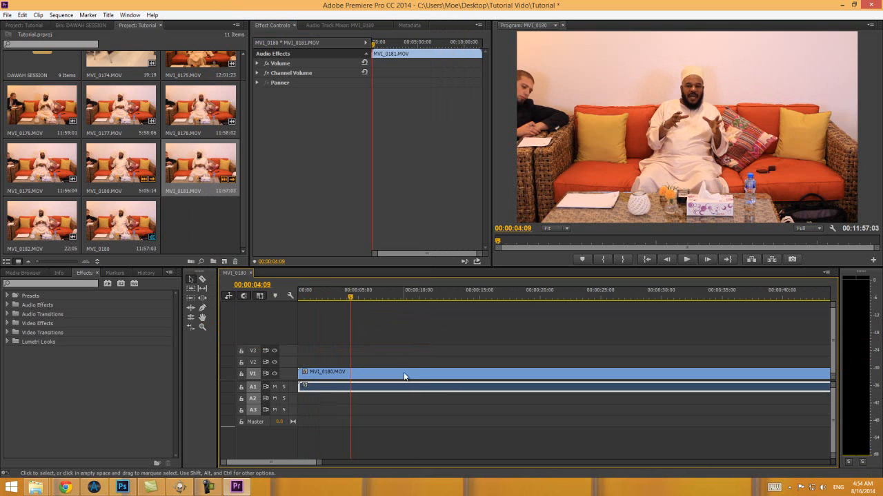
click(403, 405)
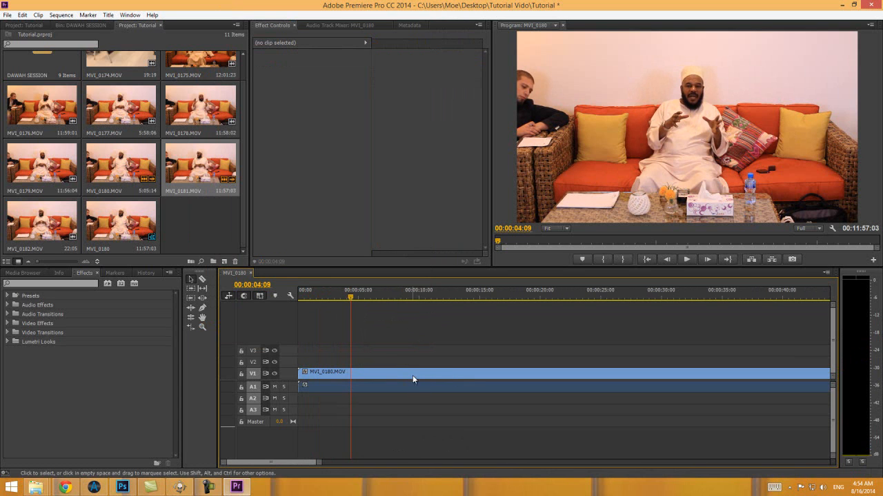
drag(394, 358, 427, 407)
right_click(427, 407)
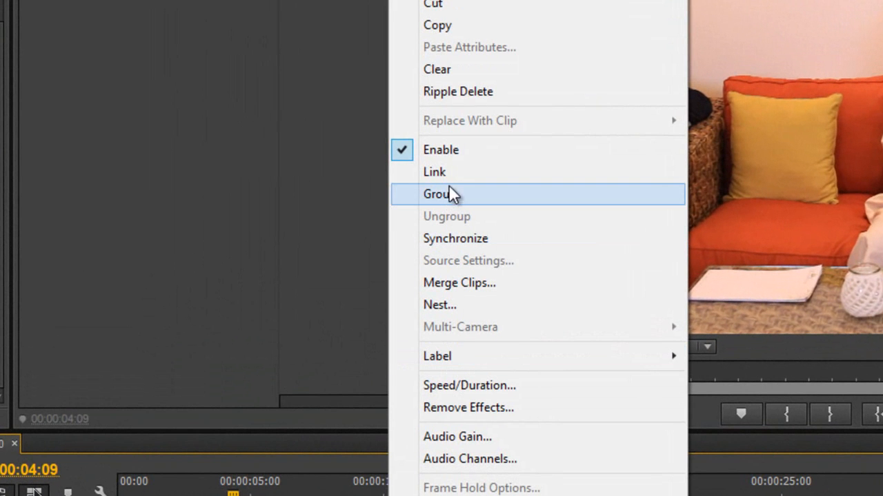
click(451, 178)
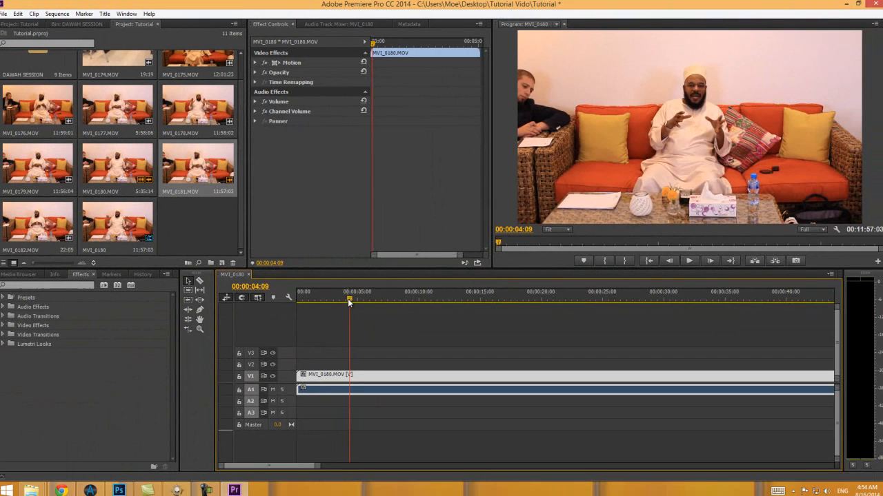
Step: Move the playhead to 00:00:05:02 and delete the linked video and audio clip from the sequence
mouse_move(233, 493)
mouse_down()
mouse_move(218, 494)
mouse_move(236, 493)
mouse_up()
drag(353, 300, 359, 300)
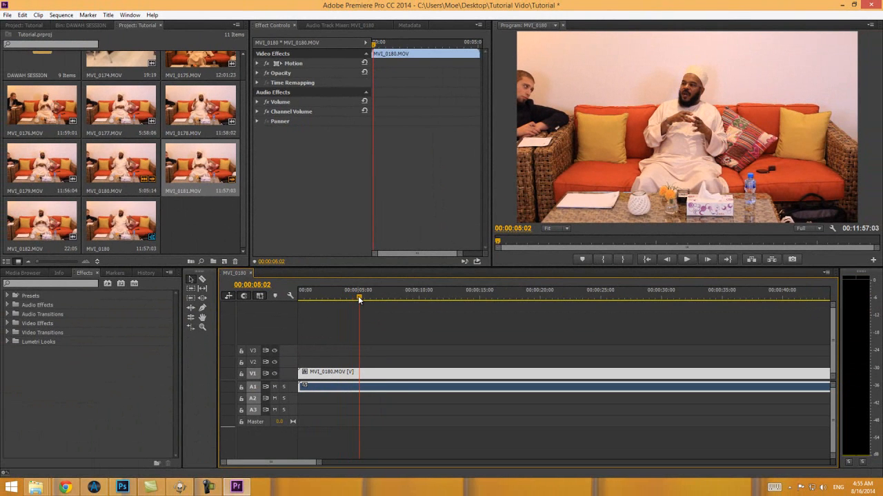
key(Delete)
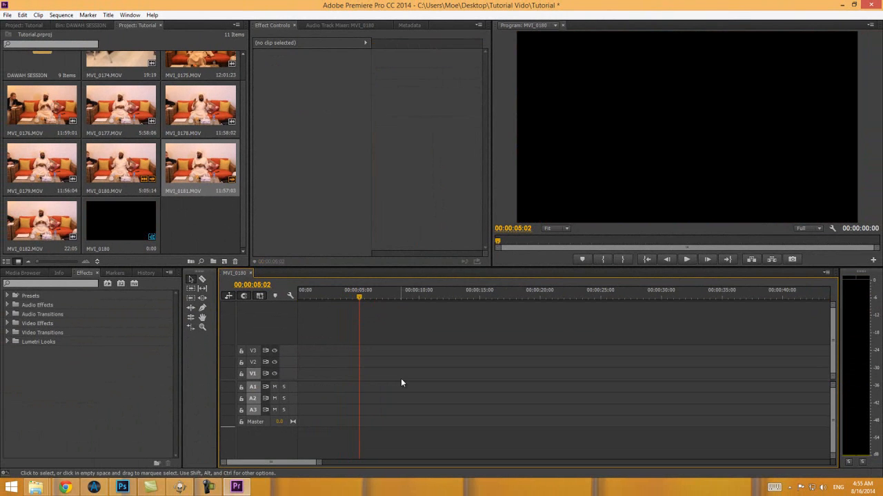
Step: Place the MVI_0175.MOV clip on tracks V1 and A1 near the start of the empty sequence
click(183, 235)
click(198, 109)
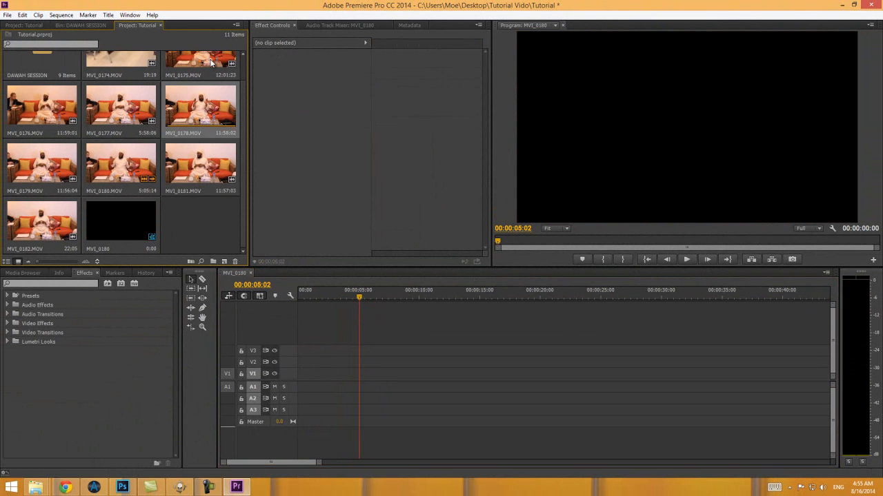
drag(209, 63, 305, 376)
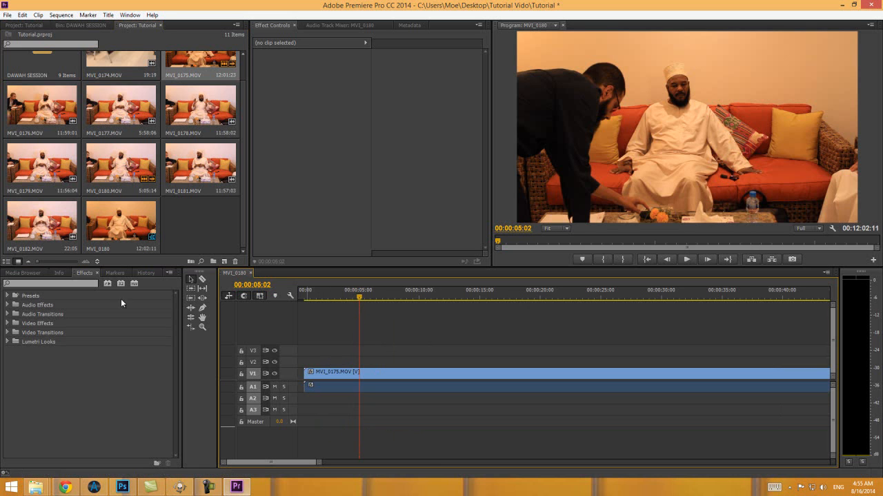
Step: Undo the recent clip deletions and placements until the linked MVI_0180.MOV video and MVI_0181.MOV audio are back in the sequence
click(336, 372)
key(Delete)
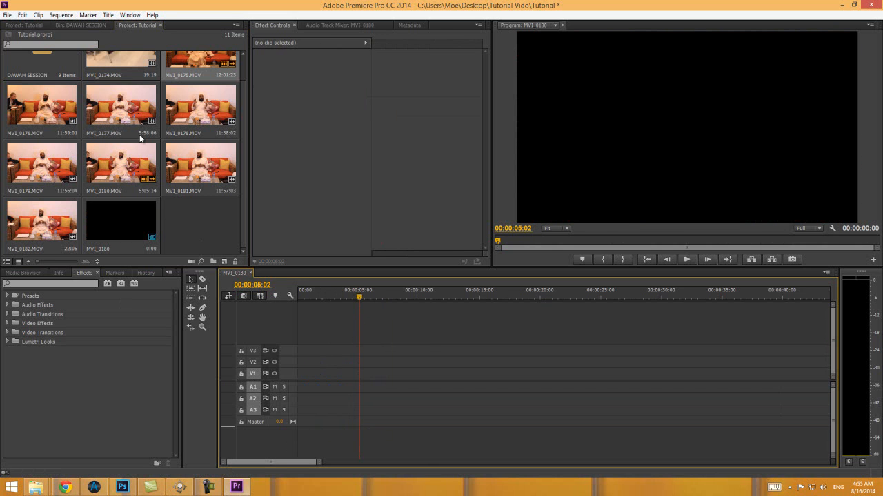
drag(140, 119, 309, 358)
key(ctrl+z)
key(ctrl+z)
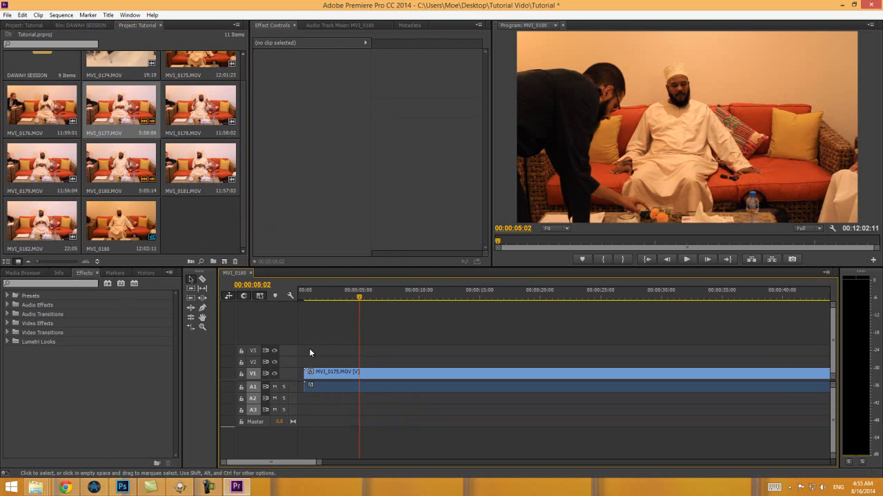
key(ctrl+z)
key(ctrl+z)
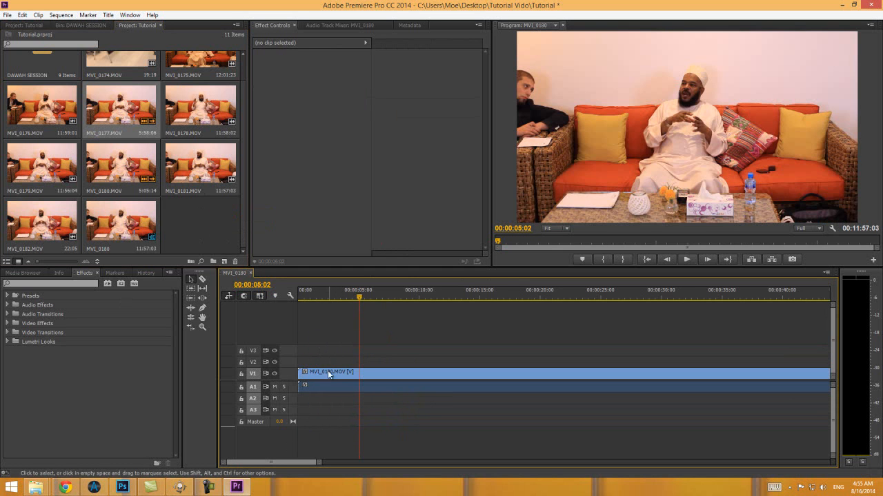
Step: Replace the linked clip with MVI_0180.MOV at the very start of tracks V1 and A1, and move the playhead to 00:00:05:03
click(324, 373)
key(Delete)
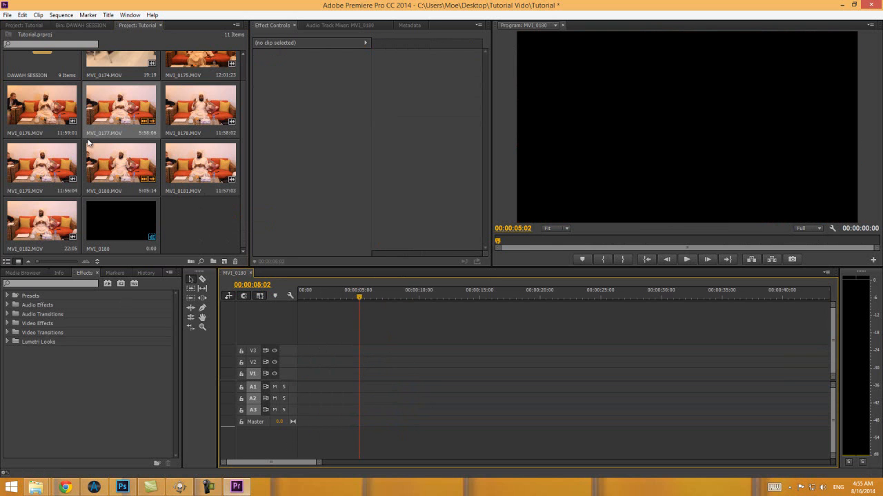
drag(117, 162, 317, 375)
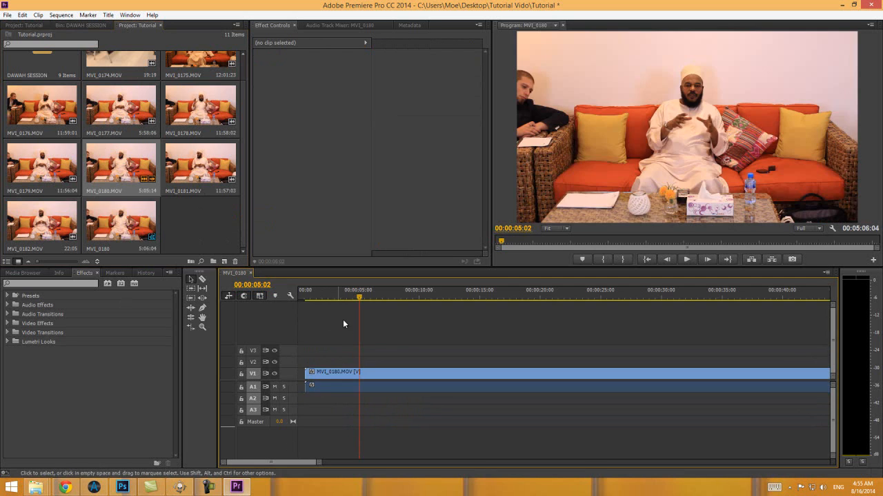
mouse_move(359, 296)
mouse_down()
mouse_move(350, 296)
mouse_move(365, 299)
mouse_up()
drag(322, 375, 321, 366)
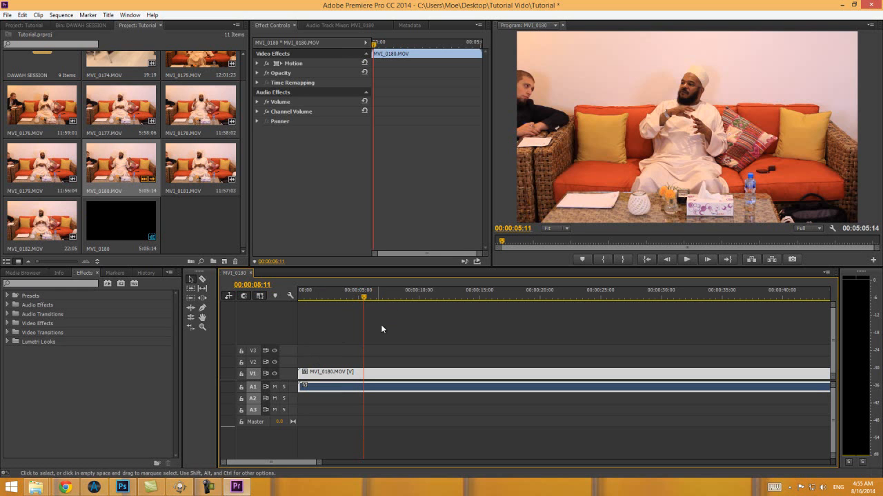
drag(366, 301, 360, 335)
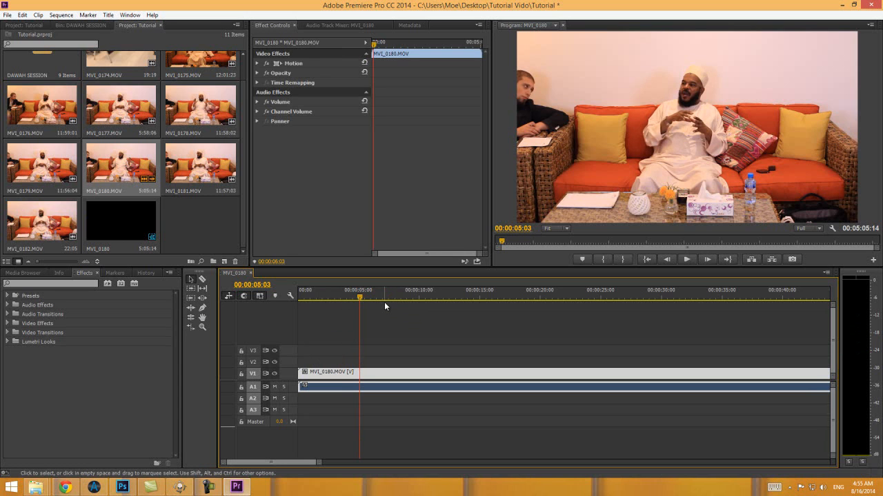
Step: Make the timeline area taller and adjust its time scale until the whole MVI_0180.MOV clip fits in view
drag(397, 267, 402, 233)
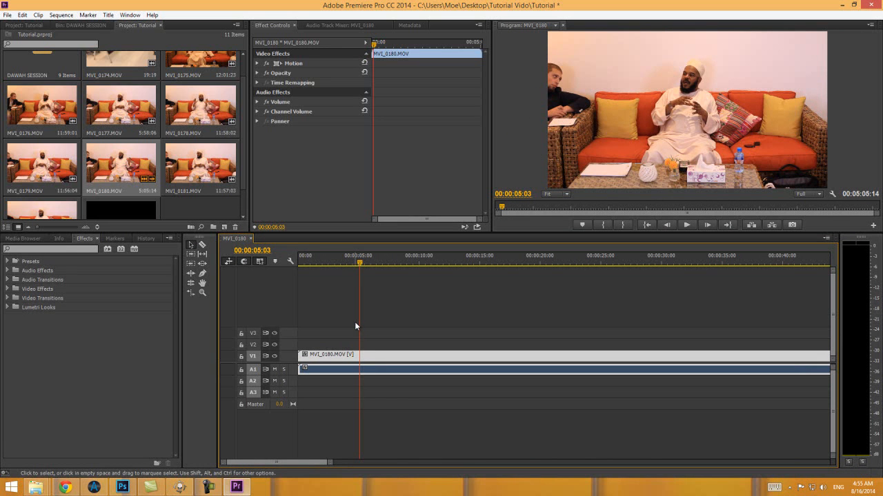
mouse_move(331, 465)
mouse_down()
mouse_move(319, 464)
mouse_move(598, 466)
mouse_move(560, 456)
mouse_move(293, 459)
mouse_move(366, 457)
mouse_move(326, 463)
mouse_up()
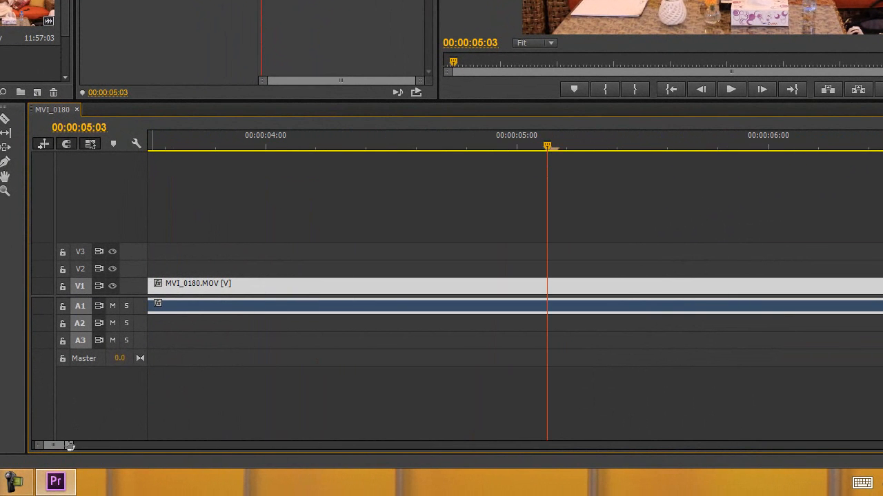
drag(69, 447, 557, 461)
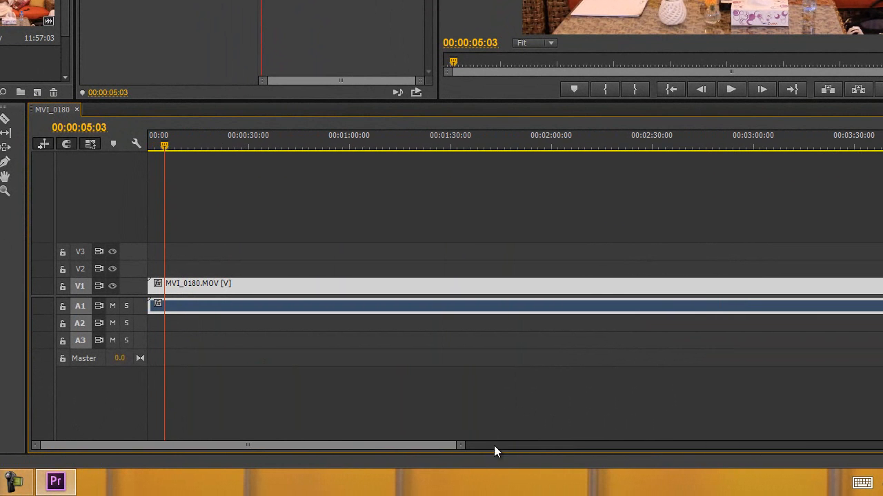
drag(462, 447, 867, 425)
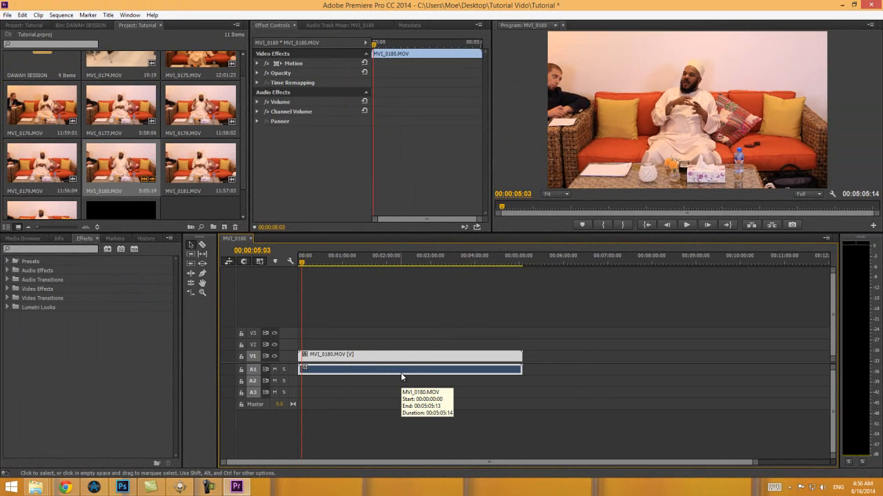
Step: Delete the MVI_0180.MOV clip from the sequence and place MVI_0174.MOV at the start of tracks V1 and A1
mouse_move(203, 117)
mouse_down()
mouse_move(271, 145)
mouse_move(627, 345)
mouse_move(181, 165)
mouse_move(208, 126)
mouse_up()
click(363, 359)
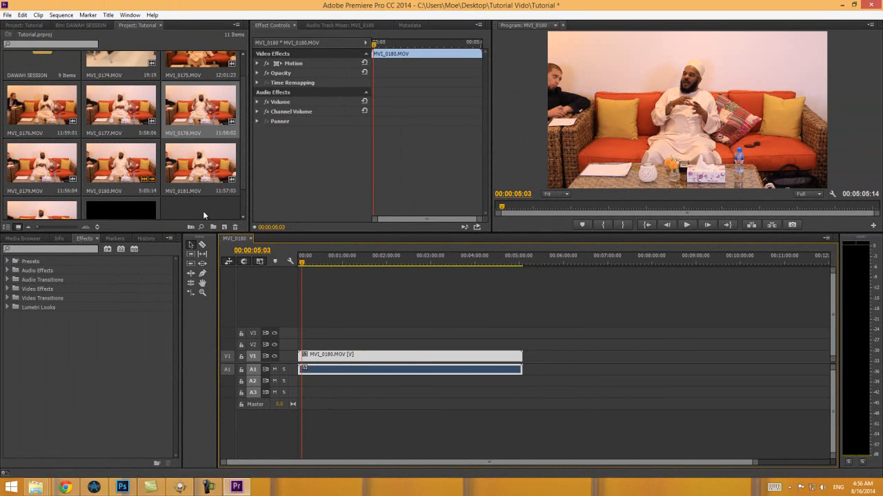
key(Delete)
drag(133, 61, 295, 353)
Step: Place MVI_0175.MOV and MVI_0176.MOV after the MVI_0174.MOV clip on tracks V1 and A1, leaving gaps between the clips
drag(187, 65, 341, 357)
drag(652, 462, 866, 449)
drag(47, 117, 661, 361)
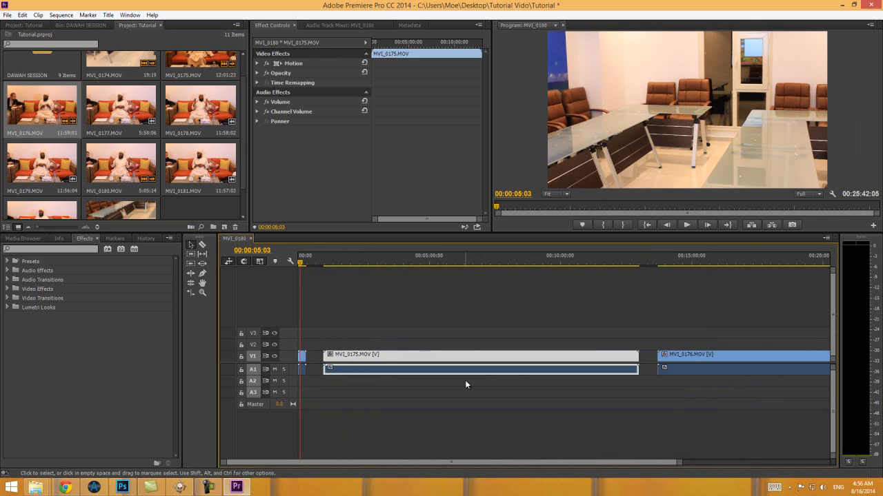
Step: Move the MVI_0175.MOV clip directly against the end of MVI_0174.MOV, closing the gap so it starts at 00:00:19:19
drag(683, 462, 613, 441)
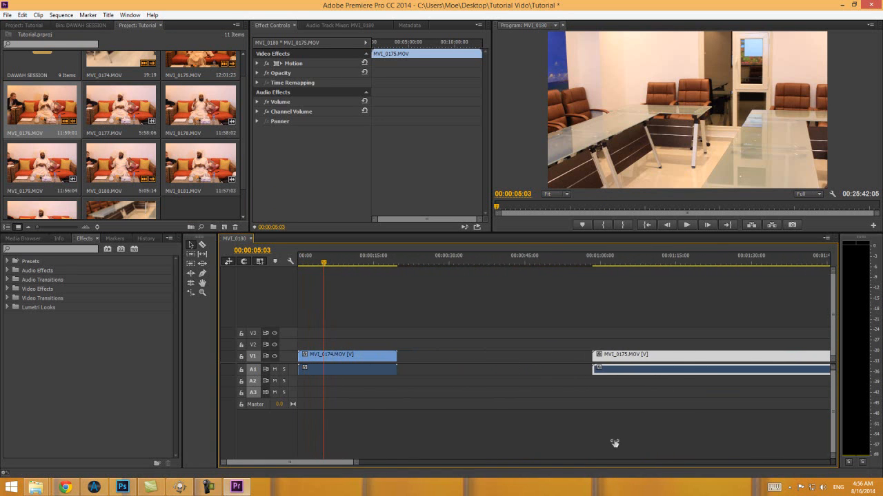
mouse_move(329, 262)
mouse_down()
mouse_move(307, 263)
mouse_move(325, 263)
mouse_up()
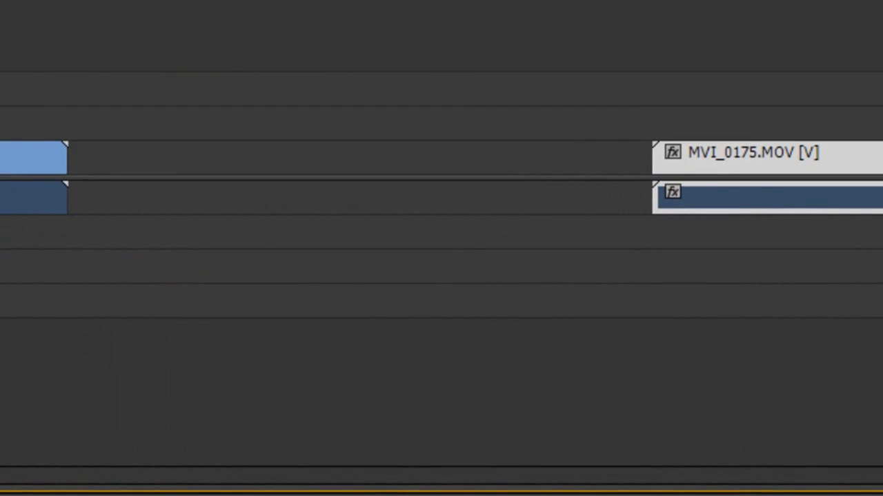
drag(732, 164, 141, 157)
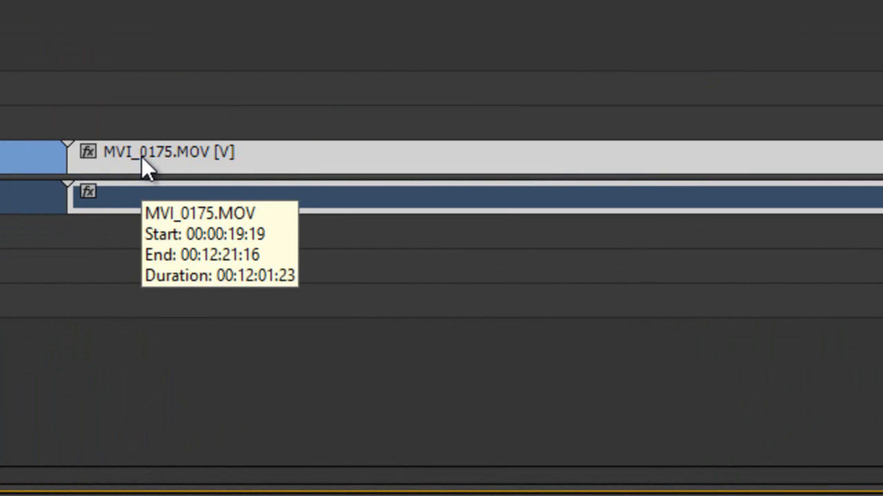
drag(179, 170, 147, 173)
Step: Try trimming the end of the MVI_0174.MOV clip back to the playhead at 00:00:16:20, and undo the trim
drag(327, 222, 359, 251)
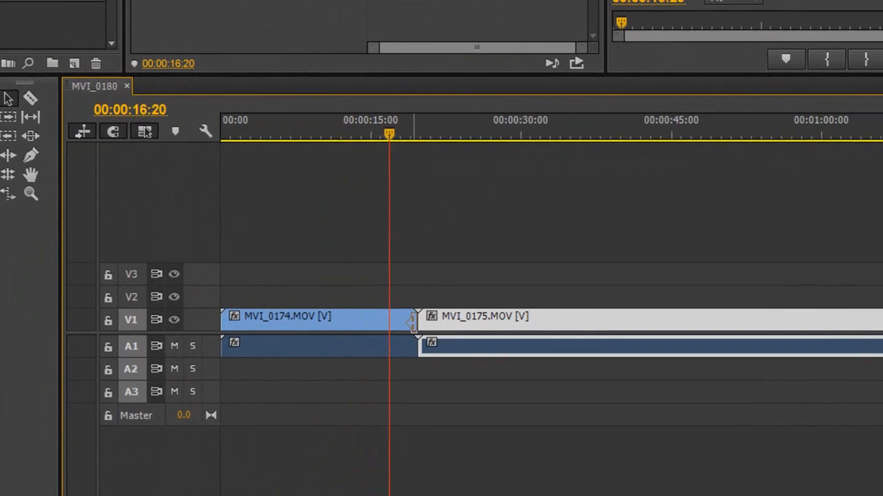
drag(372, 343, 373, 350)
mouse_move(403, 319)
mouse_down()
mouse_move(389, 318)
mouse_move(411, 318)
mouse_up()
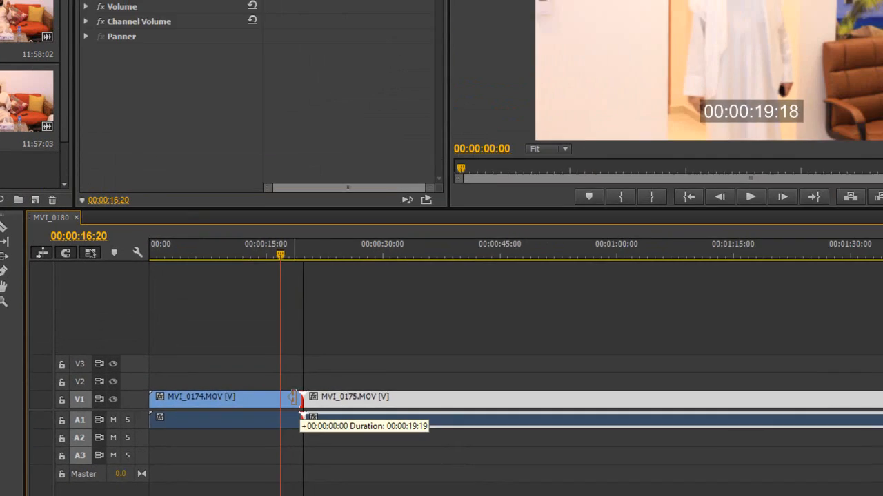
drag(295, 398, 280, 398)
drag(222, 316, 226, 316)
key(ctrl+z)
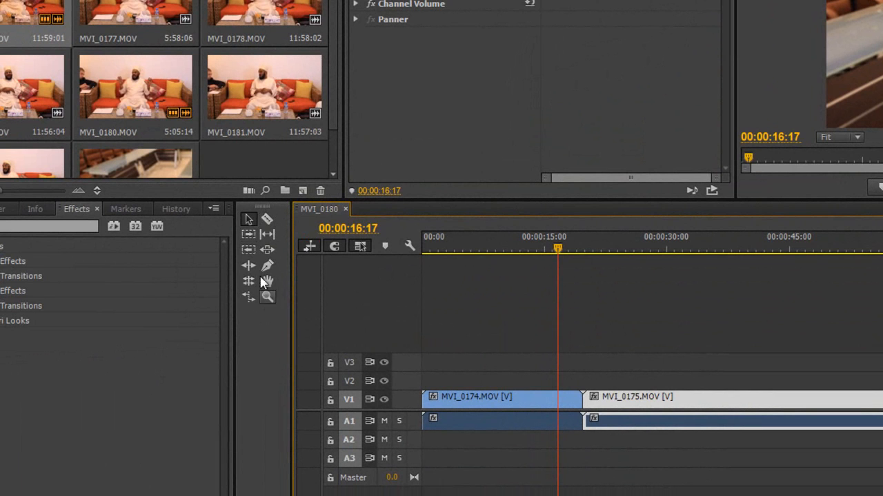
Step: Try shortening the end of the MVI_0174.MOV clip slightly with the Selection tool, and undo the change
click(253, 220)
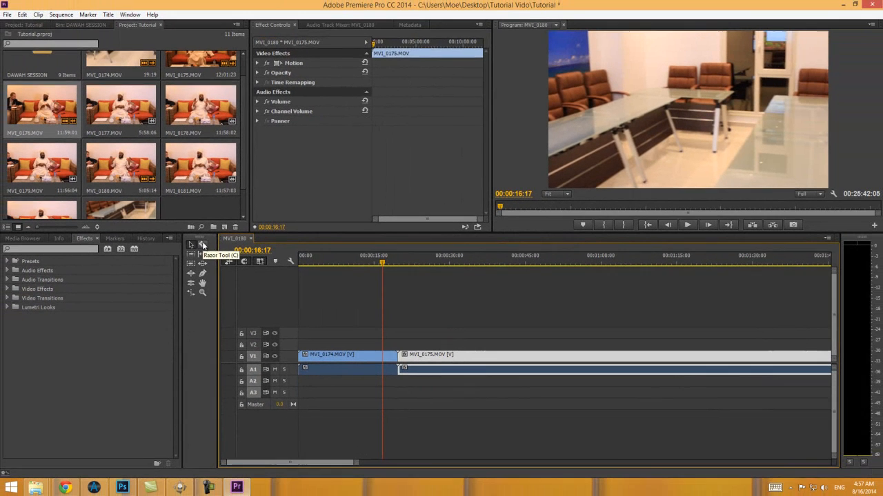
click(267, 219)
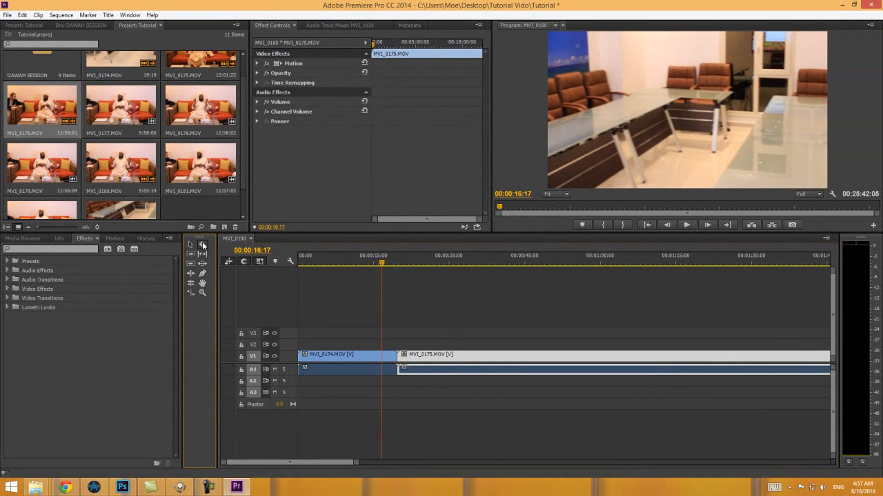
click(191, 245)
drag(397, 355, 389, 352)
key(ctrl+z)
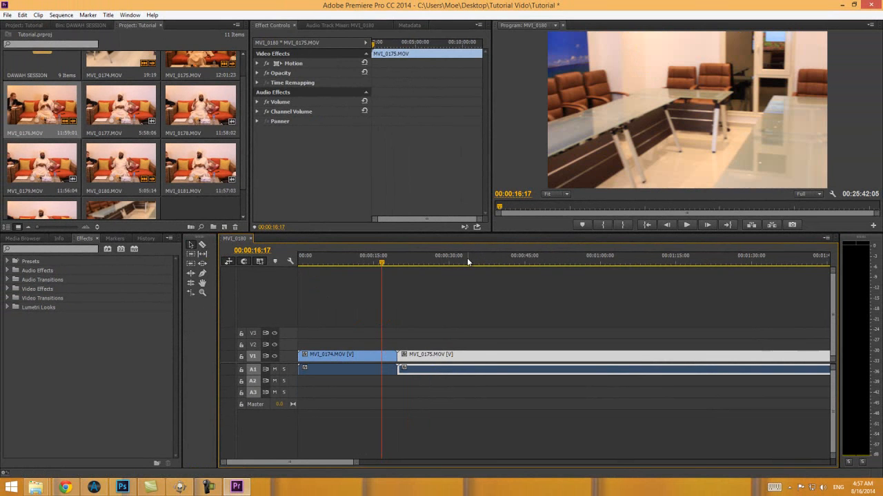
Step: Split the MVI_0174.MOV clip at 00:00:15:20 with the Razor tool and delete the piece after the cut
mouse_move(383, 262)
mouse_down()
mouse_move(332, 269)
mouse_move(381, 276)
mouse_move(374, 267)
mouse_up()
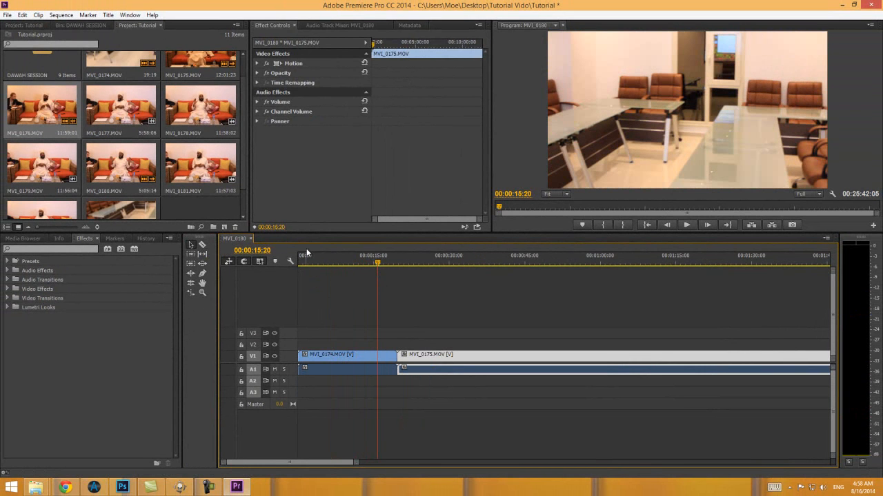
click(203, 245)
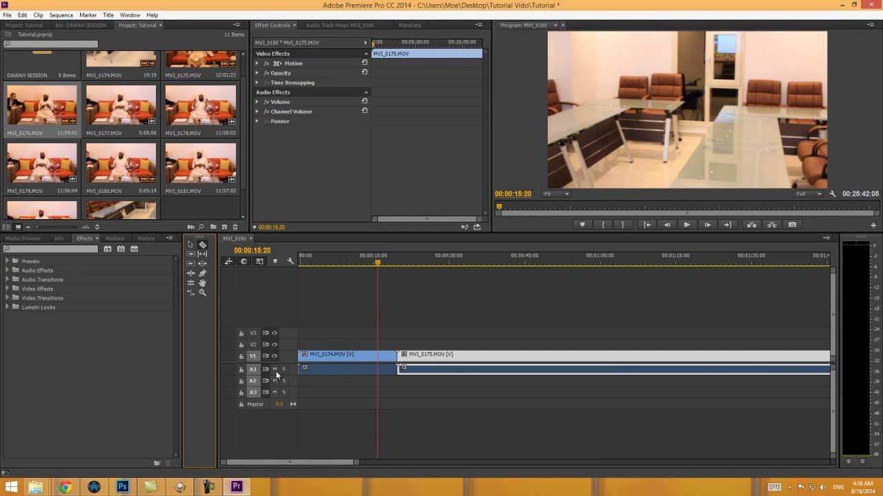
click(379, 355)
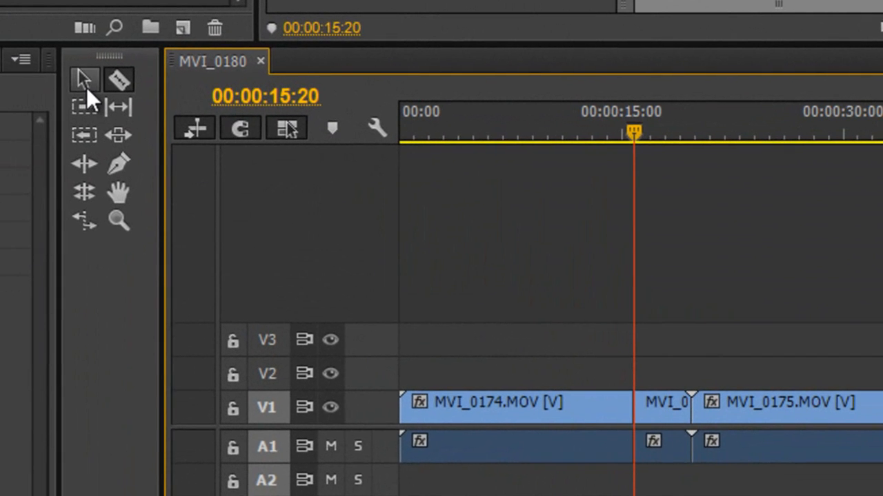
click(86, 87)
click(665, 402)
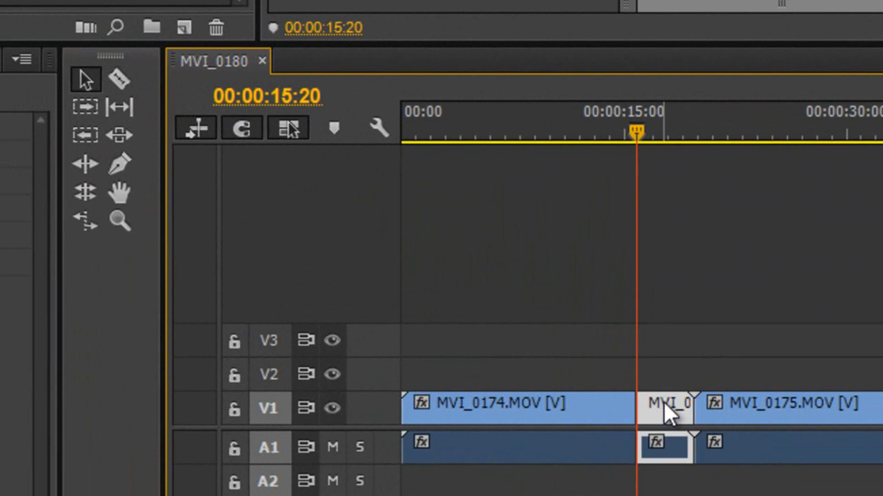
key(Delete)
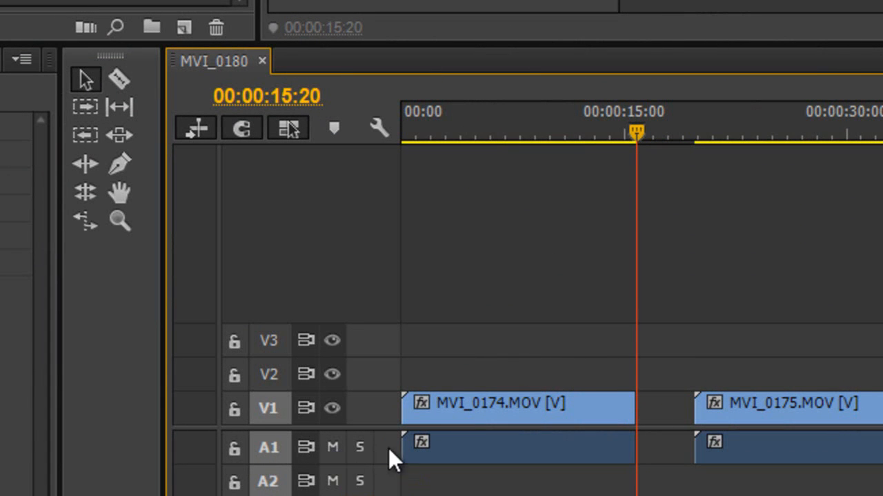
Step: Mute audio track A1 and scrub the playhead back to 00:00:14:15 within the MVI_0174.MOV clip
click(333, 447)
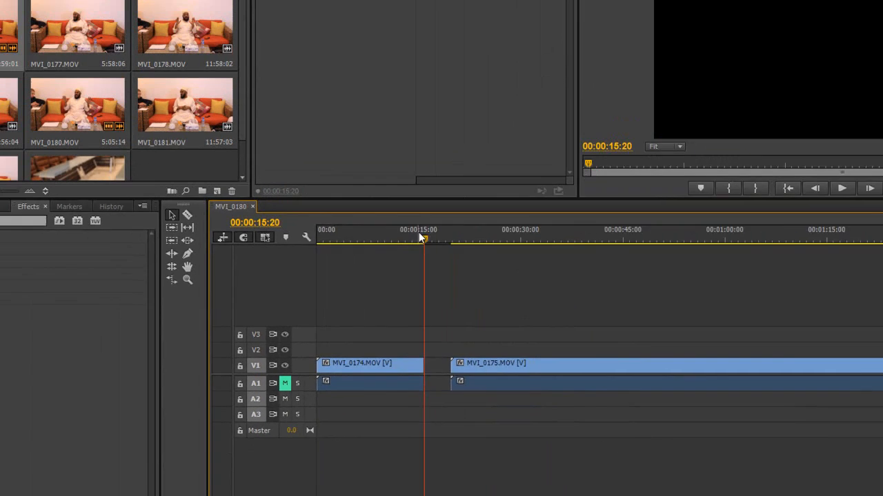
drag(418, 231, 403, 247)
drag(363, 273, 371, 269)
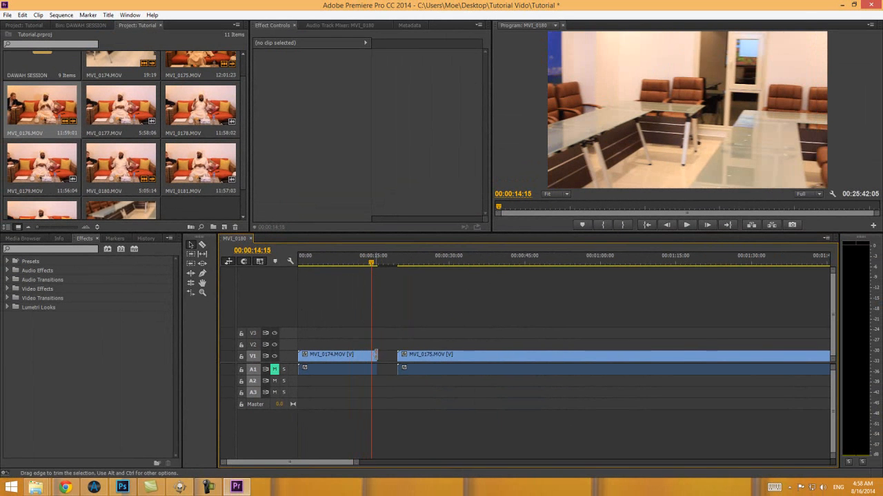
Step: Extend the end of the MVI_0174.MOV clip to the start of MVI_0175.MOV and move the playhead to 00:00:15:11
click(201, 244)
click(191, 245)
drag(376, 355, 397, 355)
mouse_move(371, 267)
mouse_down()
mouse_move(360, 266)
mouse_move(376, 266)
mouse_up()
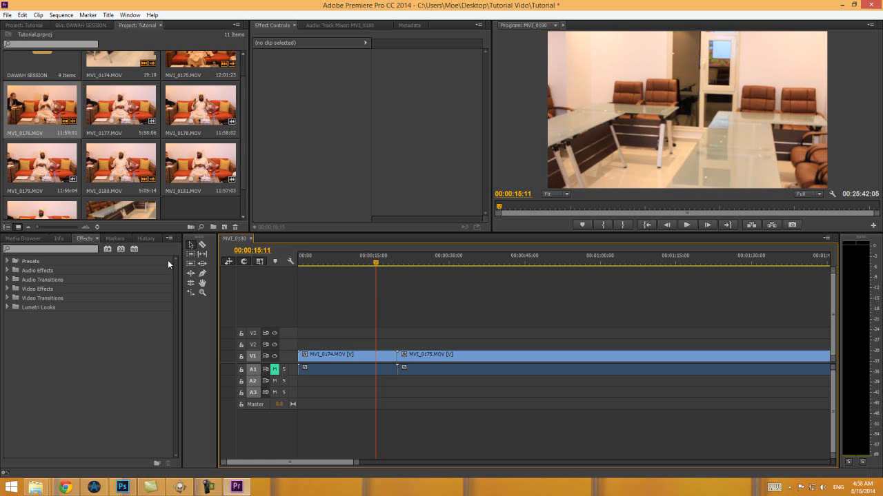
Step: Split the MVI_0174.MOV clip at about 00:00:11 with the Razor tool and delete the piece before MVI_0175.MOV
click(204, 246)
click(357, 355)
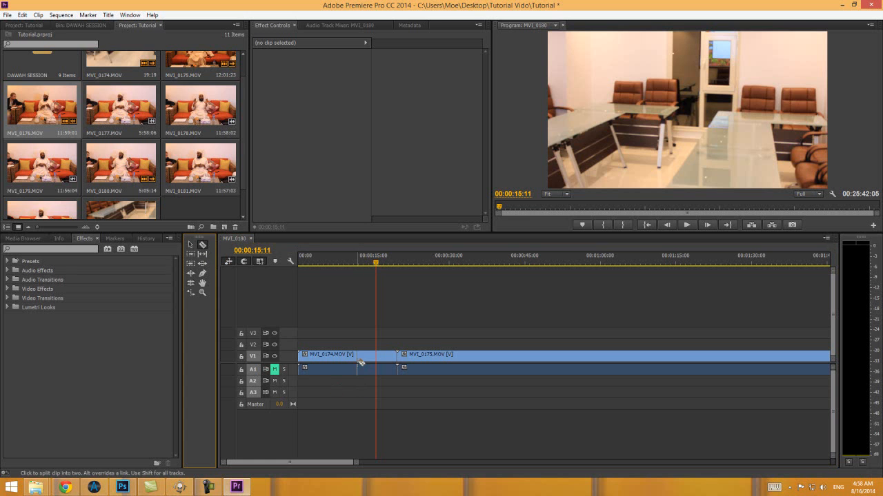
click(193, 245)
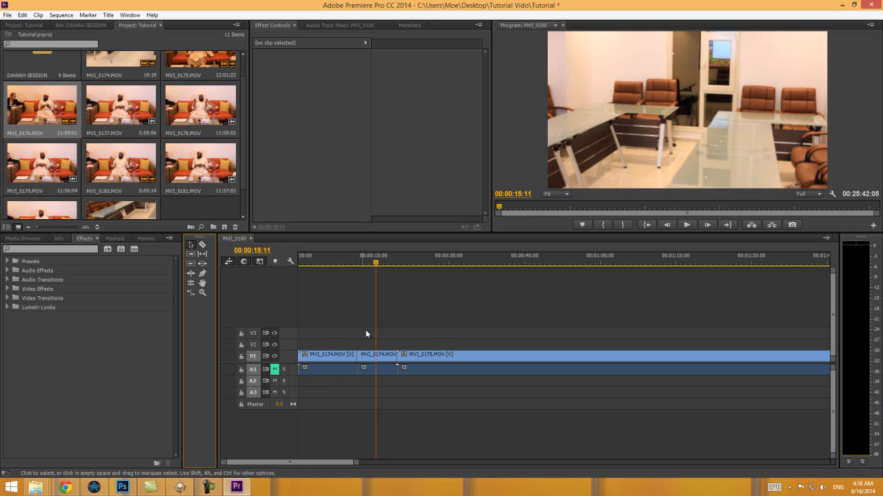
click(378, 356)
key(Delete)
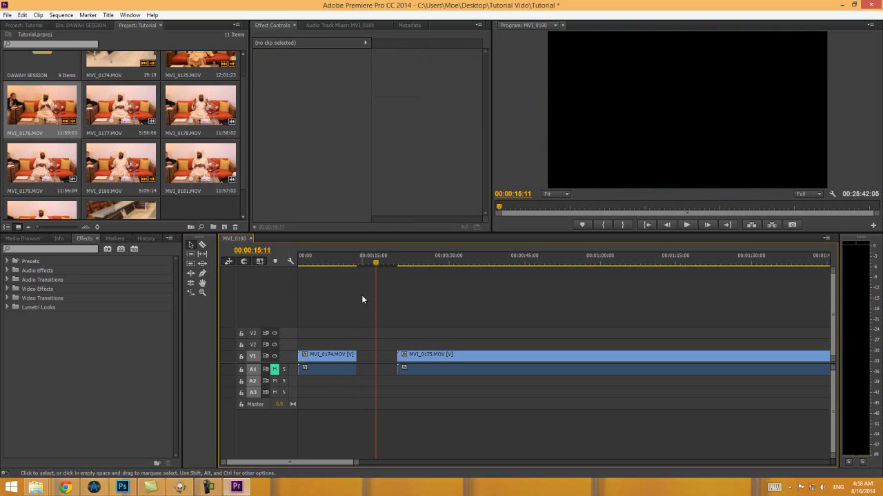
Step: Move the playhead to 00:00:11:06 and extend the end of MVI_0174.MOV to the start of MVI_0175.MOV
drag(375, 257, 355, 258)
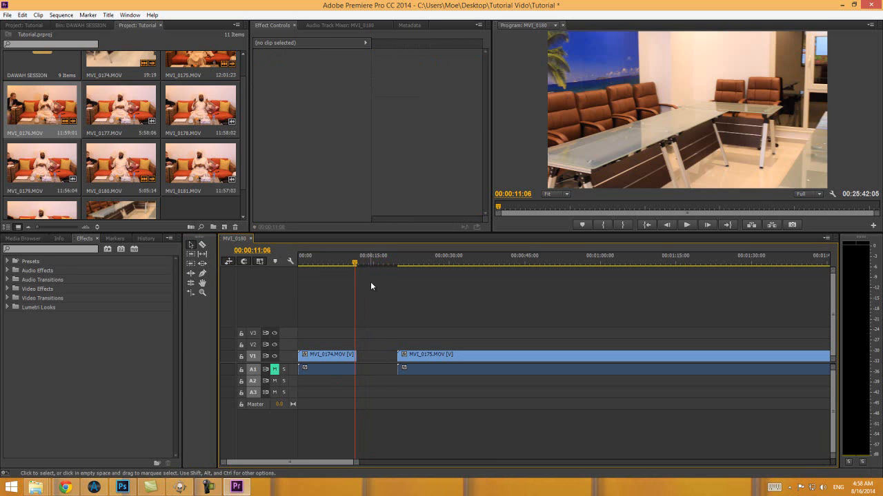
click(191, 246)
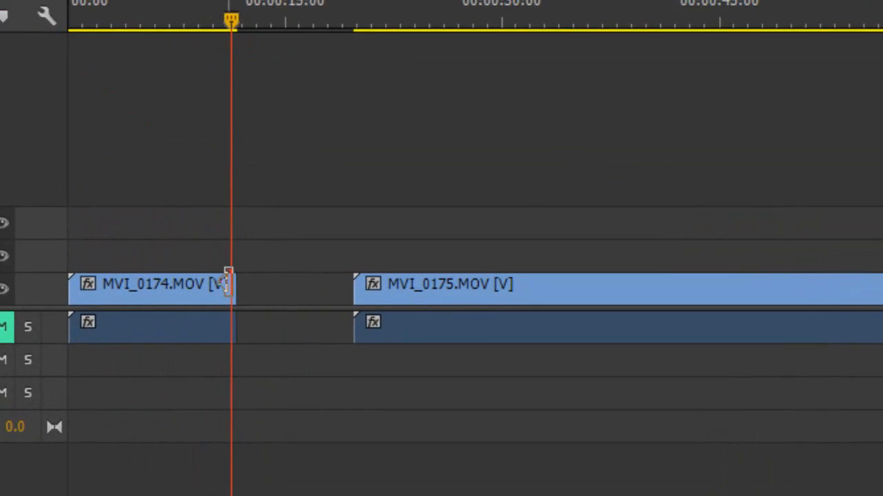
drag(358, 353, 396, 353)
drag(349, 280, 350, 280)
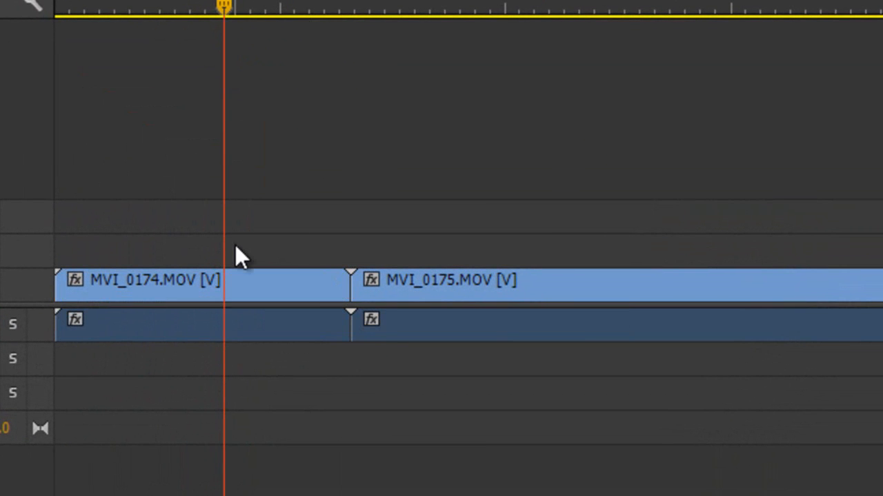
Step: Split MVI_0174.MOV at the playhead with the Razor tool and delete the piece before MVI_0175.MOV
key(c)
click(240, 286)
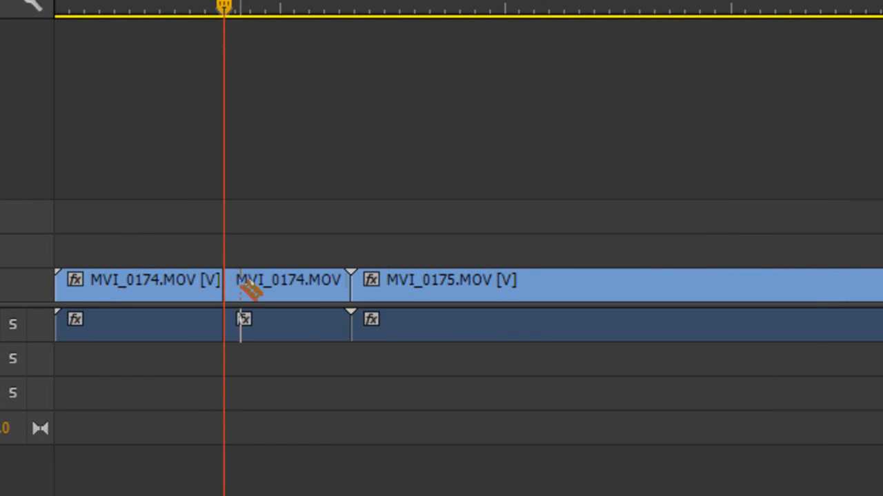
key(v)
click(265, 290)
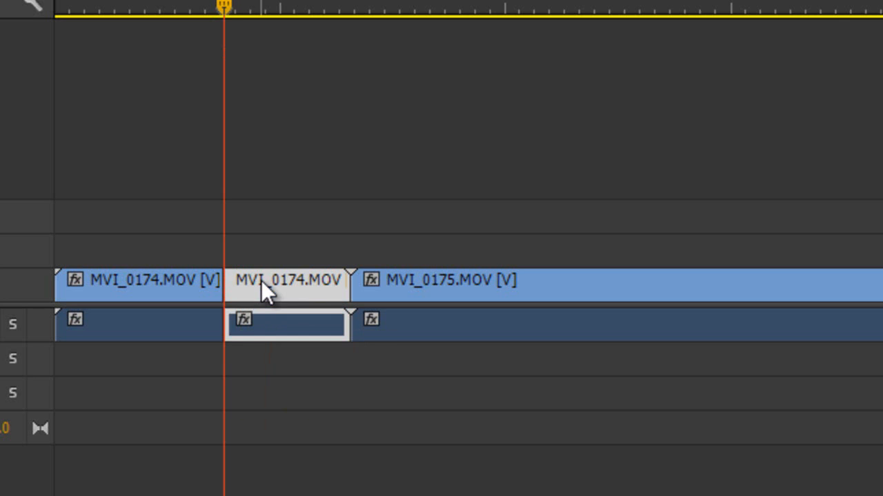
key(Delete)
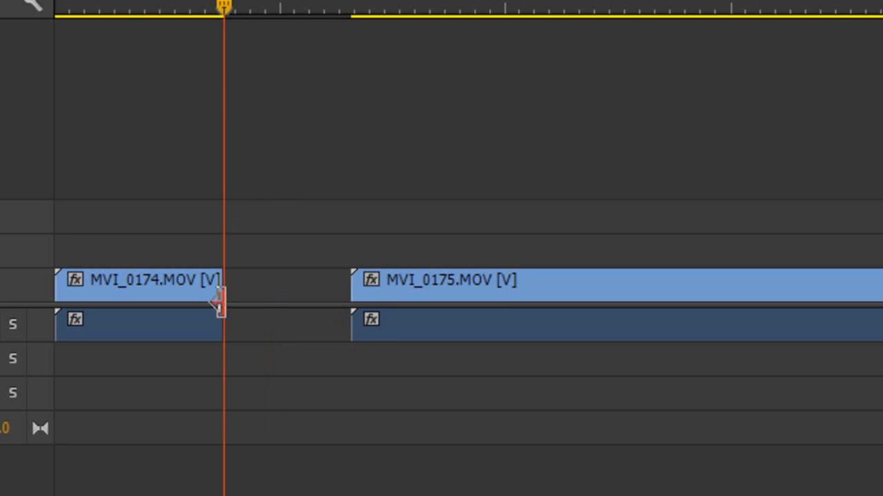
Step: Extend the end of MVI_0174.MOV back to MVI_0175.MOV, postpone the Windows restart, and move the playhead to 00:00:10:06
drag(217, 285, 350, 285)
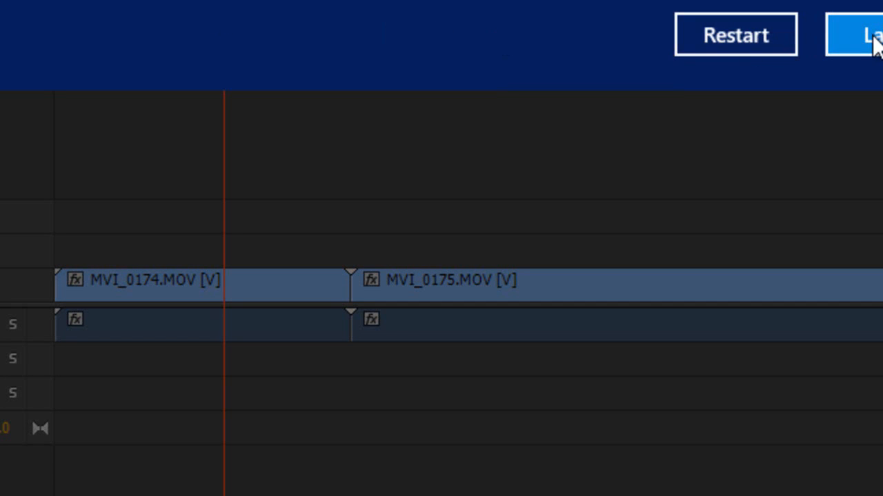
click(873, 41)
click(212, 11)
mouse_move(213, 13)
mouse_down()
mouse_move(197, 12)
mouse_move(210, 12)
mouse_up()
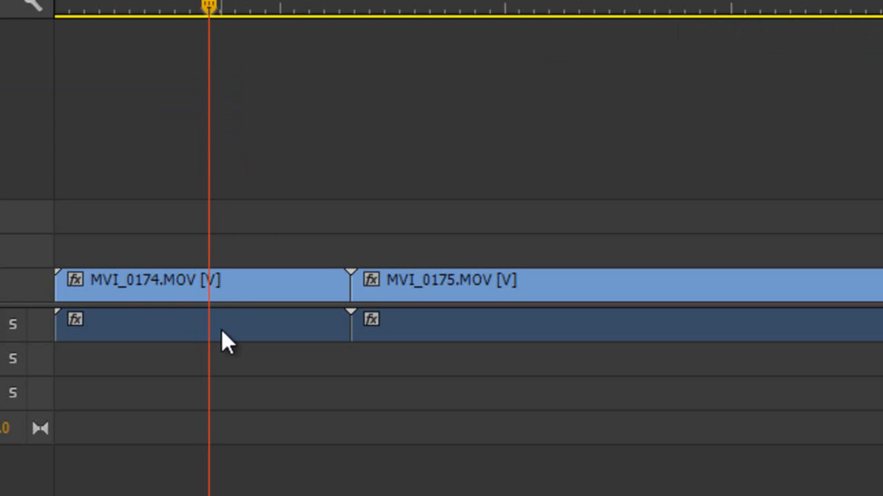
Step: Unlink the video and audio of the MVI_0174.MOV clip on V1 and A1
click(221, 291)
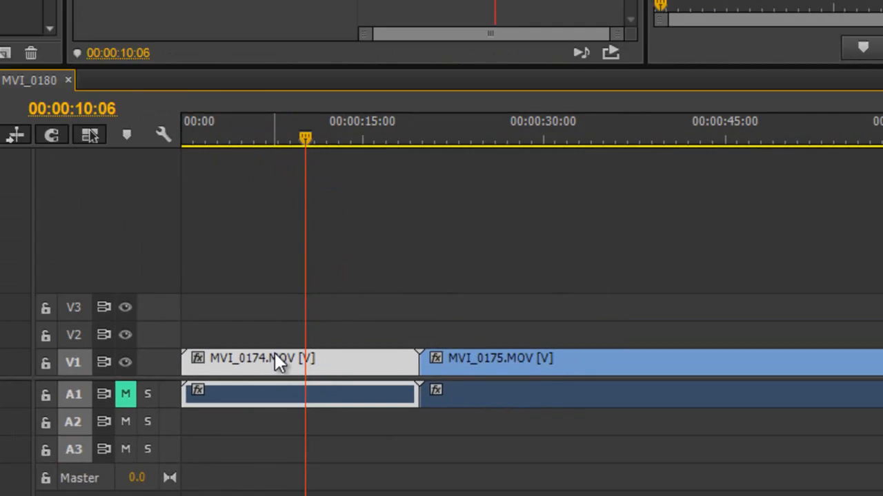
right_click(178, 281)
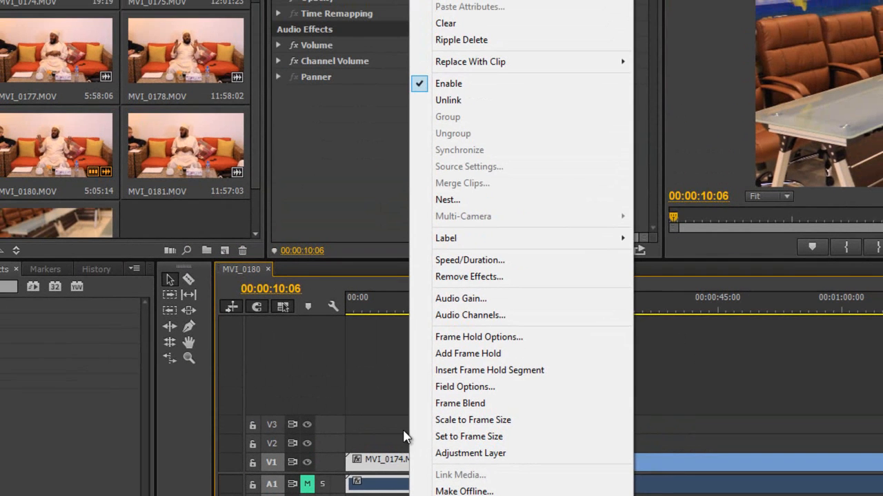
click(461, 99)
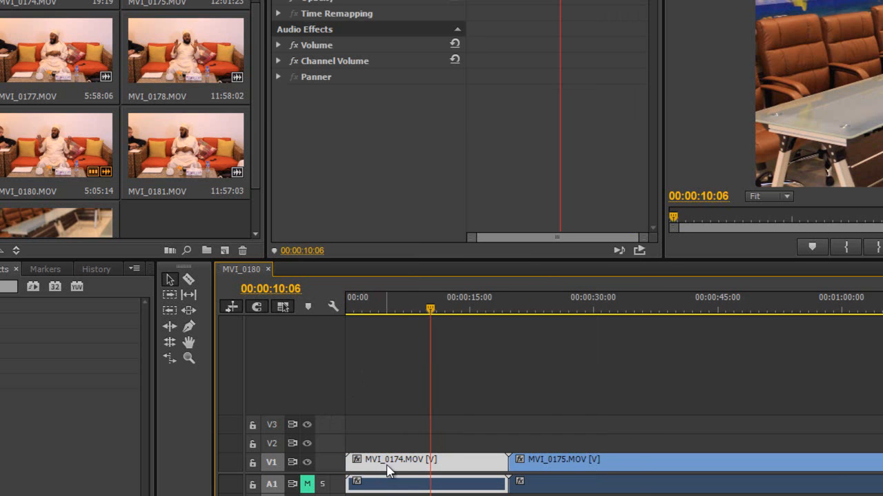
click(387, 410)
click(391, 469)
click(388, 414)
click(406, 466)
right_click(408, 463)
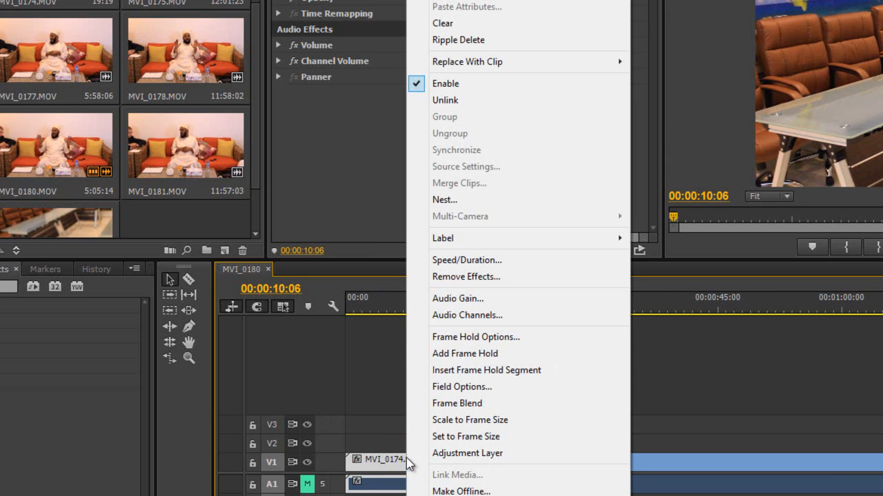
click(485, 102)
Step: Select the unlinked video and audio of MVI_0174.MOV together and try to link them again
click(445, 414)
drag(444, 414, 452, 471)
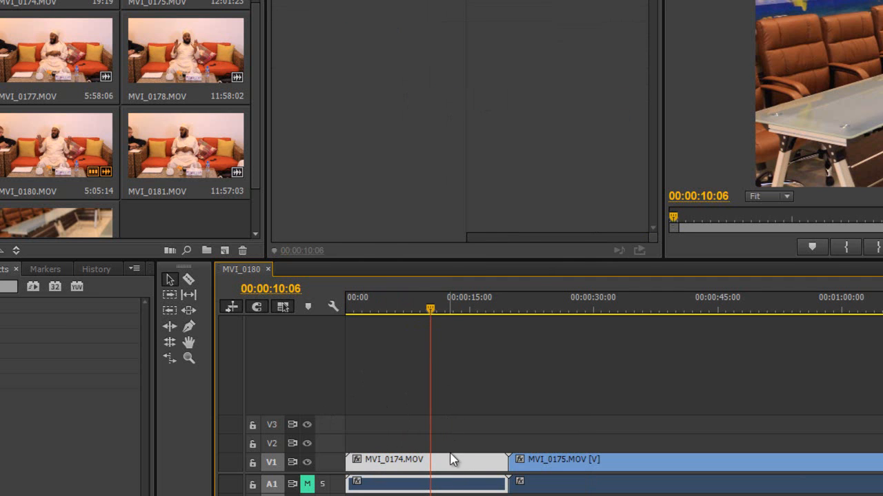
right_click(452, 471)
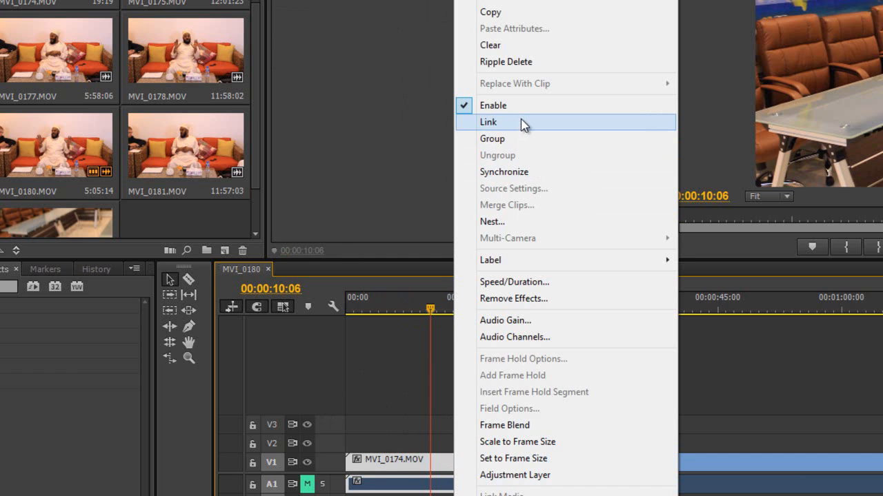
click(520, 119)
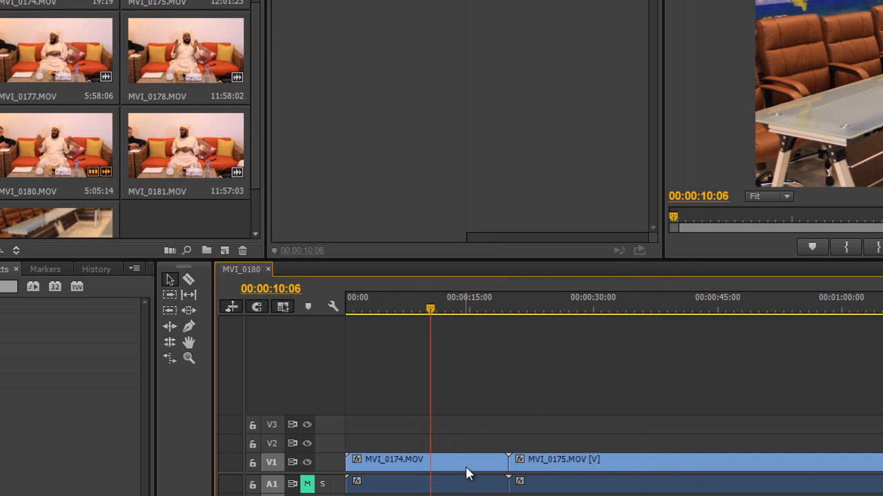
drag(458, 427, 460, 472)
click(445, 413)
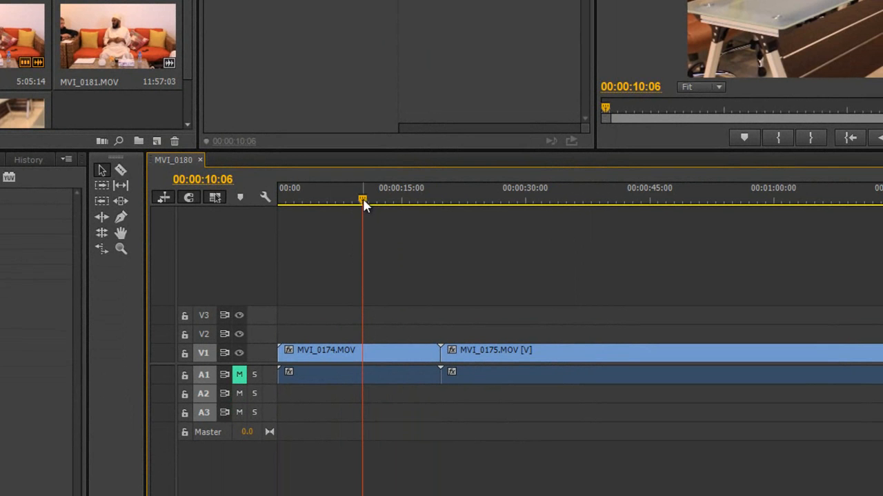
Step: Split only the video of MVI_0174.MOV at 00:00:13:22 with the Razor tool and delete the video piece after the cut
drag(363, 199, 393, 213)
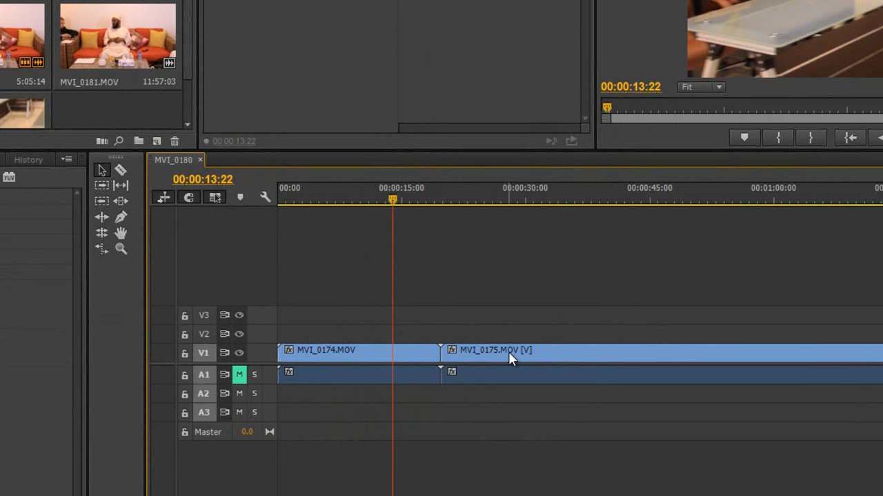
click(124, 170)
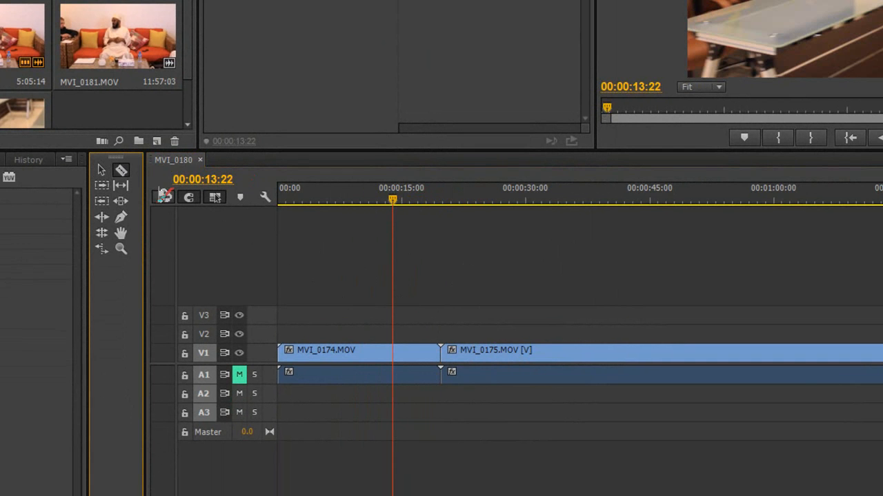
click(395, 352)
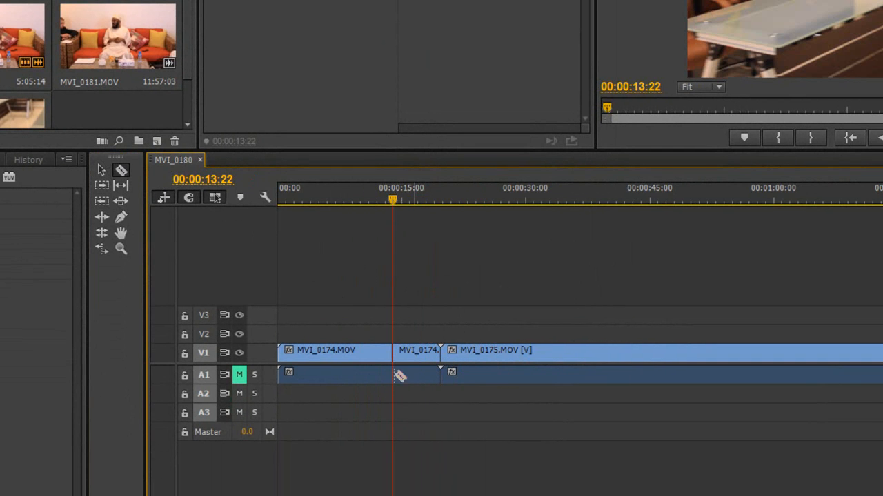
click(107, 170)
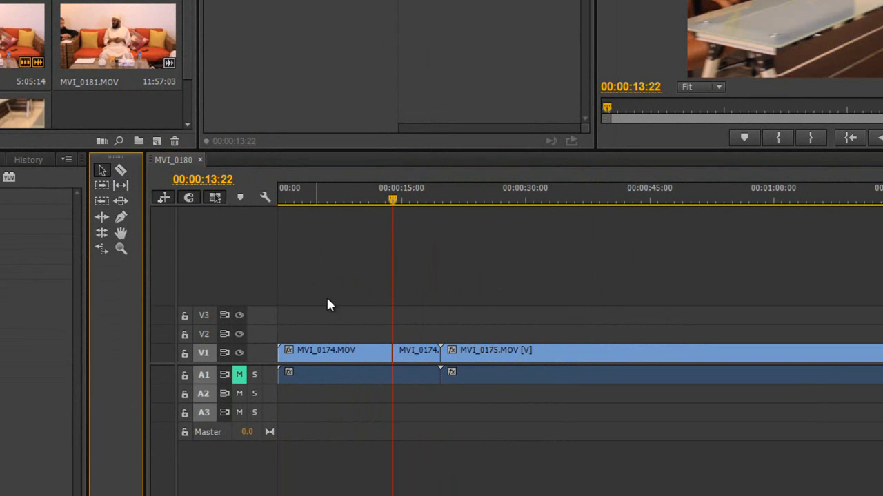
click(415, 355)
key(Delete)
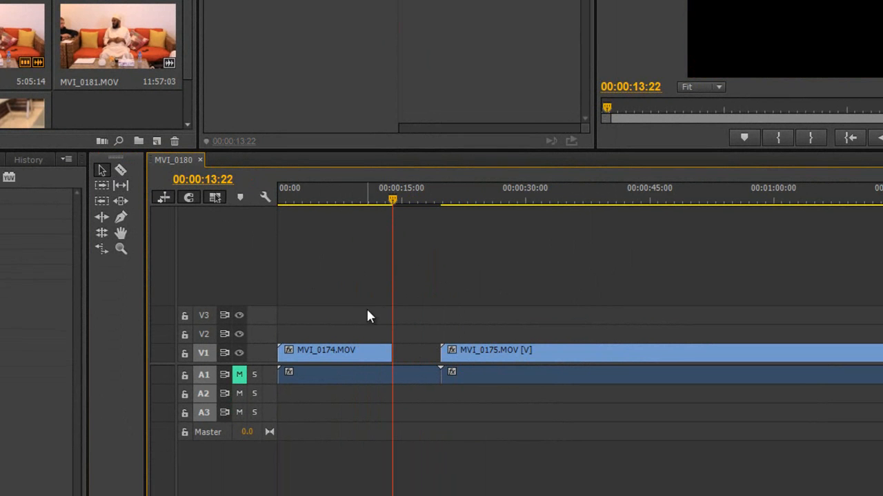
Step: Unlink the video and audio of MVI_0175.MOV, and undo both this and the deletion of the MVI_0174.MOV video piece
right_click(472, 356)
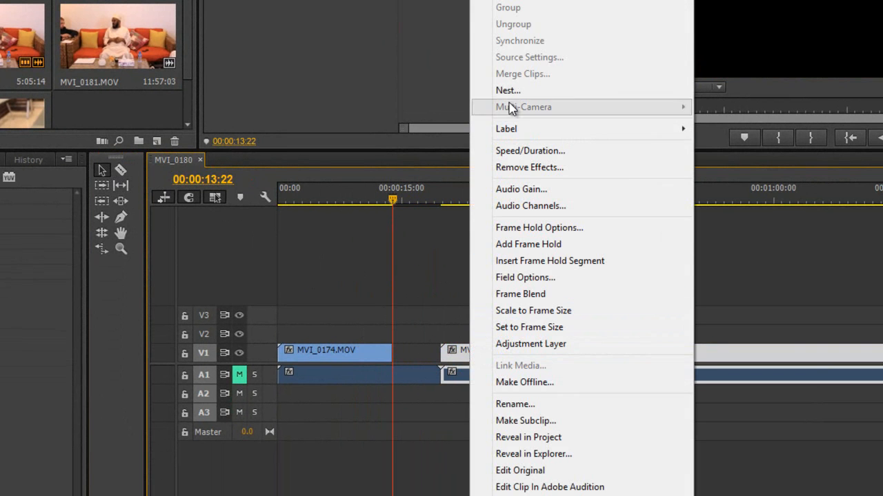
click(550, 2)
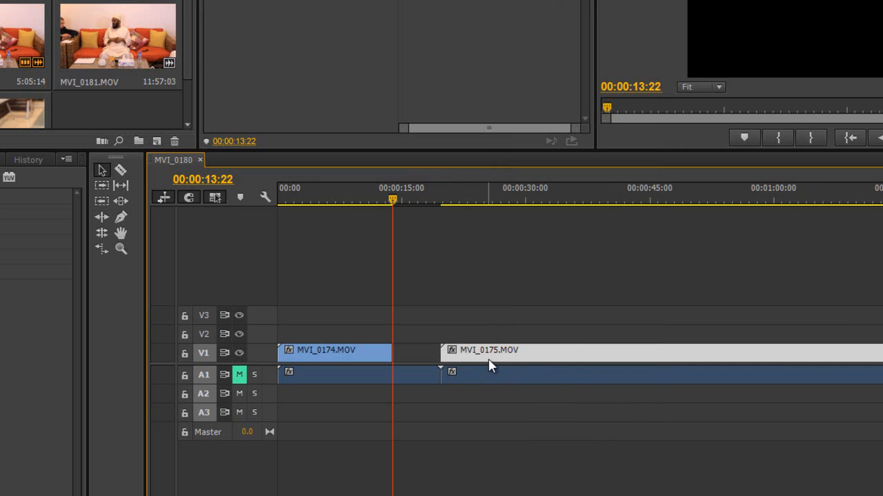
key(ctrl+z)
drag(456, 202, 422, 199)
key(ctrl+z)
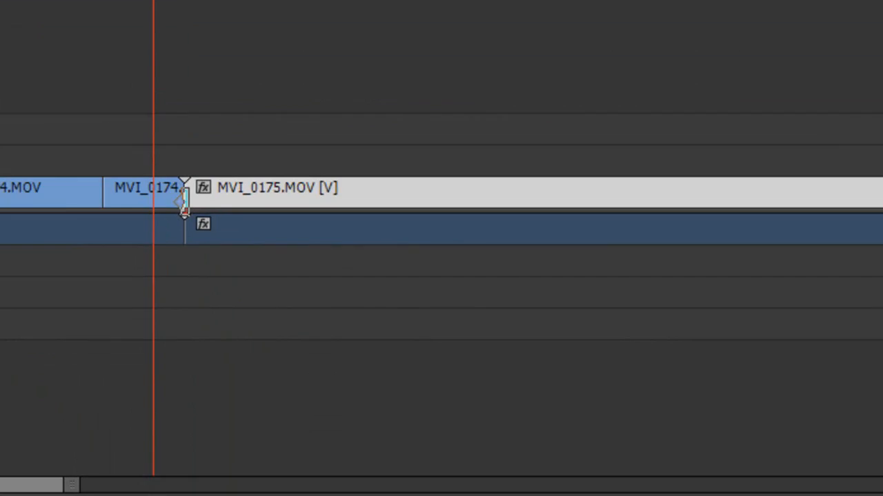
Step: Delete the short MVI_0174.MOV video piece before MVI_0175.MOV and try shifting the start of the still linked MVI_0175.MOV clip
click(429, 350)
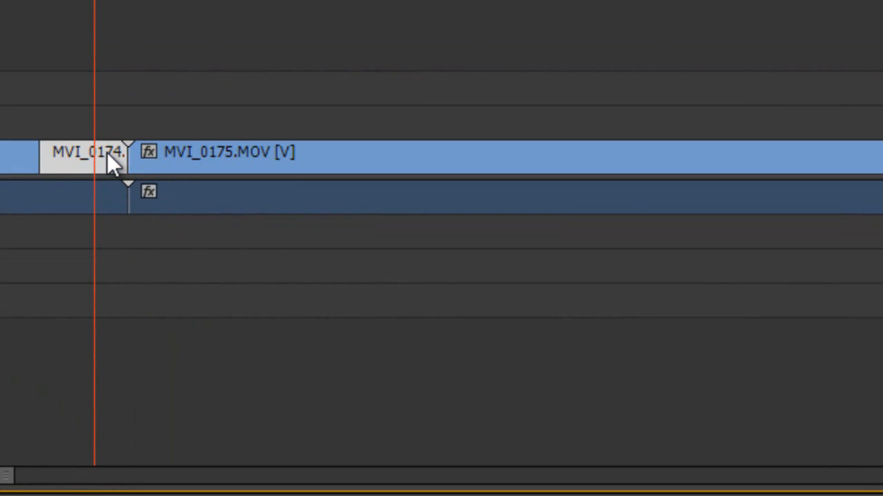
key(Delete)
drag(232, 89, 199, 173)
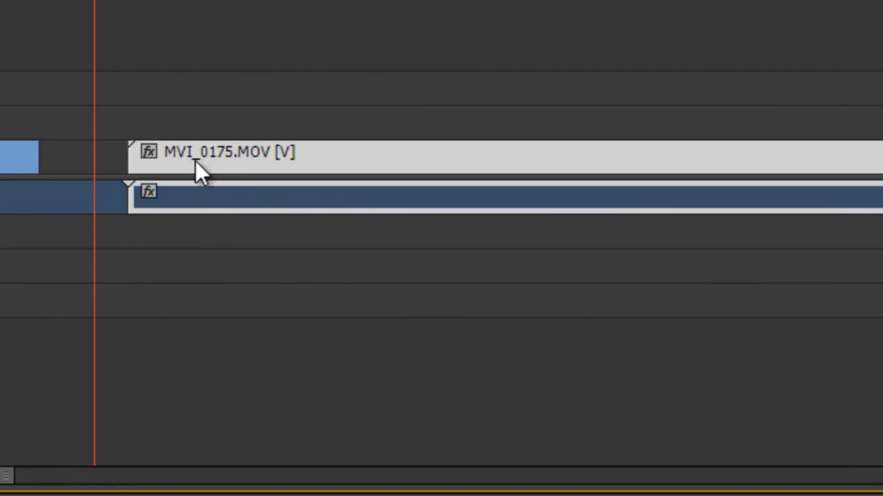
click(218, 128)
click(234, 160)
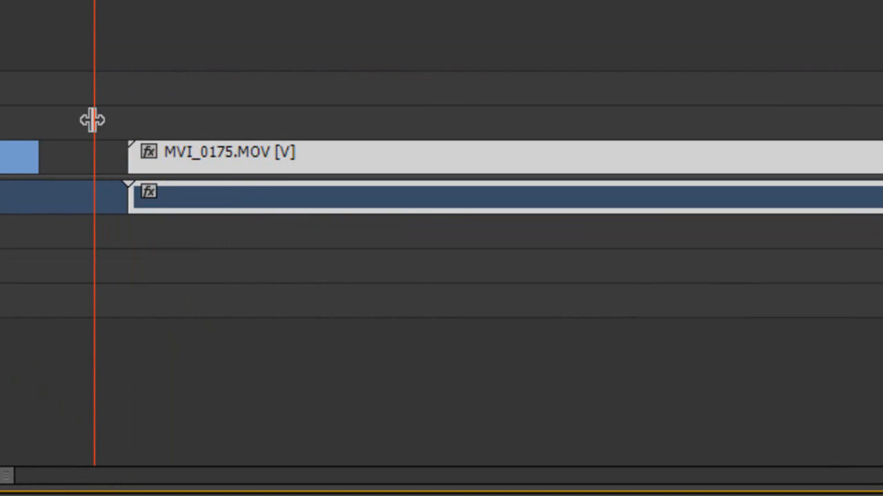
drag(131, 153, 282, 153)
drag(340, 155, 195, 155)
Step: Unlink the video and audio of the MVI_0175.MOV clip
right_click(187, 155)
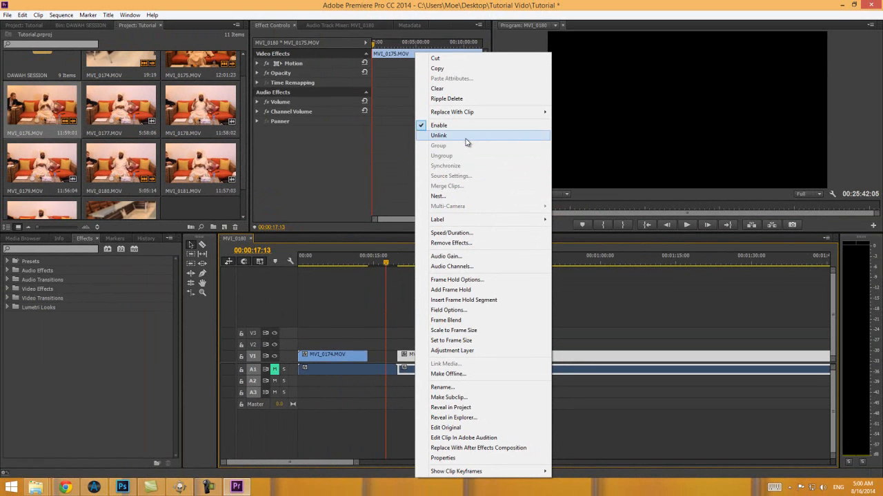
click(466, 137)
click(421, 295)
Step: Extend the start of MVI_0175.MOV's video back to the end of MVI_0174.MOV and scrub the playhead across the join to 00:00:17:08
drag(398, 354, 367, 355)
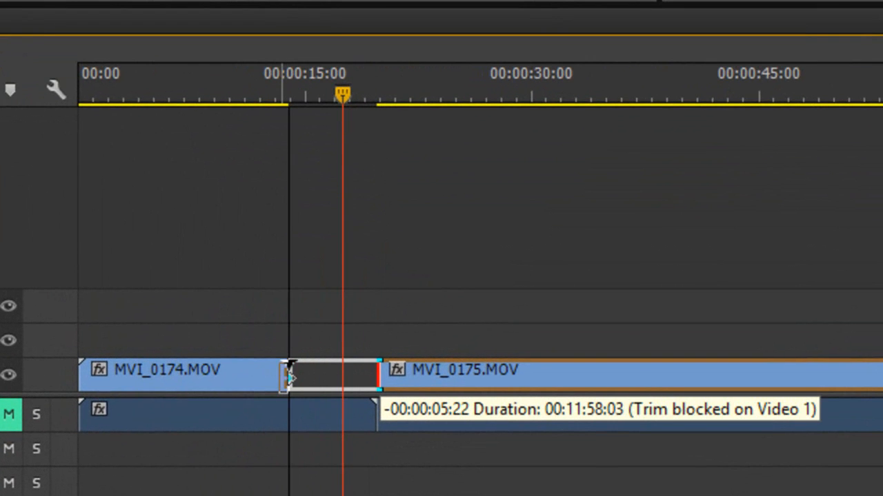
mouse_move(289, 375)
mouse_down()
mouse_move(352, 371)
mouse_move(290, 373)
mouse_up()
drag(327, 75, 300, 114)
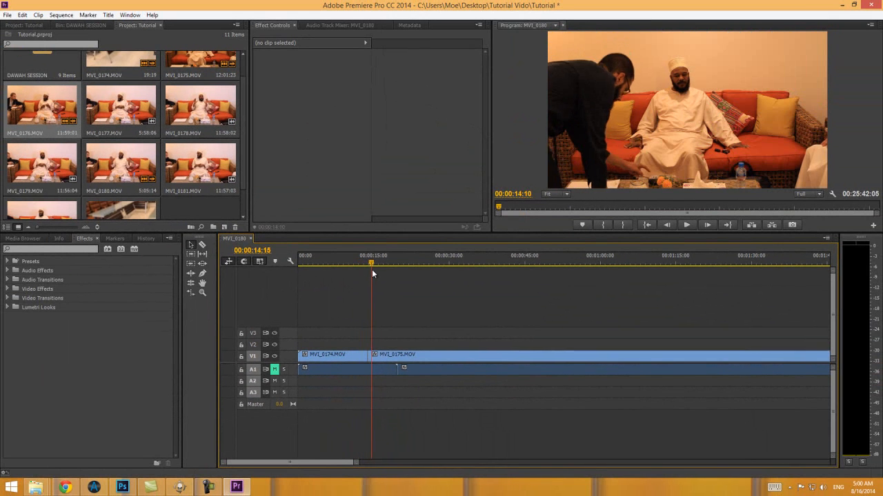
mouse_move(373, 271)
mouse_down()
mouse_move(405, 271)
mouse_move(386, 272)
mouse_up()
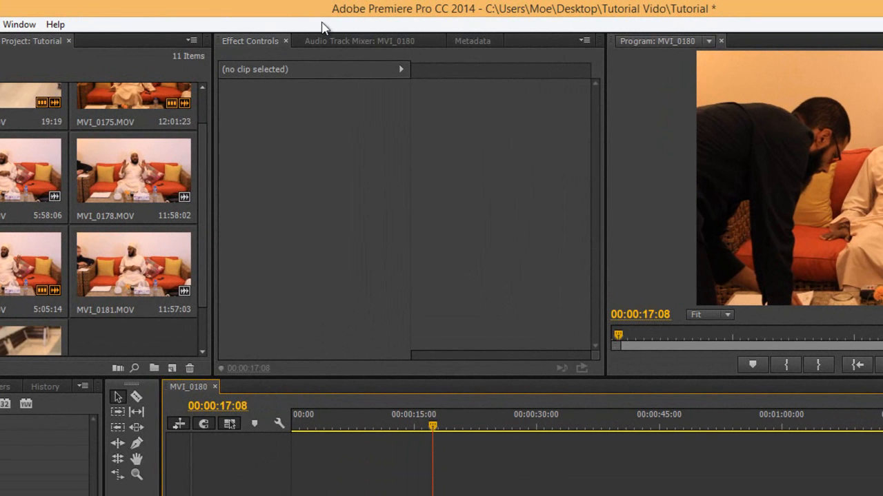
Step: Look through the Audio Track Mixer, Metadata and Effect Controls for the MVI_0180 sequence
click(331, 40)
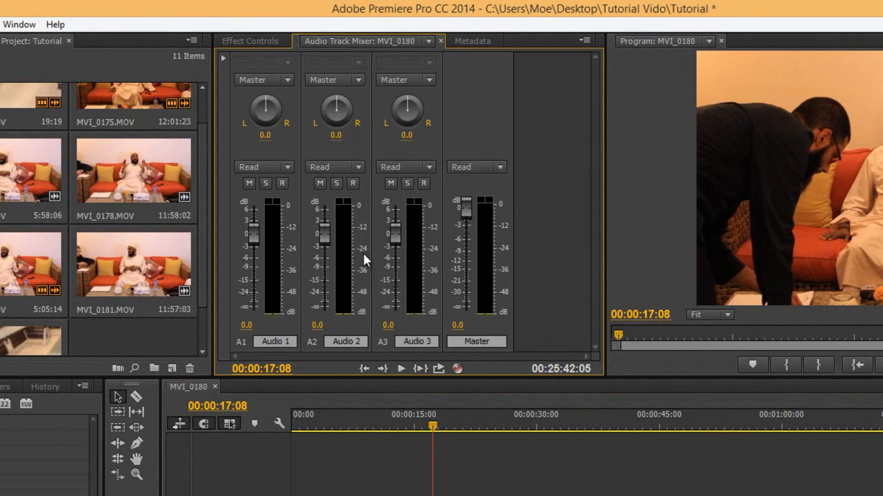
click(254, 40)
click(337, 42)
click(247, 40)
click(481, 41)
click(390, 41)
click(253, 41)
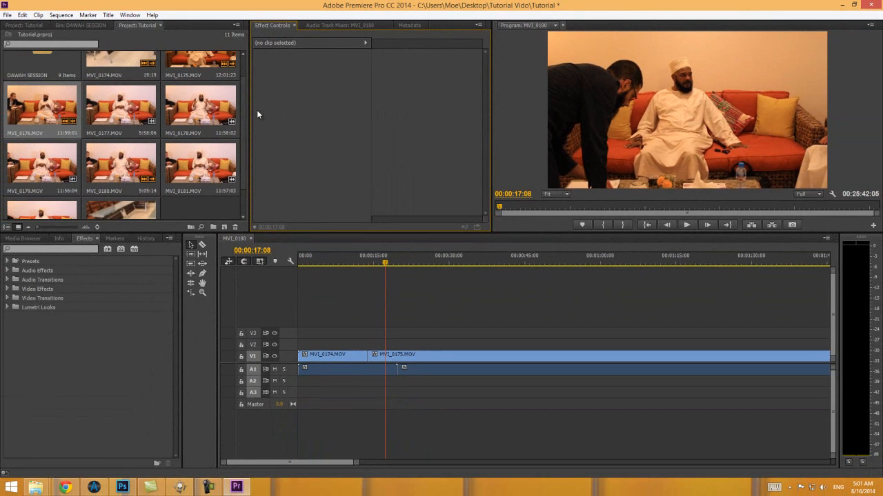
Step: Select the first audio clip on A1, show the Audio Track Mixer, and move the playhead to 00:00:13:04
click(359, 368)
click(352, 23)
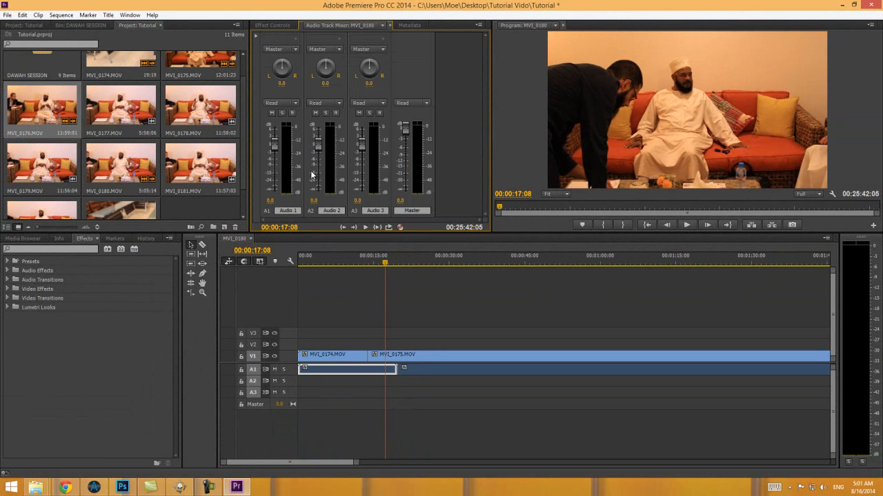
drag(385, 266, 364, 264)
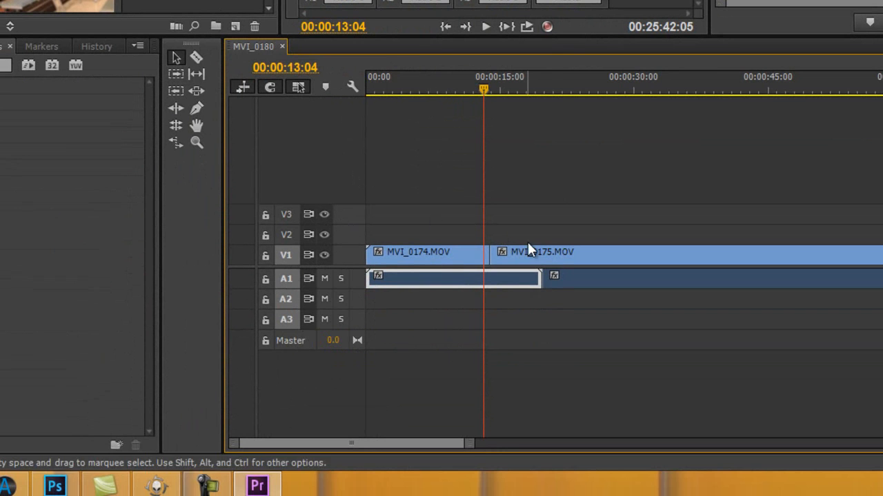
Step: Move MVI_0175.MOV's audio to A2 beneath its video, and back to A1 directly after the first audio clip
drag(567, 275, 520, 307)
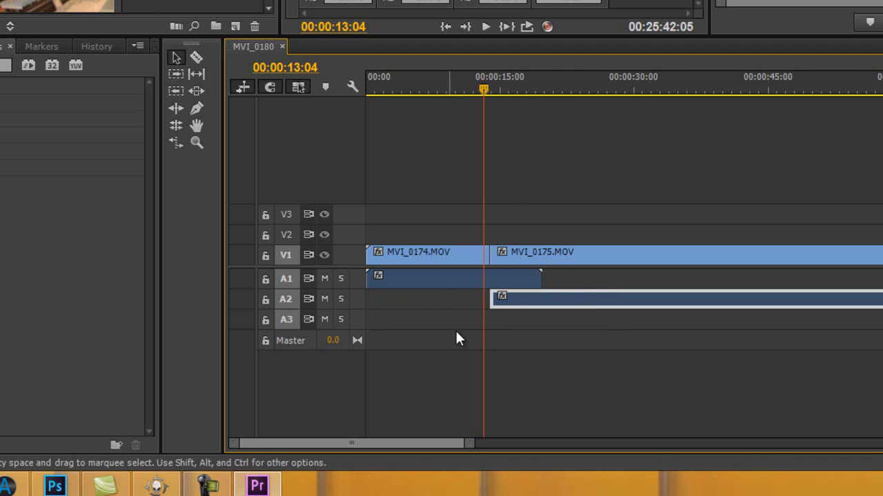
drag(516, 297, 570, 278)
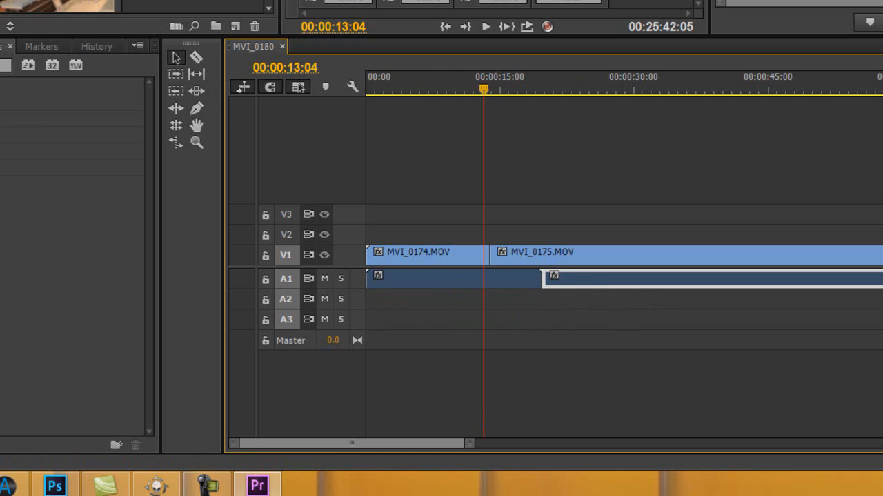
Step: Lower the Audio 1 track level to -1.9 dB and scrub the playhead across the clip join to 00:00:12:08
key(shift+6)
drag(301, 57, 270, 233)
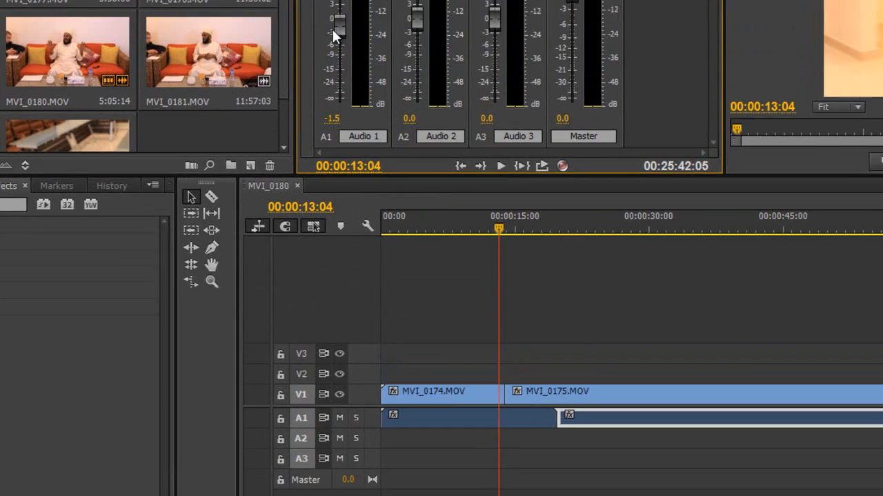
drag(333, 31, 315, 259)
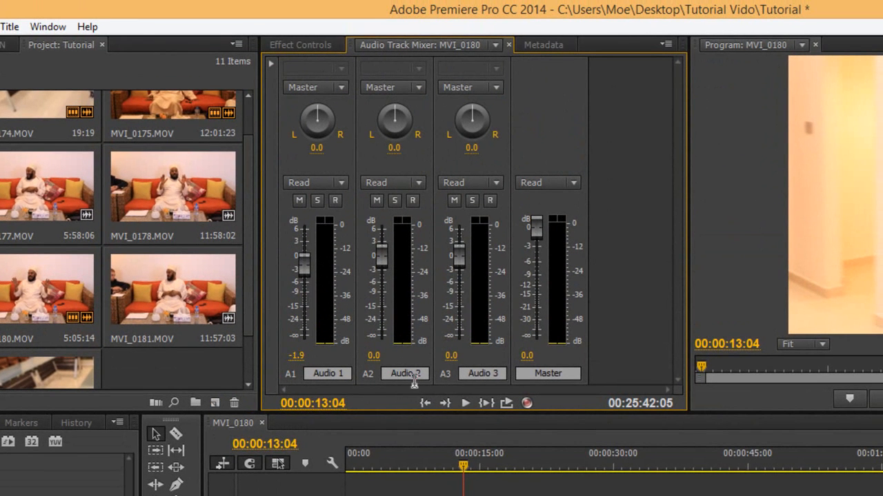
mouse_move(463, 467)
mouse_down()
mouse_move(451, 468)
mouse_move(471, 468)
mouse_up()
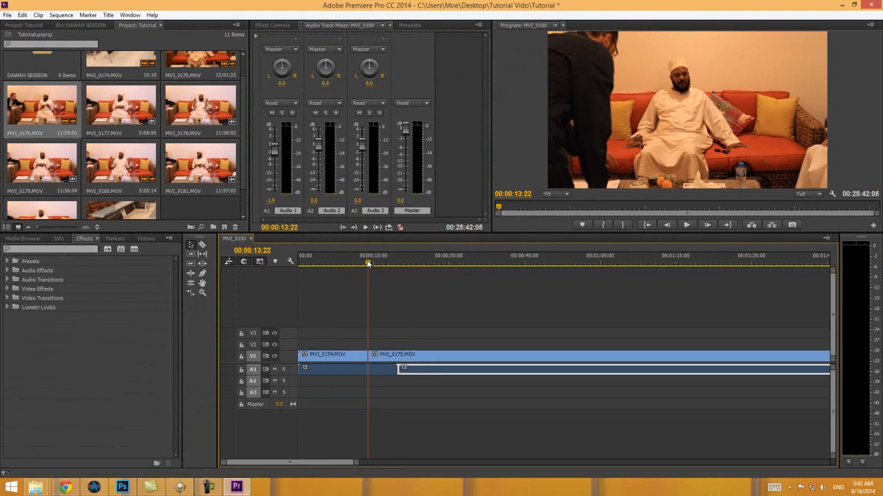
drag(364, 266, 360, 263)
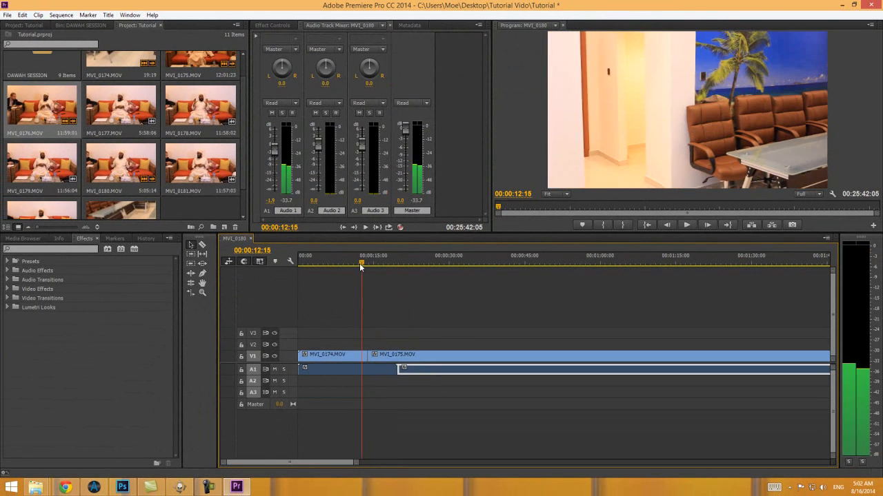
Step: Delete the MVI_0174.MOV and MVI_0175.MOV video and audio clips from the start of the sequence
key(Delete)
click(416, 360)
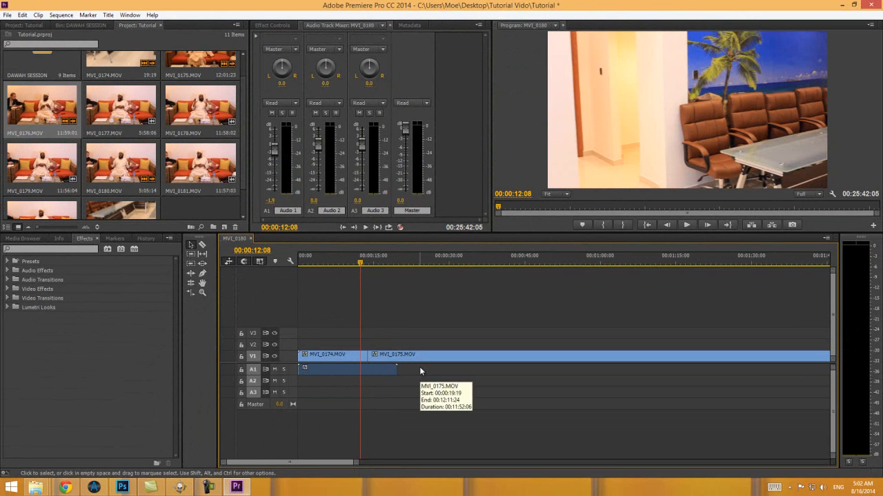
key(Delete)
click(385, 371)
key(Delete)
click(349, 356)
key(Delete)
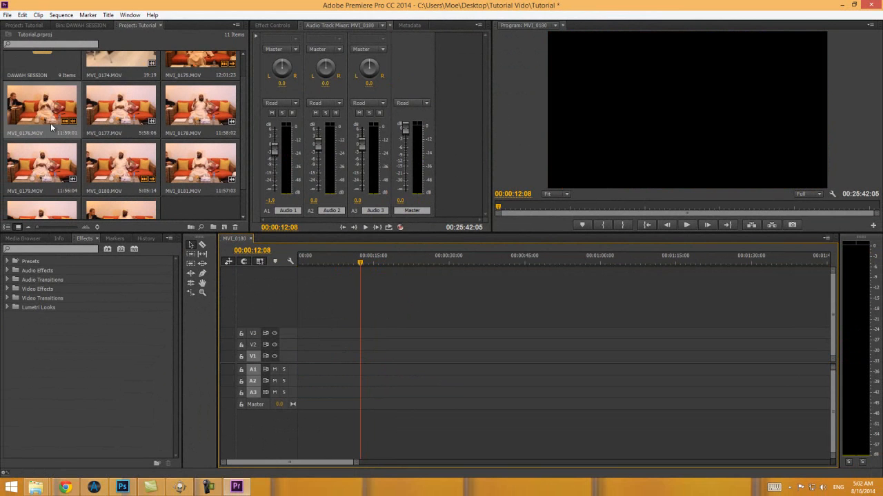
Step: Place MVI_0176.MOV at the start of V1 and A1, and delete that copy again
drag(34, 118, 302, 358)
scroll(348, 460, up, 3)
drag(353, 461, 618, 461)
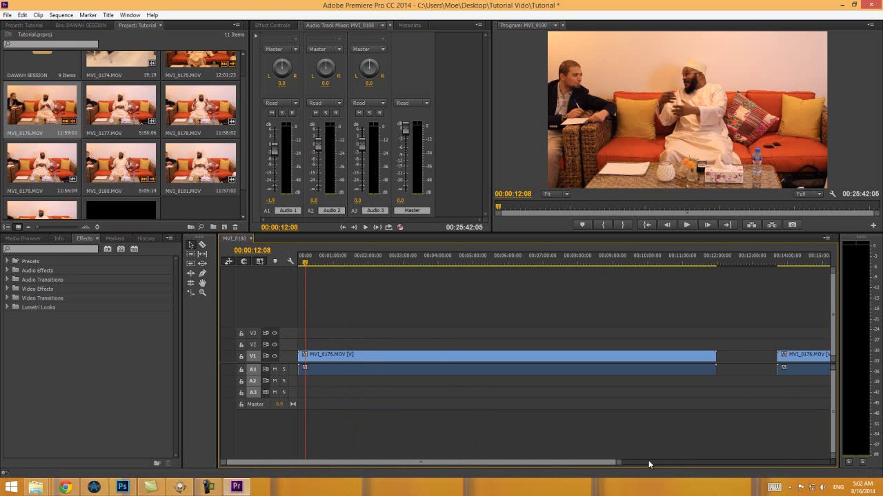
click(804, 356)
click(677, 362)
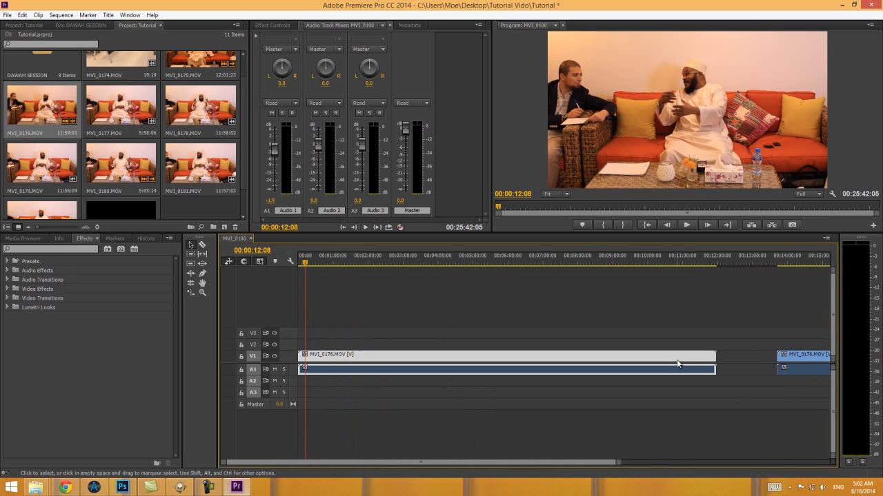
key(Delete)
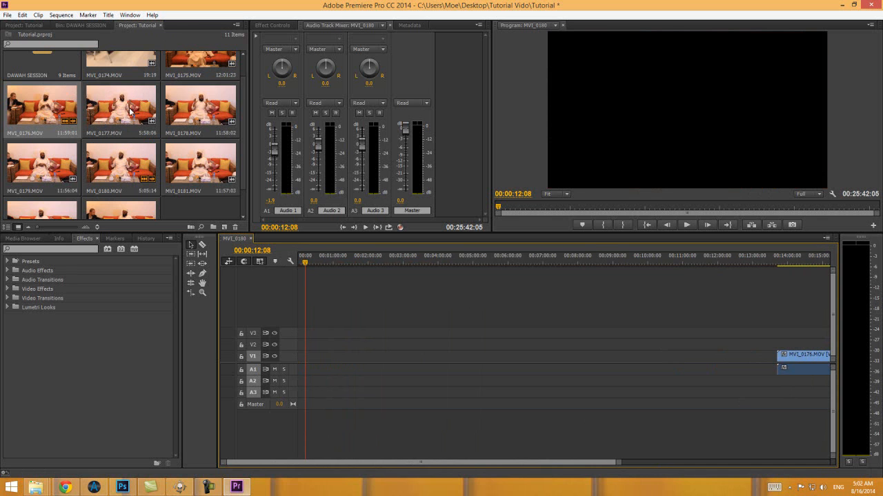
Step: Place MVI_0175.MOV at the start of V1 and A1, and butt the remaining MVI_0176.MOV clip against its end
click(194, 67)
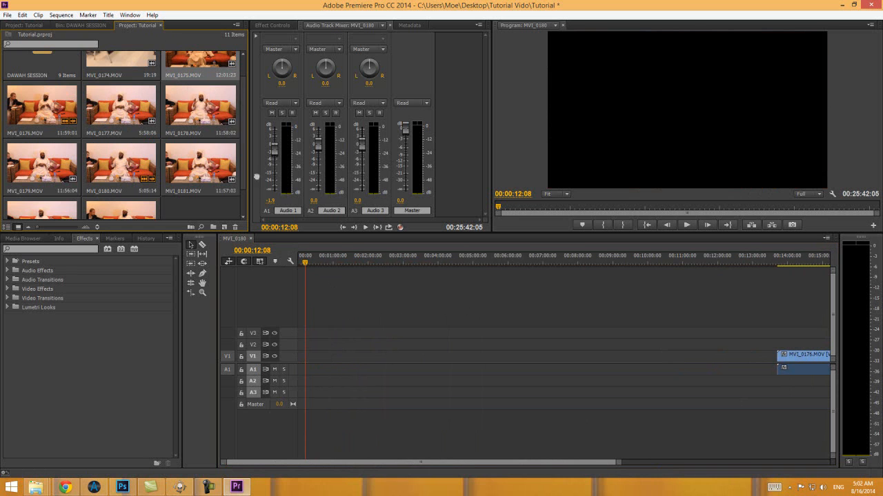
drag(193, 63, 298, 368)
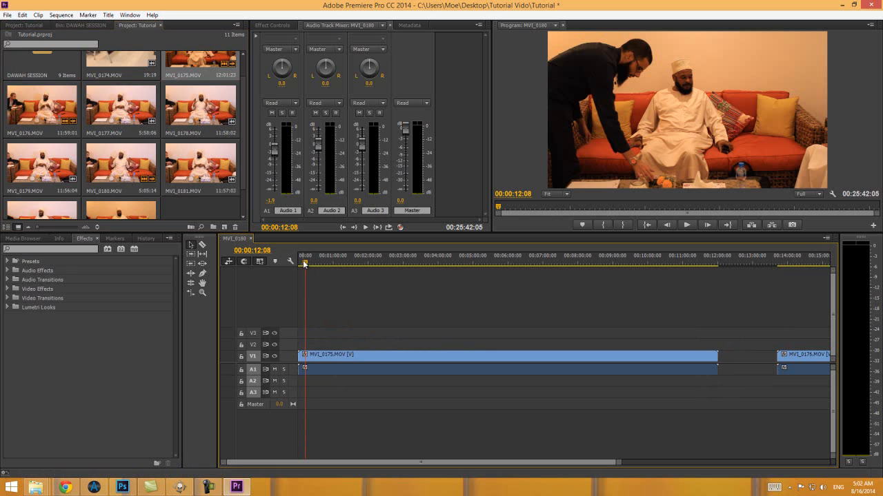
click(301, 265)
drag(799, 373, 740, 373)
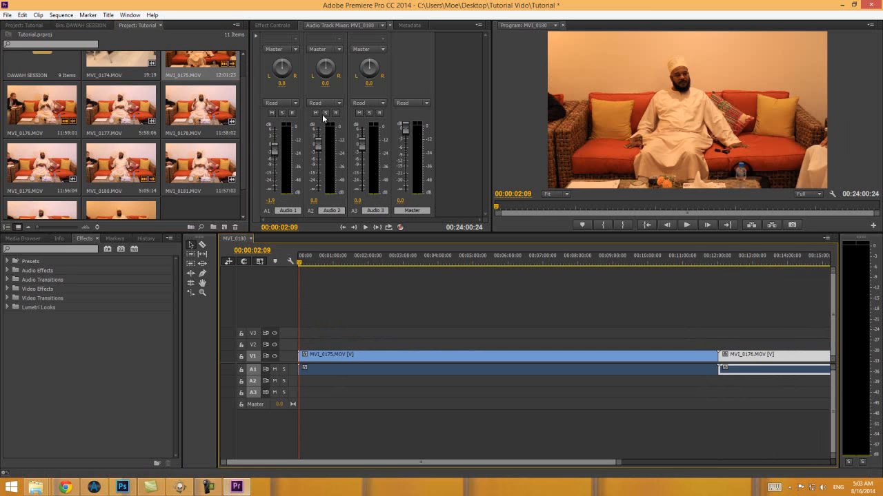
Step: Raise the Audio 1 track level to -0.9 dB in the Audio Track Mixer
drag(276, 147, 276, 146)
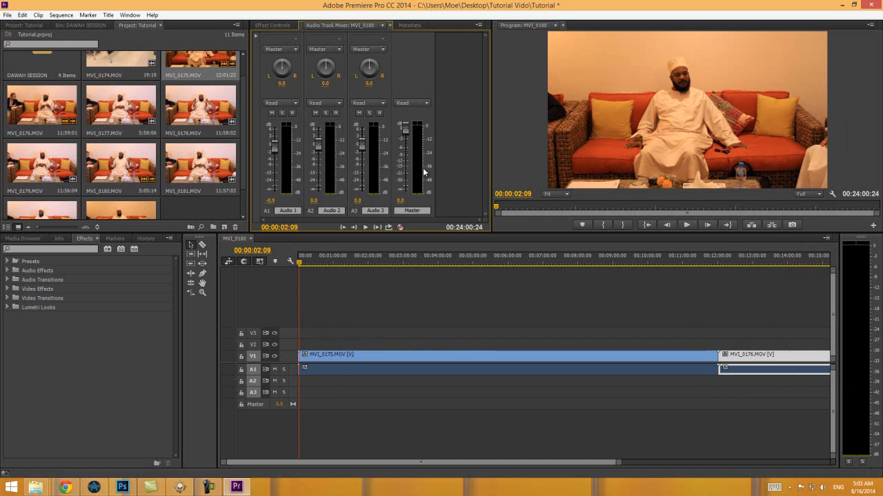
click(202, 244)
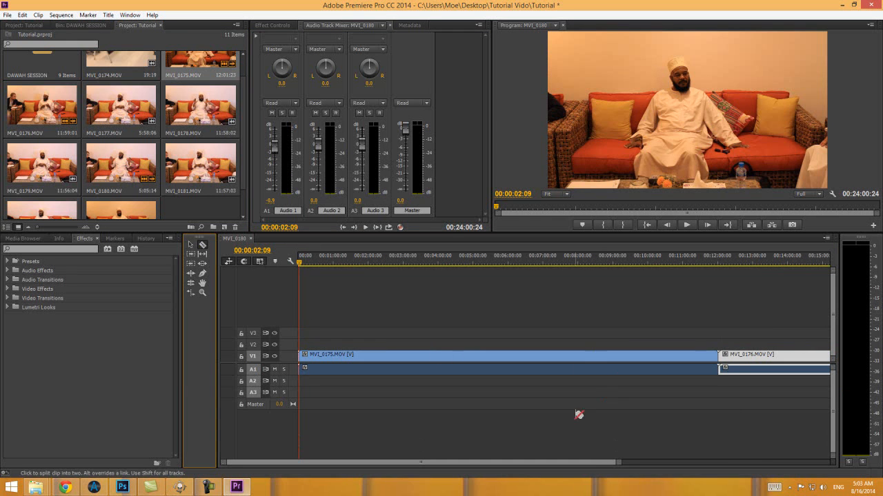
click(191, 244)
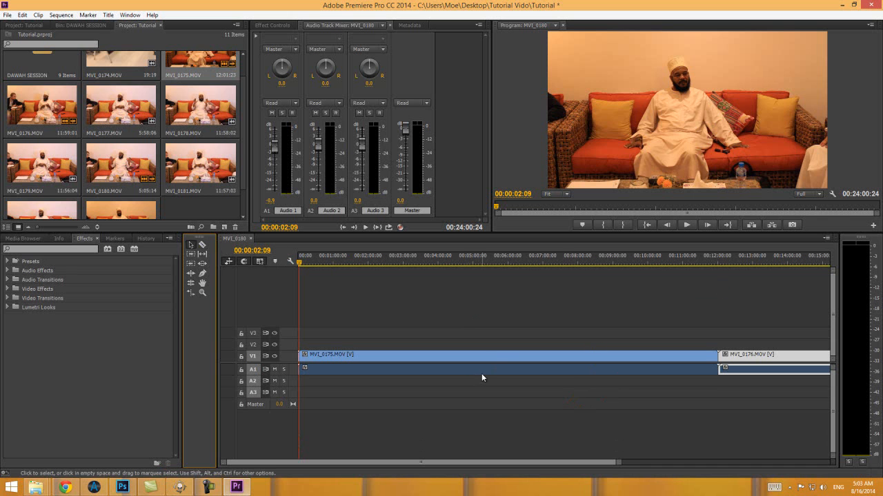
Step: Try moving the linked MVI_0176.MOV clip between video and audio tracks, including V2 and A2, and remove it from the sequence
click(499, 358)
mouse_move(499, 359)
mouse_down()
mouse_move(539, 345)
mouse_move(586, 355)
mouse_move(551, 376)
mouse_move(552, 395)
mouse_move(548, 384)
mouse_move(508, 387)
mouse_move(516, 338)
mouse_move(538, 338)
mouse_move(560, 352)
mouse_move(492, 366)
mouse_up()
click(757, 358)
drag(755, 347, 770, 376)
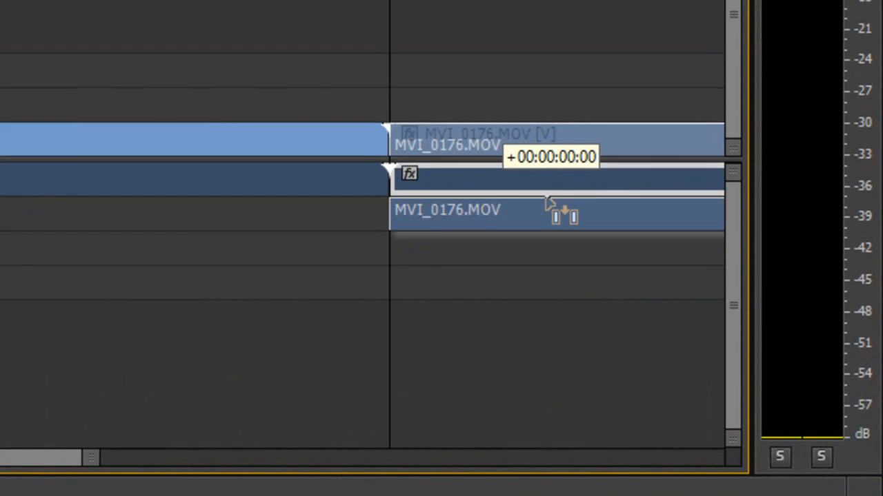
drag(544, 199, 536, 251)
drag(494, 148, 449, 222)
drag(439, 141, 440, 104)
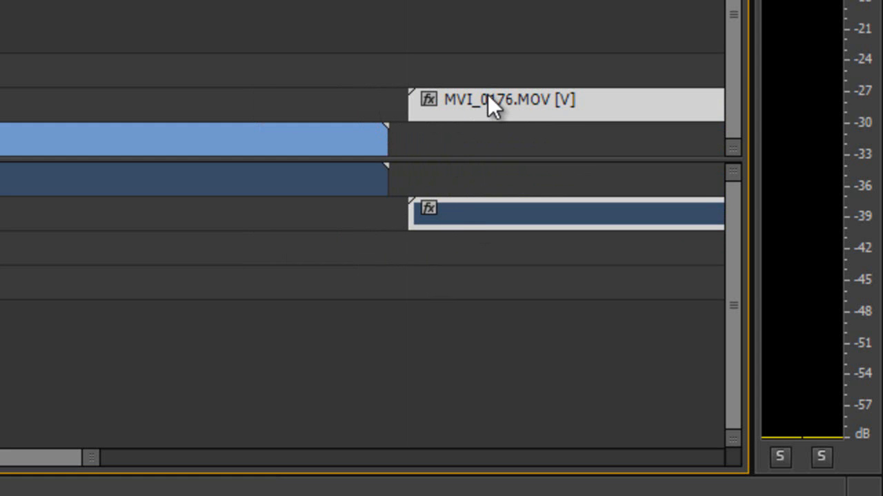
drag(486, 95, 521, 158)
drag(483, 202, 495, 180)
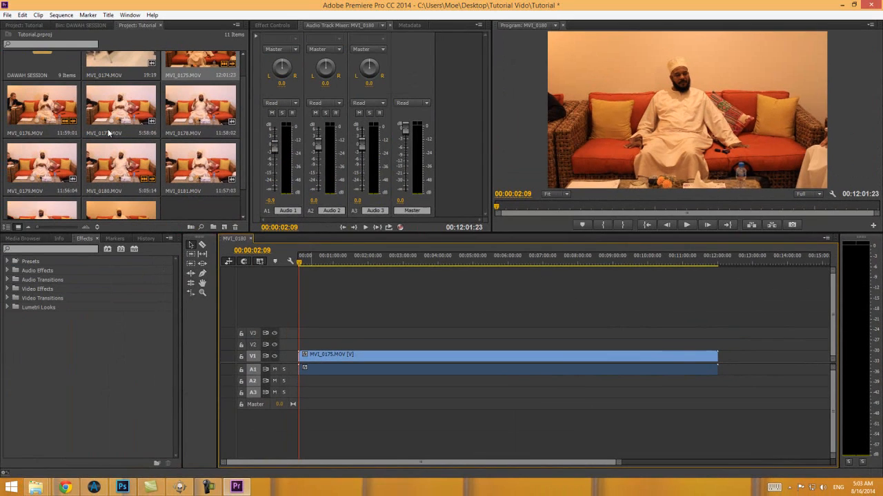
Step: Overlap MVI_0176.MOV on V2 and A2 with the end of MVI_0175.MOV, starting at 00:10:20:13, preview 00:10:25:06 and delete the clip
drag(41, 118, 666, 346)
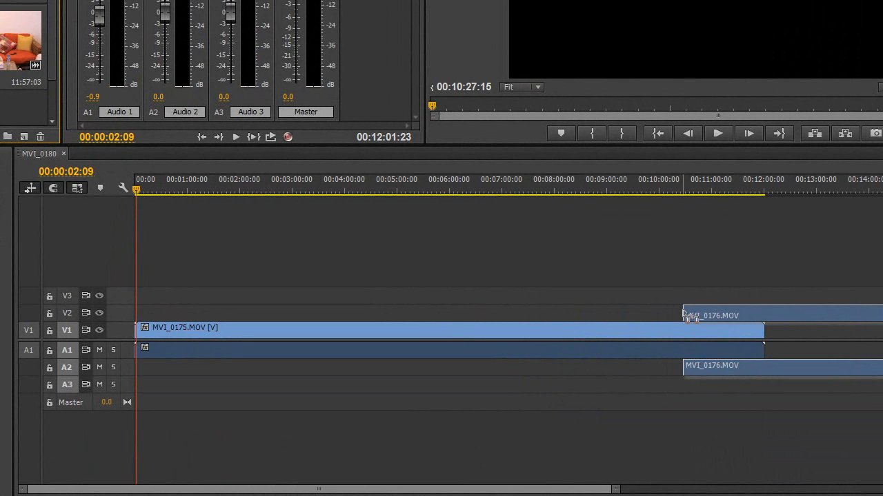
mouse_move(684, 315)
mouse_down()
mouse_move(794, 315)
mouse_move(698, 312)
mouse_up()
drag(676, 187, 680, 191)
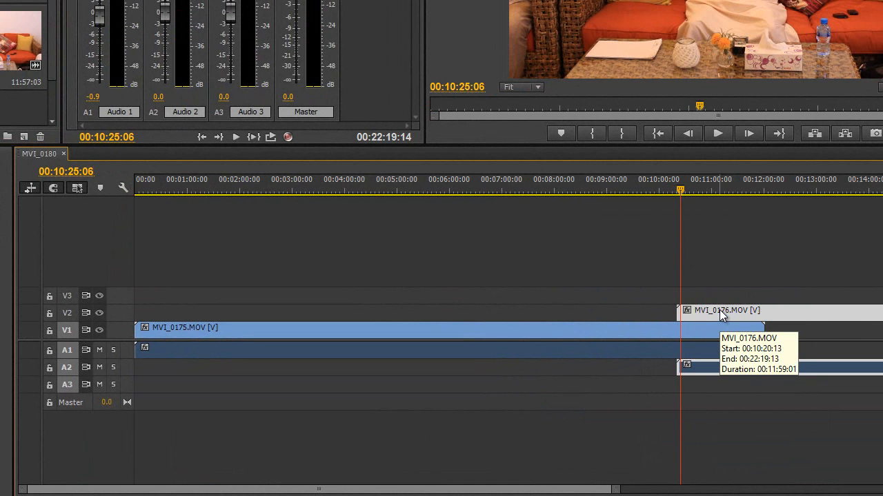
key(Delete)
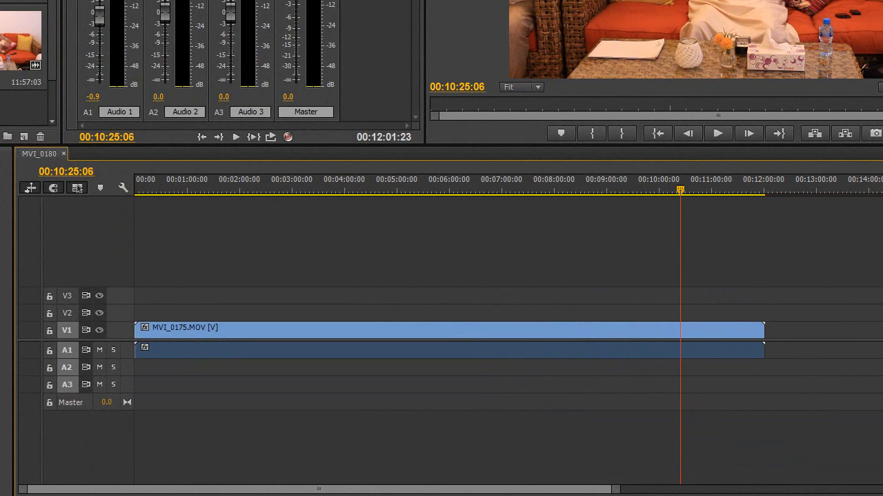
Step: Place MVI_0176.MOV on V2 with its audio on A2, starting a little past the end of MVI_0175.MOV
drag(21, 40, 804, 310)
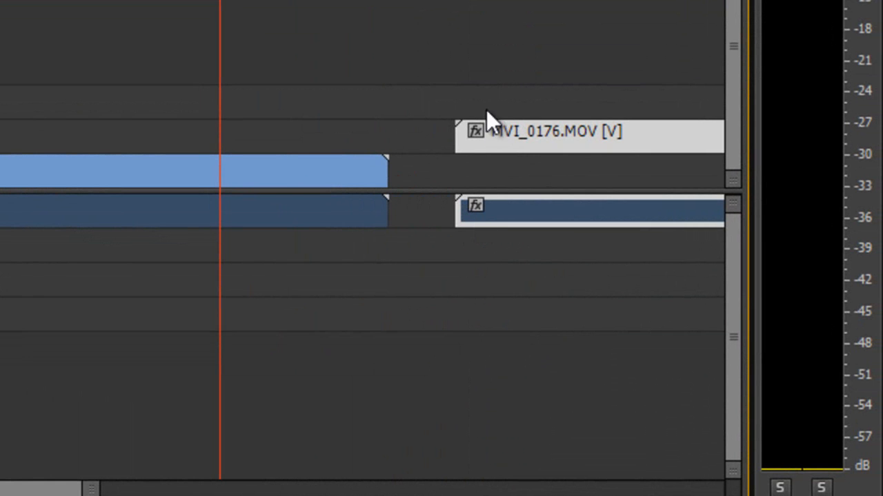
drag(486, 114, 496, 147)
drag(496, 199, 508, 266)
drag(502, 142, 342, 131)
drag(352, 140, 506, 141)
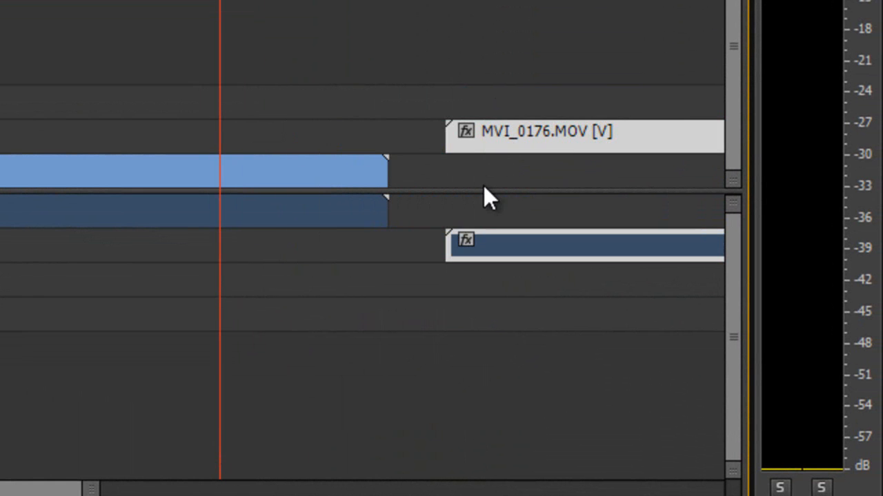
Step: Unlink MVI_0176.MOV's video from its audio and slide only the video earlier so it overlaps the end of MVI_0175.MOV
right_click(476, 138)
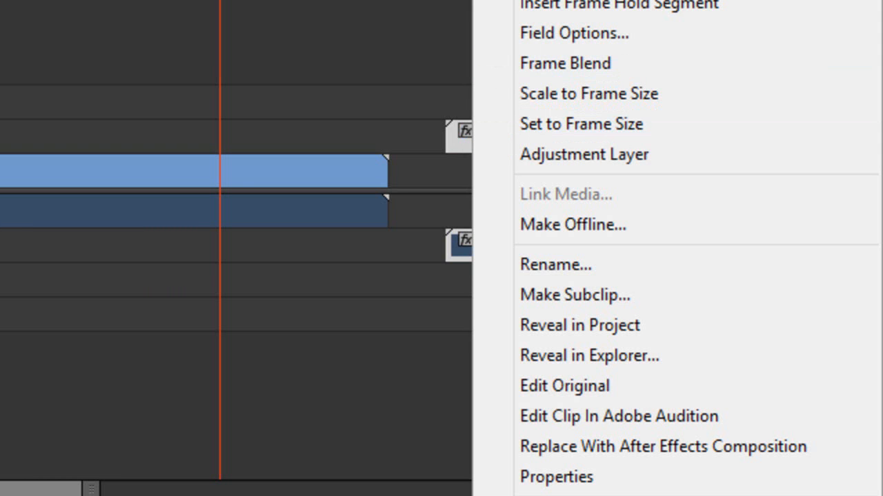
key(ctrl+l)
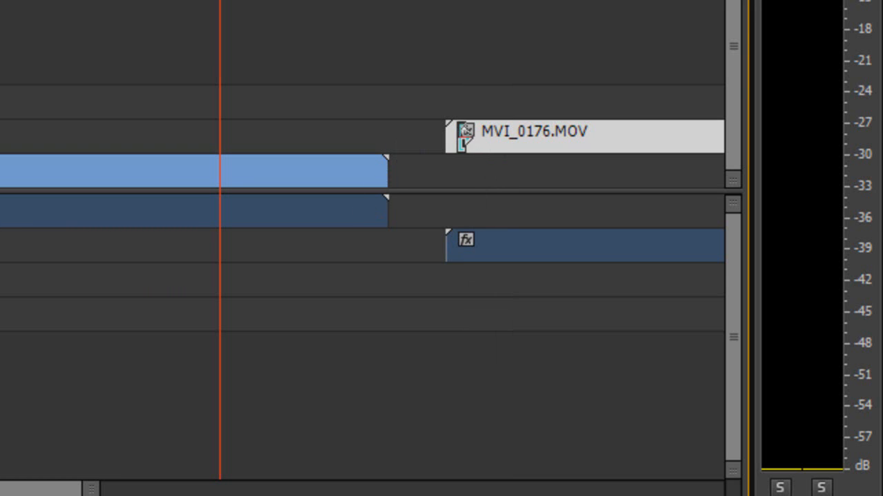
click(402, 143)
click(516, 131)
drag(533, 130, 241, 134)
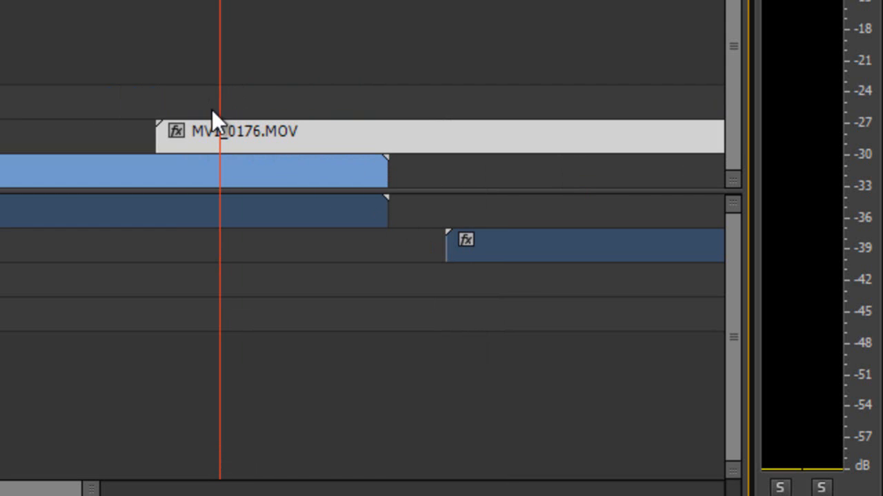
Step: Slide MVI_0176.MOV's video back into line with its audio on A2 and link the two again
click(168, 138)
drag(190, 127, 525, 147)
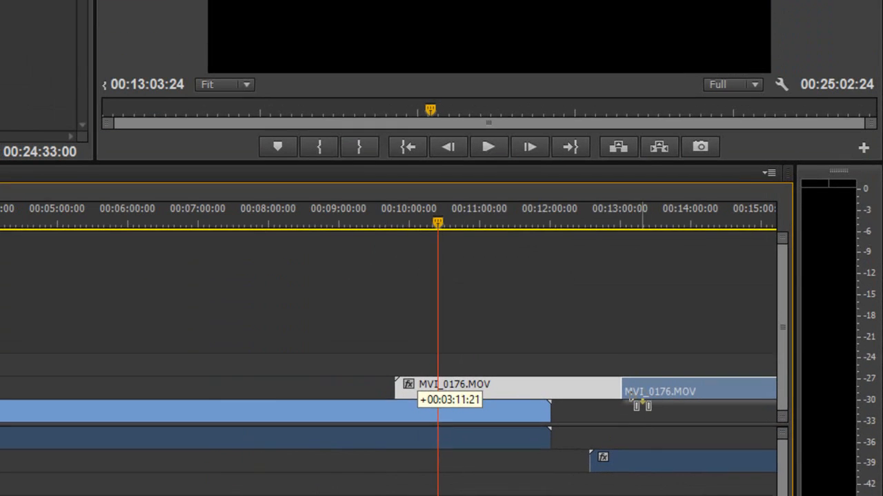
drag(629, 394, 615, 407)
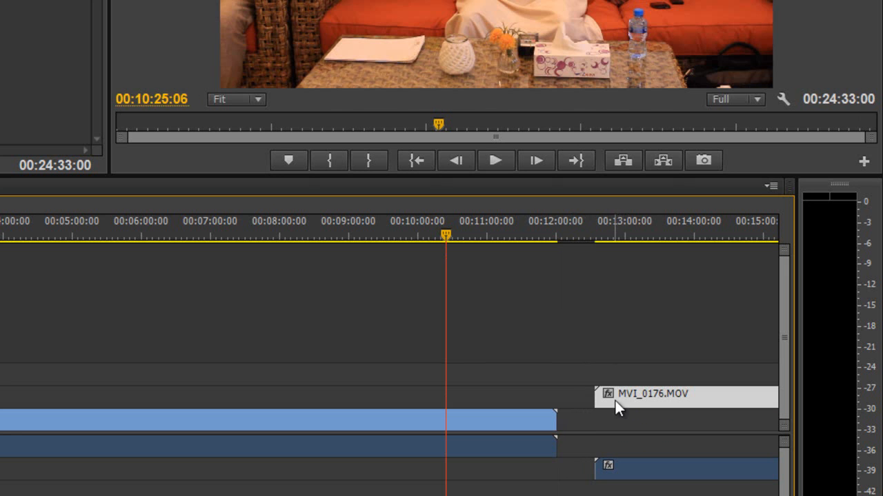
right_click(624, 463)
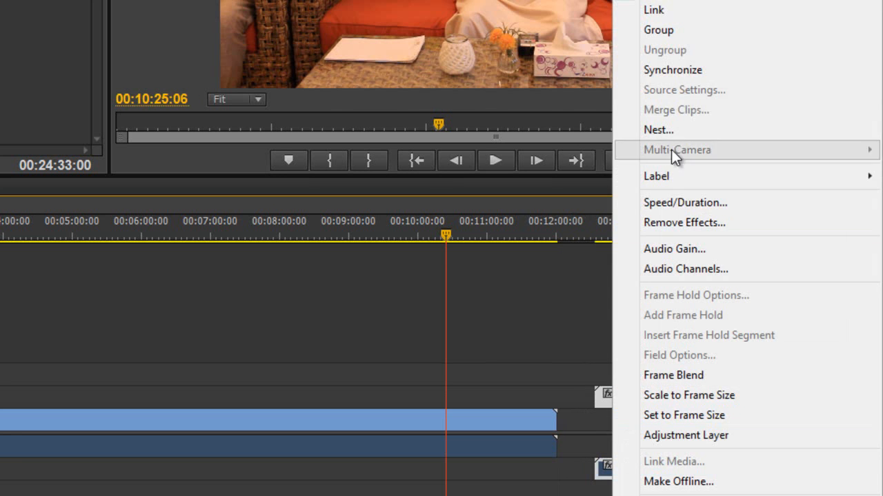
click(690, 18)
Step: Move the linked MVI_0176.MOV clip earlier to start at 00:10:52:03 and delete it from the sequence
drag(638, 398, 518, 399)
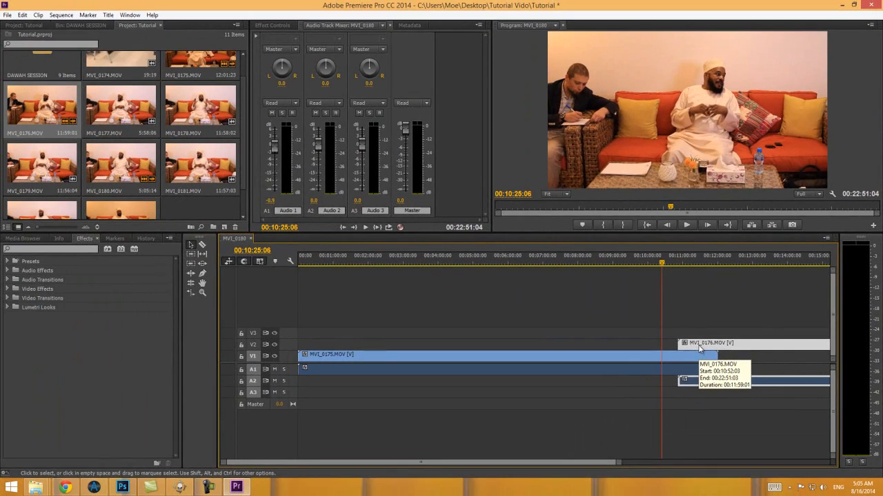
key(Delete)
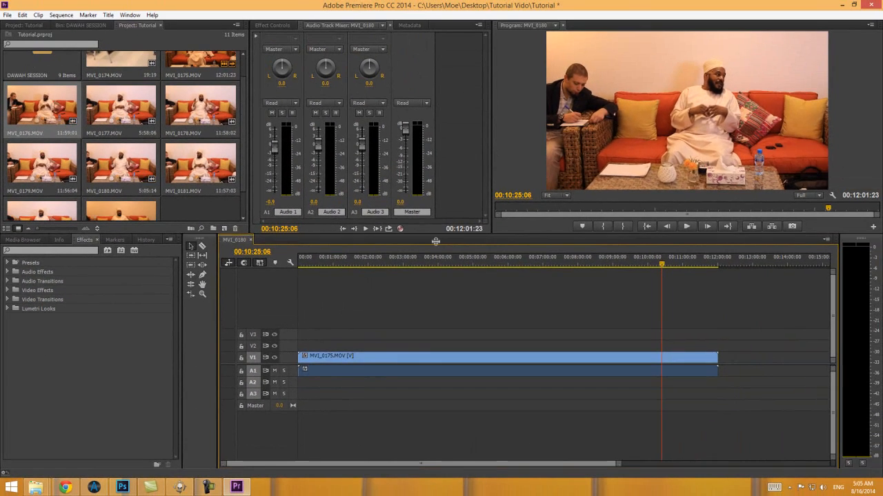
drag(435, 248, 436, 244)
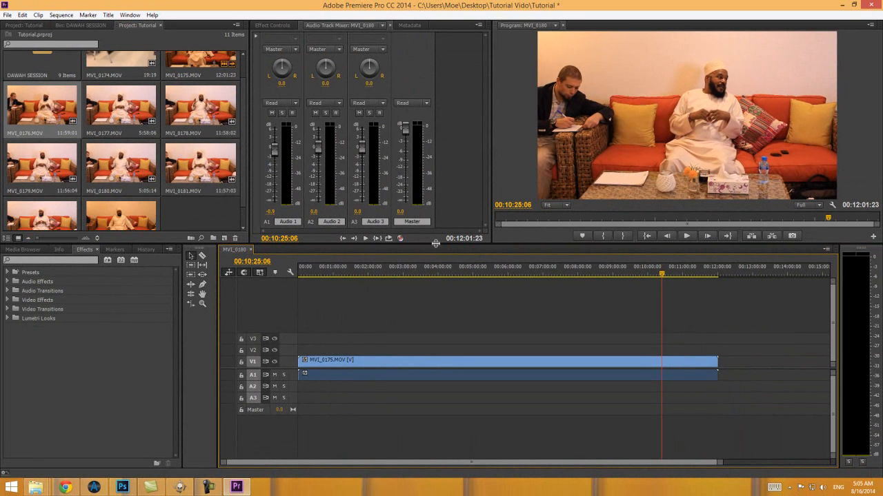
Step: Undo the deletion of MVI_0176.MOV and move the clip past the end of MVI_0175.MOV
key(ctrl+z)
drag(690, 350, 748, 351)
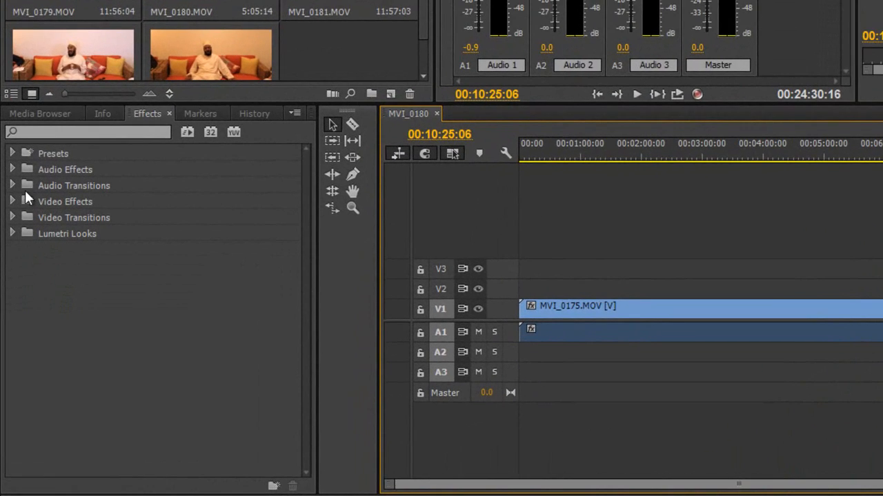
Step: Browse the Video Effects categories, collapse them, and expand the Dissolve group of Video Transitions
click(12, 200)
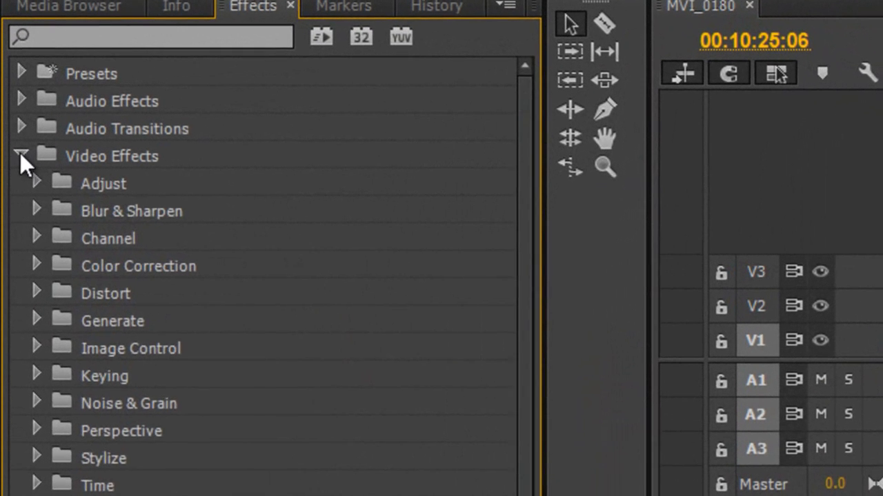
click(13, 201)
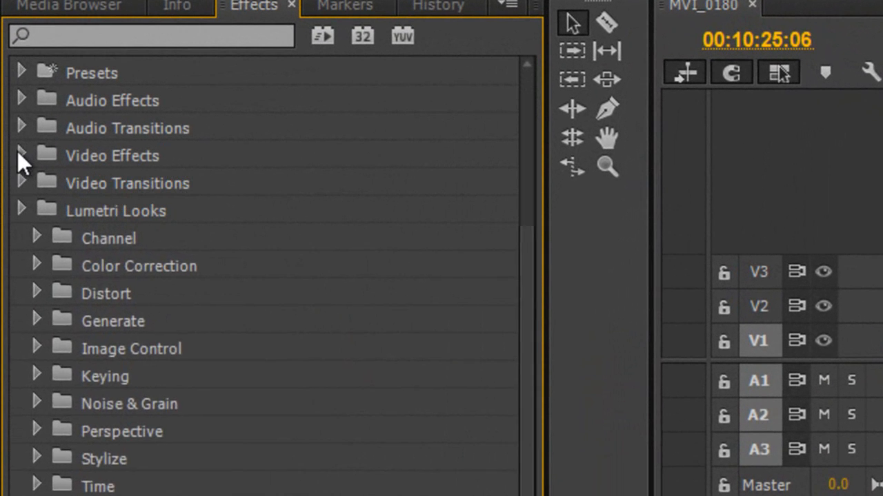
click(21, 176)
click(22, 176)
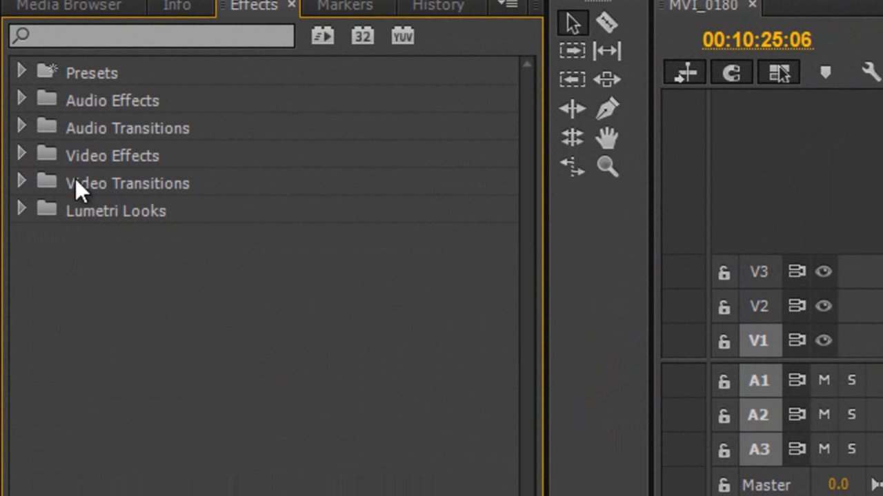
click(21, 182)
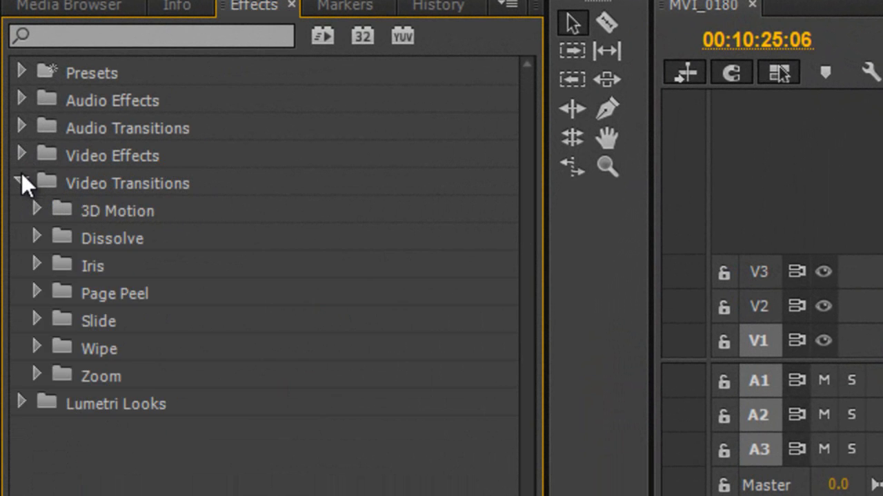
click(36, 237)
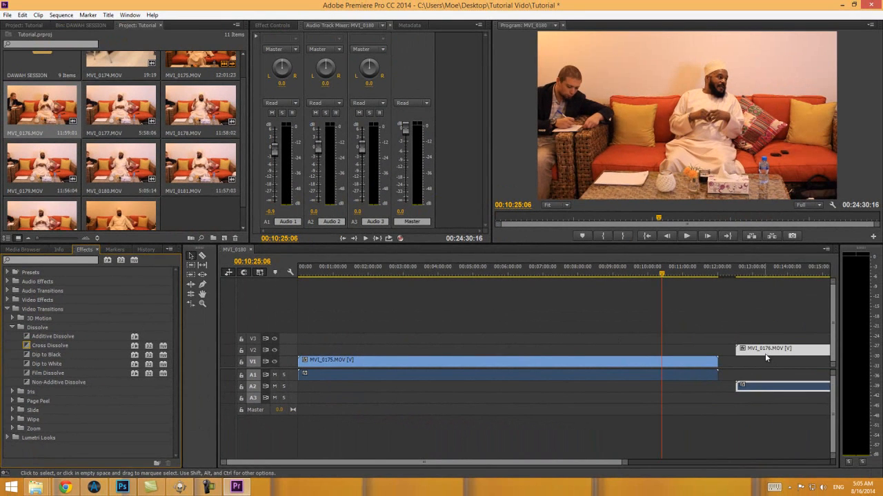
Step: Move MVI_0176.MOV on V2 earlier so it overlaps the end of MVI_0175.MOV, and apply Additive Dissolve to its start
drag(756, 352, 728, 362)
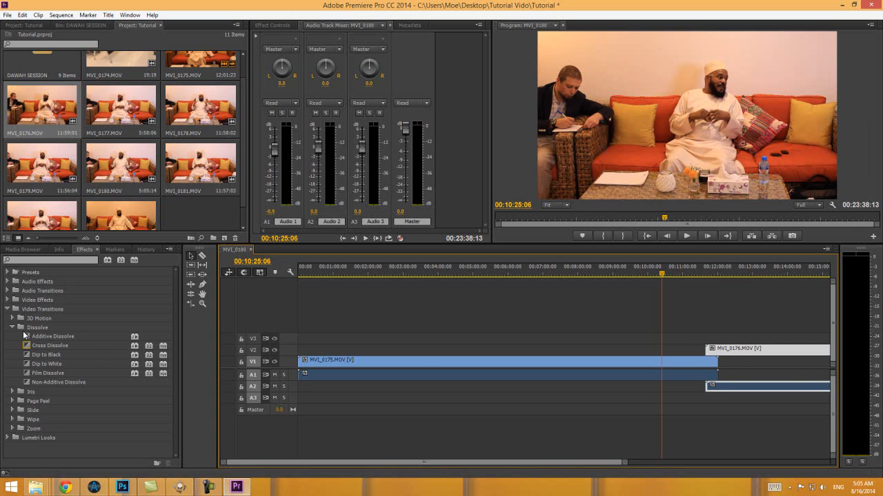
drag(28, 336, 400, 316)
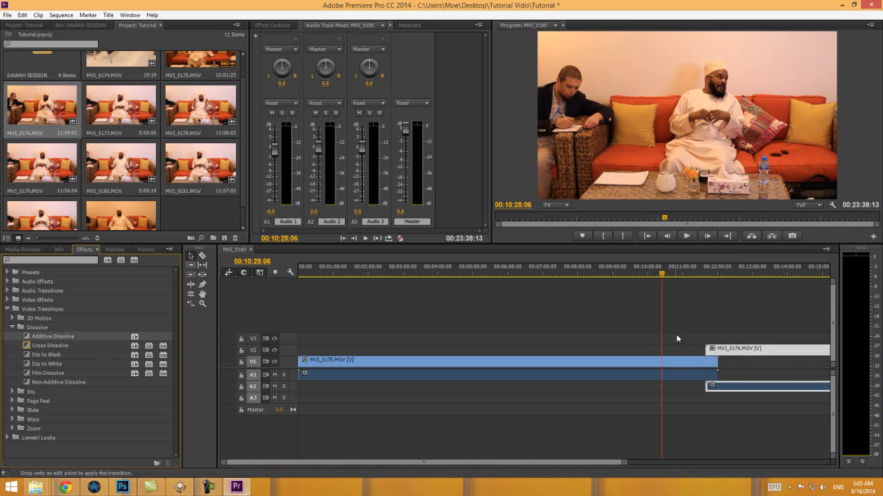
drag(686, 336, 262, 320)
drag(707, 350, 706, 350)
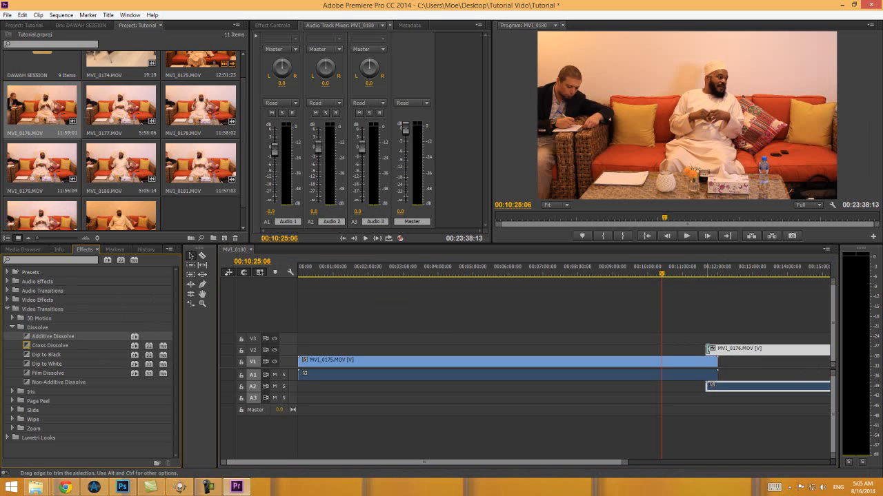
Step: Mute audio tracks A1 and A2 and scrub the playhead through the Additive Dissolve at the start of MVI_0176.MOV
drag(624, 462, 583, 457)
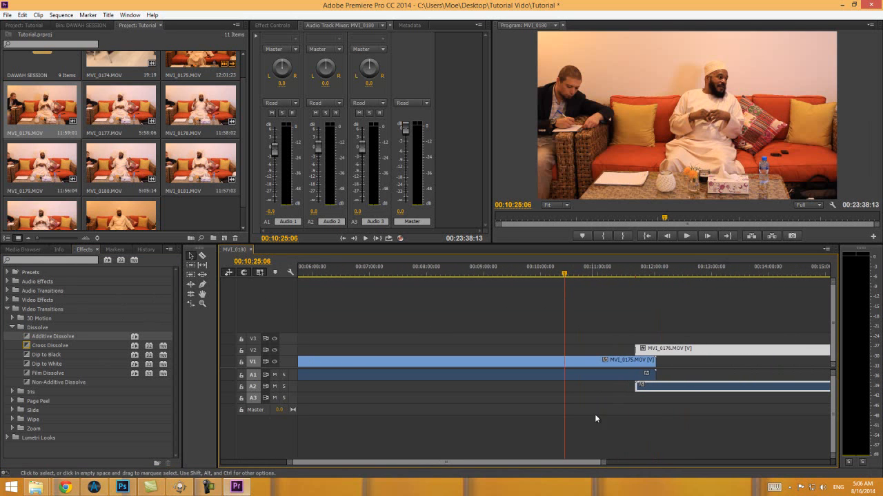
click(274, 375)
click(273, 387)
drag(564, 273, 632, 278)
drag(604, 462, 493, 437)
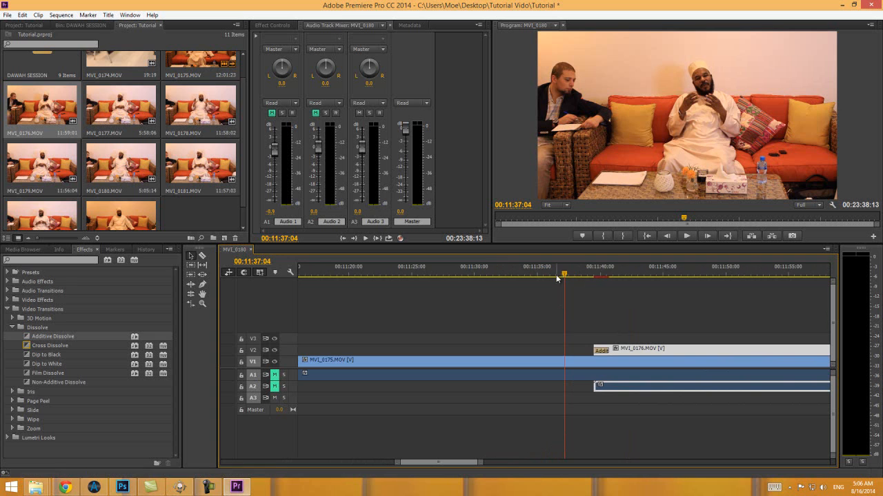
drag(567, 275, 604, 277)
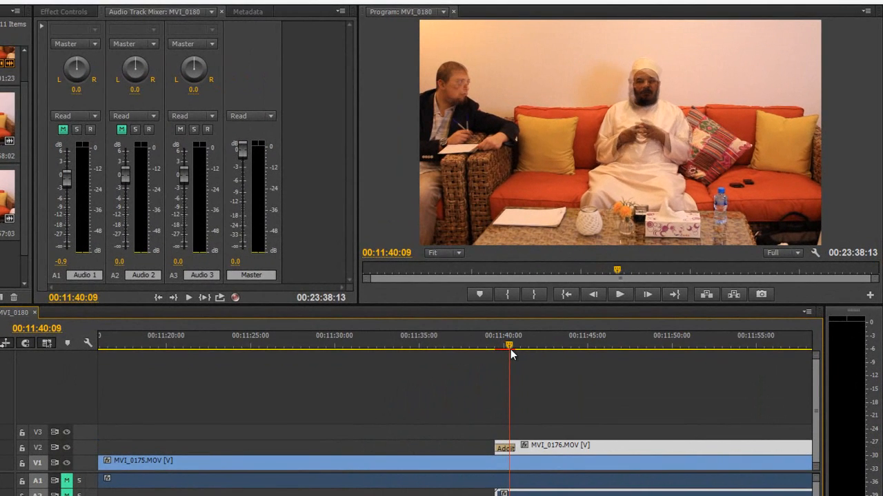
drag(510, 349, 508, 352)
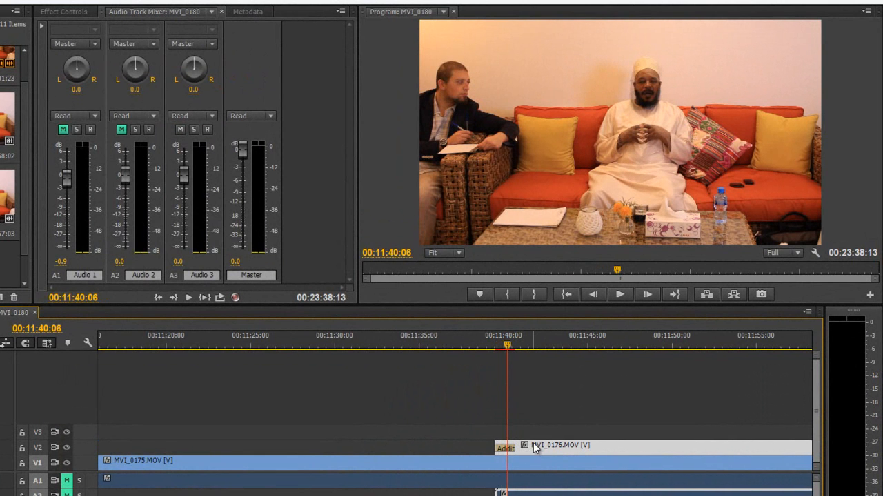
Step: Delete MVI_0176.MOV from the sequence and place MVI_0174.MOV on V2 so it overlaps the end of MVI_0175.MOV
key(Delete)
drag(7, 117, 510, 448)
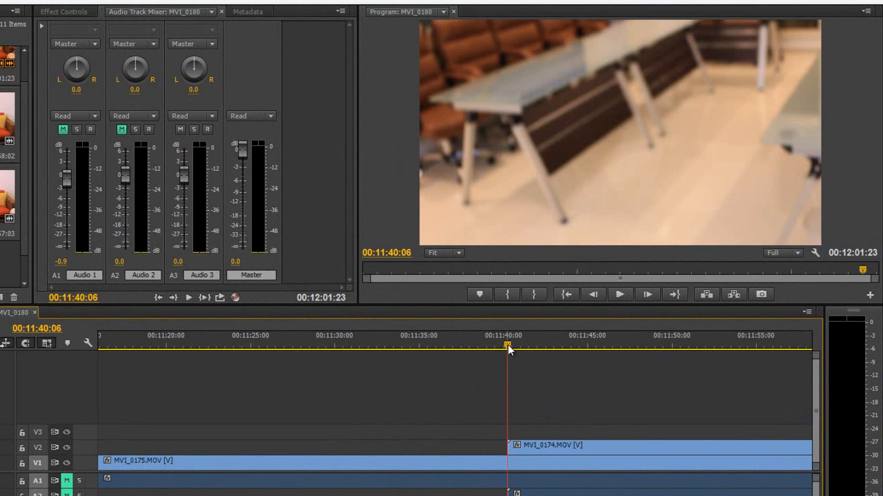
drag(508, 350, 502, 350)
mouse_move(511, 449)
mouse_down()
mouse_move(592, 448)
mouse_move(509, 447)
mouse_up()
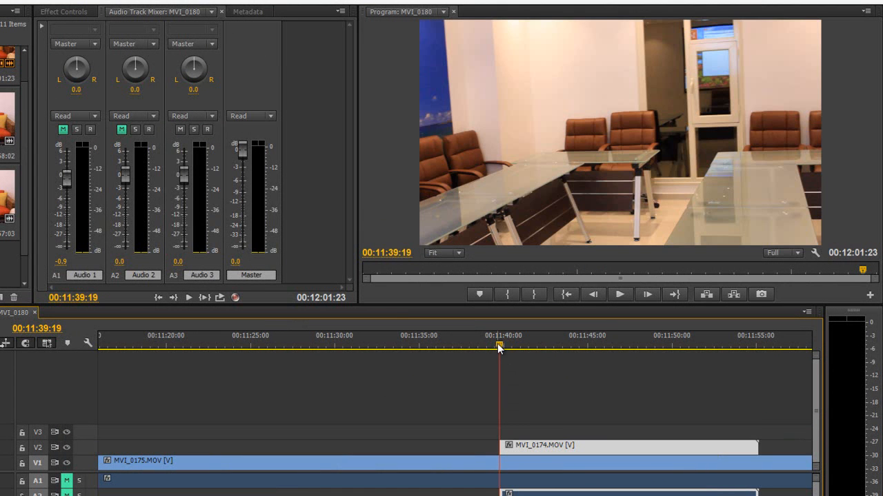
key(minus)
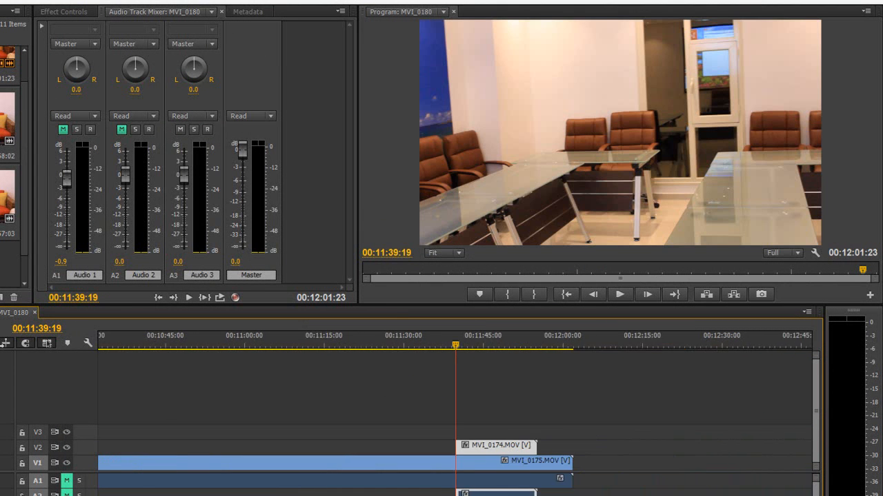
drag(478, 453, 571, 451)
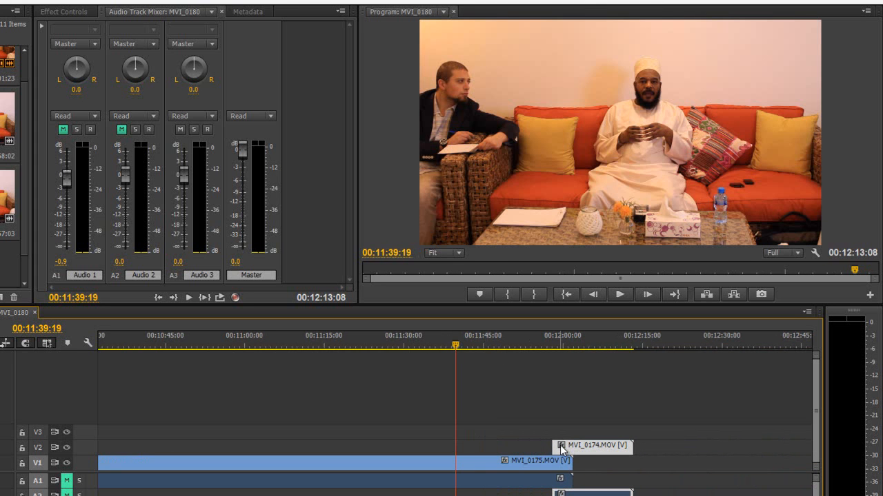
key(c)
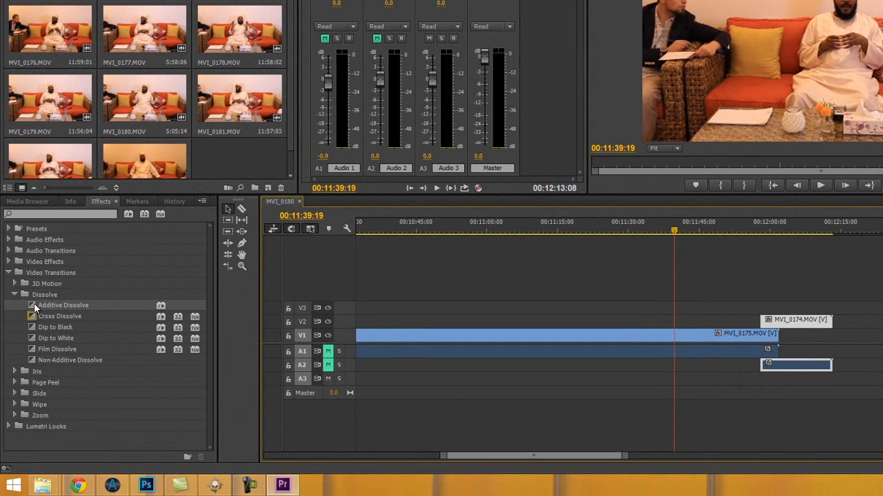
Step: Apply Additive Dissolve to the start of MVI_0174.MOV on V2 and play the sequence through the transition
drag(34, 304, 336, 297)
drag(762, 323, 763, 321)
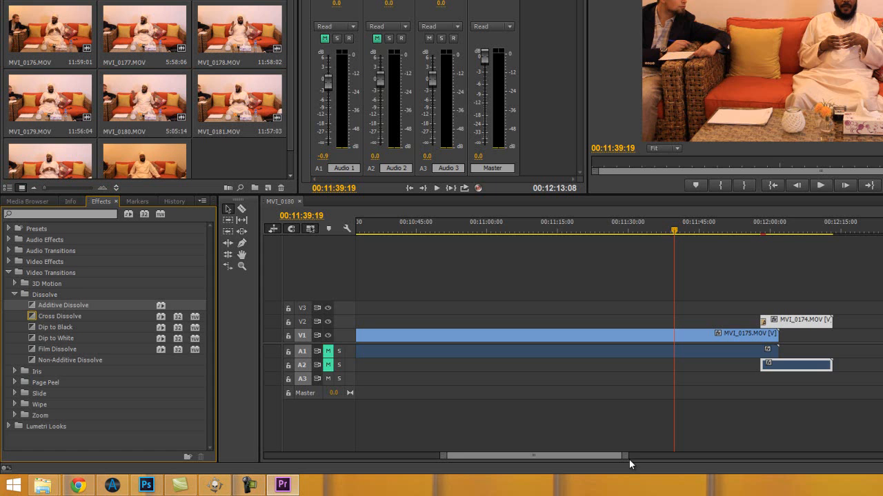
drag(626, 457, 581, 452)
drag(678, 232, 861, 232)
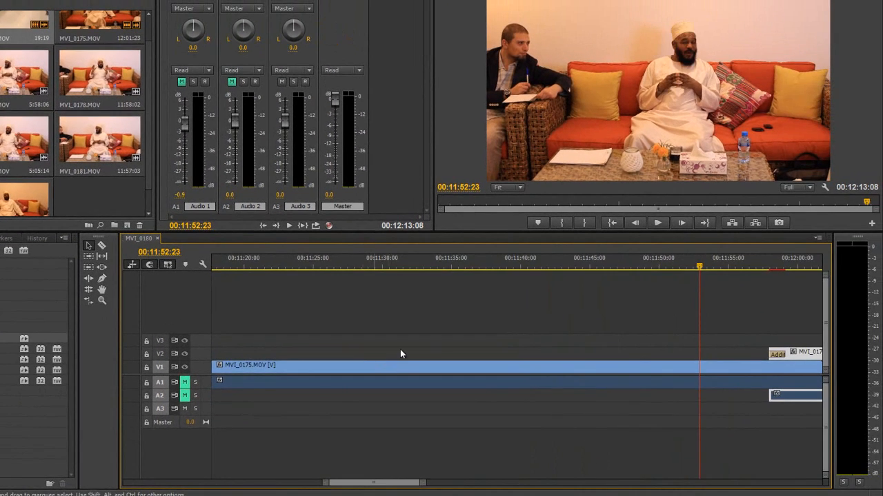
drag(422, 483, 442, 485)
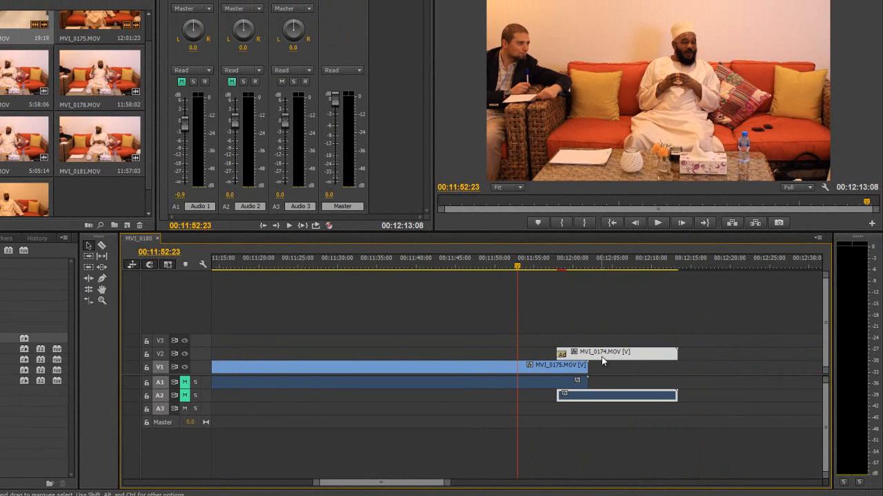
drag(519, 266, 549, 268)
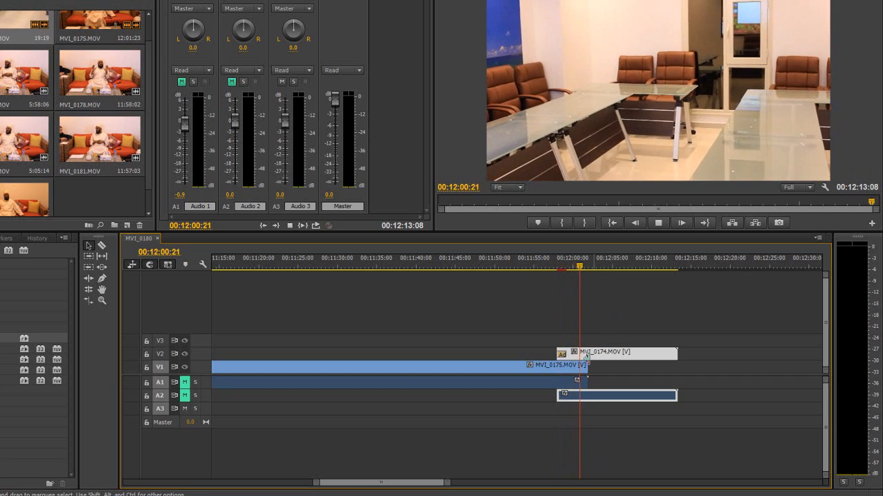
key(space)
Step: Lengthen the Additive Dissolve at the start of MVI_0174.MOV to a duration of 00:00:02:22
drag(447, 482, 441, 483)
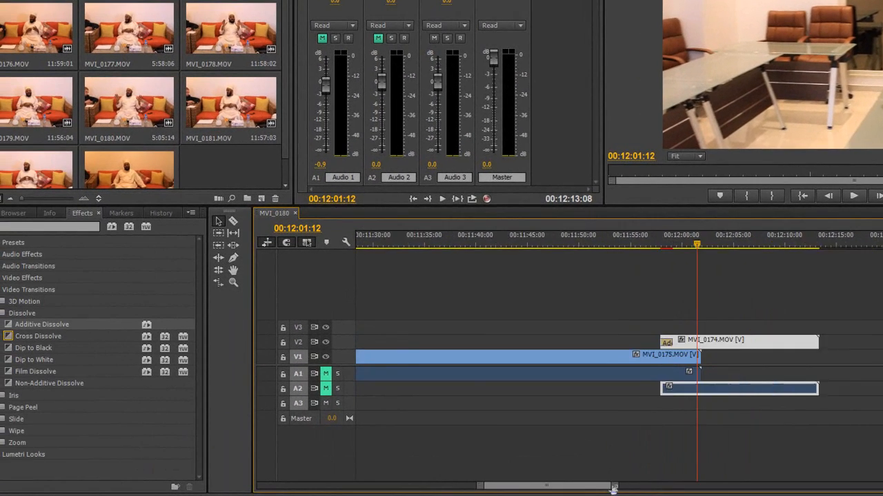
drag(614, 488, 581, 485)
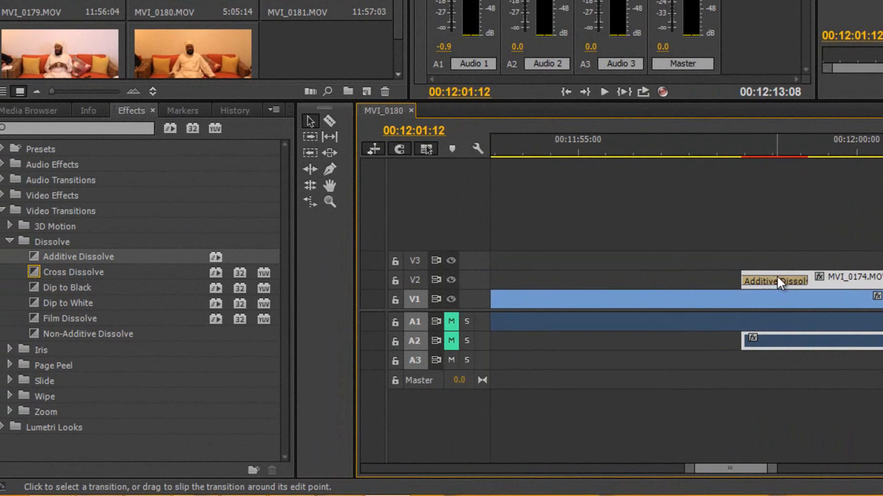
click(777, 282)
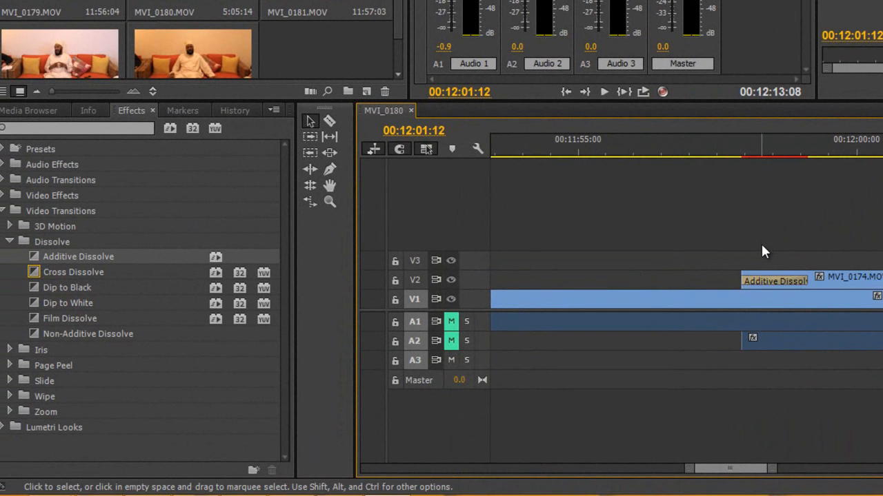
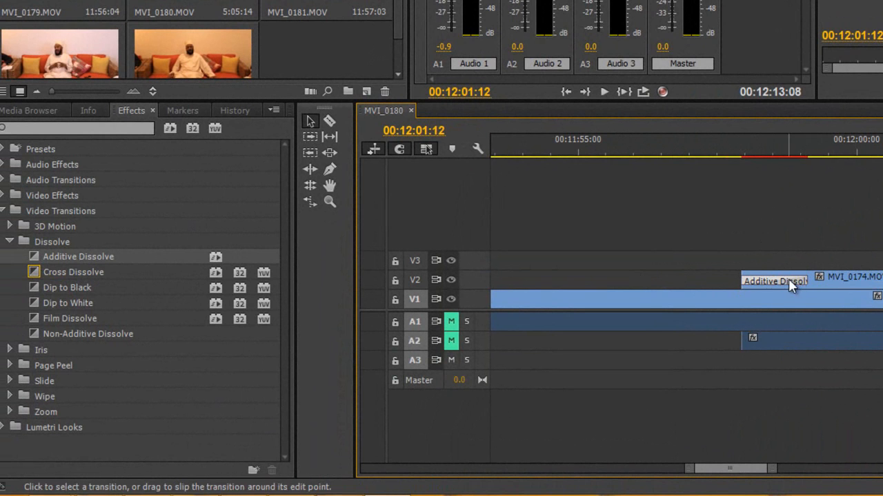
drag(824, 280, 804, 293)
Step: Play the lengthened Additive Dissolve from 00:11:56:23, then park the playhead inside the transition at 00:11:59:23
drag(850, 155, 685, 166)
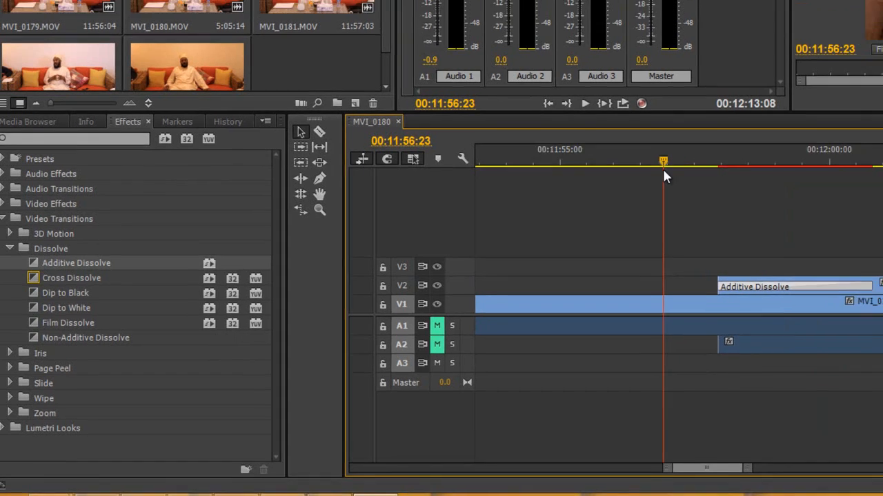
key(space)
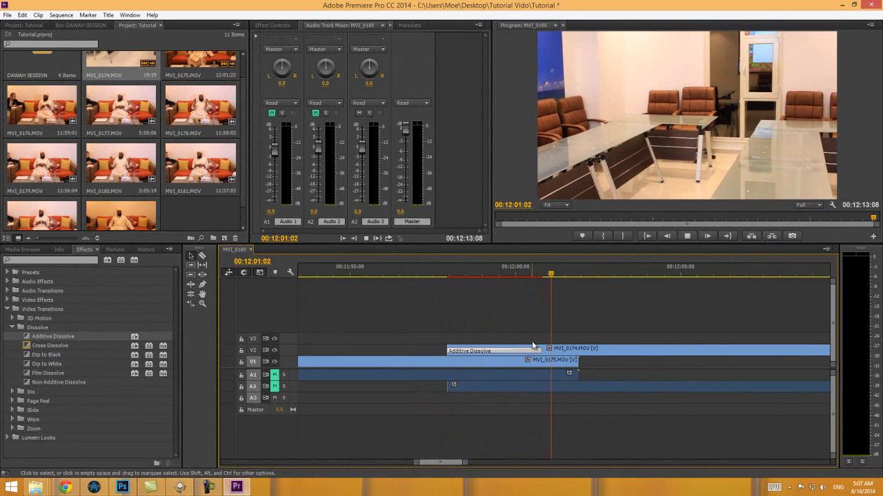
key(space)
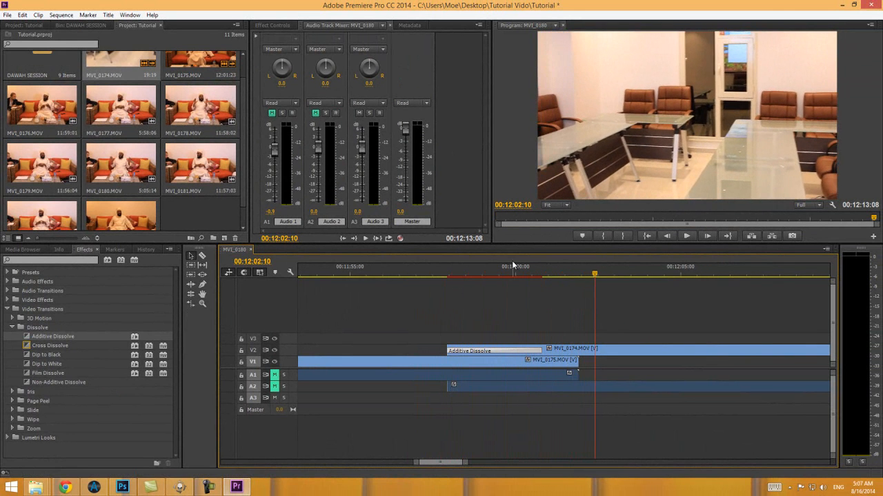
click(512, 266)
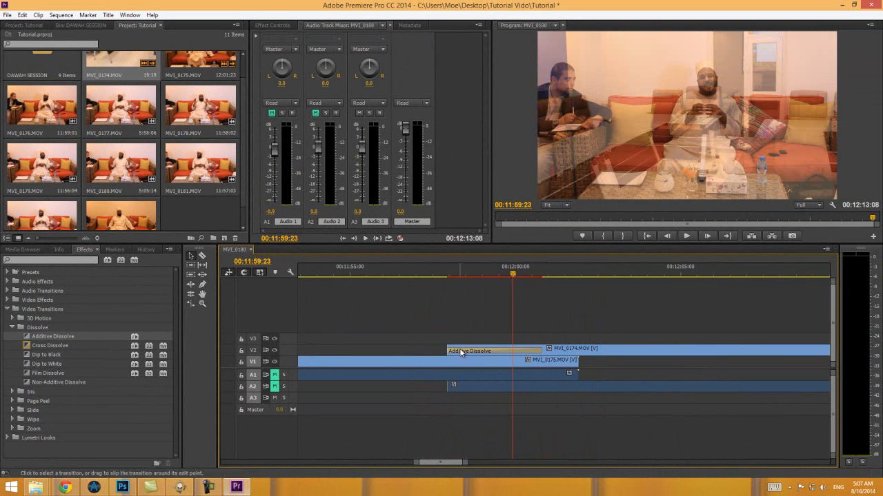
Step: Delete the Additive Dissolve from the start of MVI_0174.MOV and move the playhead before the clip to 00:11:57:12
click(461, 351)
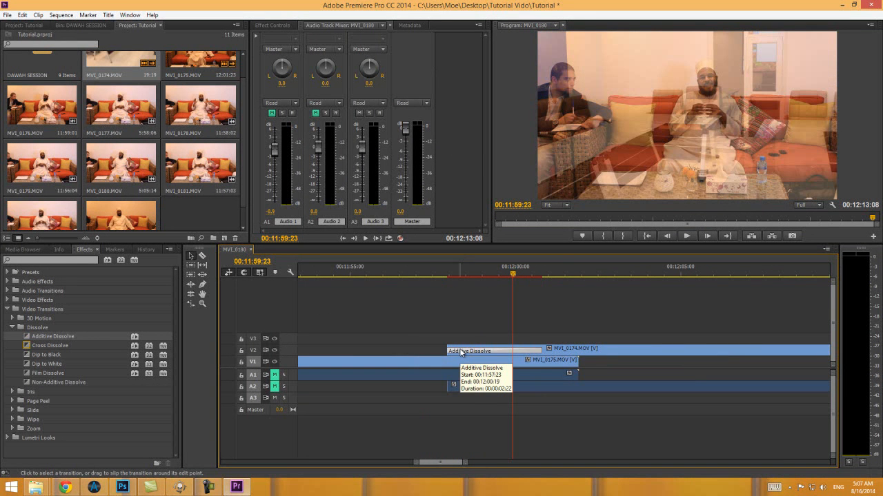
key(Delete)
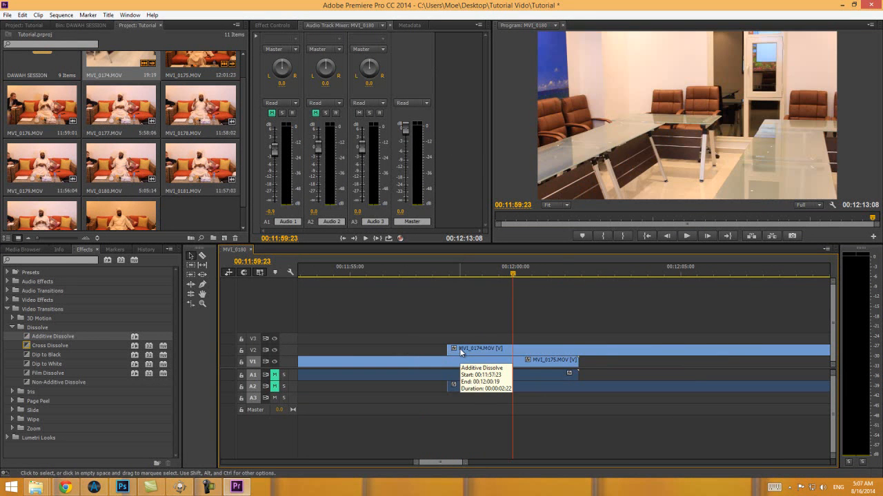
mouse_move(431, 276)
mouse_down()
mouse_move(449, 284)
mouse_move(432, 287)
mouse_up()
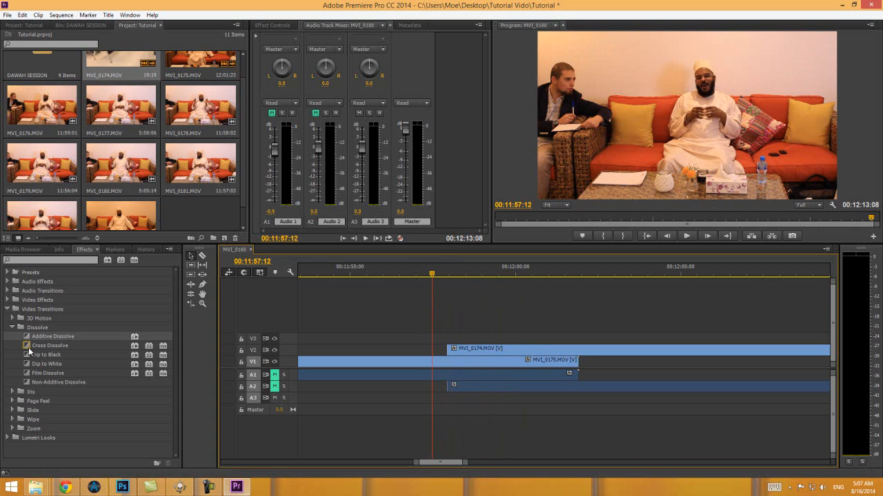
Step: Apply Cross Dissolve to the start of MVI_0174.MOV on V2, extend its end, and set the playhead to 00:11:57:24
drag(28, 347, 397, 320)
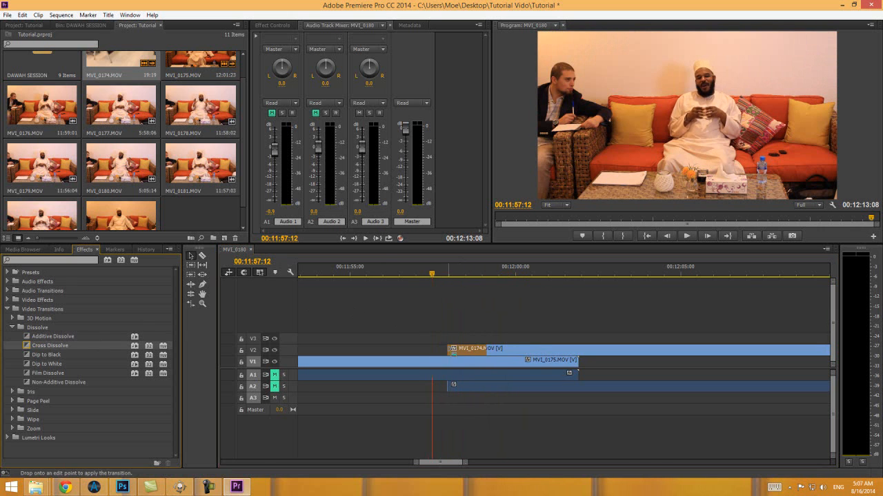
drag(451, 349, 451, 349)
mouse_move(434, 274)
mouse_down()
mouse_move(484, 277)
mouse_move(449, 276)
mouse_up()
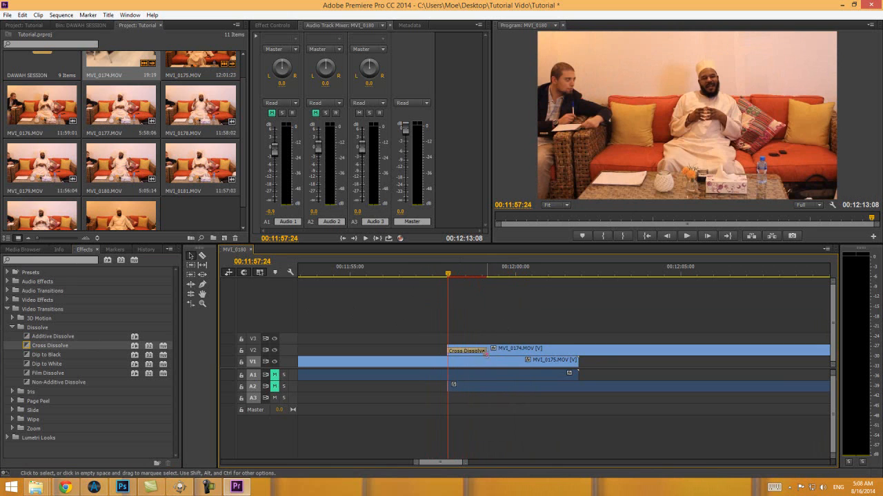
drag(486, 351, 508, 352)
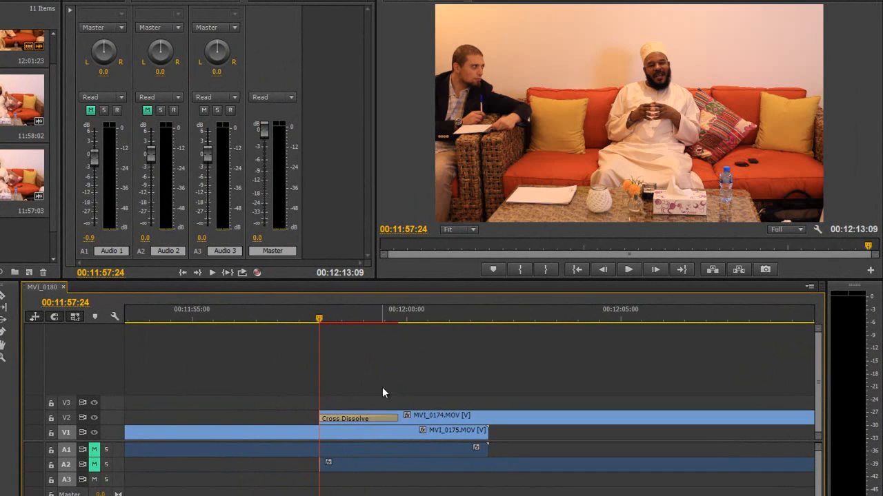
Step: Lengthen the Cross Dissolve at the start of MVI_0174.MOV, shift the clip slightly later on V2, and scrub to 00:12:01:10
drag(398, 419, 426, 419)
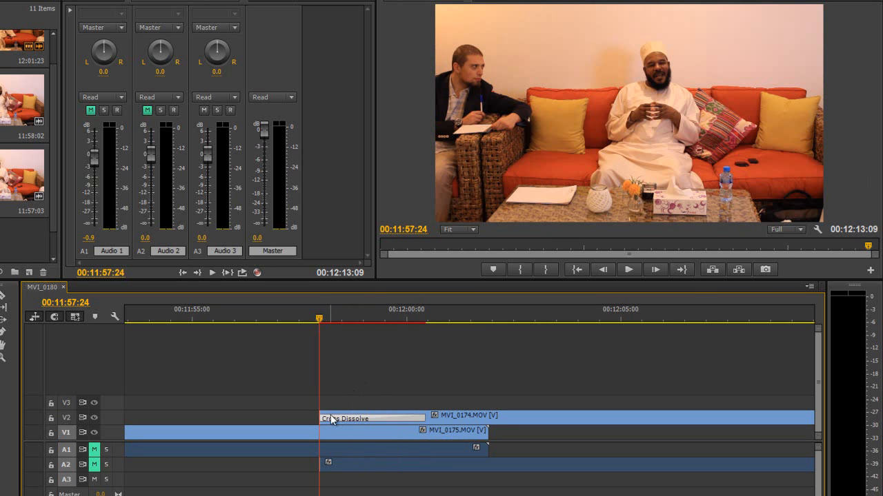
drag(330, 416, 529, 423)
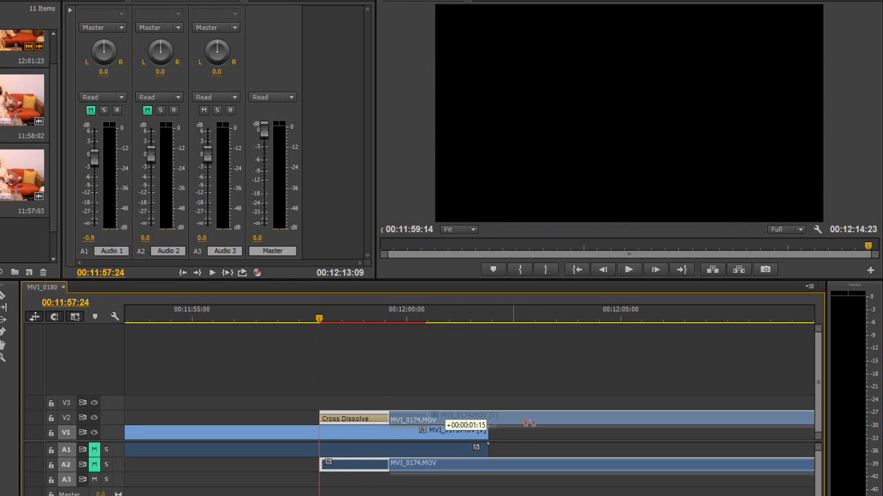
drag(437, 419, 524, 418)
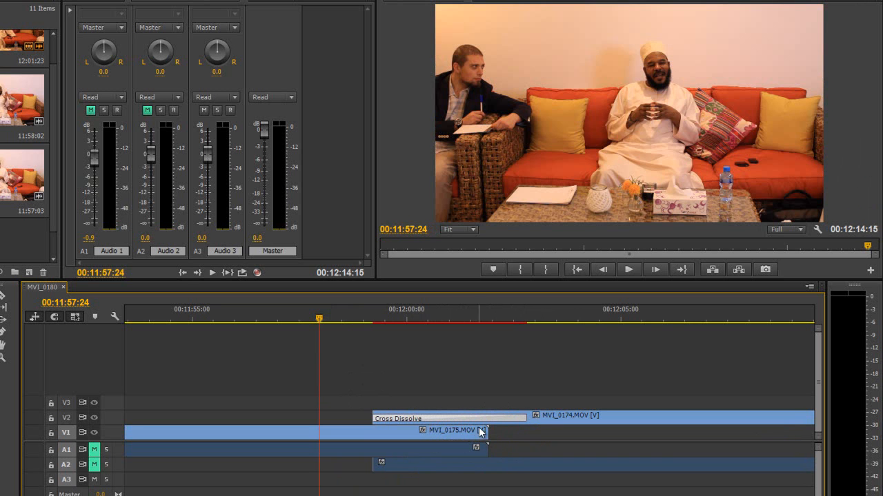
drag(464, 316, 482, 318)
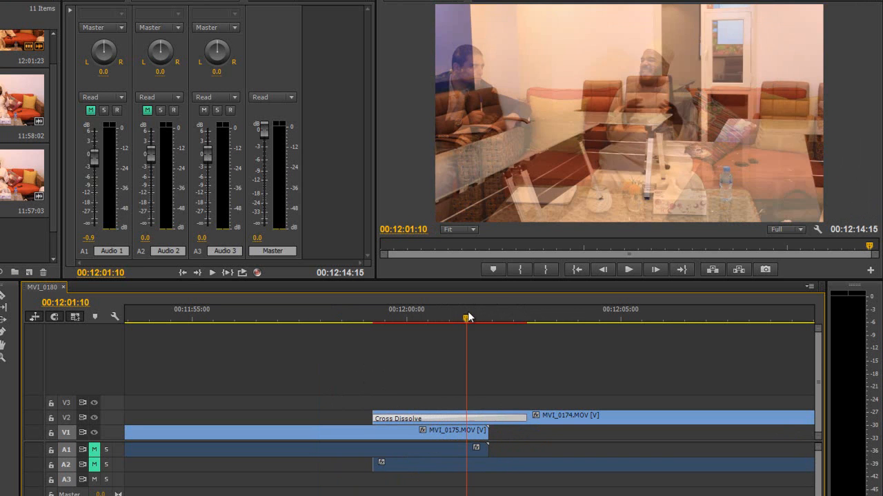
Step: Move MVI_0174.MOV on V2 to start at 00:12:01:04, and scrub through the Cross Dissolve to 00:12:02:11
drag(535, 421, 622, 421)
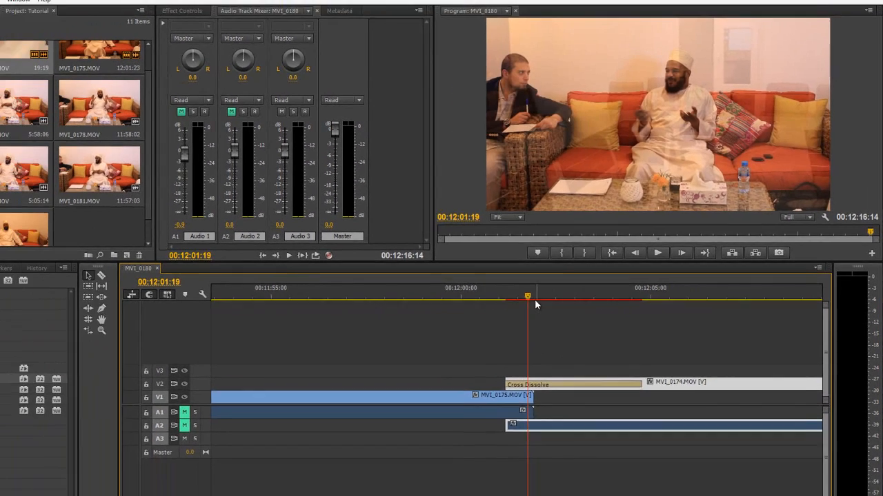
drag(526, 307, 502, 297)
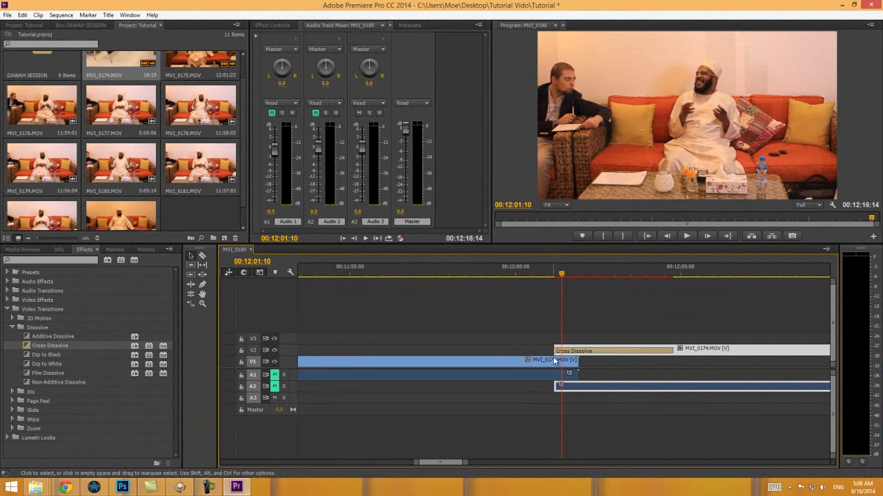
drag(562, 274, 596, 275)
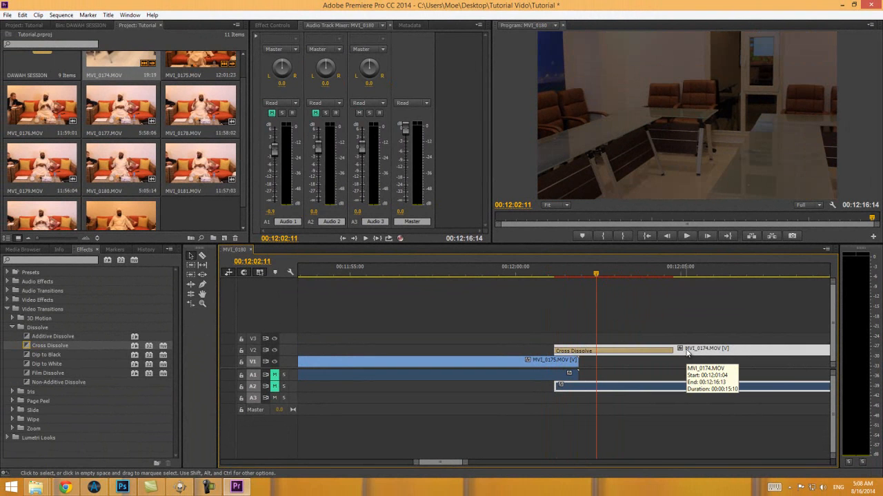
Step: Delete MVI_0174.MOV from the sequence and move the playhead to 00:12:02:07
key(Delete)
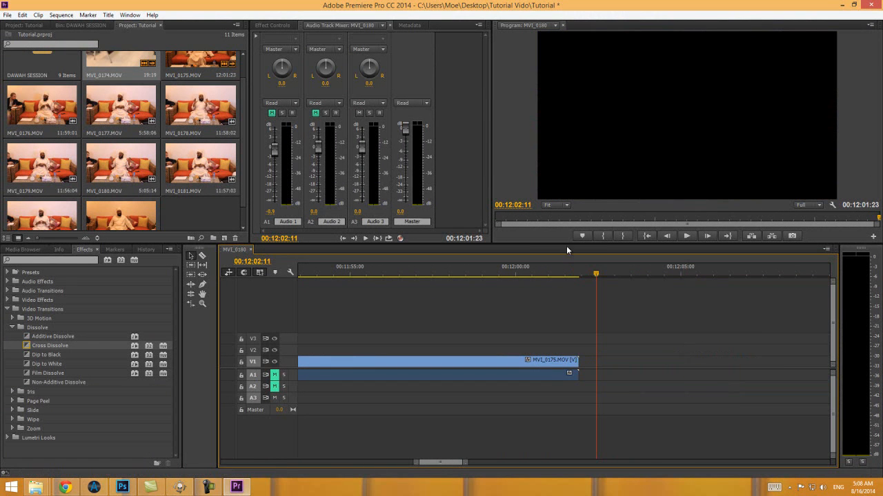
mouse_move(587, 264)
mouse_down()
mouse_move(590, 274)
mouse_move(554, 277)
mouse_move(604, 274)
mouse_move(592, 273)
mouse_up()
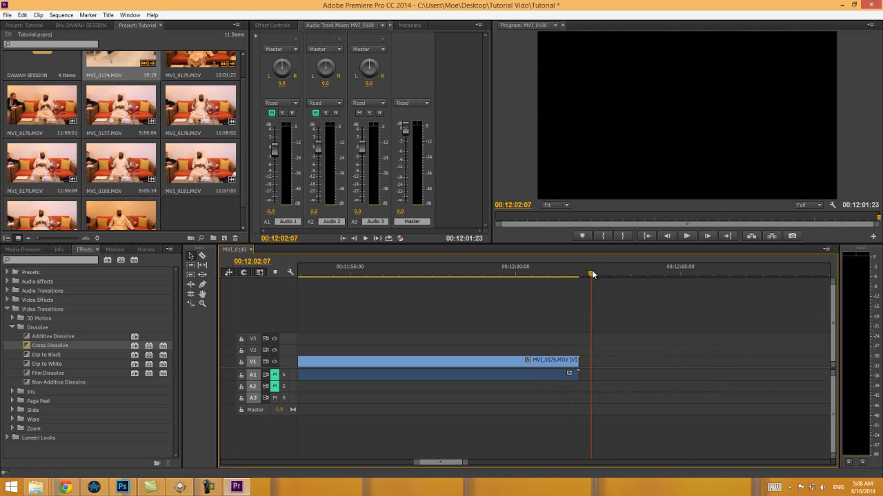
Step: Place MVI_0181.MOV on V1 a short gap after MVI_0175.MOV, remove it again, and set the playhead to 00:12:01:24
drag(193, 145, 601, 346)
drag(593, 276, 568, 279)
drag(573, 279, 545, 291)
click(616, 363)
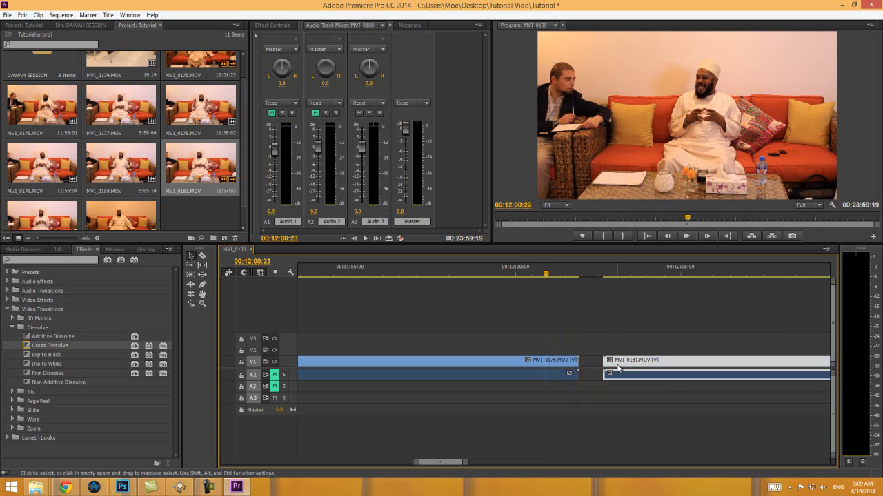
click(581, 273)
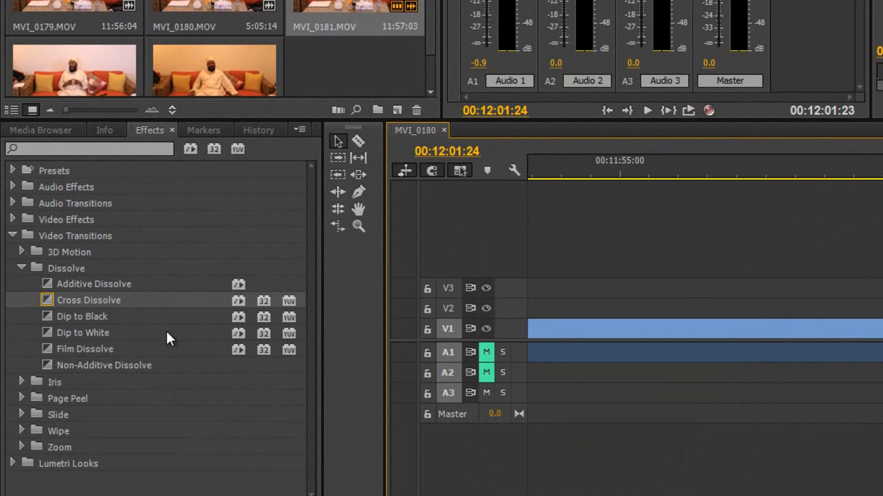
Step: Apply the Dip to Black transition to the start of MVI_0175.MOV on V1 and set the playhead to 00:00:00:00
key(minus)
key(minus)
key(minus)
key(minus)
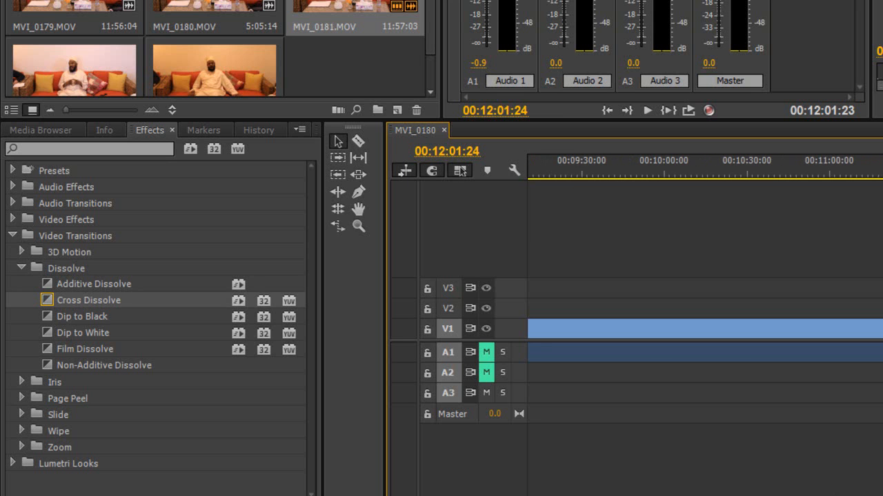
scroll(705, 329, up, 6)
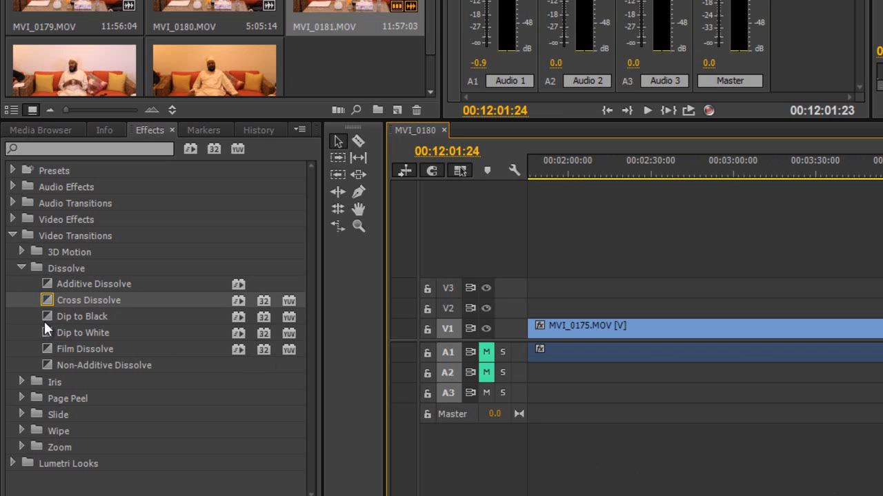
drag(47, 314, 509, 331)
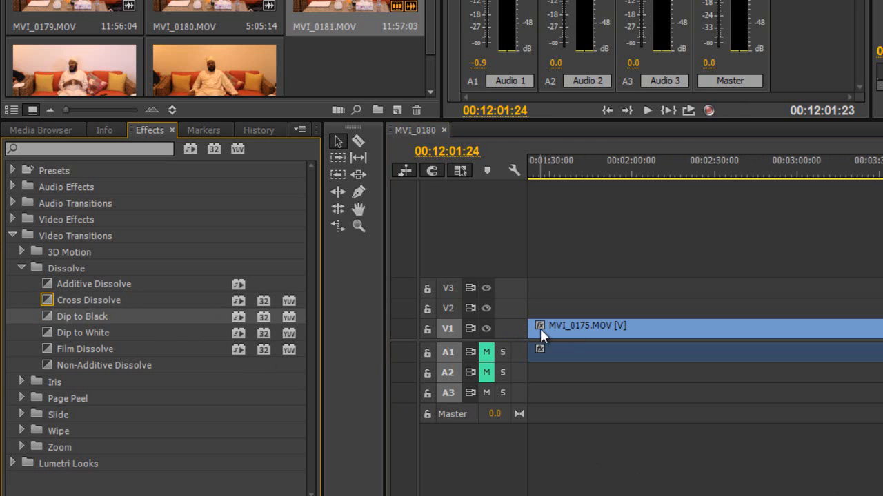
scroll(705, 328, up, 3)
scroll(705, 329, down, 5)
scroll(705, 328, up, 5)
scroll(704, 328, up, 3)
drag(57, 316, 538, 339)
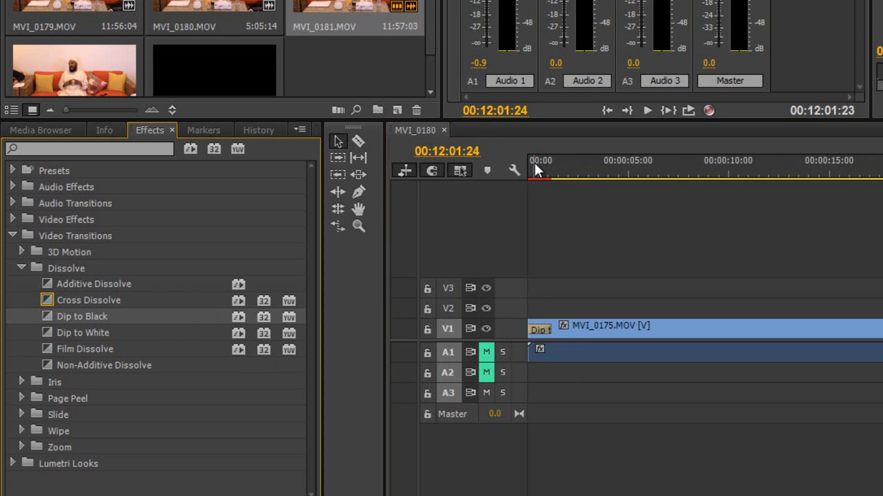
click(531, 165)
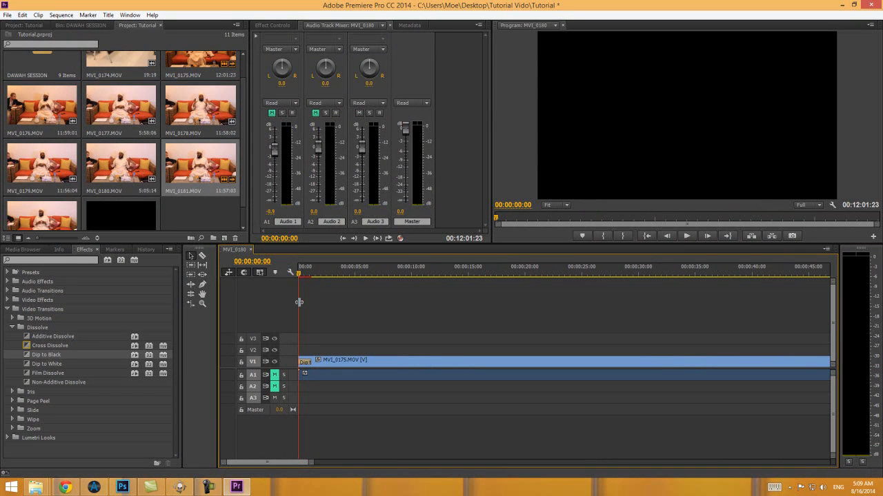
Step: Delete the Dip to Black from the start of MVI_0175.MOV and apply it there again
click(305, 362)
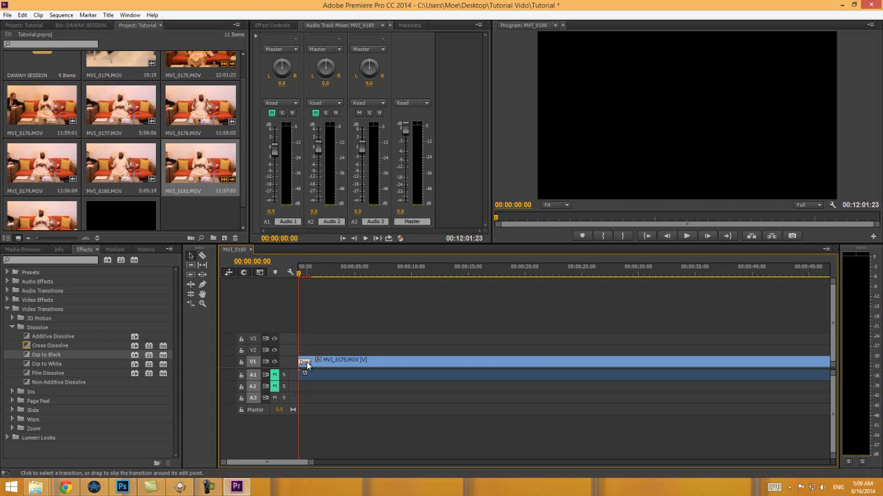
key(Delete)
drag(26, 357, 227, 369)
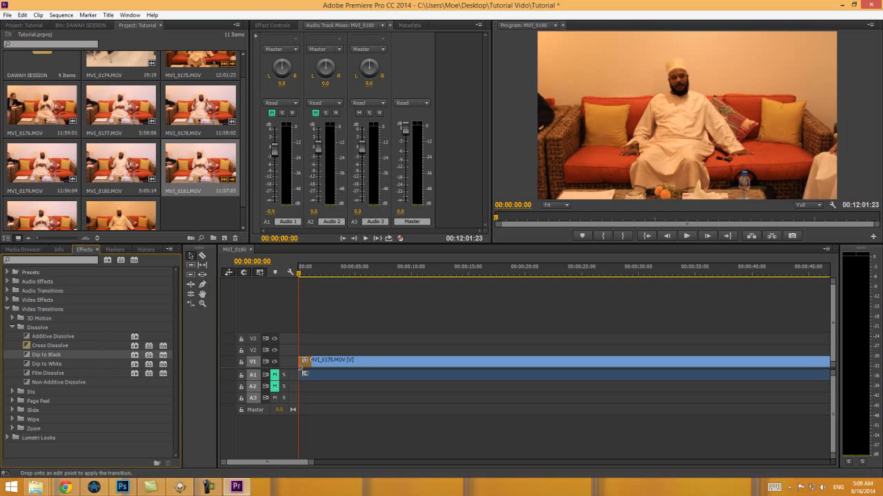
drag(302, 366, 303, 363)
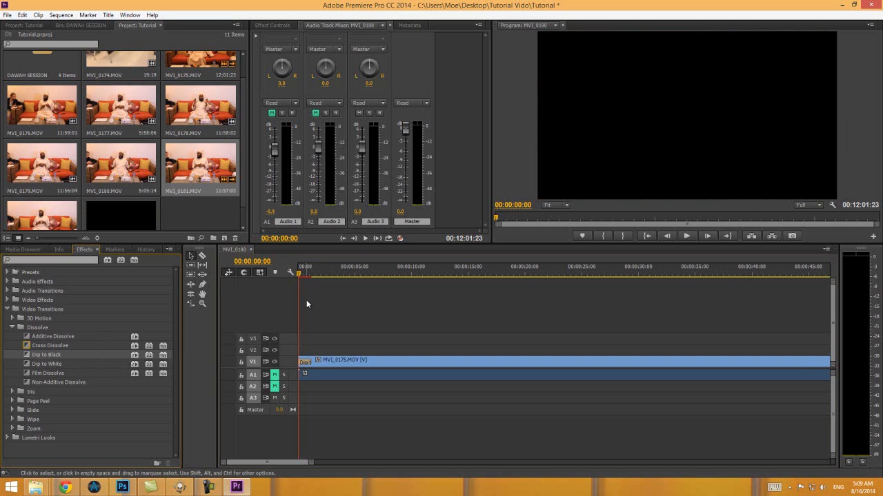
Step: Play the Dip to Black from the beginning of the sequence, return to the start, and play it once more
key(space)
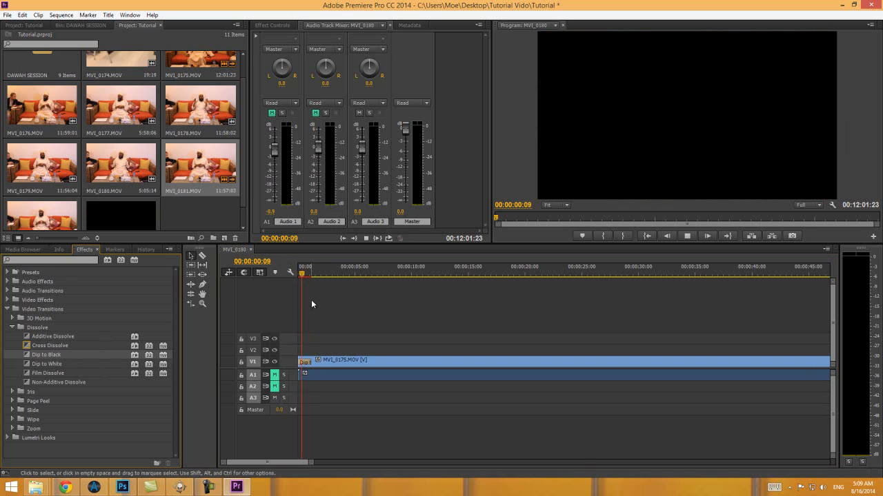
key(space)
drag(318, 275, 289, 282)
key(space)
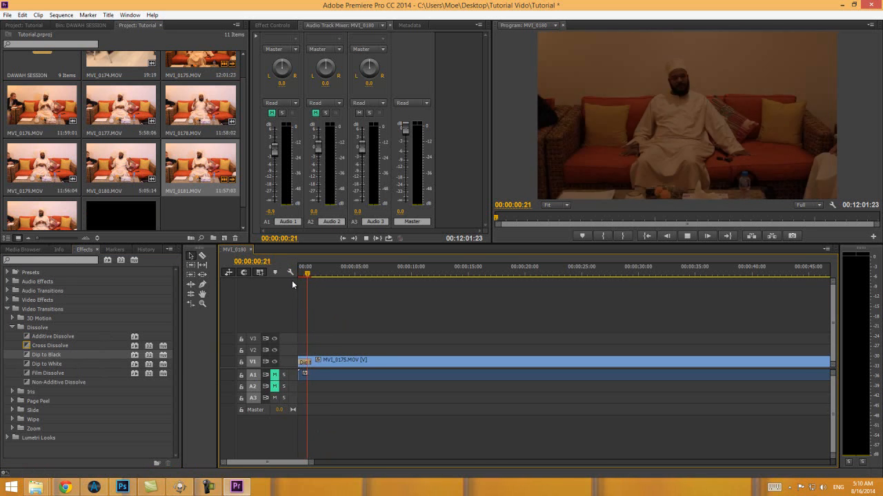
key(space)
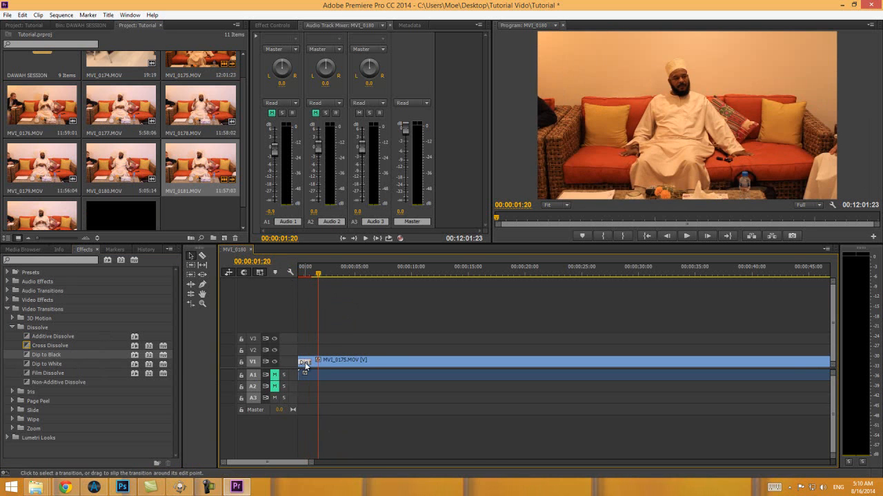
Step: Replace the Dip to Black at the start of MVI_0175.MOV with Dip to White and play it from the sequence start
click(307, 365)
key(Delete)
drag(23, 366, 302, 361)
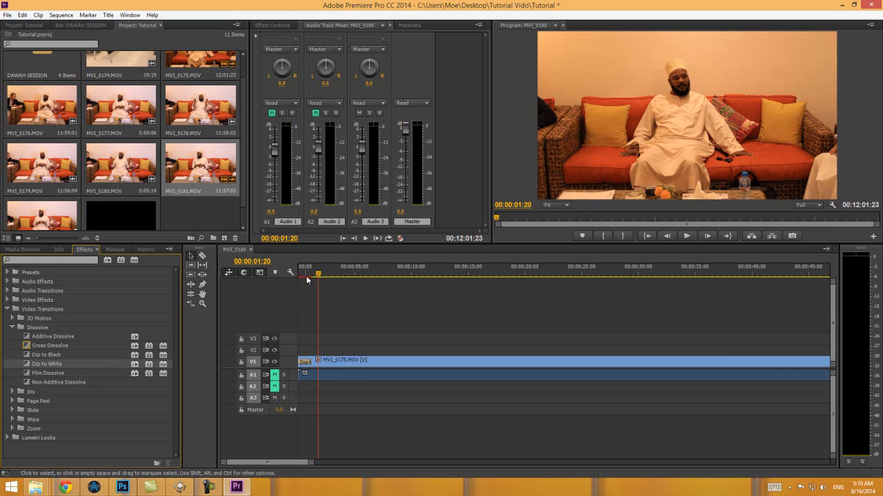
drag(318, 273, 289, 273)
key(space)
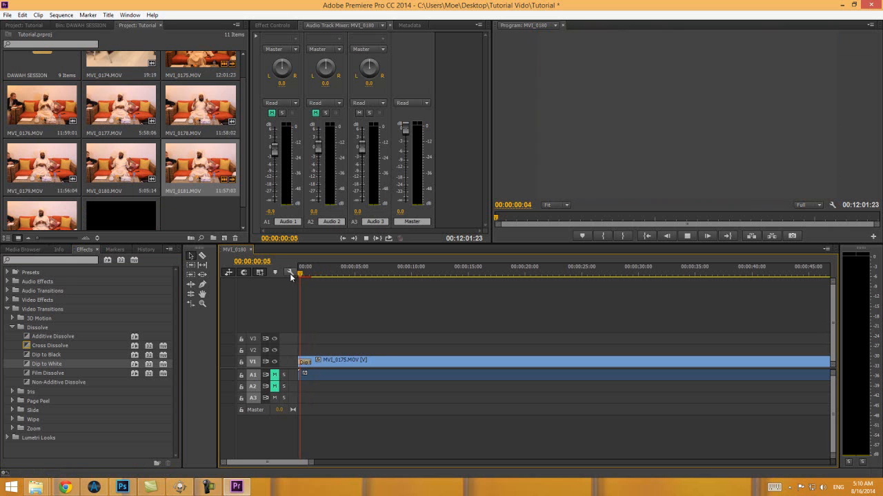
key(space)
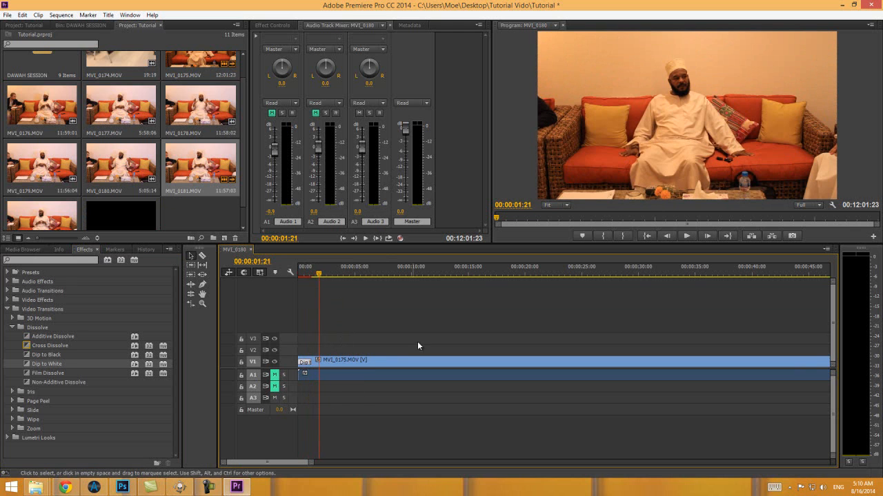
Step: Split MVI_0175.MOV with the Razor tool at 00:00:05:12 and at about 00:00:20:00
drag(381, 274, 355, 279)
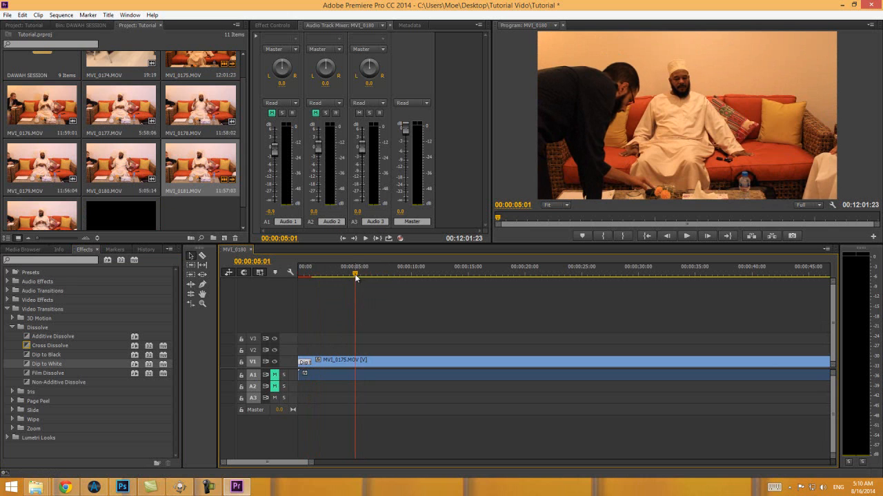
drag(355, 275, 360, 275)
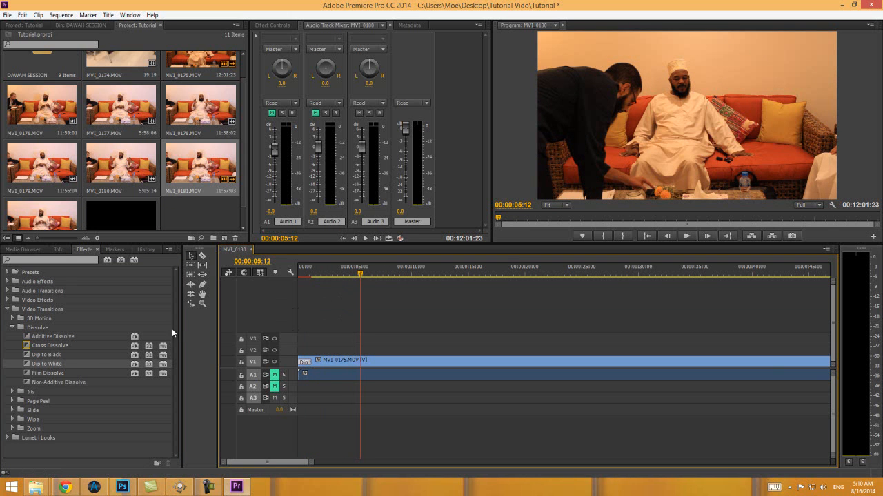
click(201, 254)
click(361, 373)
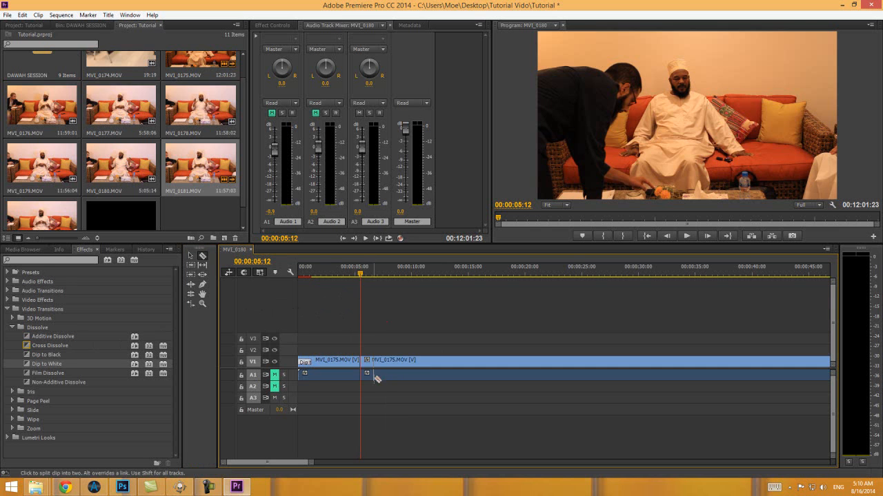
click(522, 361)
click(191, 255)
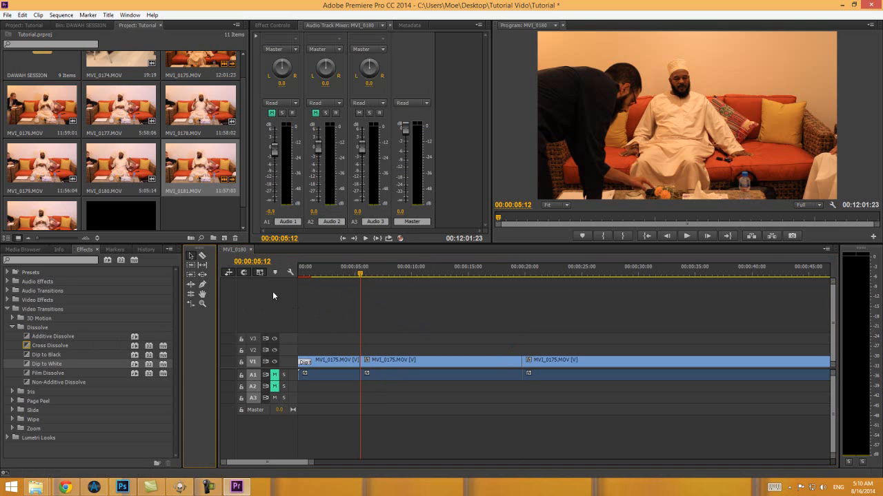
Step: Delete the middle and first segments of MVI_0175.MOV, leaving only the part after the second cut
click(448, 358)
key(Delete)
click(356, 360)
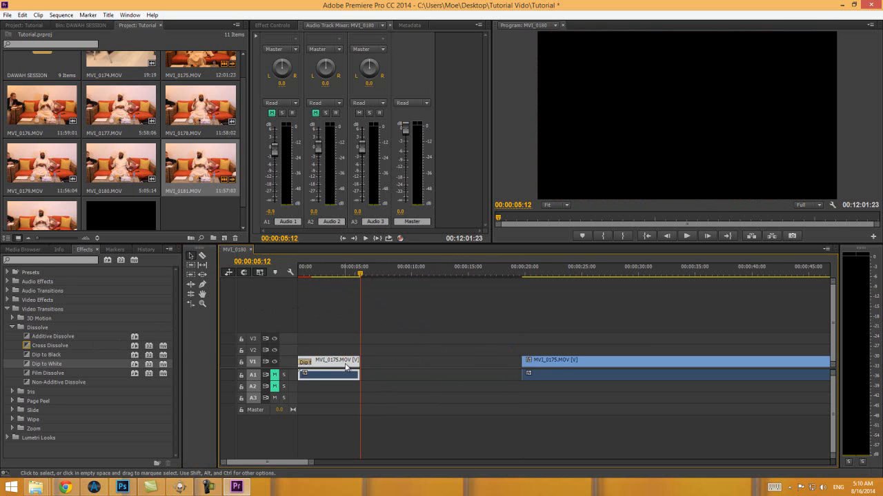
key(Delete)
Step: Split the remaining MVI_0175.MOV at 00:05:38:16 and delete the segment before the cut
click(574, 273)
drag(574, 273, 676, 273)
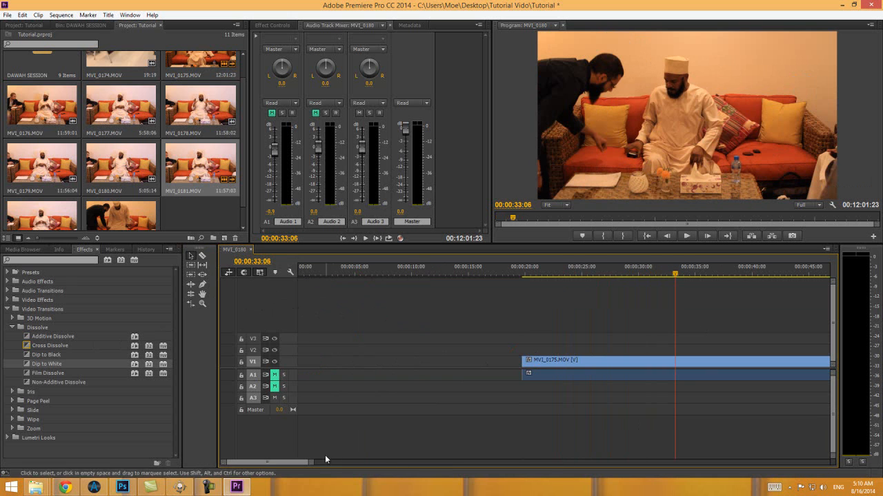
drag(311, 462, 616, 396)
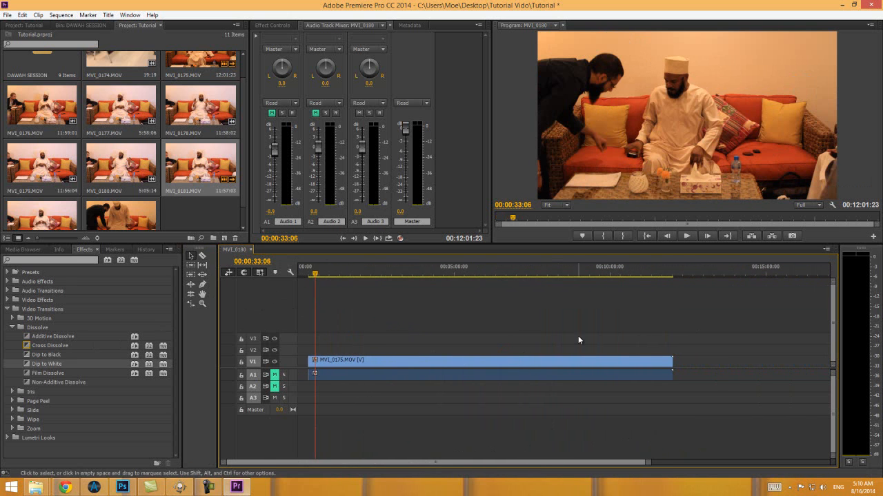
drag(522, 278, 474, 269)
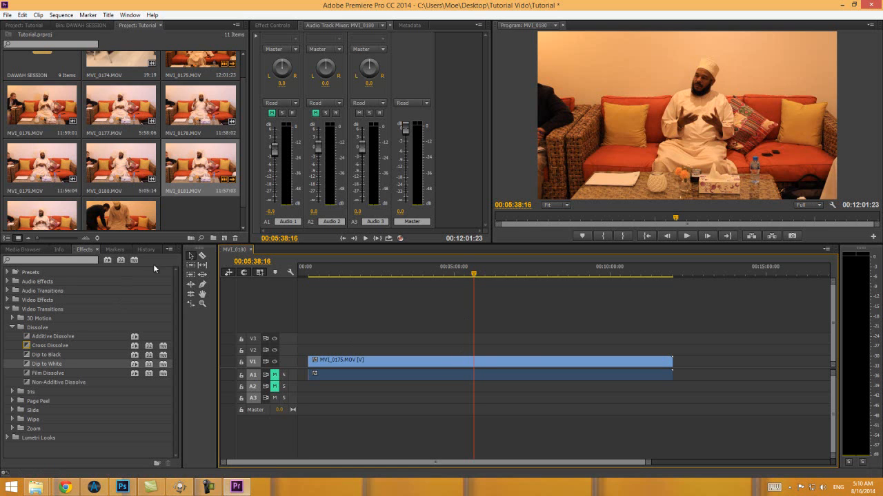
click(202, 256)
click(479, 364)
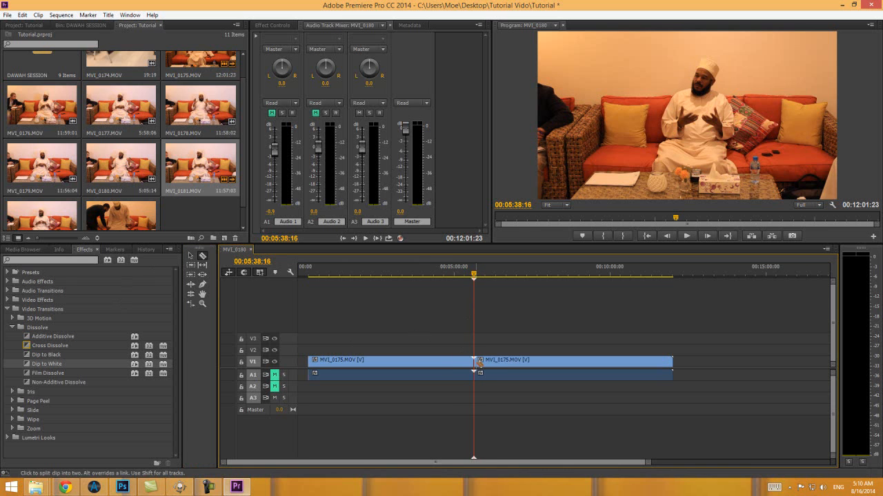
key(v)
click(457, 361)
key(Delete)
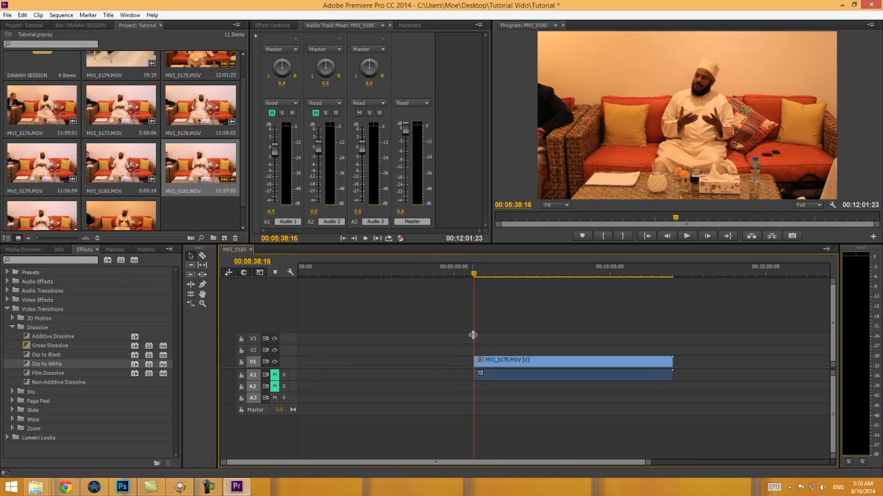
mouse_move(479, 276)
mouse_down()
mouse_move(497, 276)
mouse_move(479, 279)
mouse_up()
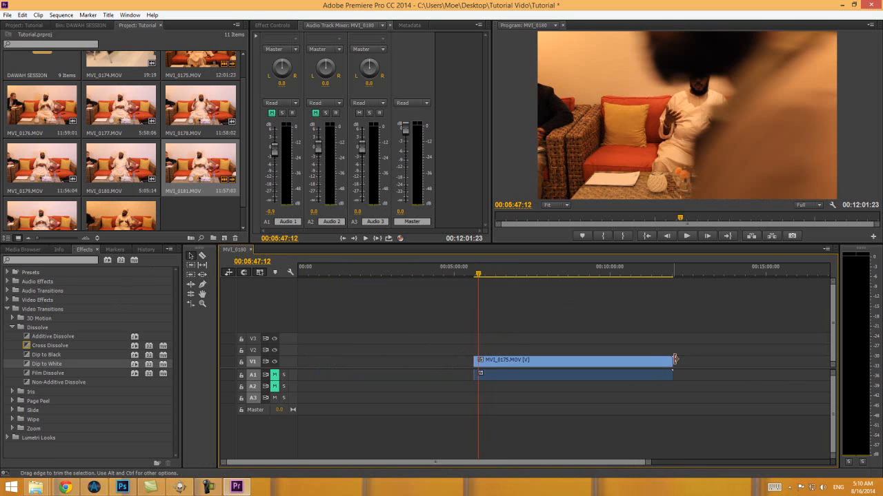
drag(672, 360, 694, 353)
drag(478, 273, 511, 273)
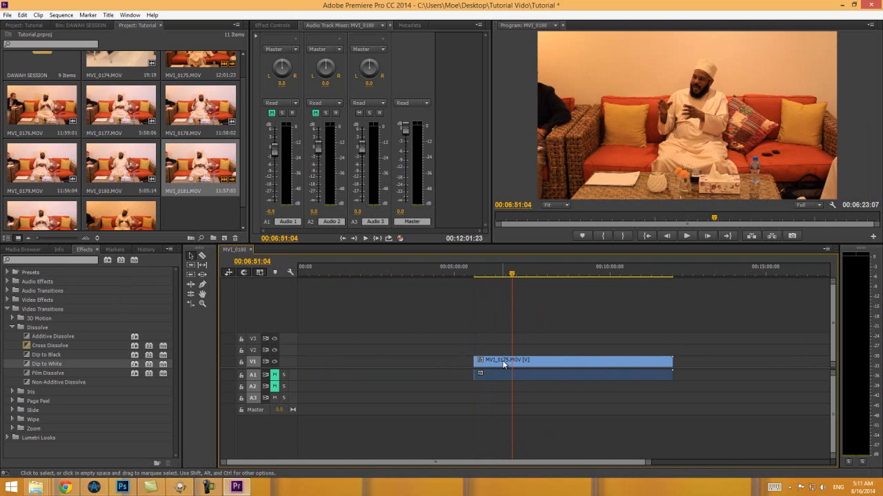
Step: Delete the remaining MVI_0175.MOV from the timeline and place MVI_0179.MOV on V1 in its stead
click(502, 360)
key(Delete)
drag(80, 175, 396, 362)
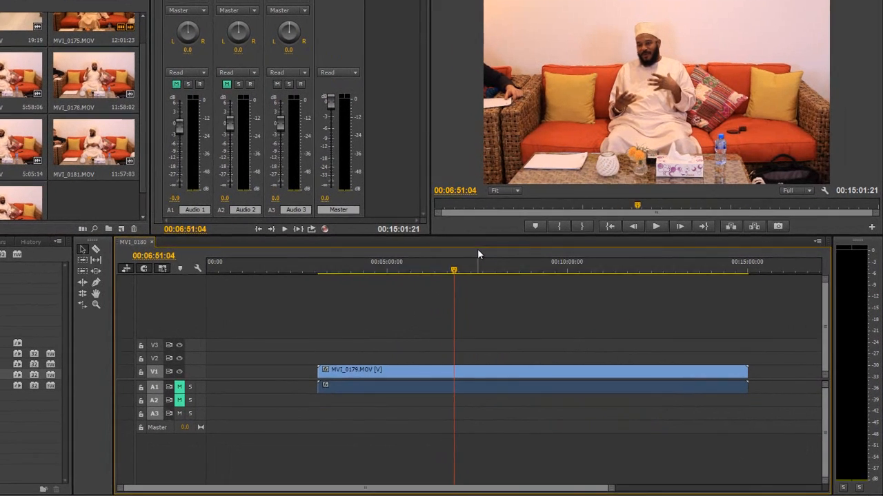
Step: Split MVI_0179.MOV with the Razor tool at 00:04:51:20 and 00:05:13:00
drag(503, 273, 496, 273)
drag(440, 269, 373, 336)
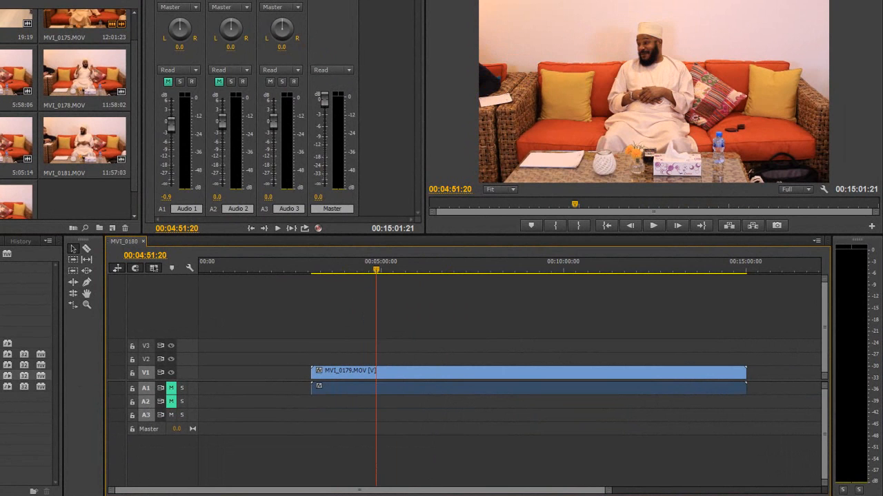
click(86, 248)
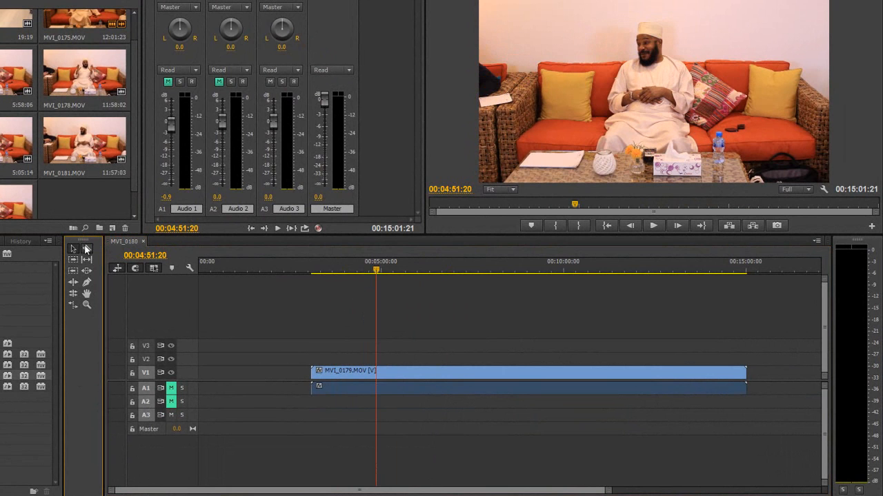
click(376, 373)
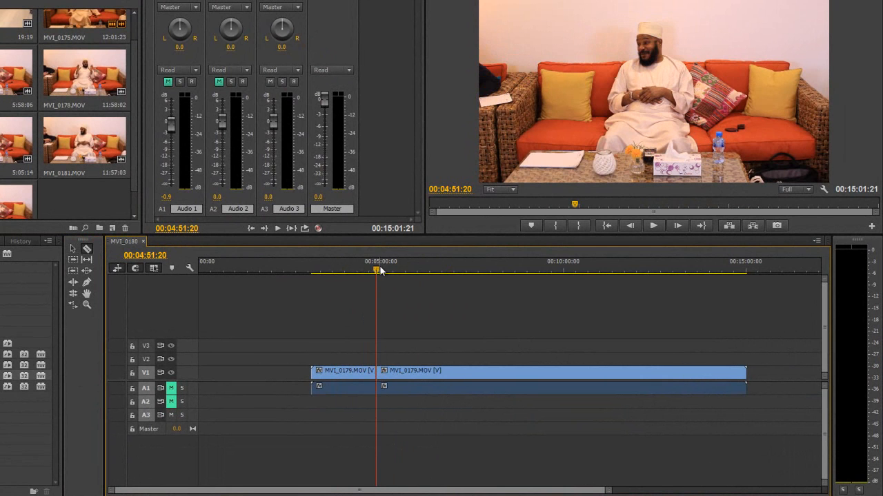
drag(379, 272, 388, 272)
click(389, 373)
key(v)
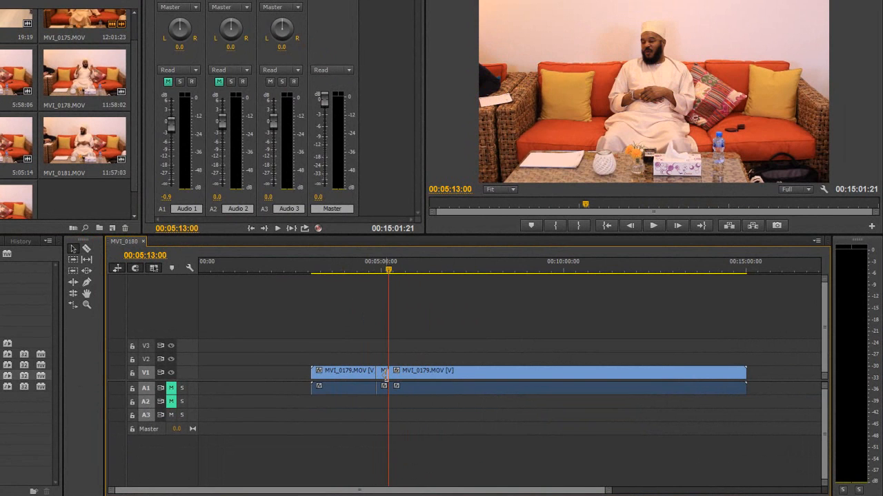
Step: Delete the short middle segment of MVI_0179.MOV and move the last part up against the first to close the gap
click(384, 376)
key(Delete)
drag(404, 374, 392, 375)
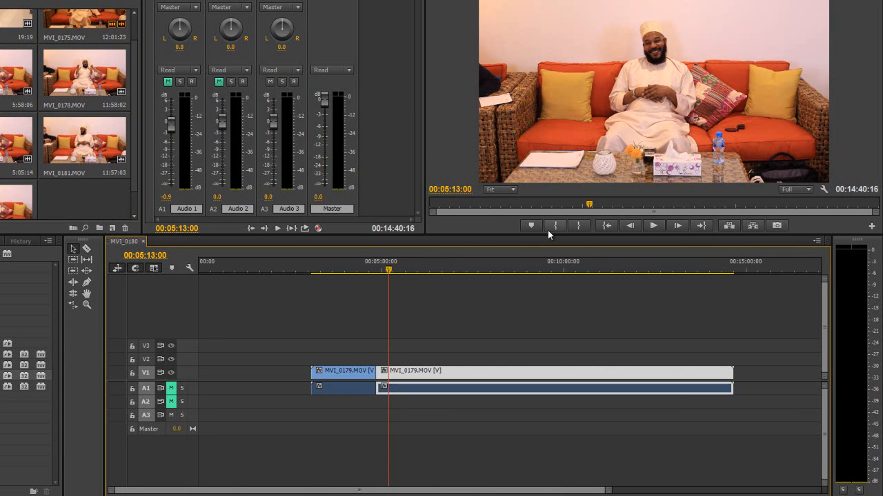
Step: Enlarge the preview area and play the sequence across the join between the two MVI_0179.MOV parts
drag(606, 487, 505, 481)
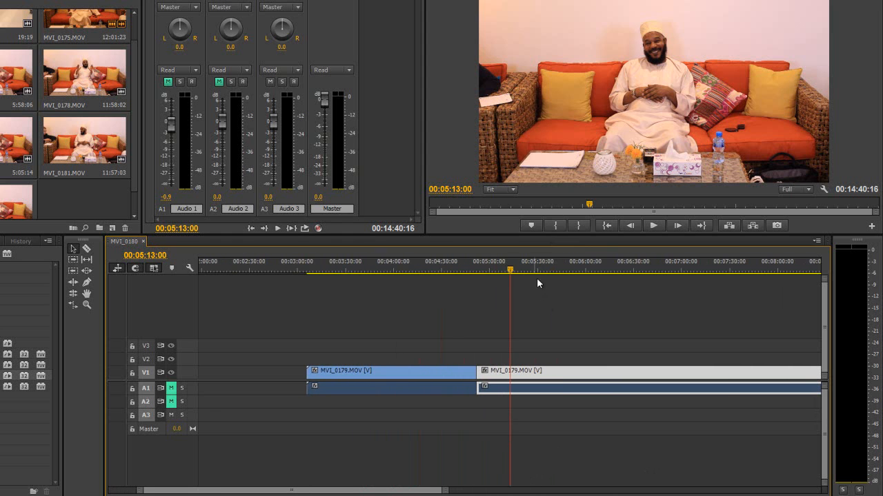
drag(512, 272, 453, 271)
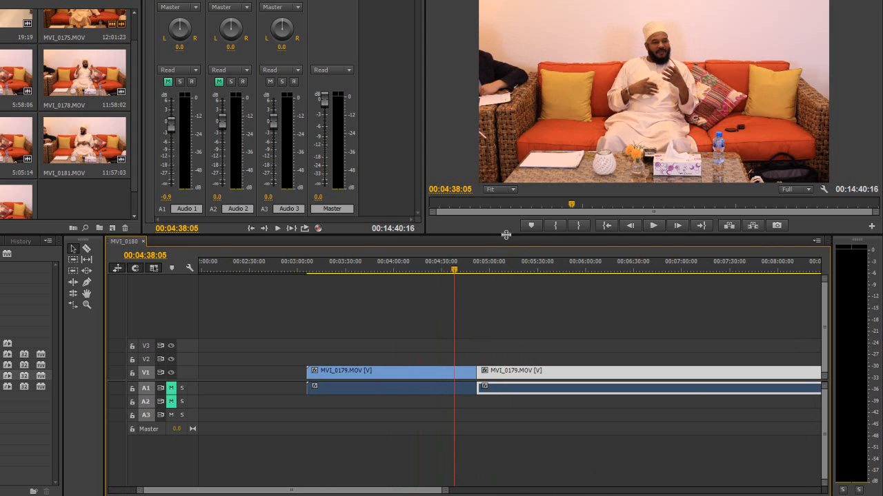
drag(506, 235, 495, 278)
mouse_move(458, 317)
mouse_down()
mouse_move(483, 315)
mouse_move(462, 317)
mouse_up()
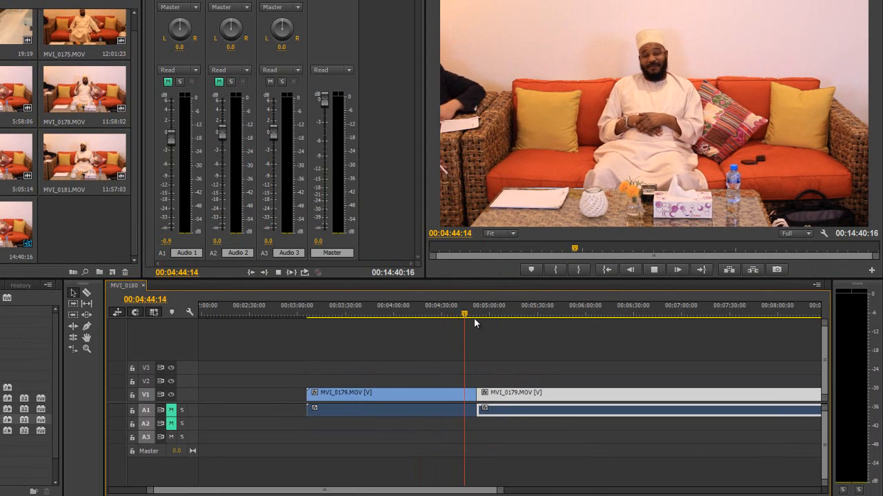
click(475, 315)
key(space)
drag(499, 491, 486, 491)
key(space)
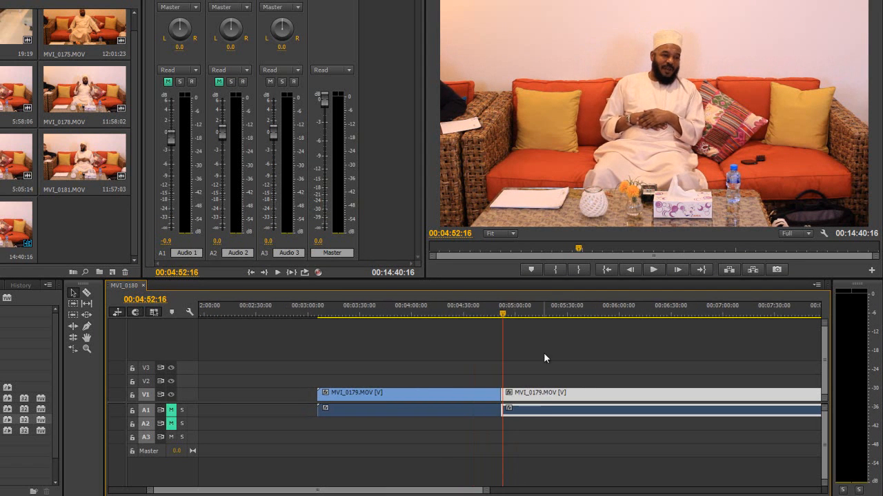
Step: Split the second part of MVI_0179.MOV with the Razor tool at 00:06:06:24
drag(507, 314, 633, 317)
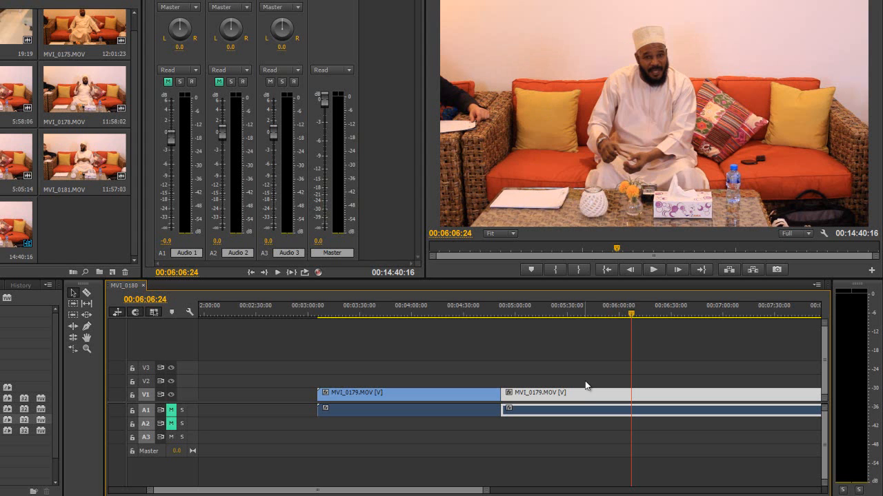
click(87, 292)
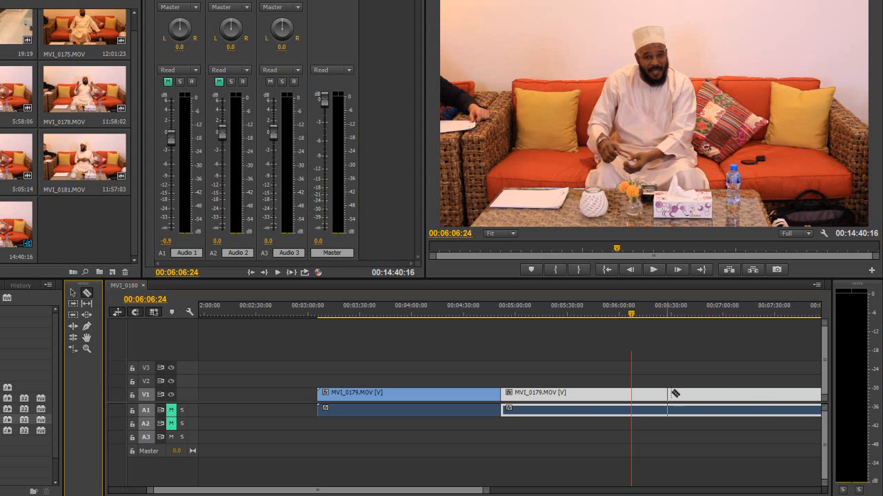
click(630, 393)
click(72, 293)
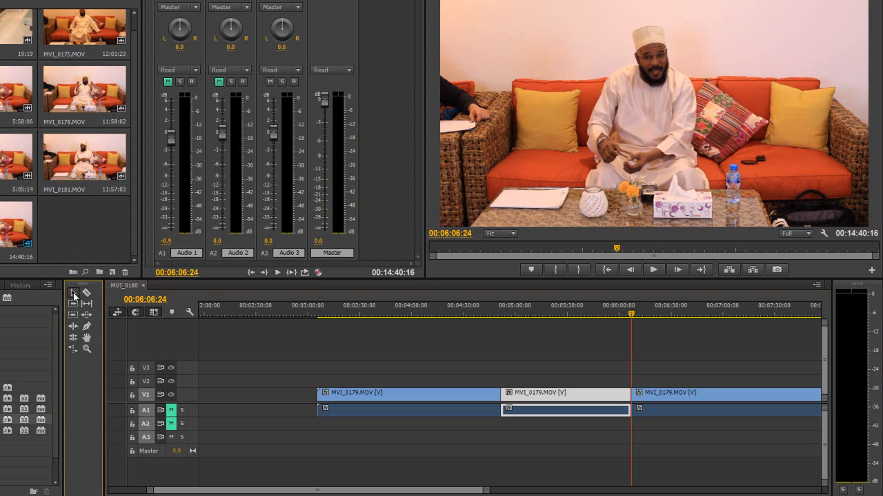
Step: Delete the segment before the 00:06:06:24 cut and move the remaining part against the first segment
click(607, 393)
key(Delete)
drag(655, 393, 524, 394)
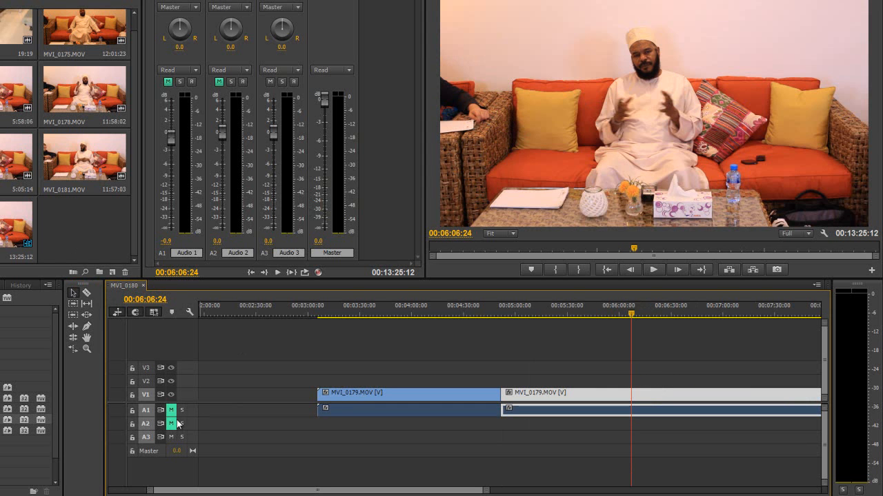
Step: Play the sequence from shortly before the new join to check the cut
drag(633, 315, 496, 315)
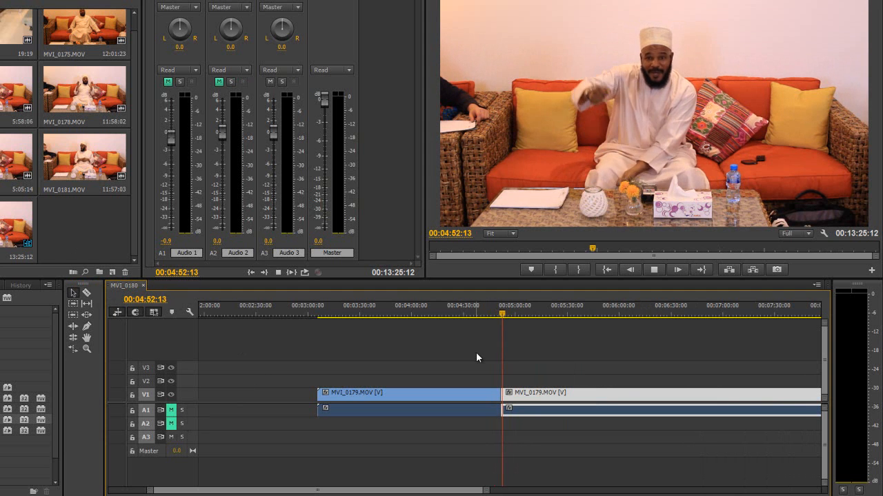
Step: Play the sequence across the cut between the two MVI_0179.MOV clips
click(492, 316)
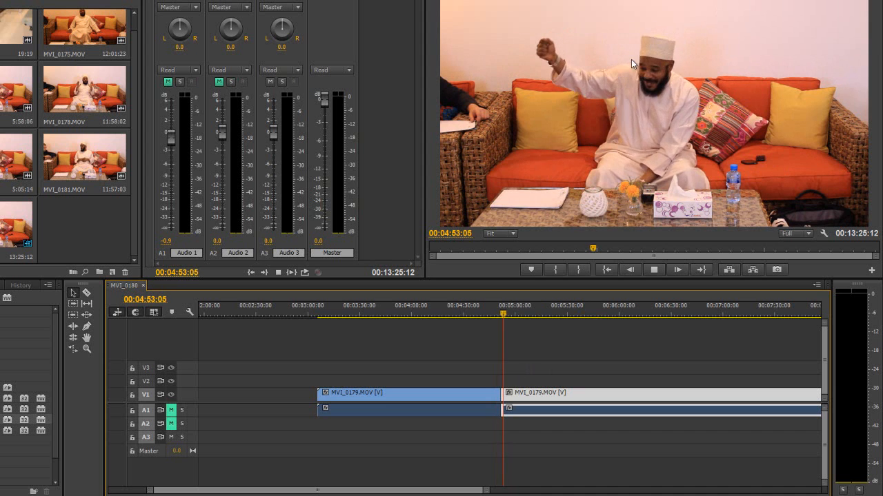
key(space)
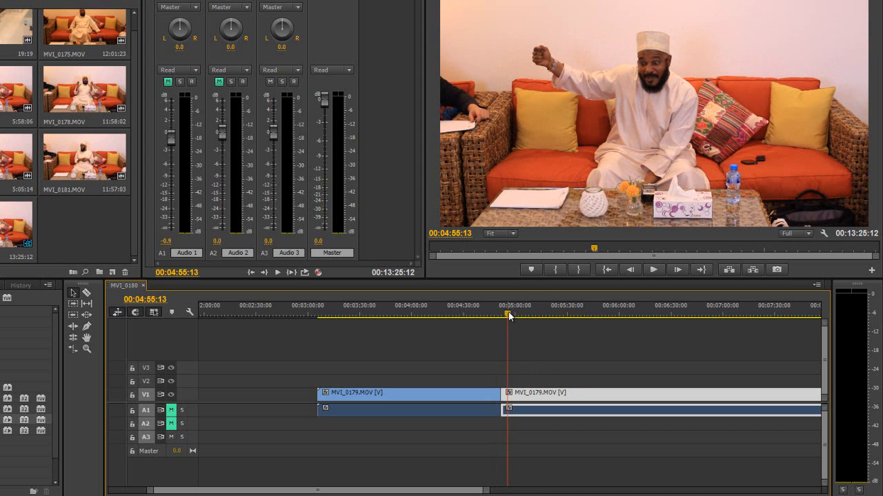
drag(508, 316, 497, 315)
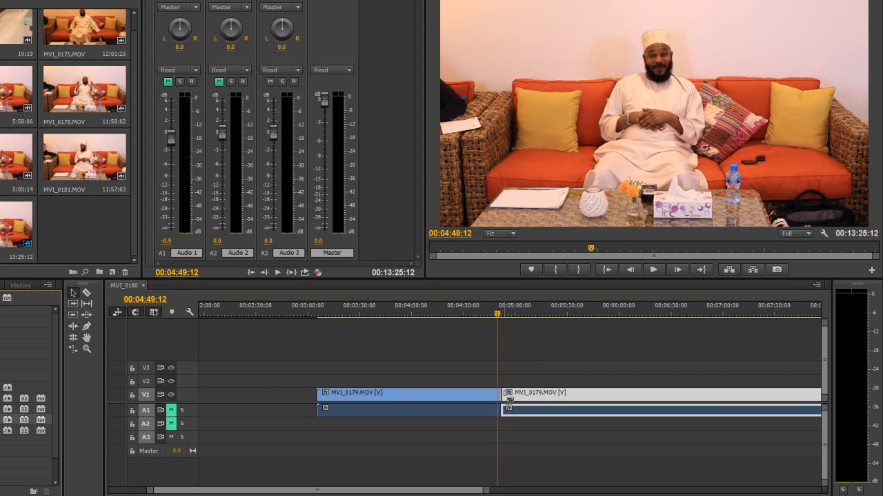
Step: Delete the Dip to White transition from the cut between the two MVI_0179.MOV clips on V1
drag(486, 490, 345, 480)
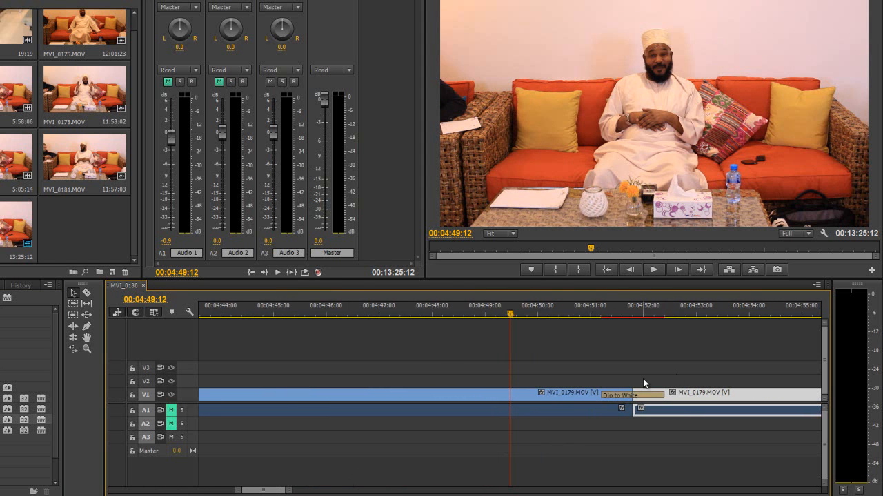
drag(510, 314, 580, 315)
click(650, 398)
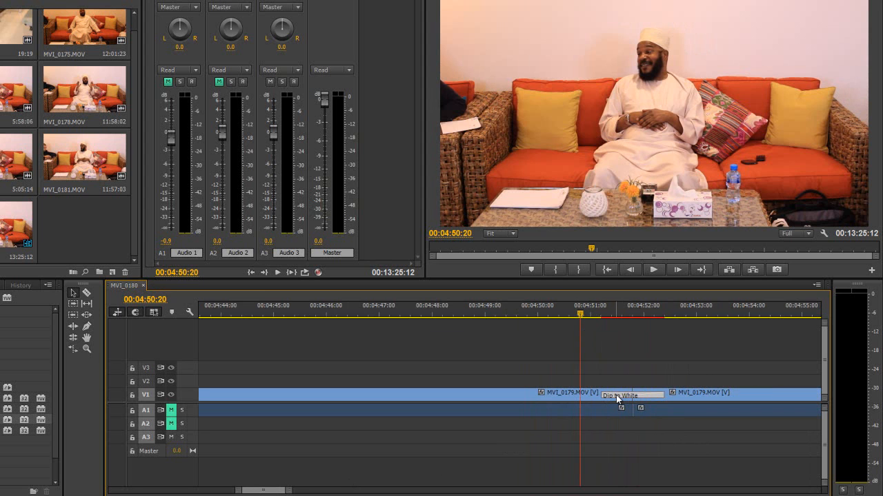
key(Delete)
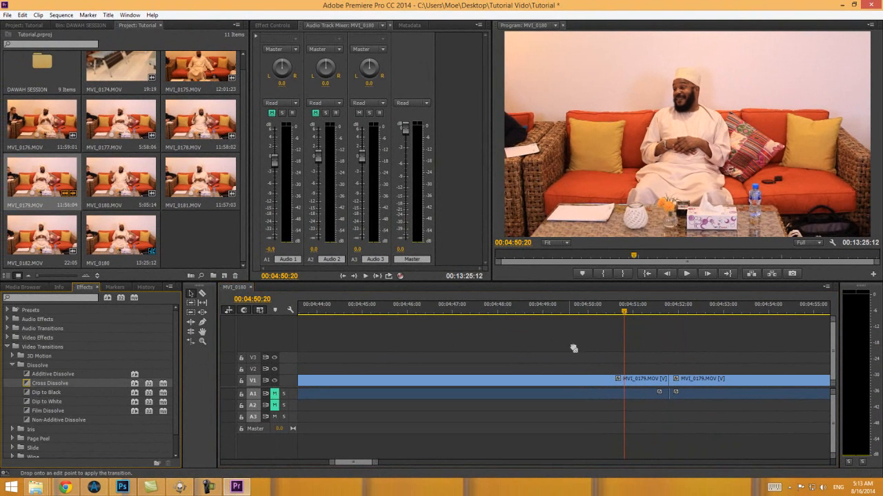
Step: Try to apply the Cross Dissolve transition at the cut between the two MVI_0179.MOV clips
drag(573, 348, 679, 387)
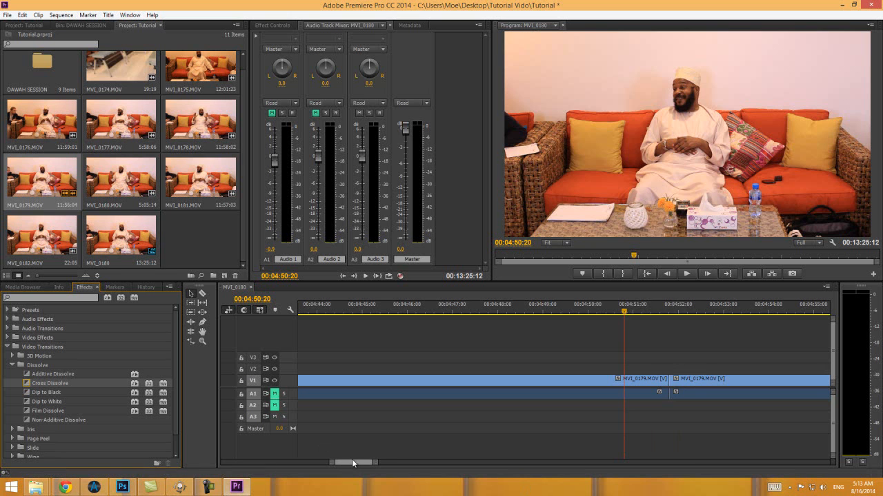
drag(376, 462, 593, 462)
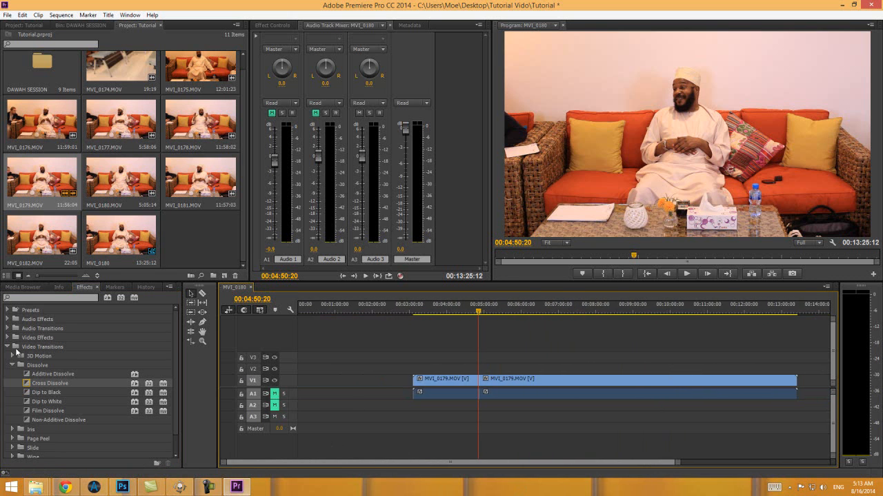
click(28, 386)
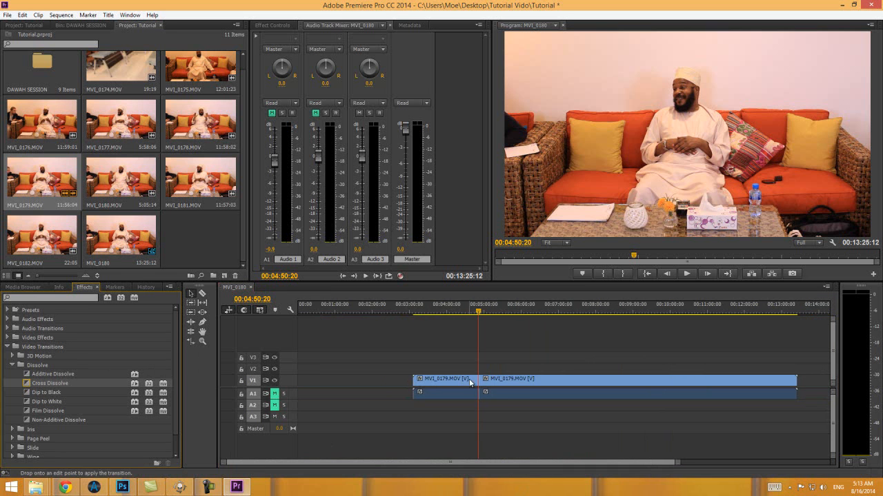
drag(471, 383, 477, 380)
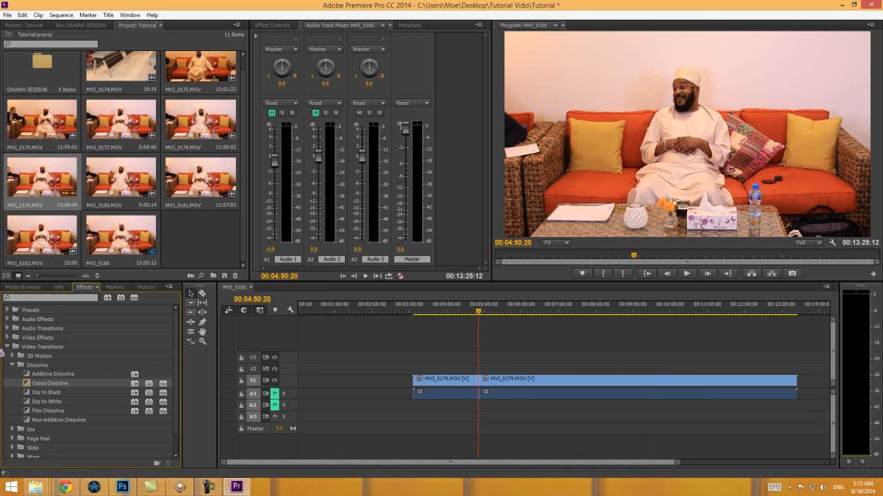
Step: Apply the Dip to White video transition centred on the cut between the two MVI_0179.MOV clips
click(40, 400)
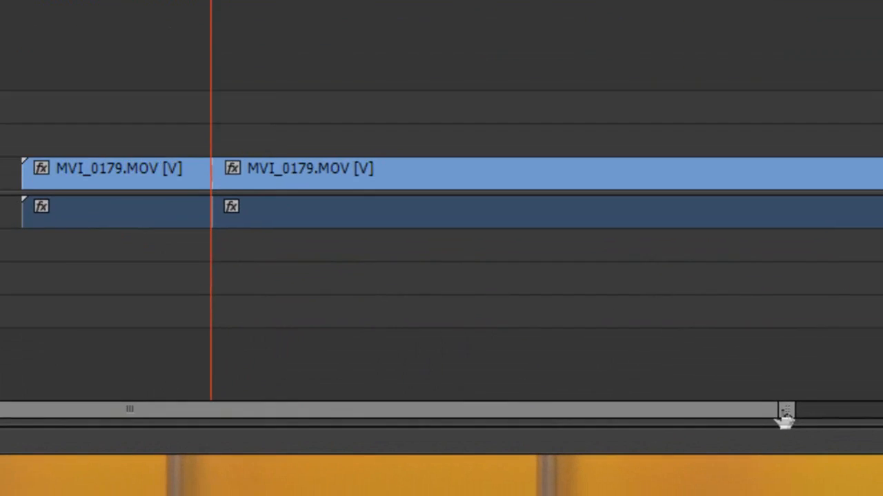
drag(675, 462, 508, 461)
drag(283, 404, 132, 398)
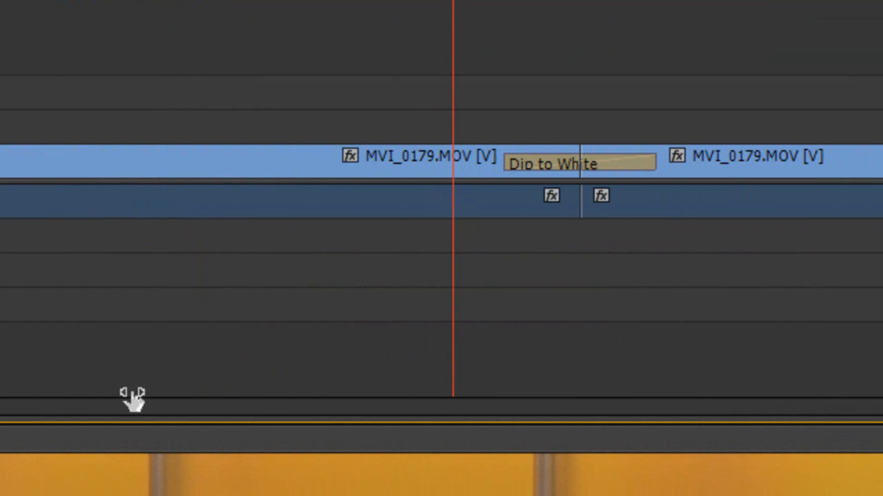
click(631, 159)
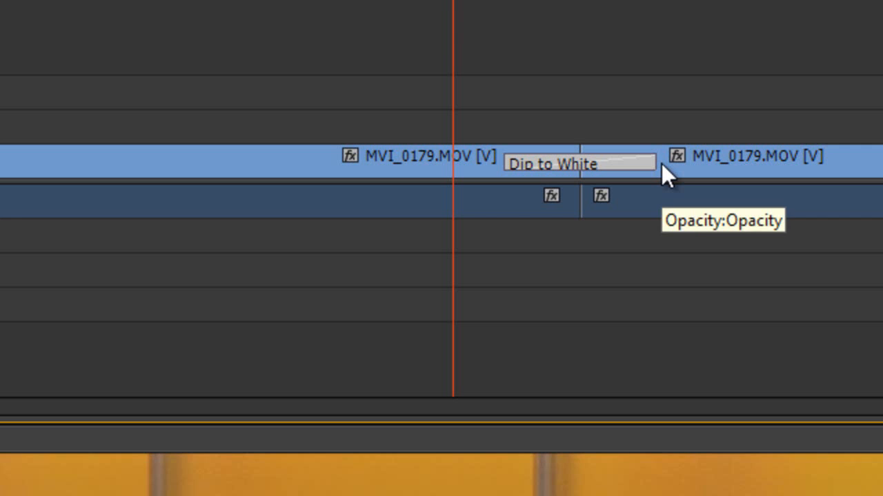
Step: Play back the sequence through the Dip to White transition
click(517, 180)
key(space)
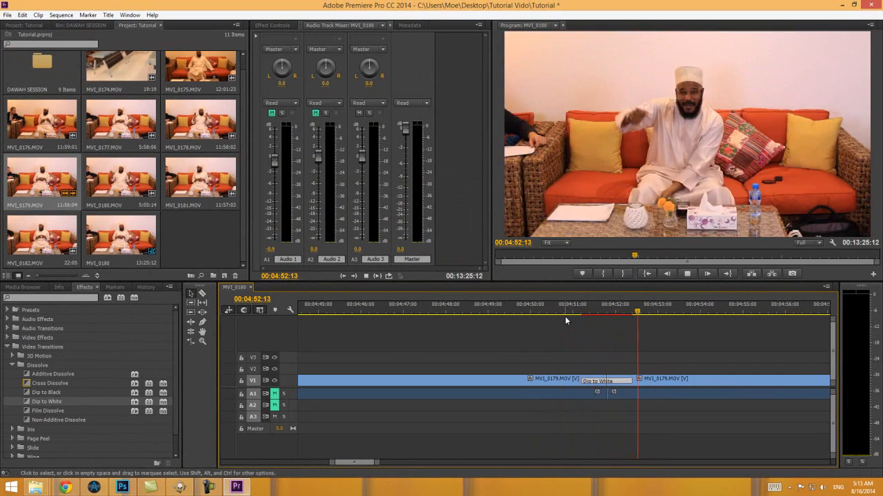
key(space)
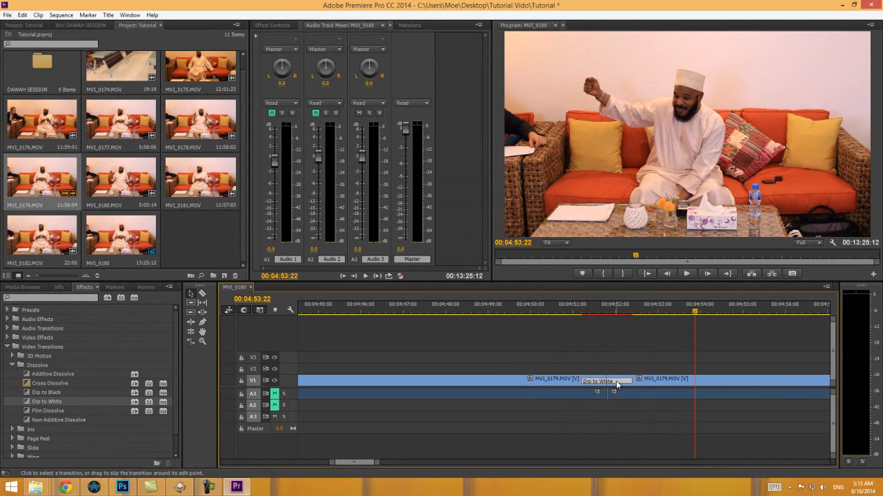
Step: Move the second MVI_0179.MOV clip about 12 frames later, leaving a gap, and apply Dip to White to its start
click(642, 381)
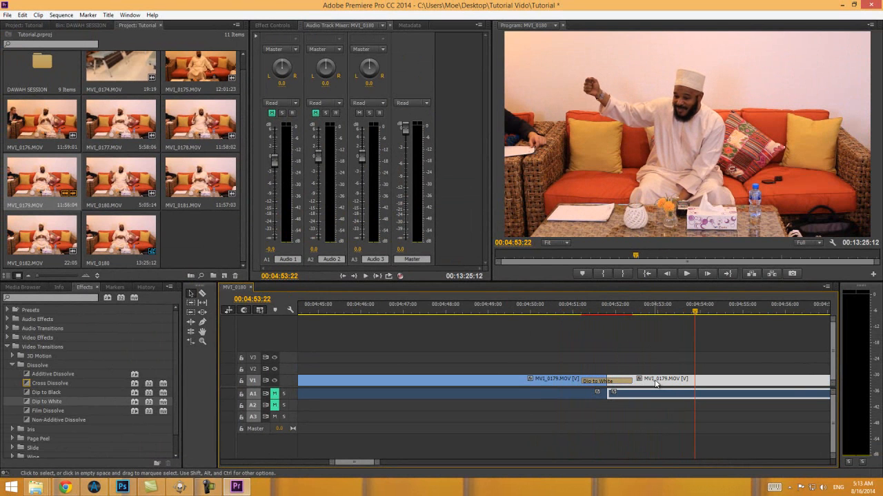
drag(629, 381, 675, 387)
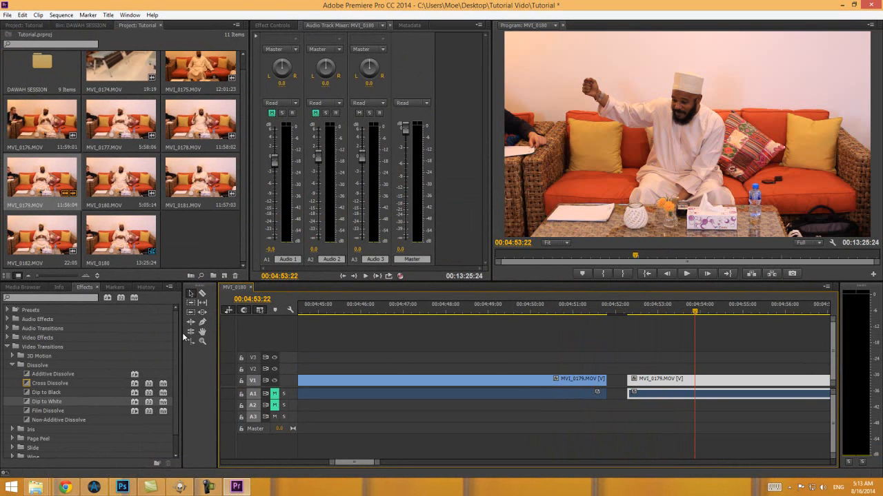
drag(26, 403, 591, 353)
mouse_move(635, 383)
mouse_down()
mouse_move(624, 383)
mouse_move(635, 383)
mouse_up()
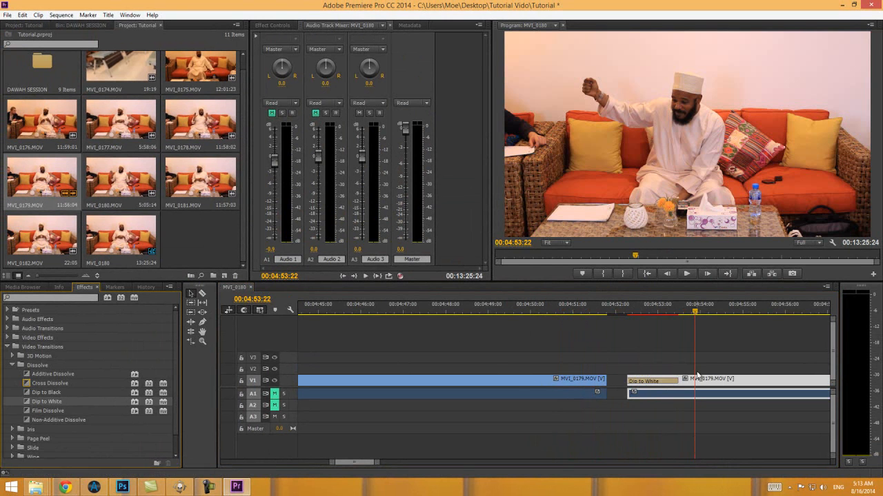
Step: Move the second clip with its transition back against the first clip and play across the cut
click(651, 384)
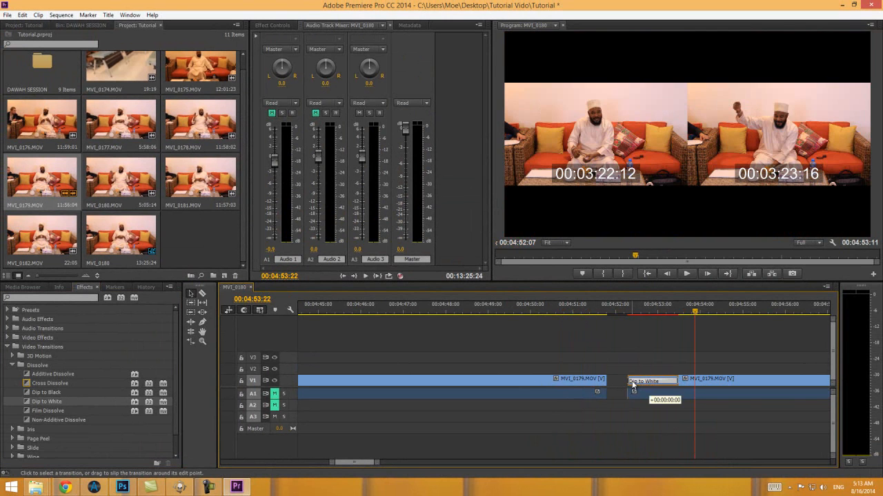
click(648, 395)
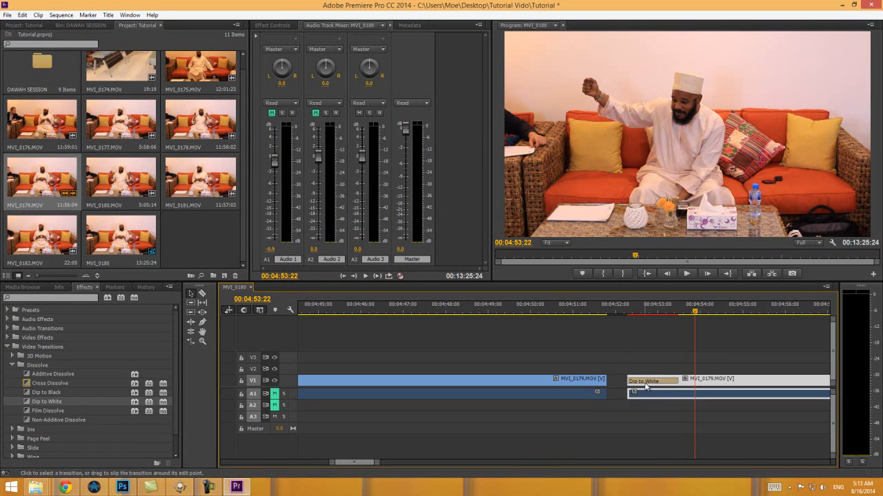
drag(698, 381, 678, 382)
drag(607, 312, 559, 312)
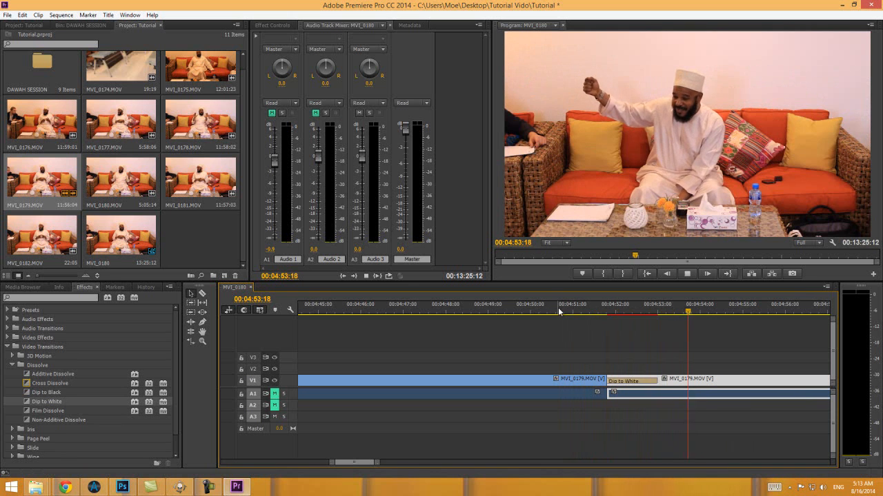
key(space)
Step: Shorten the Dip to White transition at the start of the second clip by trimming its end, and play it back
drag(650, 381, 626, 380)
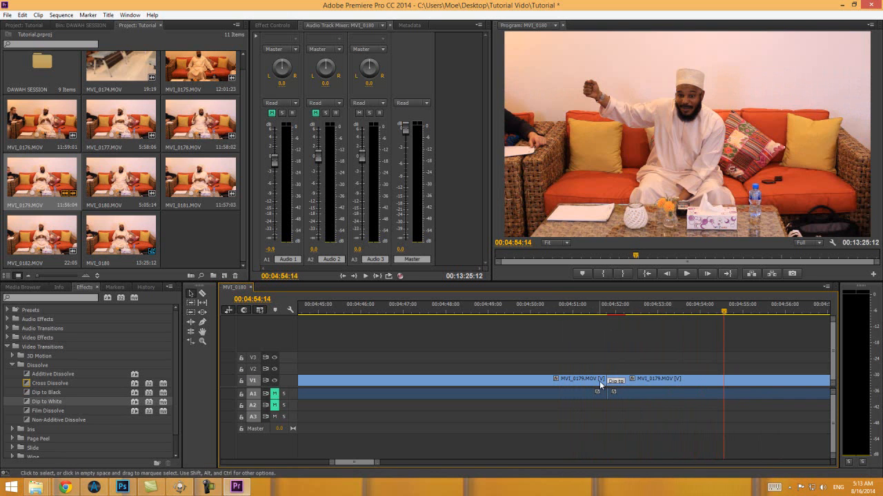
click(593, 310)
key(space)
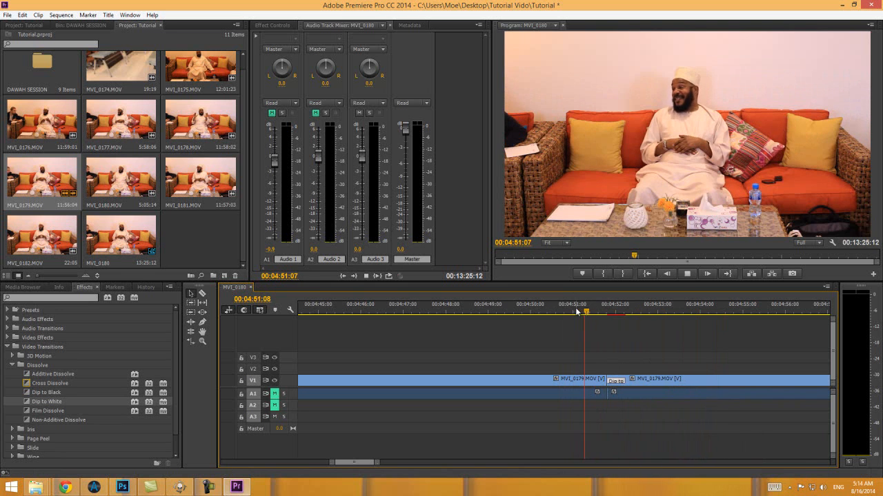
key(space)
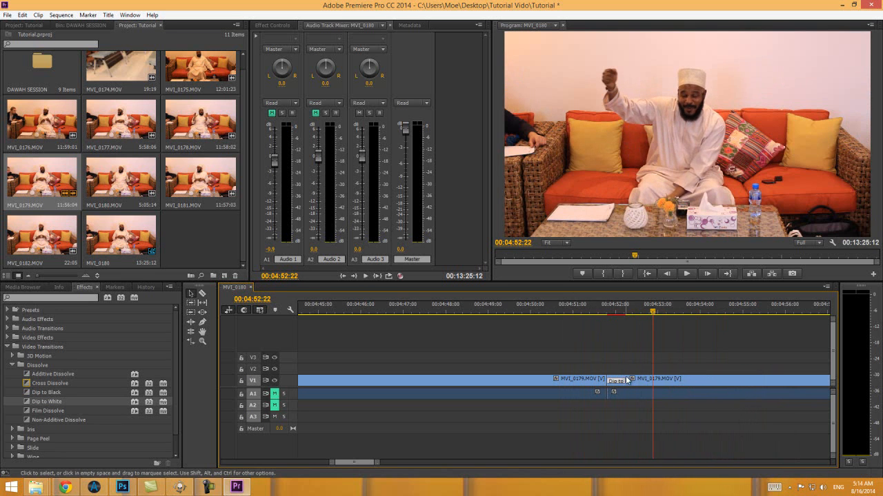
Step: Replace the transition at the second clip's start with a new Dip to White centred on the cut
drag(629, 381, 603, 384)
key(Delete)
drag(41, 398, 606, 385)
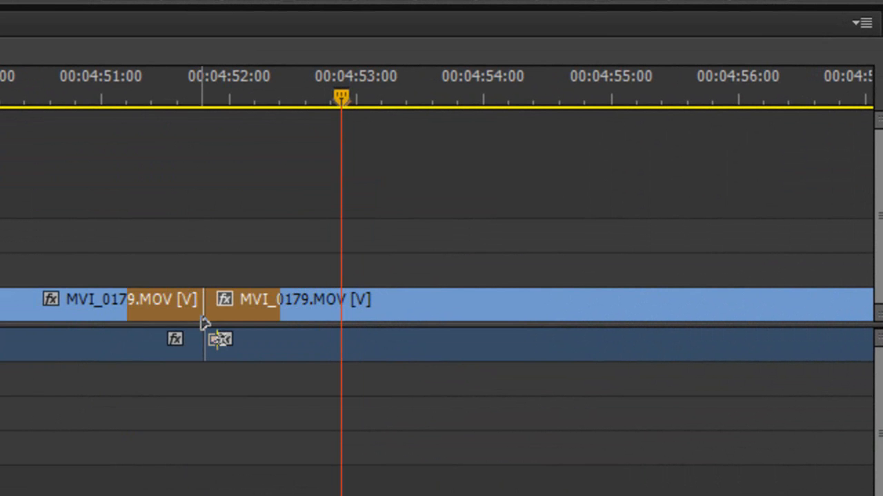
drag(205, 323, 205, 322)
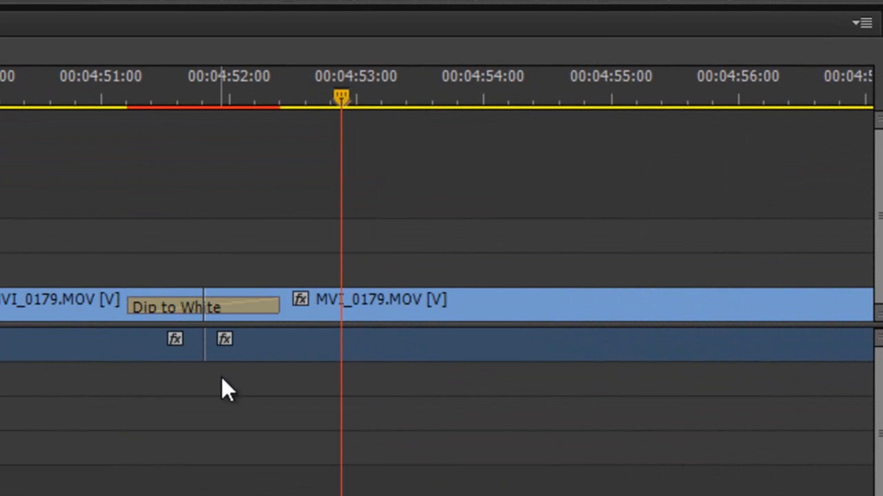
Step: Shorten the centred Dip to White transition on both sides of the cut and play it back
drag(138, 302, 173, 301)
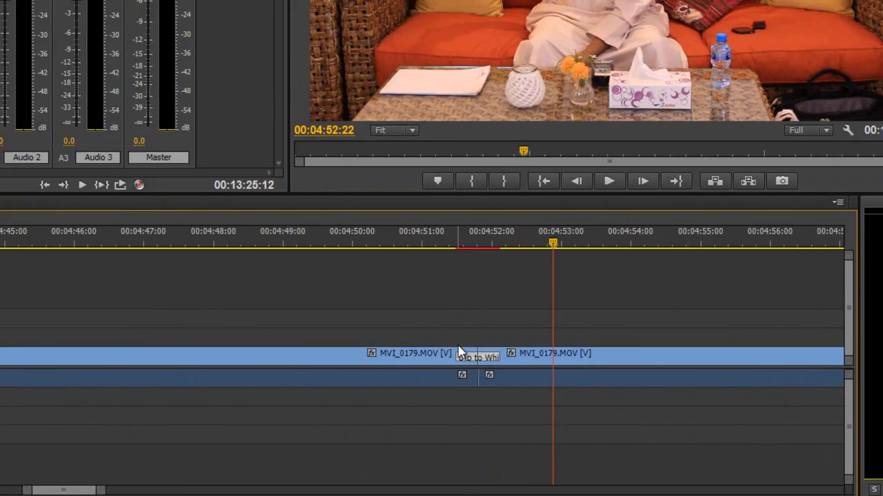
click(122, 92)
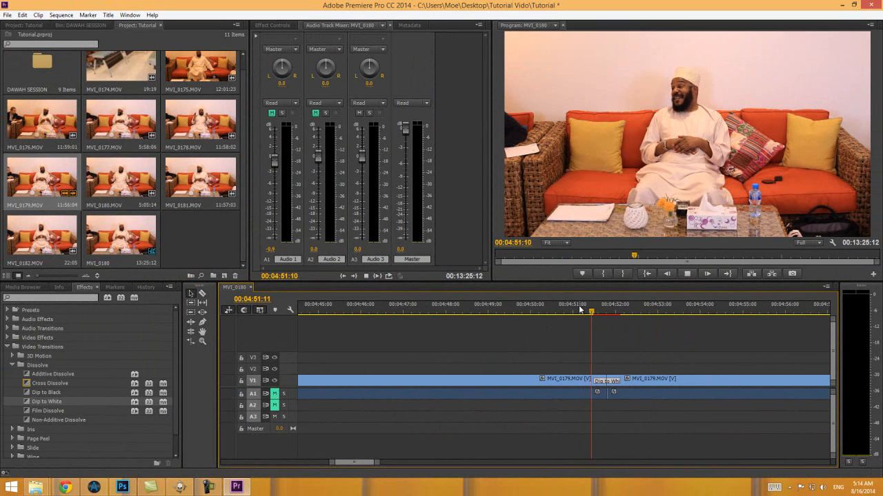
click(586, 312)
drag(587, 311, 568, 311)
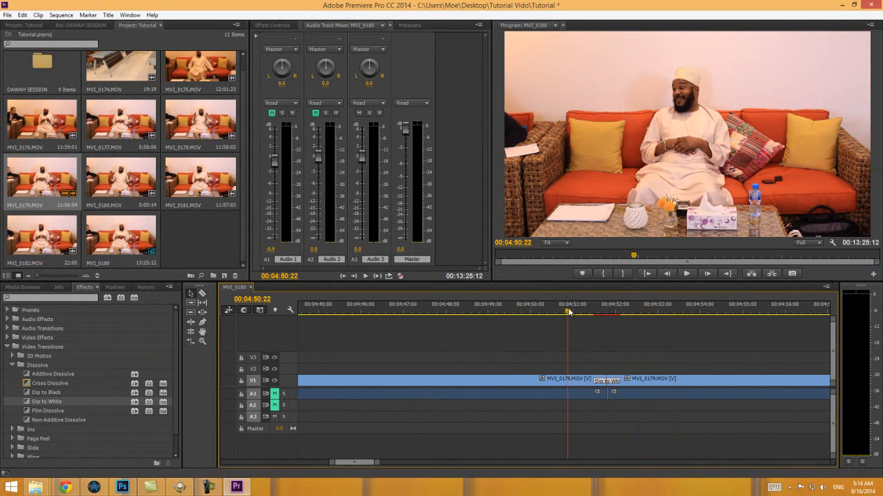
key(space)
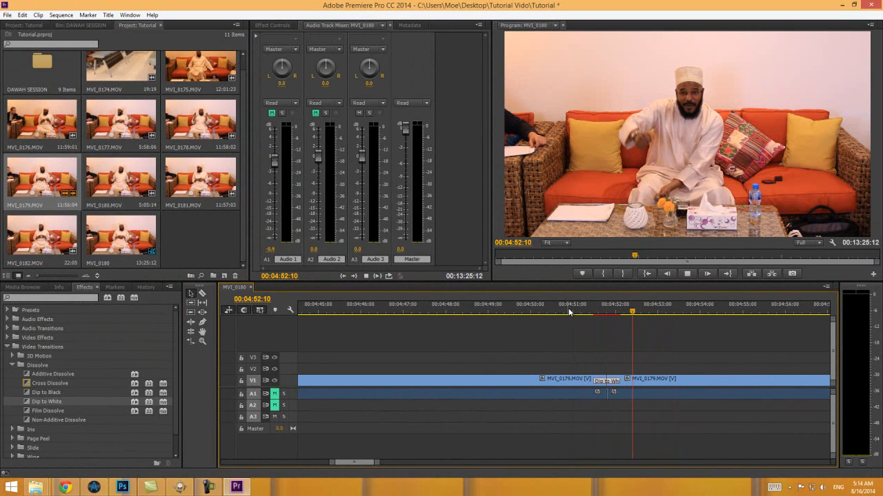
key(space)
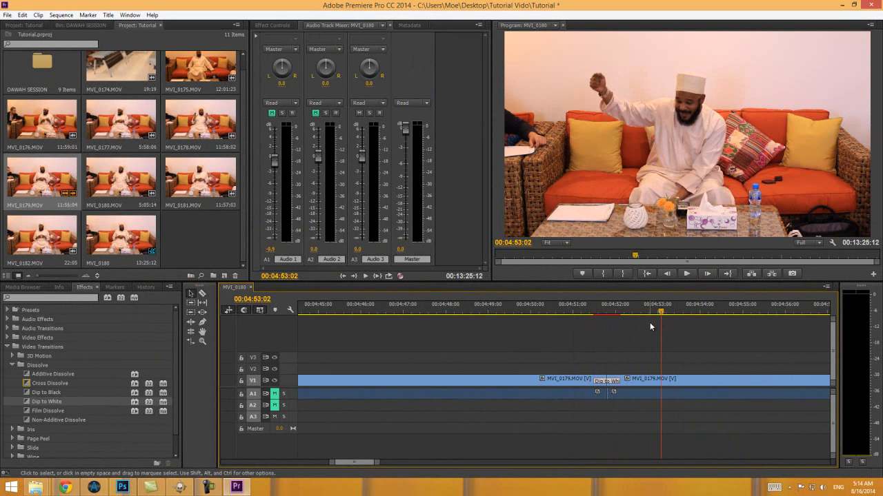
Step: Inspect the Dip to White effect up close with the playhead at 00:04:52:00
drag(377, 463, 345, 466)
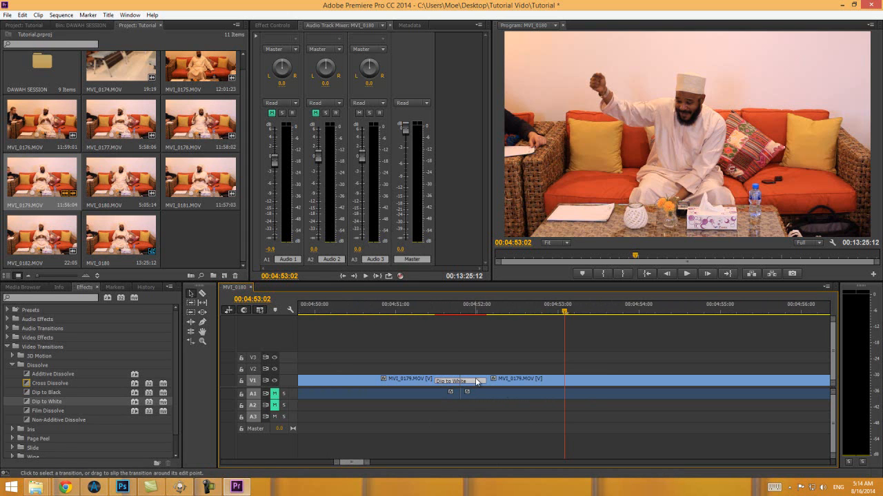
click(477, 312)
mouse_move(479, 313)
mouse_down()
mouse_move(449, 313)
mouse_move(477, 312)
mouse_up()
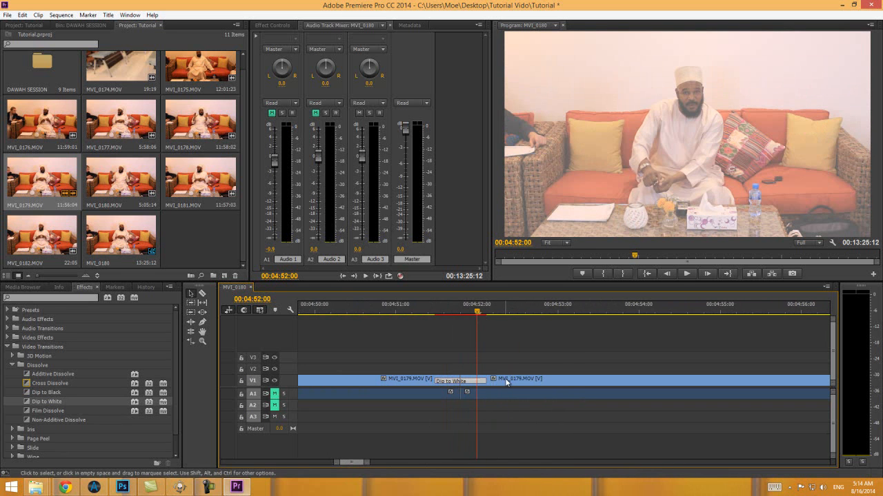
Step: Delete the Dip to White transition and place the playhead at the cut, at 00:04:51:20
click(477, 384)
key(Delete)
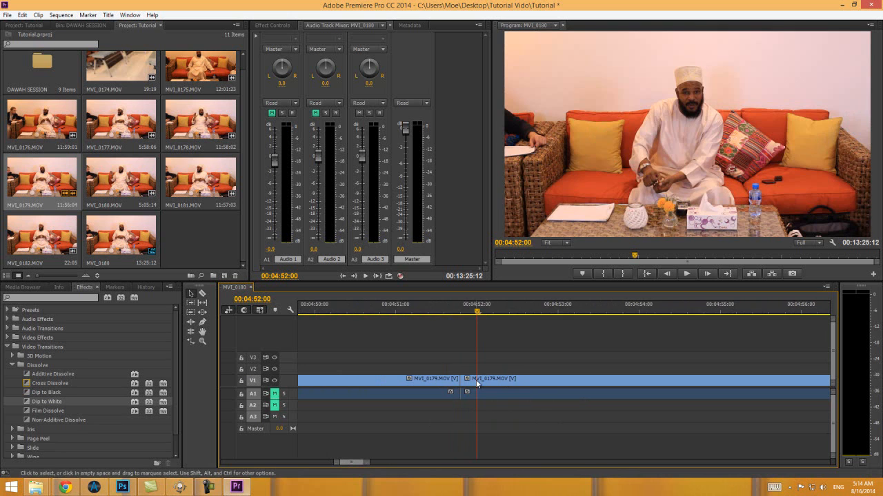
click(465, 313)
drag(466, 314, 462, 312)
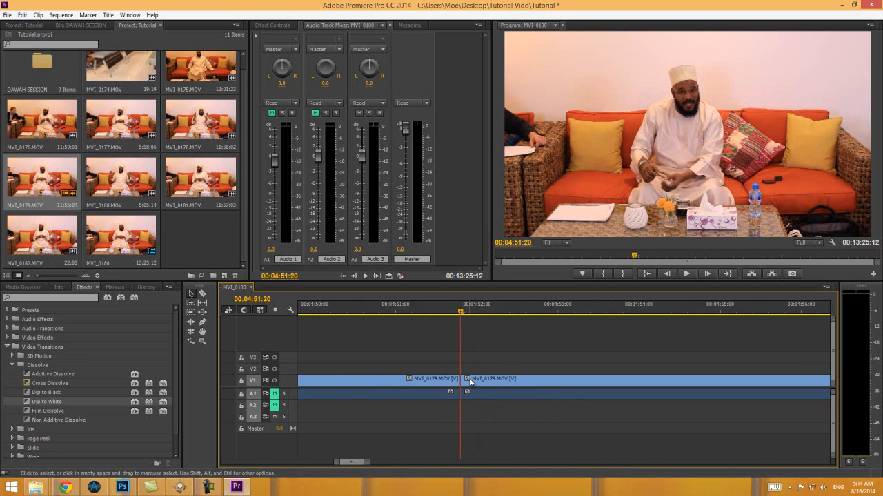
Step: Apply a Dip to Black transition to the end of the second MVI_0179.MOV clip
drag(462, 380, 481, 383)
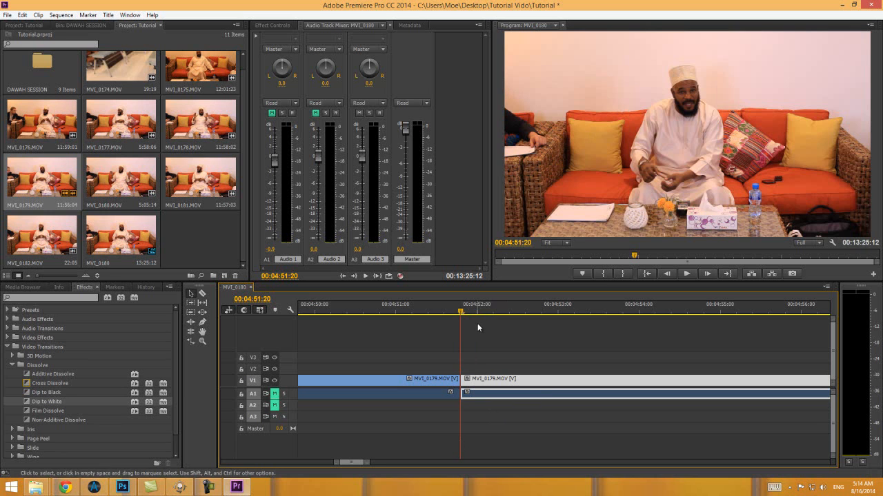
drag(461, 311, 447, 314)
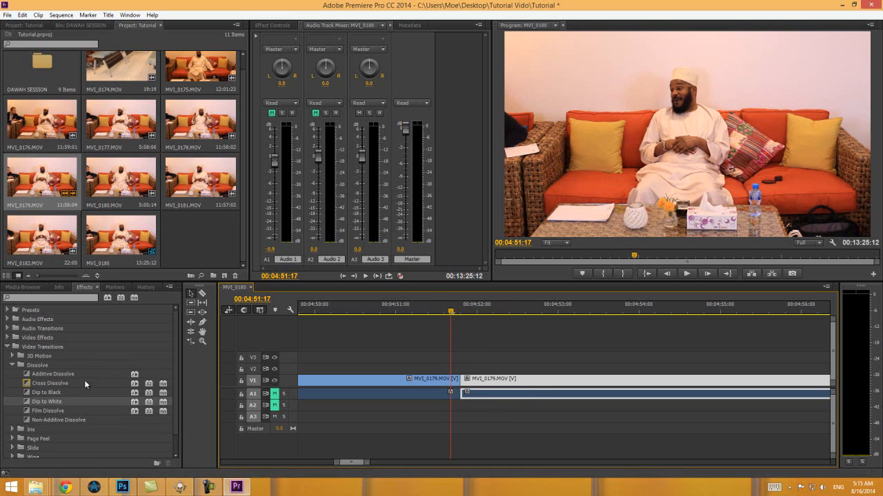
drag(366, 462, 678, 448)
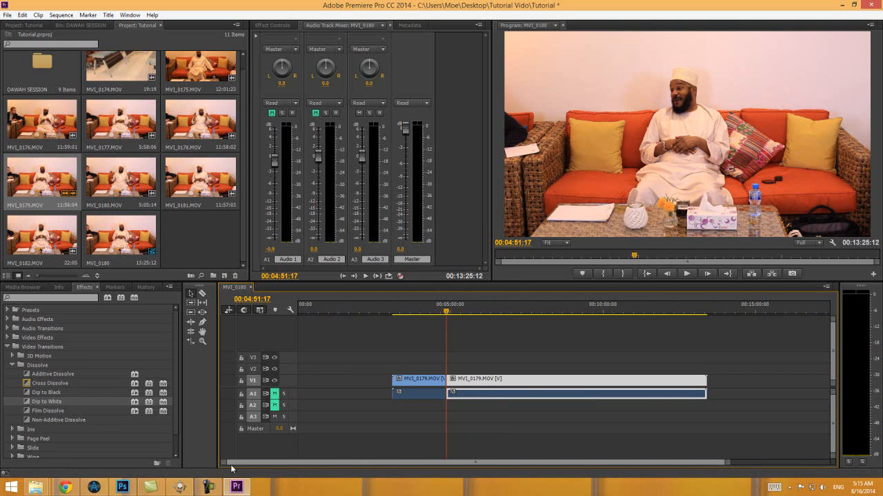
drag(683, 310, 699, 311)
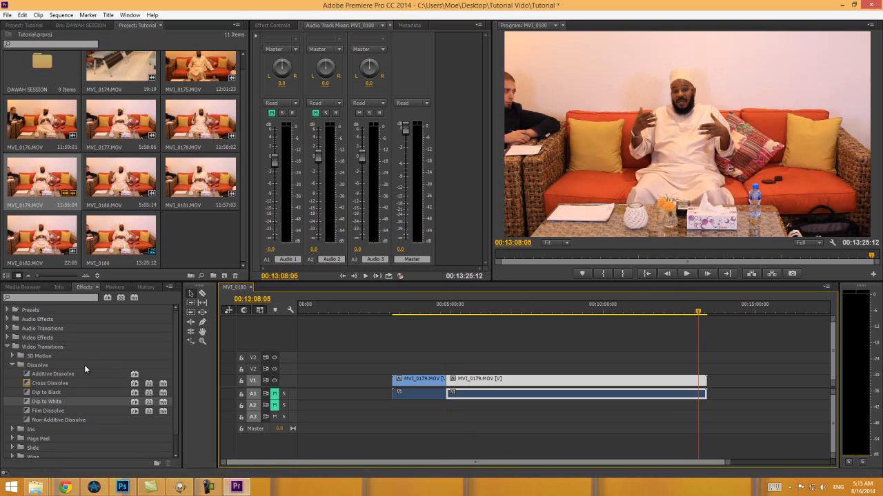
drag(26, 393, 461, 349)
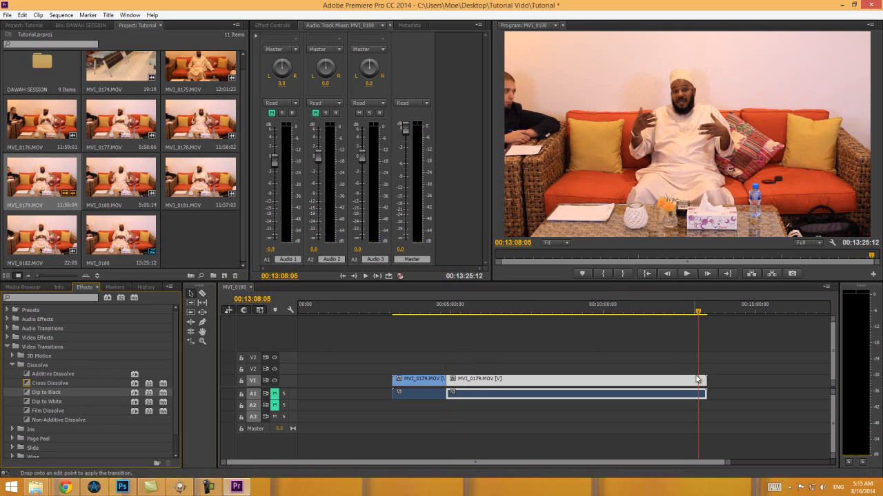
drag(707, 381, 707, 380)
Step: Lengthen the Dip to Black by starting it earlier, and play the clip's ending from 00:13:20:02
click(727, 458)
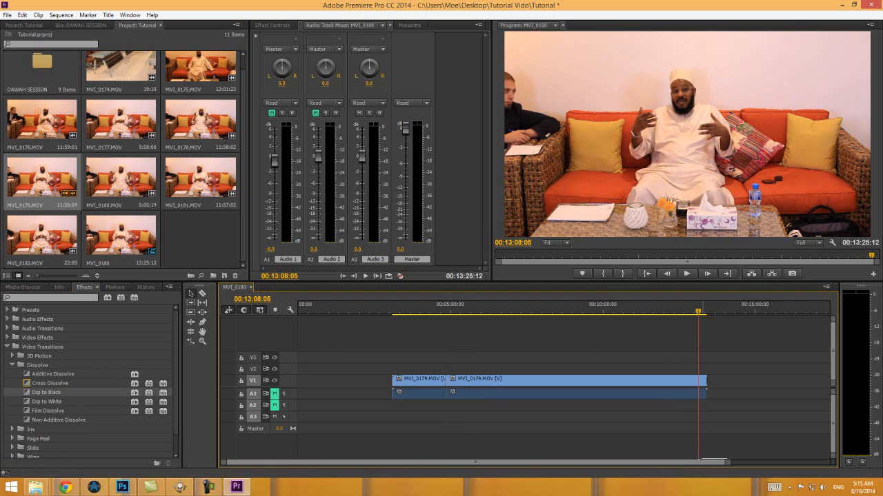
click(735, 464)
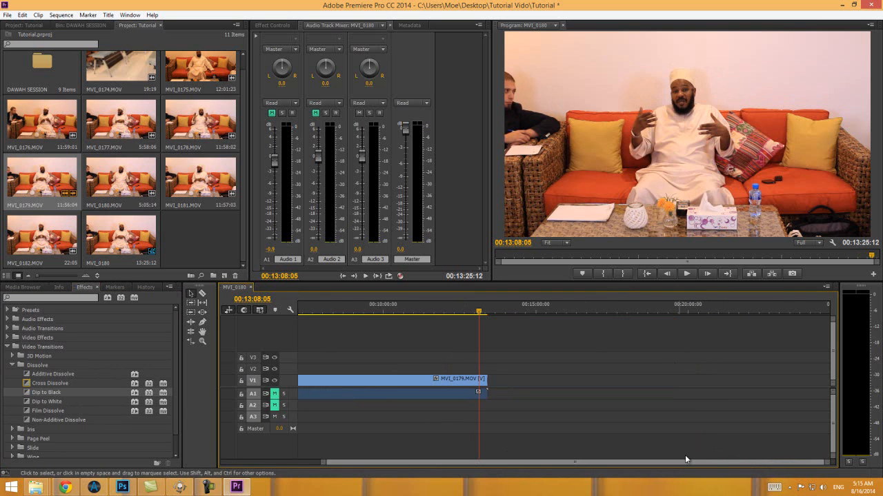
drag(327, 463, 536, 466)
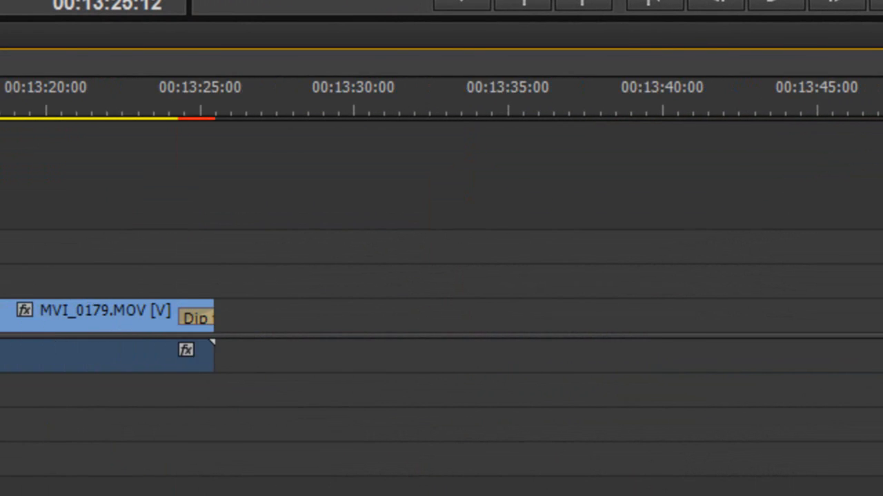
drag(219, 317, 156, 329)
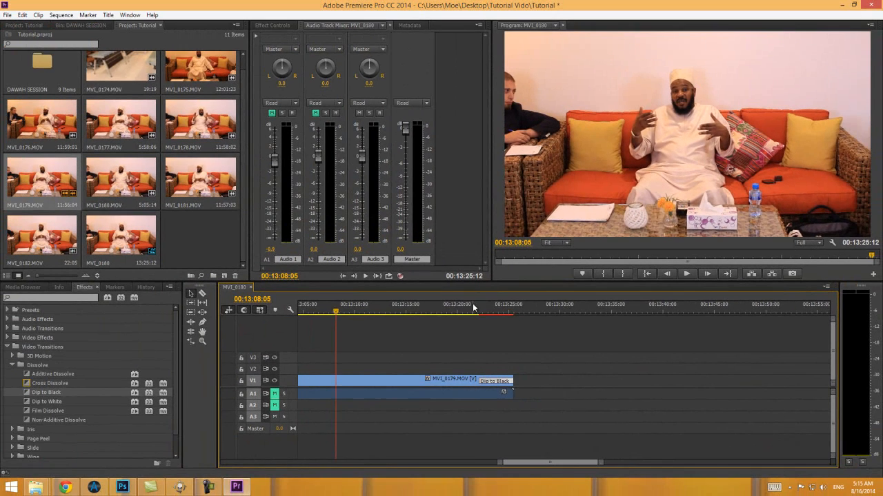
drag(472, 308, 458, 309)
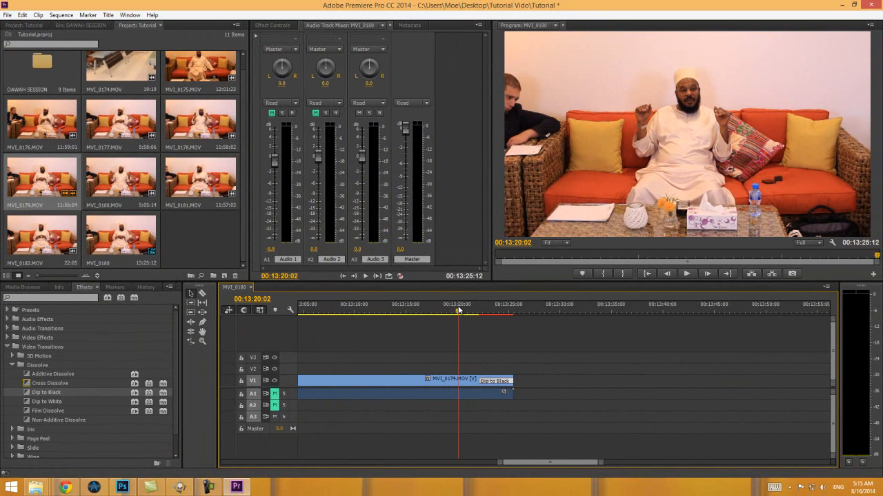
key(space)
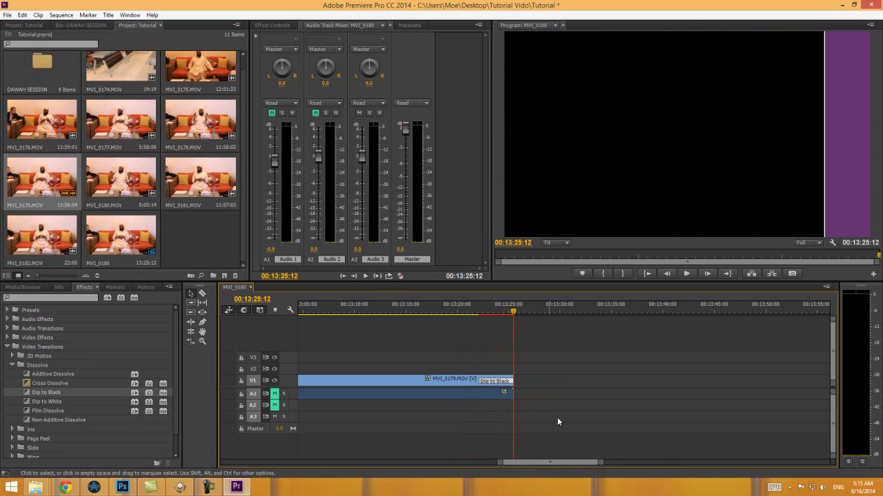
drag(599, 462, 811, 440)
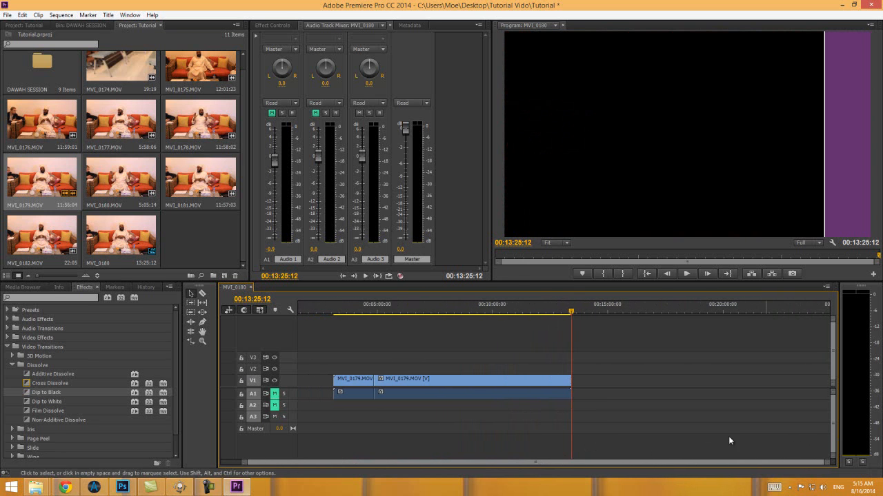
click(209, 488)
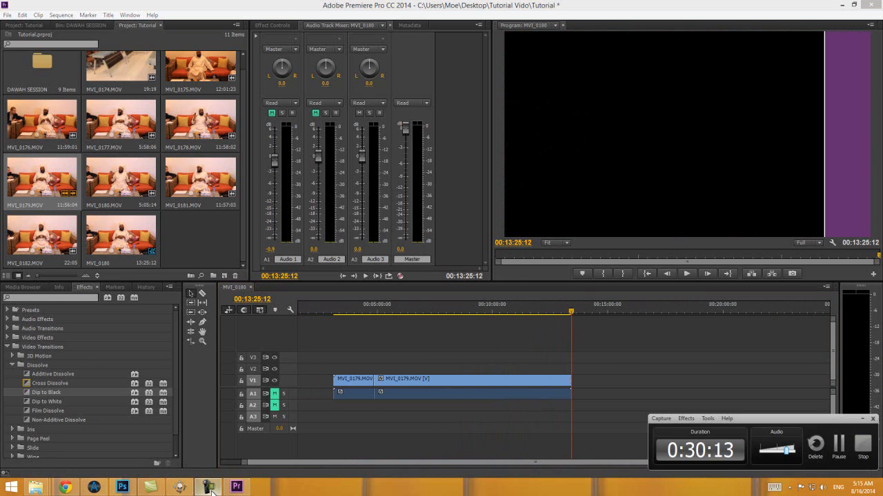
click(210, 489)
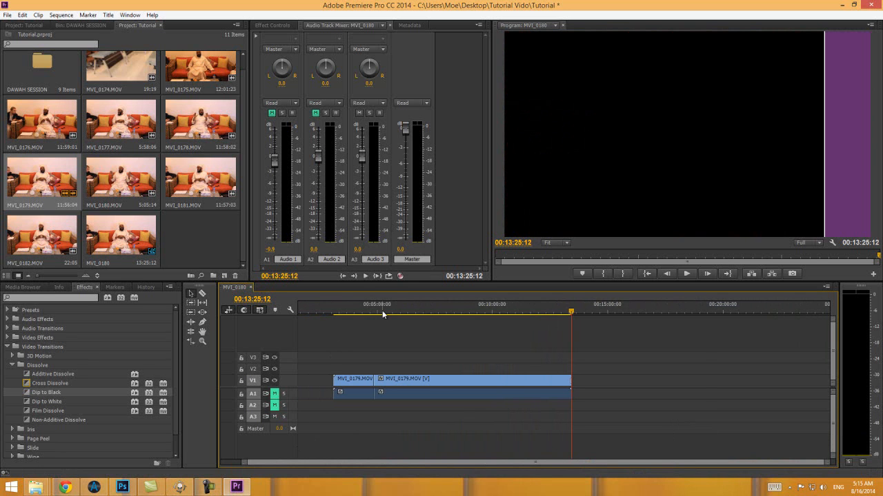
Step: Delete both MVI_0179.MOV clips from the timeline
drag(331, 365, 481, 418)
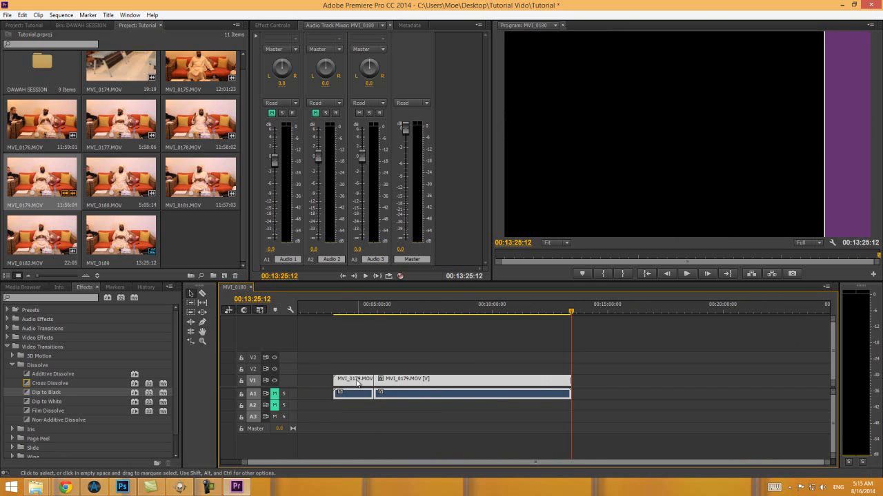
drag(364, 383, 451, 388)
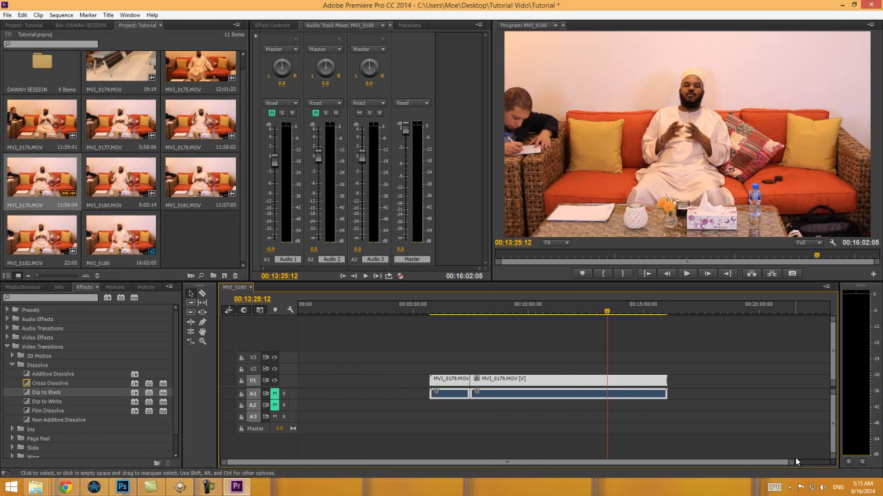
drag(796, 462, 822, 459)
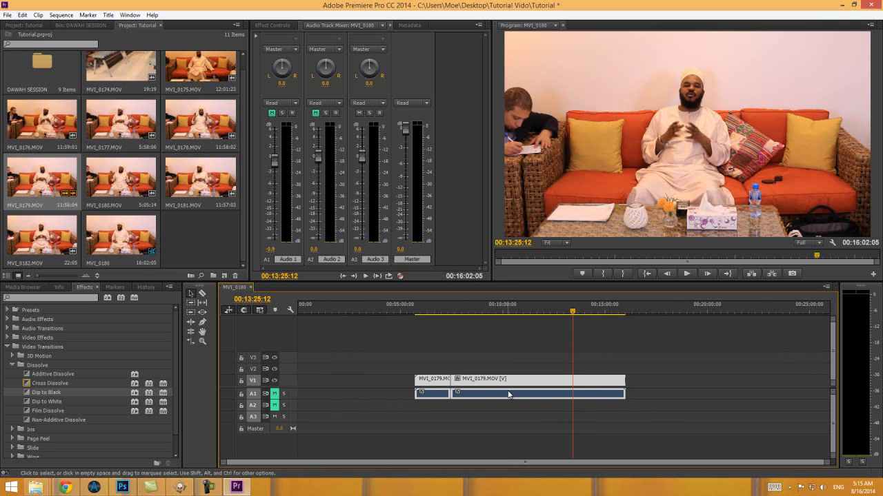
key(Delete)
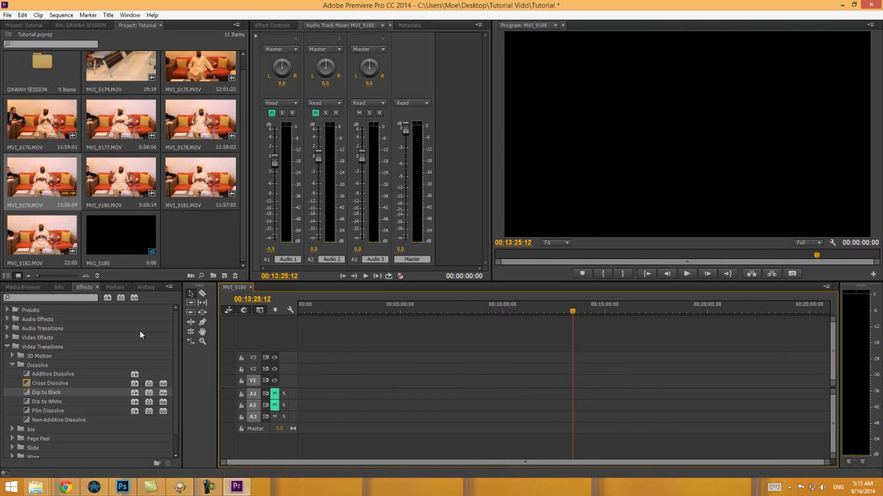
Step: Collapse the Dissolve transitions, expand Video Effects, and place MVI_0175.MOV on tracks V1 and A1 of the empty sequence
click(11, 364)
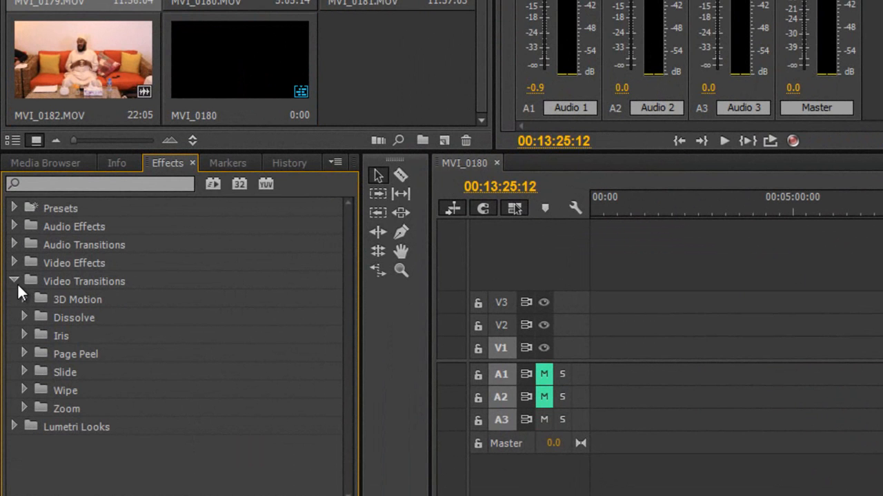
click(14, 263)
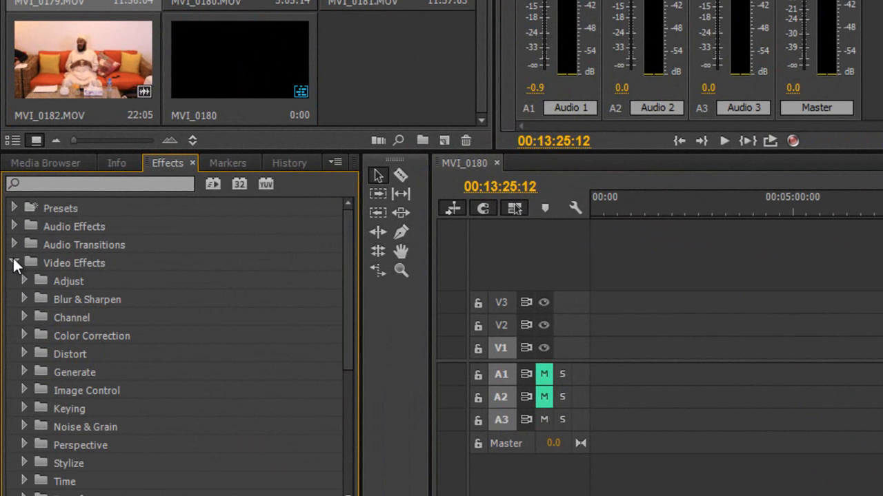
drag(83, 2, 606, 360)
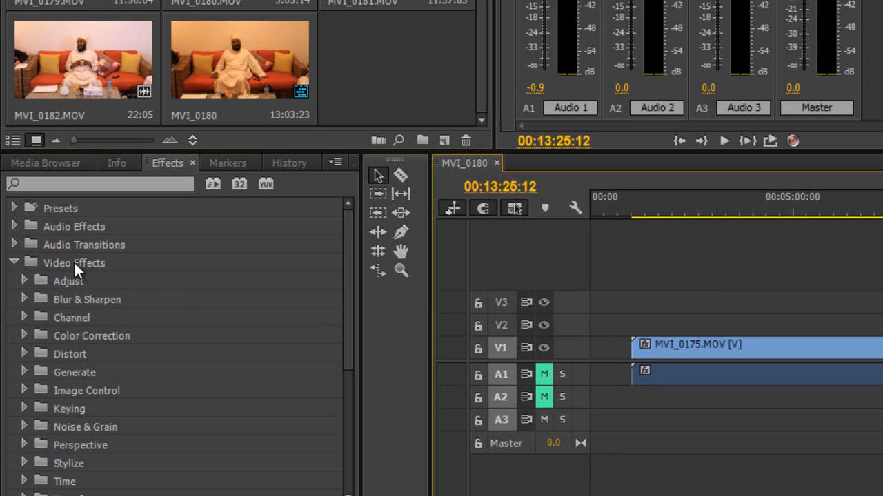
Step: Apply the Three-Way Color Corrector from the Color Correction video effects to the MVI_0175.MOV clip
click(14, 263)
click(14, 282)
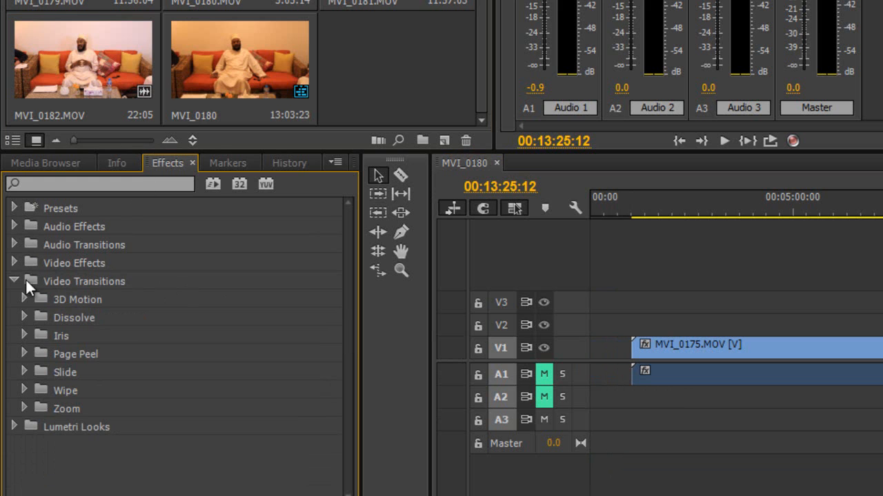
click(14, 281)
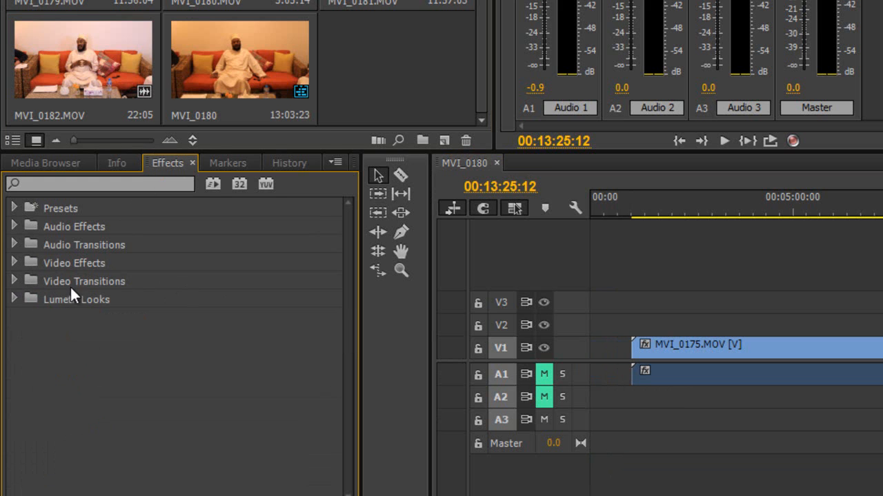
click(13, 262)
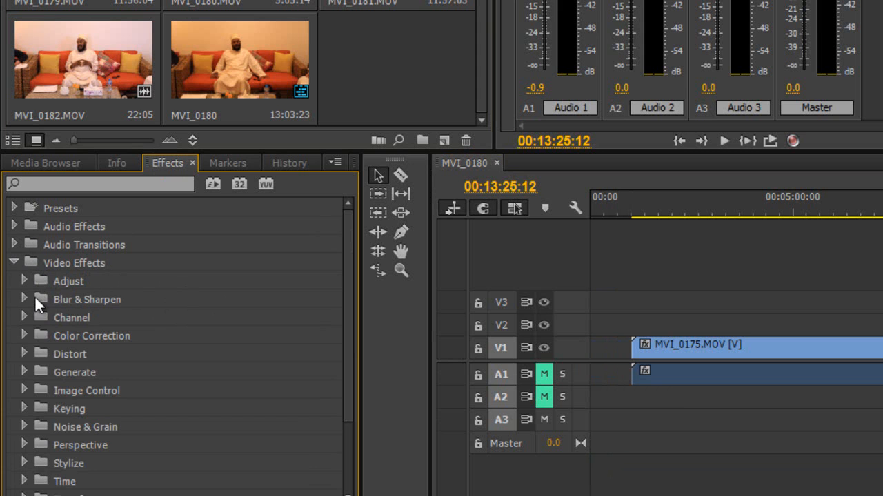
click(24, 335)
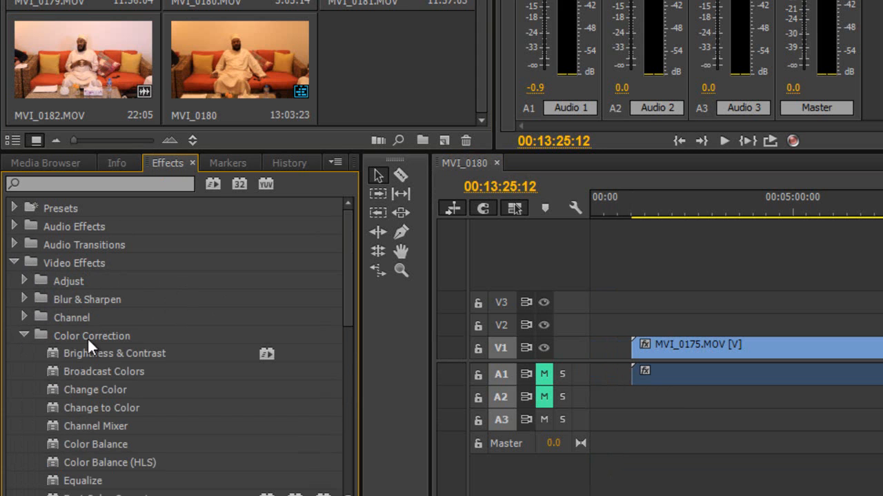
scroll(150, 353, down, 5)
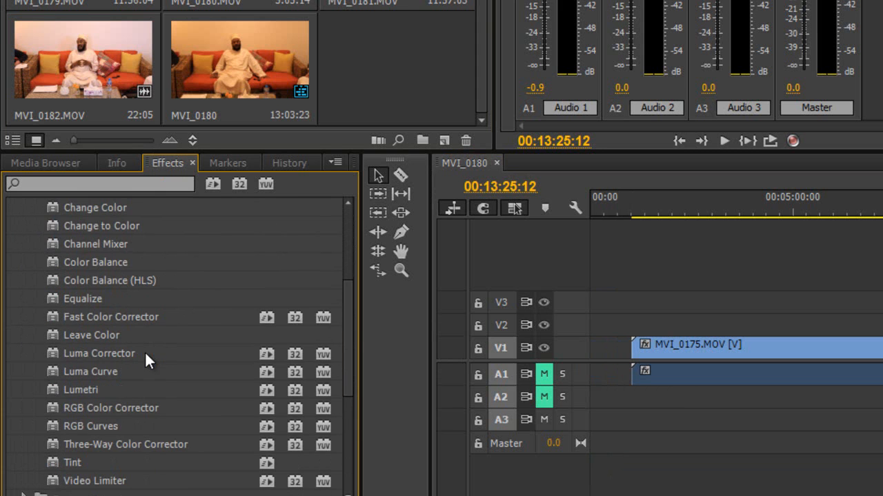
click(82, 444)
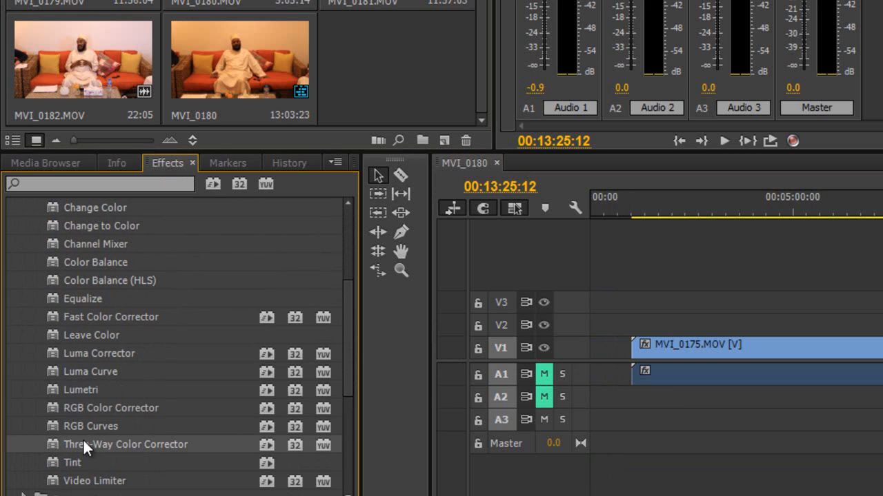
drag(87, 445, 729, 357)
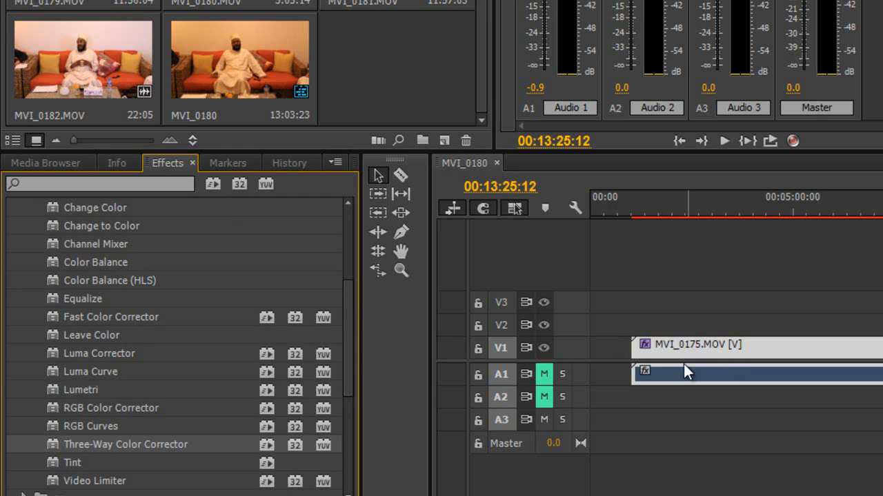
Step: Place the playhead at 00:02:37:18 and show the clip's Three-Way Color Corrector settings in a wider view
click(699, 208)
drag(700, 206, 698, 209)
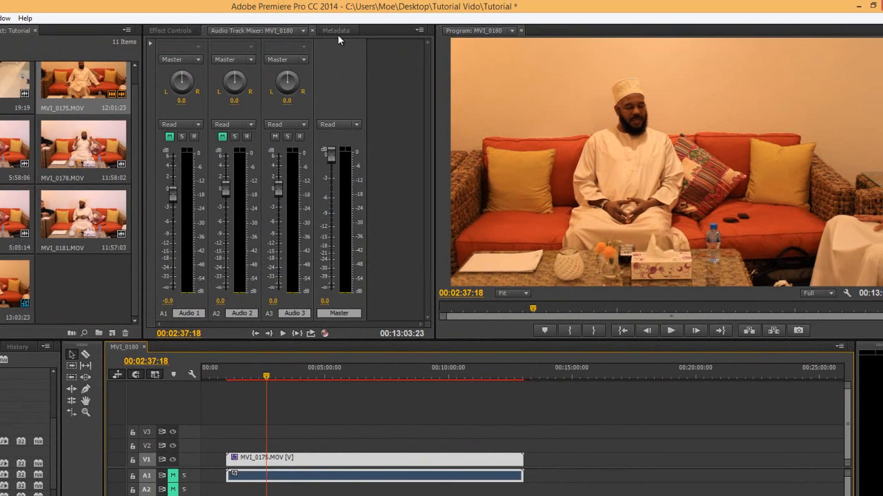
click(169, 31)
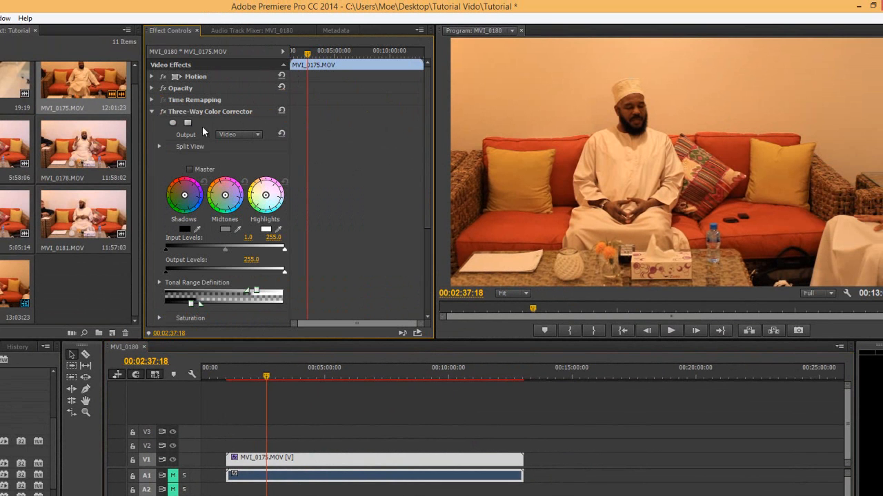
drag(140, 129, 21, 130)
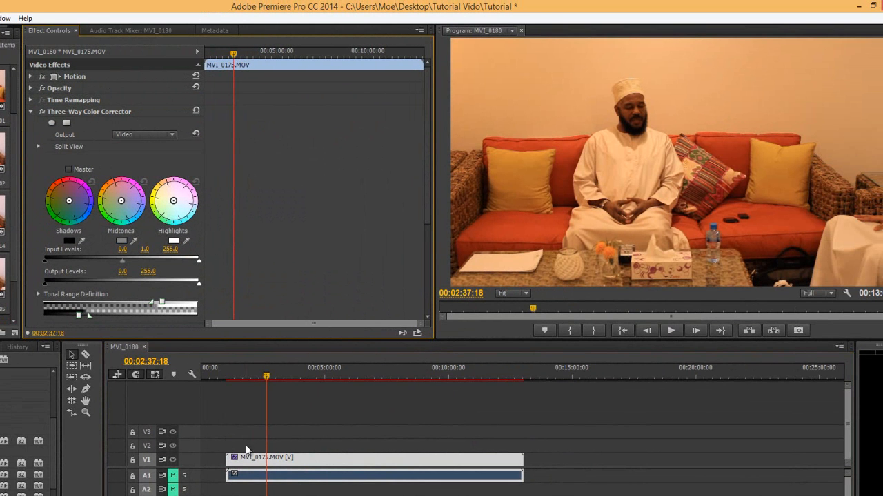
Step: Remove the Three-Way Color Corrector effect from MVI_0175.MOV
click(55, 110)
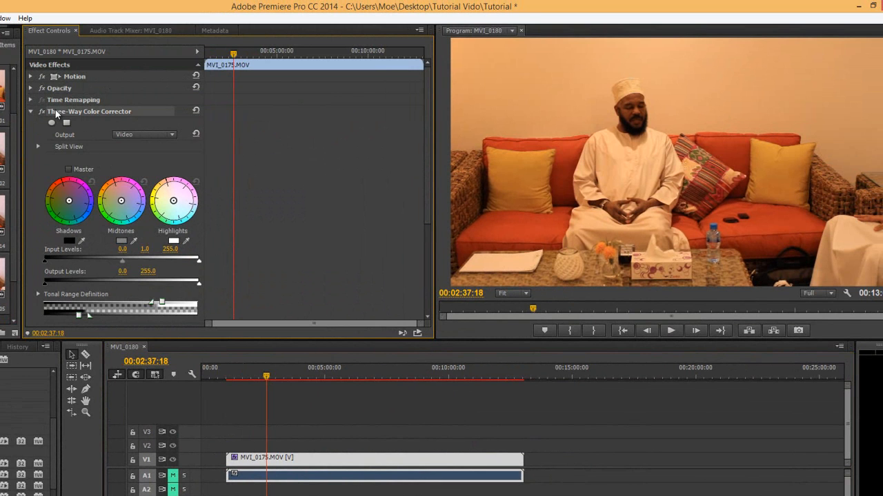
key(Delete)
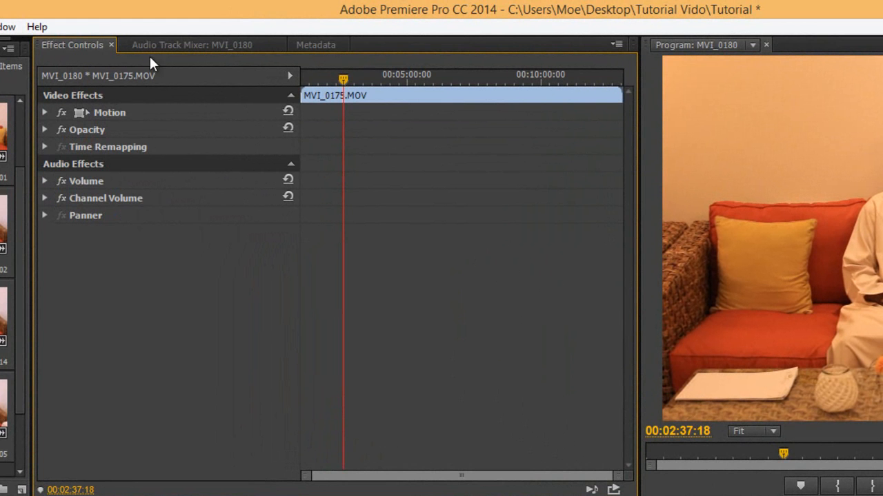
Step: Compare the clip's effect controls with the sequence's Audio Track Mixer, leaving the mixer open
click(167, 43)
click(92, 44)
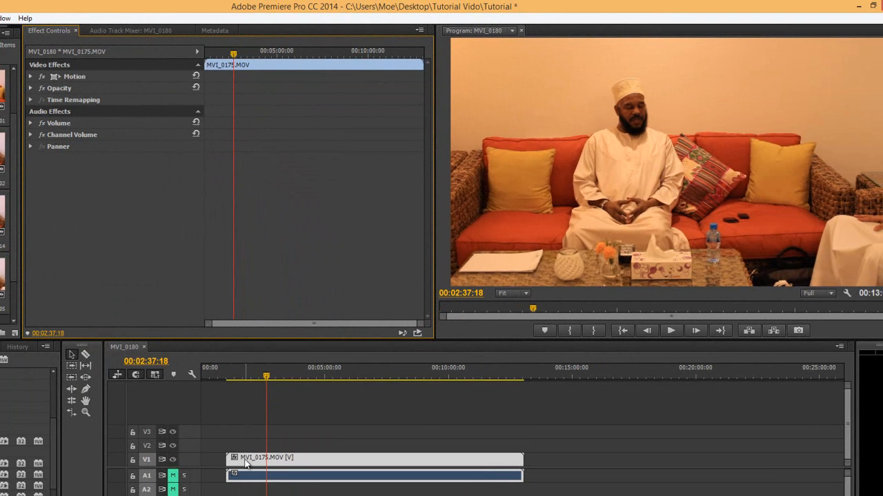
click(135, 31)
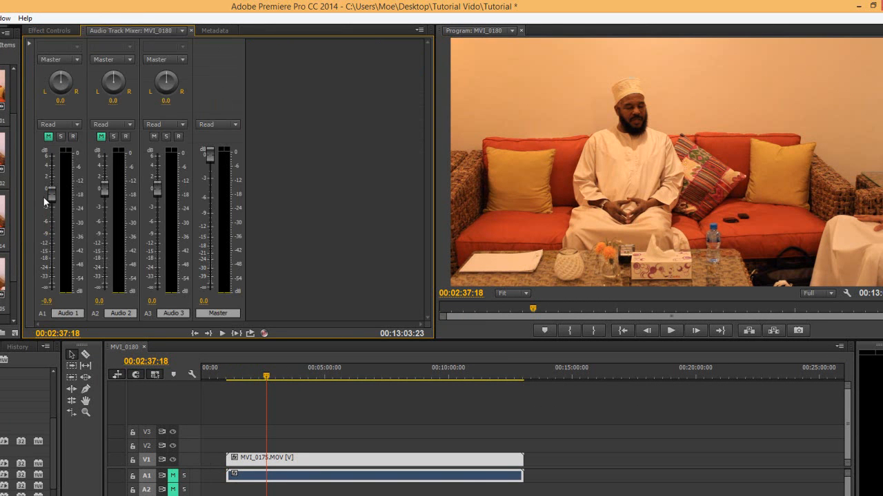
Step: Place MVI_0180.MOV after MVI_0175.MOV in the sequence and try different Audio 1 track levels in the mixer
drag(3, 221, 542, 476)
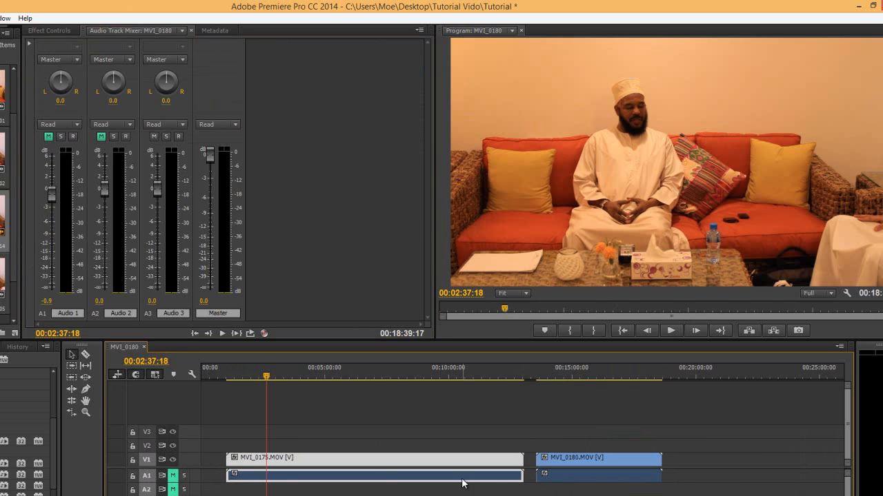
drag(49, 195, 49, 206)
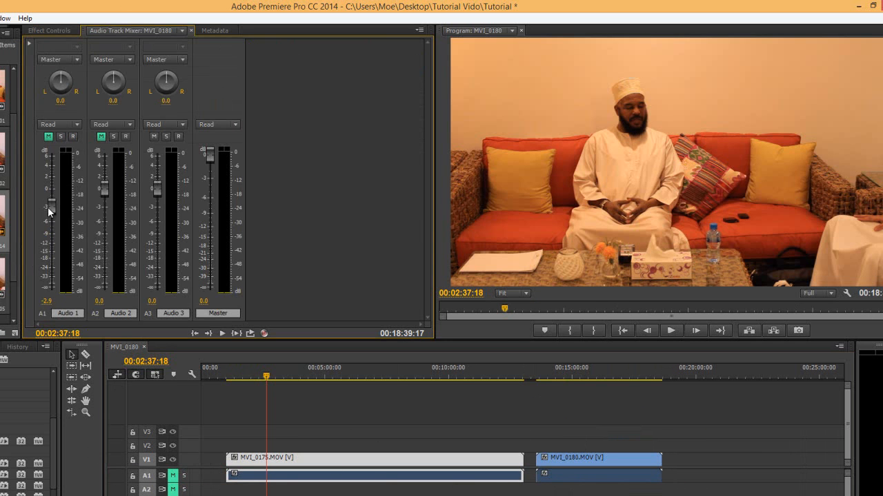
click(261, 460)
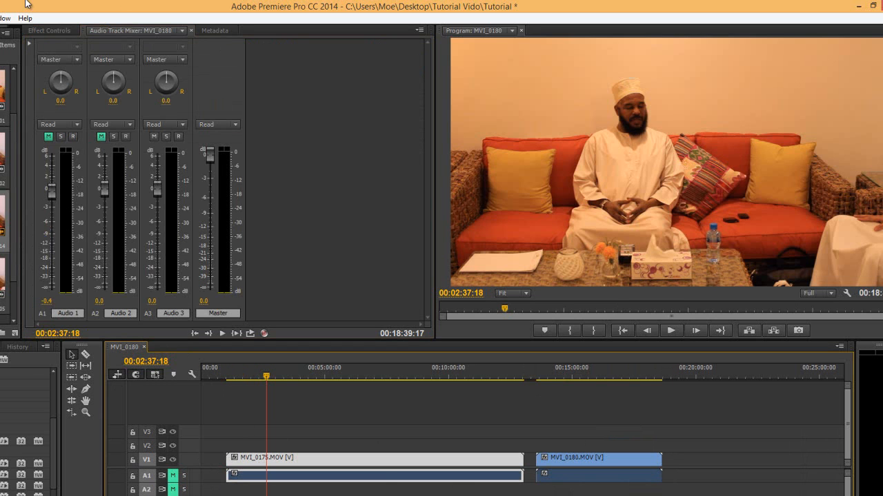
click(564, 473)
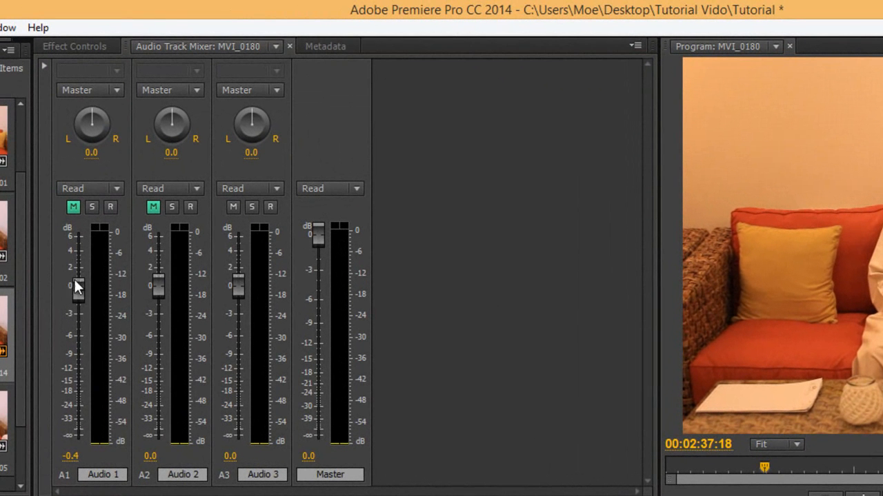
mouse_move(75, 286)
mouse_down()
mouse_move(75, 310)
mouse_move(75, 297)
mouse_up()
Step: Show the Volume effect settings of MVI_0175.MOV and place the playhead at the clip's start, 00:01:02:00
click(58, 47)
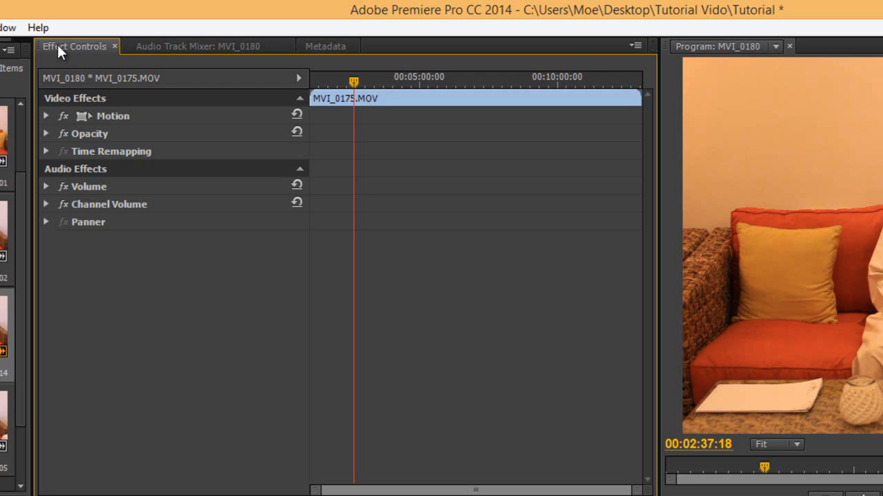
click(46, 187)
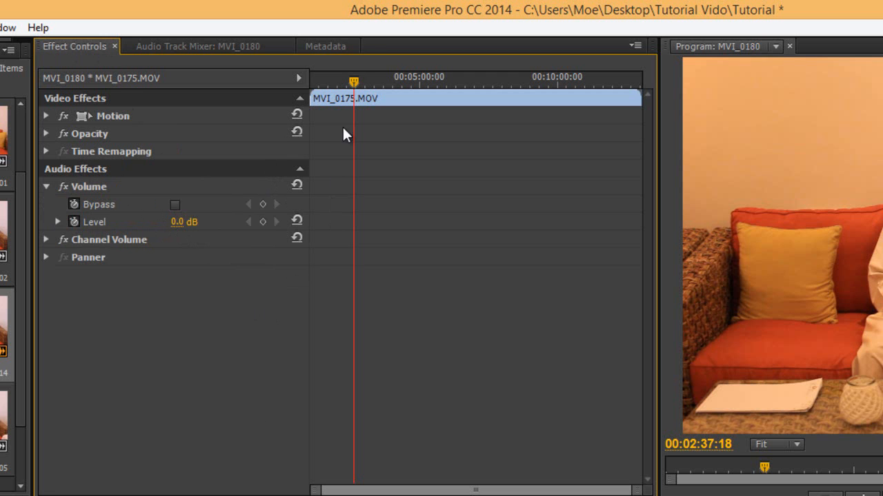
drag(353, 81, 274, 124)
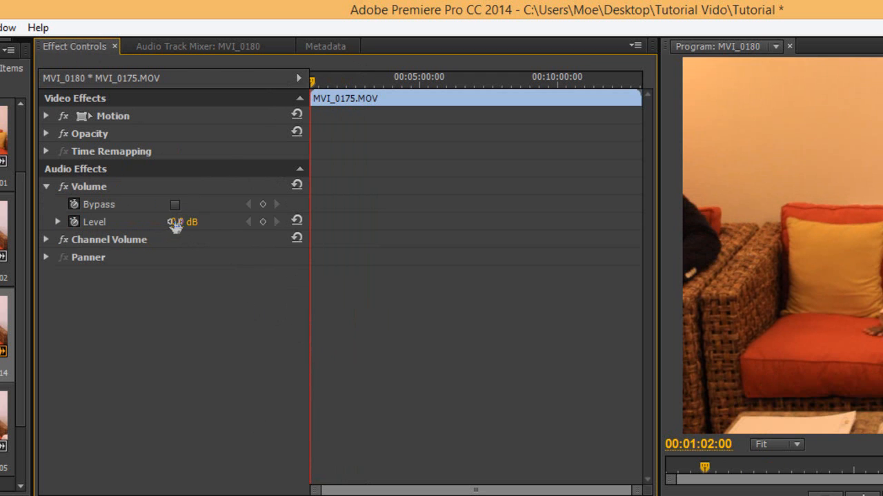
Step: Try lower and higher Volume levels at the start of MVI_0175.MOV, ending at -5.2 dB
drag(173, 225, 156, 228)
drag(173, 225, 269, 235)
drag(187, 223, 138, 232)
mouse_move(177, 228)
mouse_down()
mouse_move(197, 225)
mouse_move(187, 229)
mouse_up()
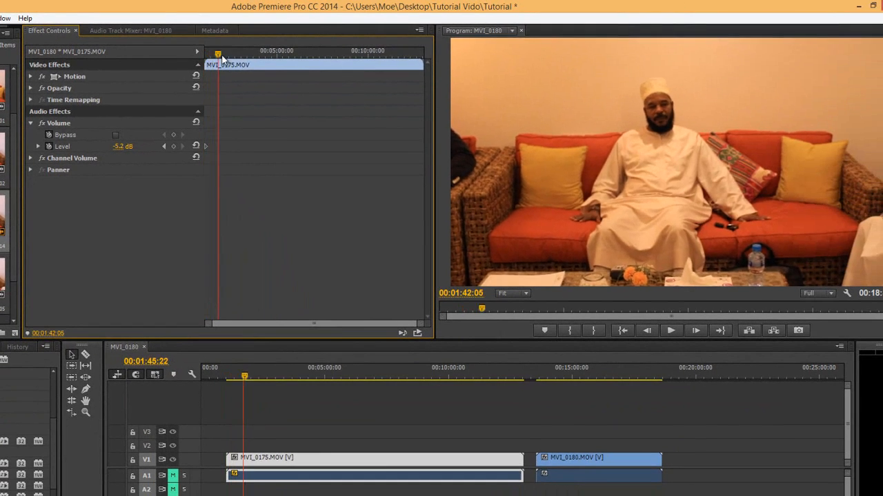
Step: Set the Volume level of the MVI_0180.MOV clip to 6.0 dB with the playhead at 00:14:37:12
drag(222, 58, 482, 98)
drag(552, 378, 561, 382)
click(570, 457)
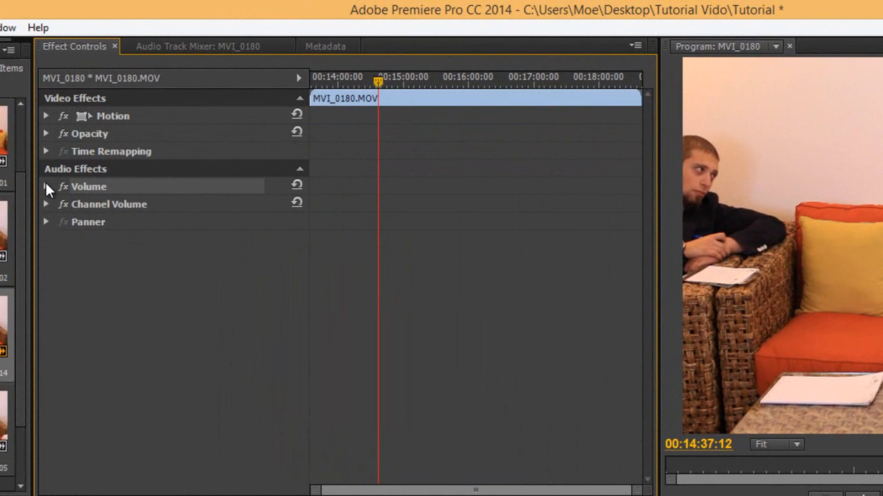
click(30, 123)
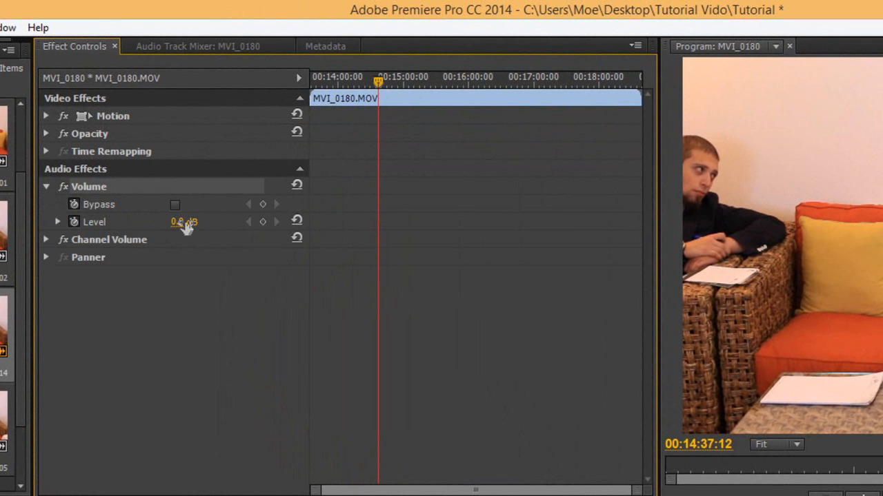
drag(173, 227, 227, 230)
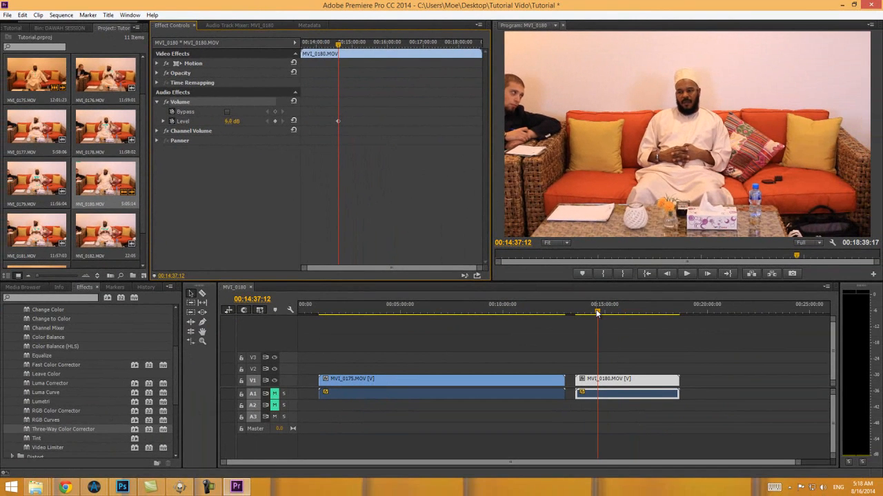
Step: Select MVI_0175.MOV and set its Volume level to -6.1 dB near the clip's start, at 00:01:06:01
drag(597, 313, 328, 317)
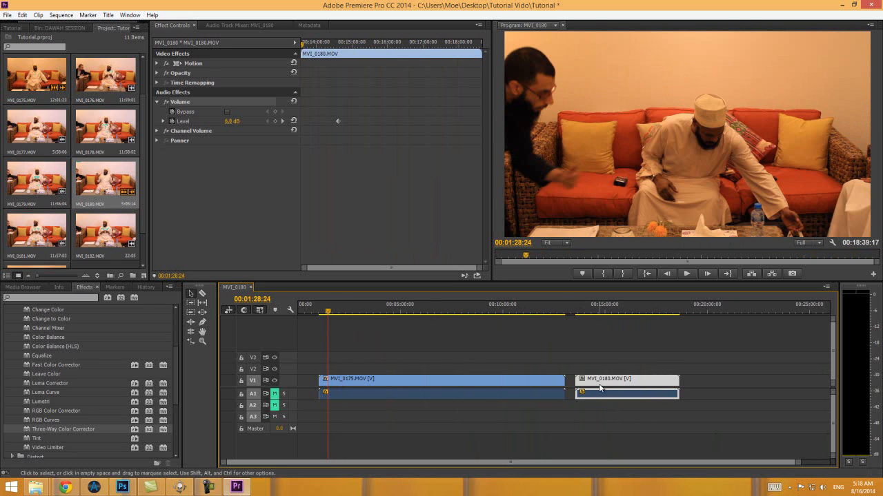
click(370, 381)
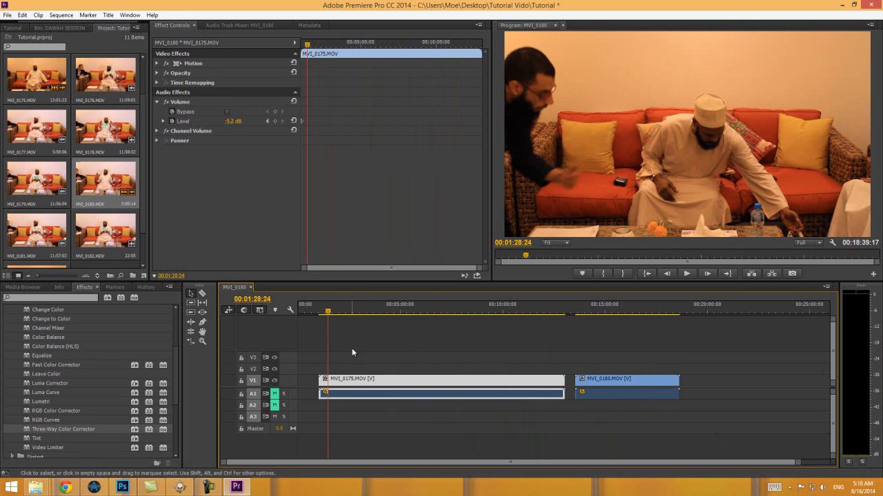
drag(328, 312, 321, 316)
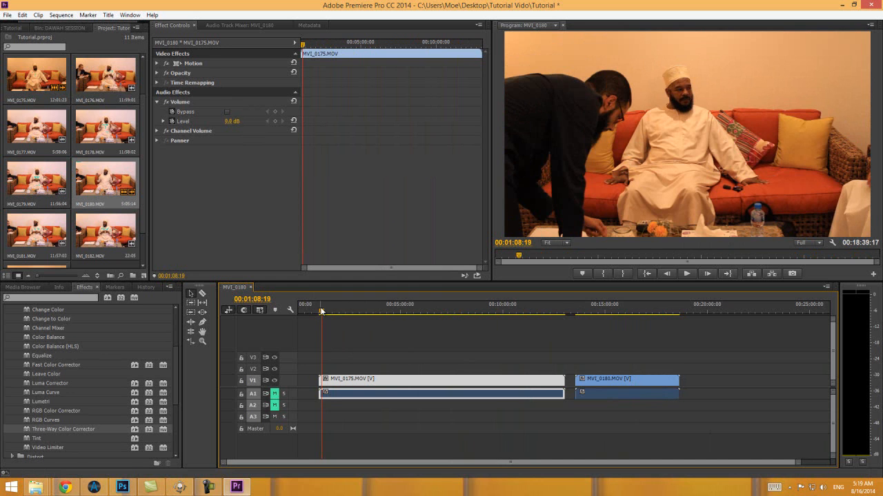
click(322, 313)
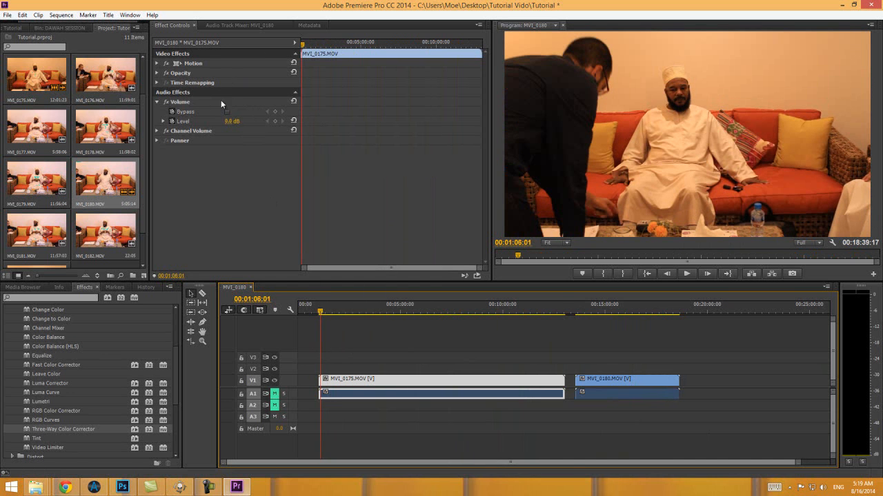
drag(227, 123, 218, 123)
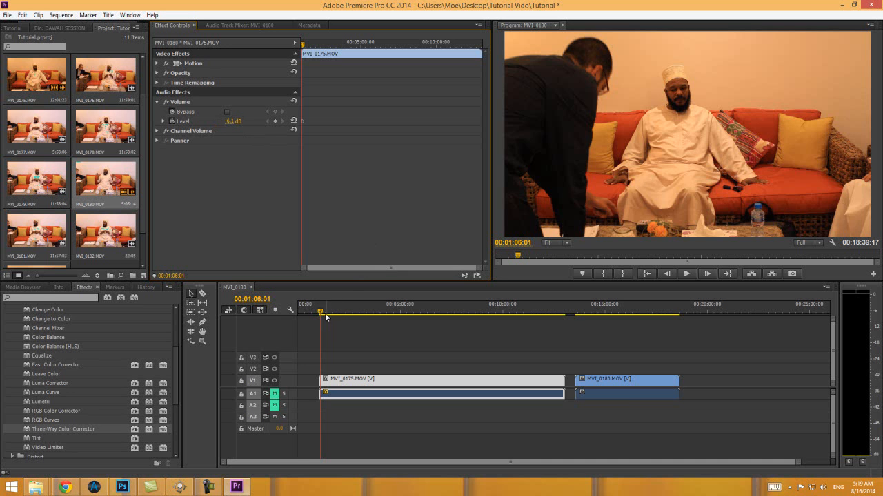
Step: Raise the Volume level of MVI_0175.MOV to 6.0 dB at 00:07:47:18 and widen the keyframe timeline
drag(319, 314, 456, 314)
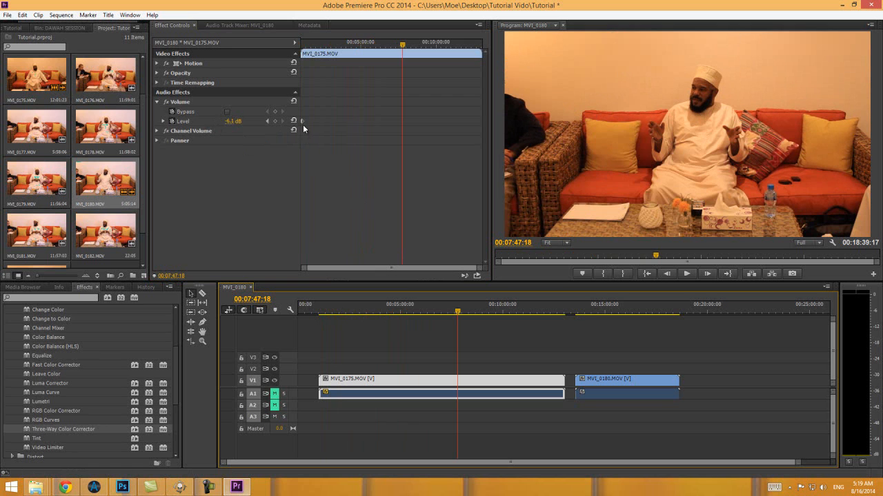
drag(235, 121, 252, 122)
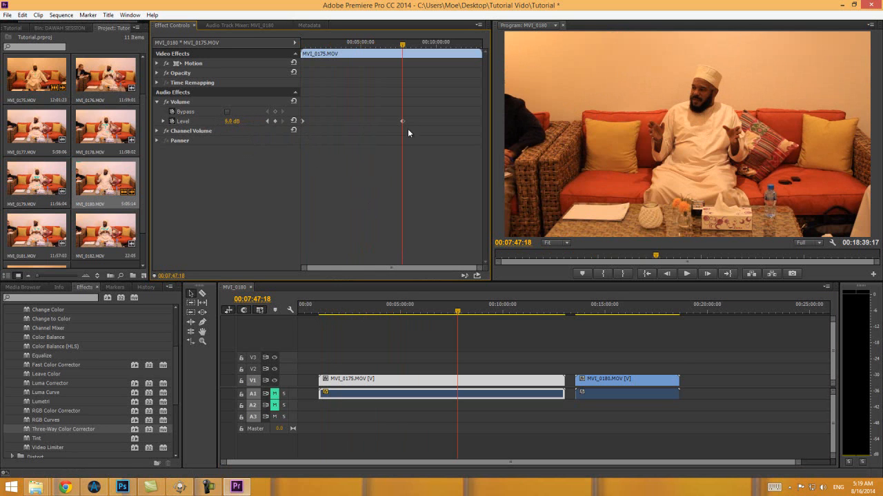
drag(300, 226, 271, 216)
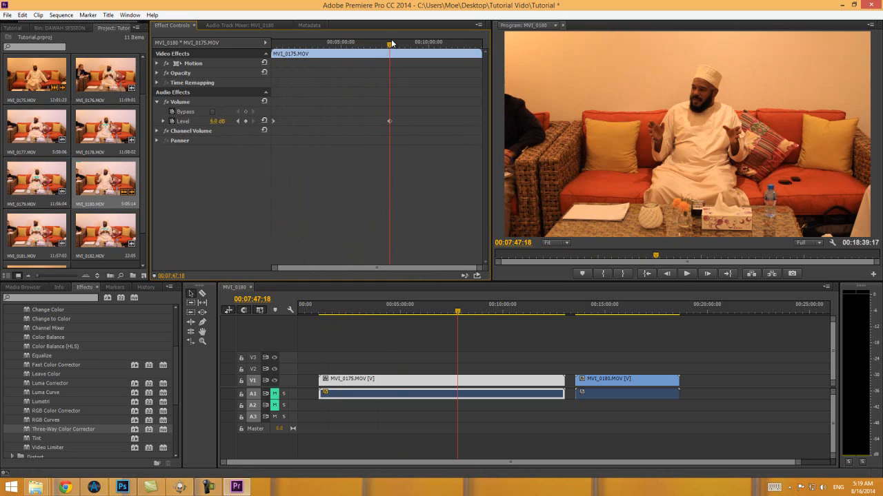
mouse_move(390, 47)
mouse_down()
mouse_move(280, 55)
mouse_move(386, 57)
mouse_up()
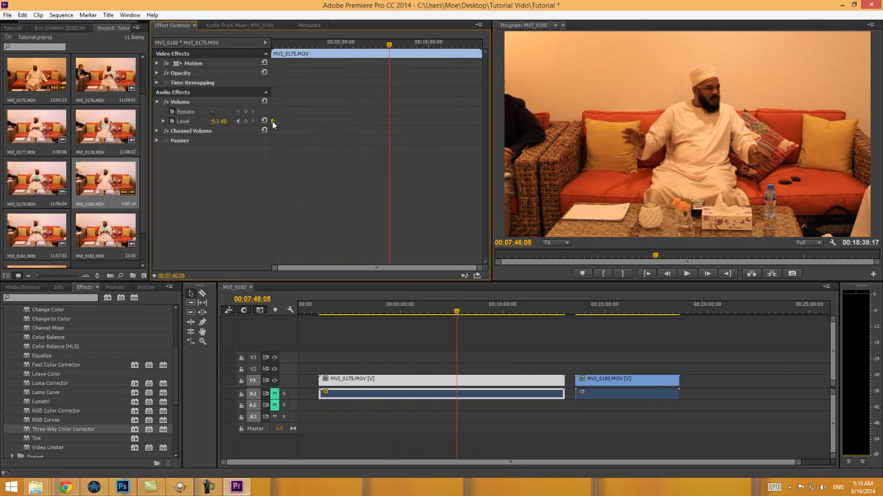
Step: Add a Volume level keyframe of 0.0 dB to MVI_0175.MOV at 00:11:19:08
drag(383, 44, 445, 55)
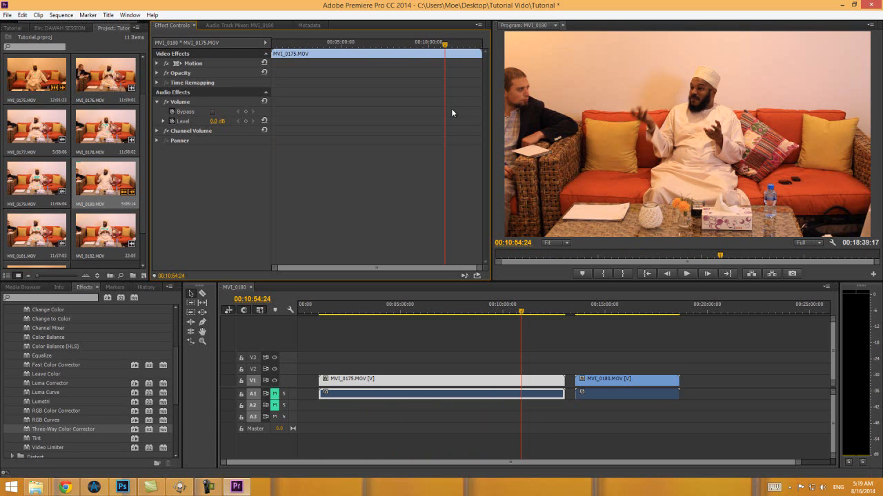
drag(521, 314, 529, 312)
click(245, 121)
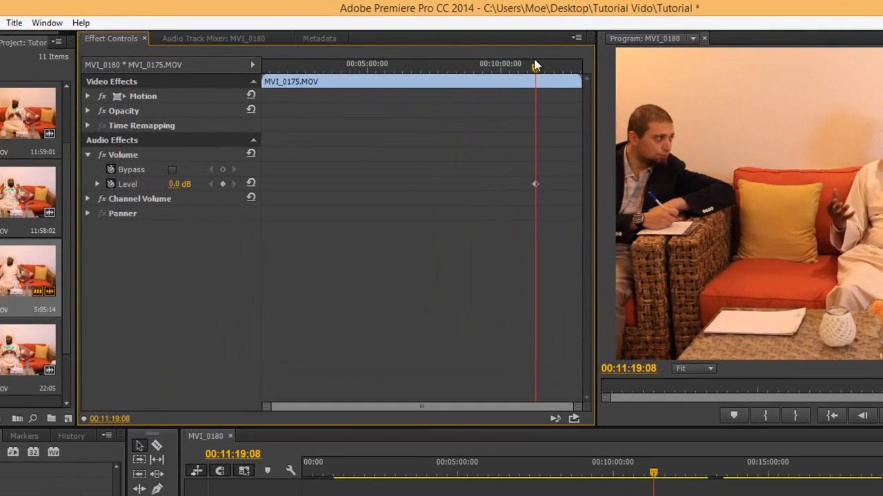
Step: Fade the audio of MVI_0175.MOV out by setting its Volume level to -287.5 dB at the clip's end, 00:13:03:23
drag(451, 44, 490, 42)
drag(655, 78, 658, 80)
drag(177, 222, 124, 223)
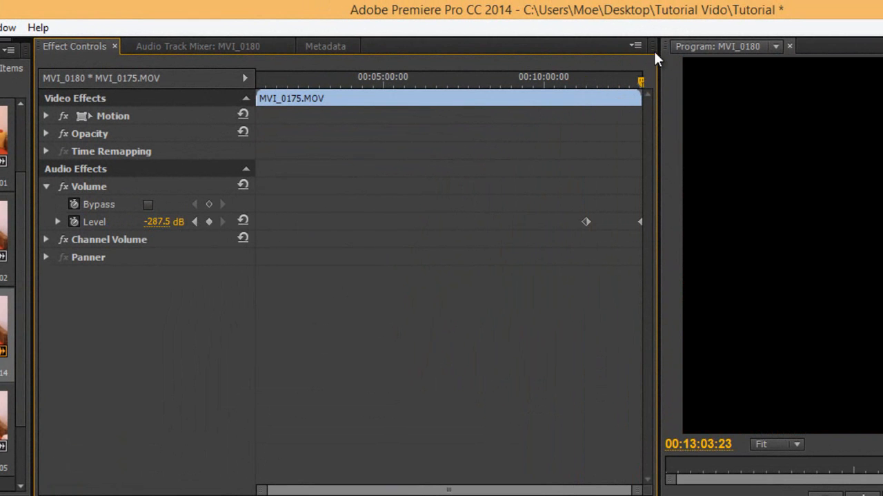
Step: Unmute track A1 and preview the start of the fade-out on MVI_0175.MOV with the end section of the timeline enlarged
drag(637, 81, 590, 95)
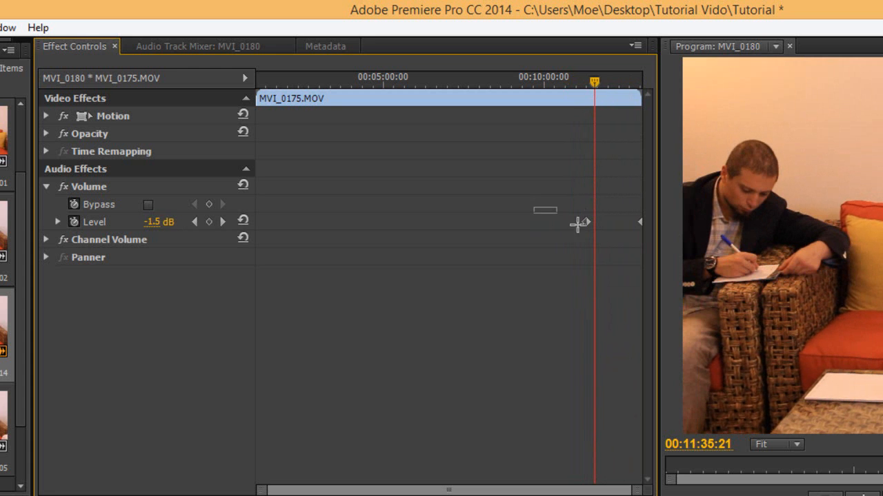
drag(555, 211, 642, 232)
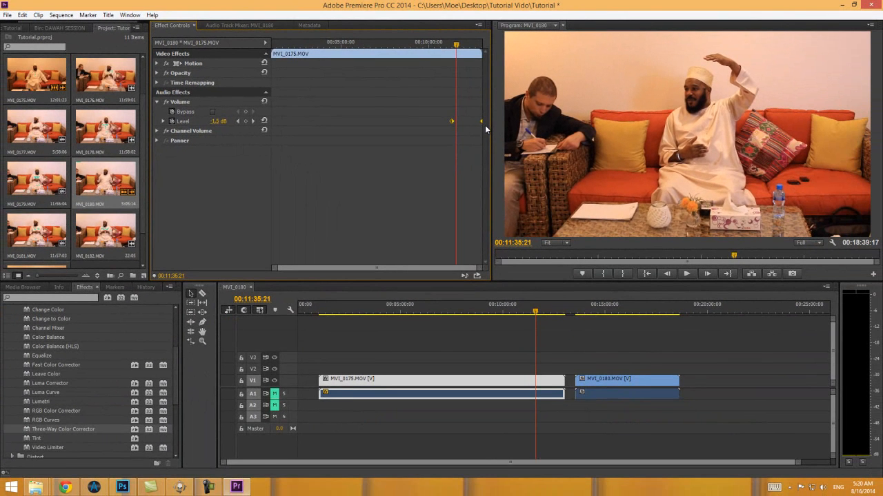
click(274, 394)
drag(537, 312, 519, 312)
key(space)
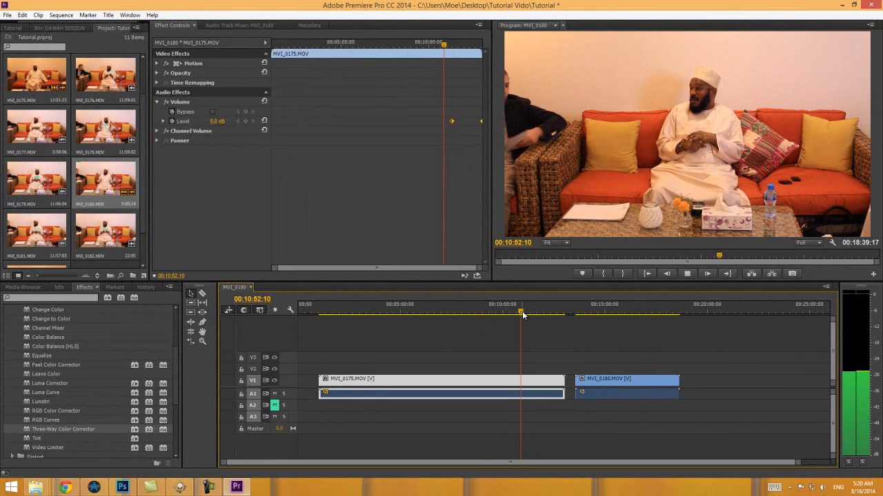
drag(526, 312, 529, 313)
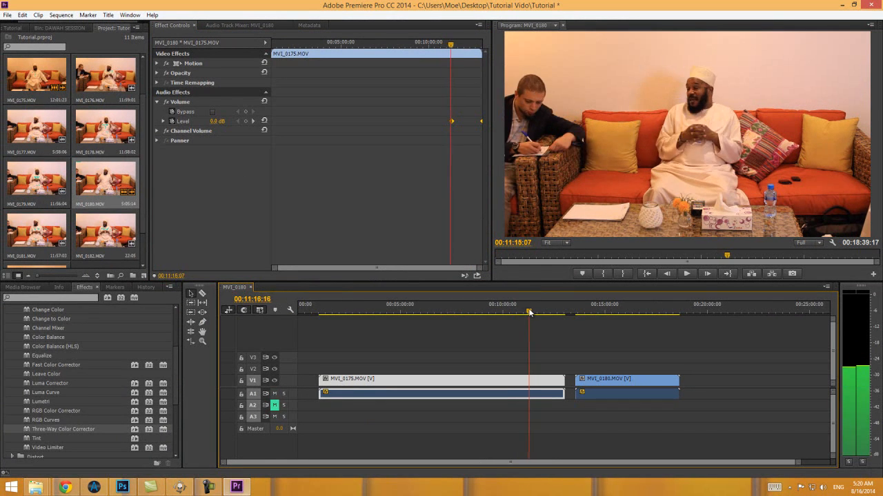
key(space)
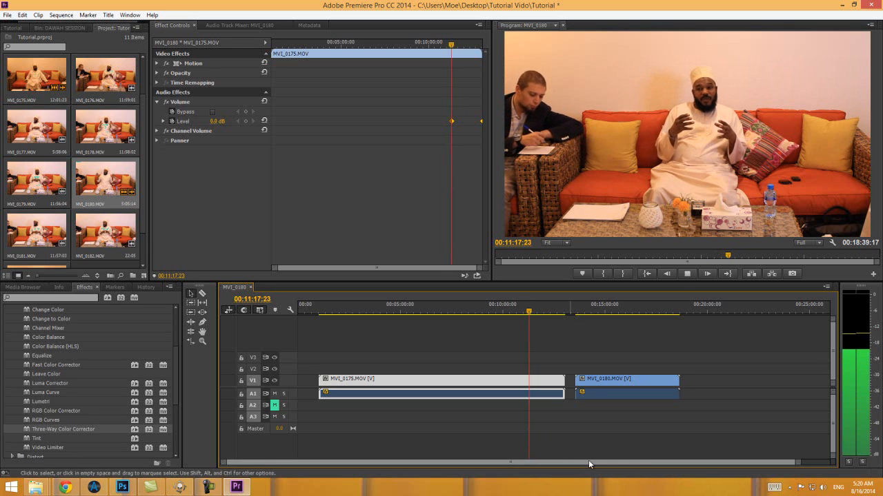
drag(797, 462, 623, 463)
key(space)
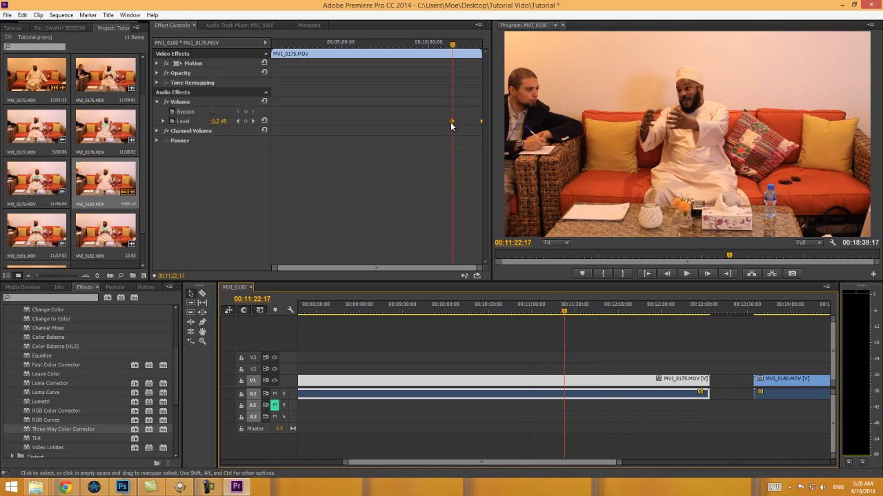
Step: Shorten the fade-out by moving its 0.0 dB Level keyframe to 00:12:48:06, keeping the last keyframe at the clip's end, and mute A1
drag(454, 123, 465, 124)
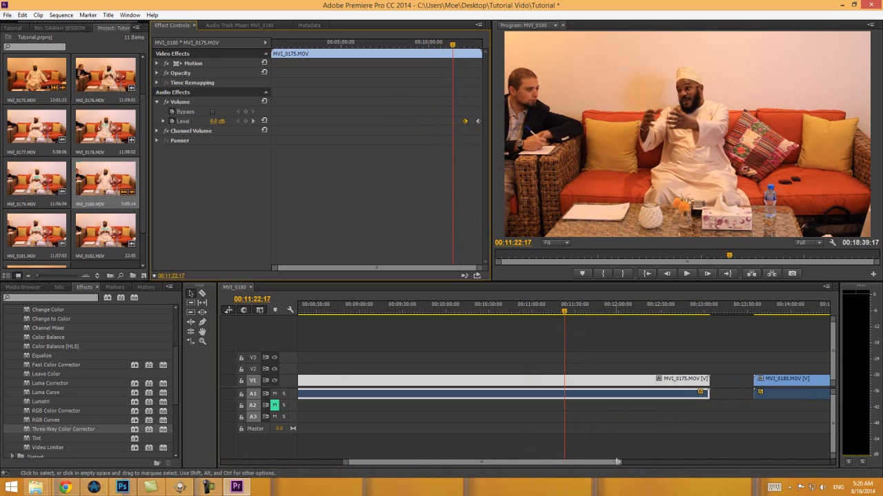
drag(619, 460, 587, 455)
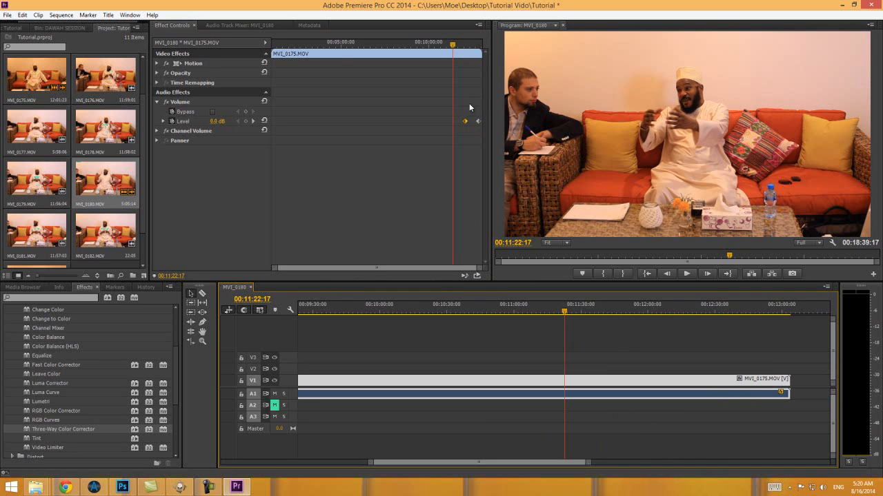
click(480, 121)
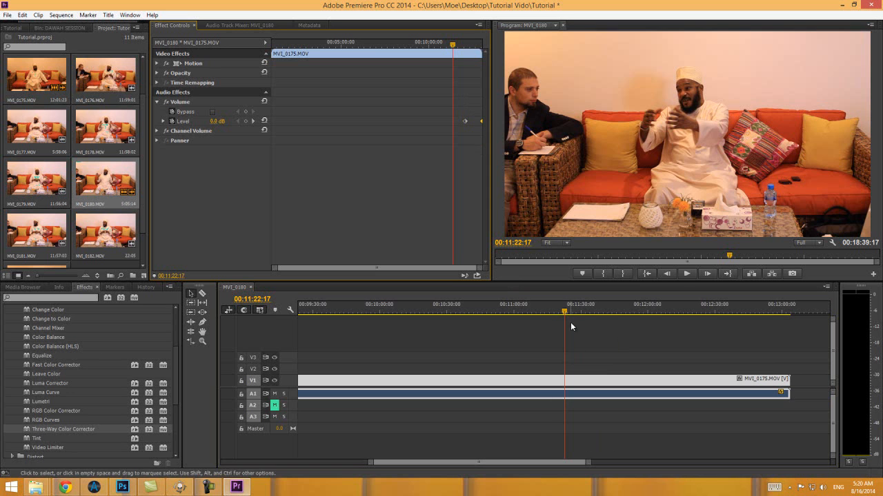
drag(566, 315, 755, 315)
click(274, 393)
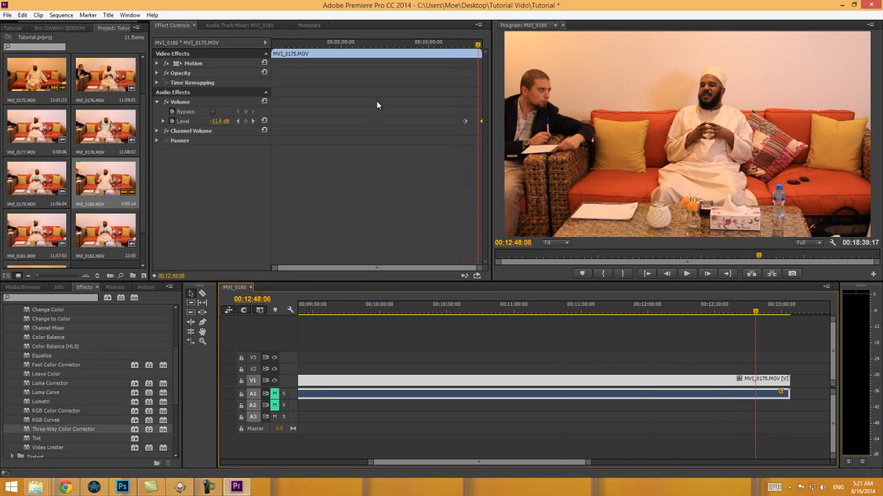
drag(465, 121, 478, 122)
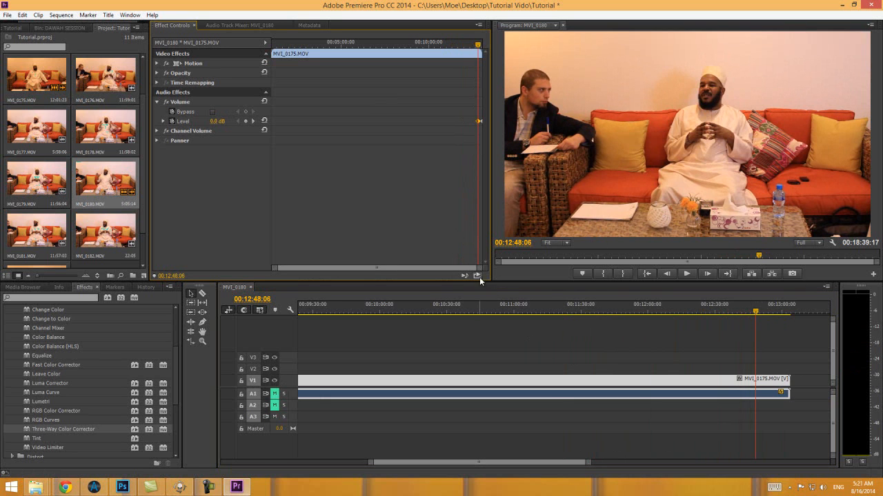
drag(480, 268, 449, 261)
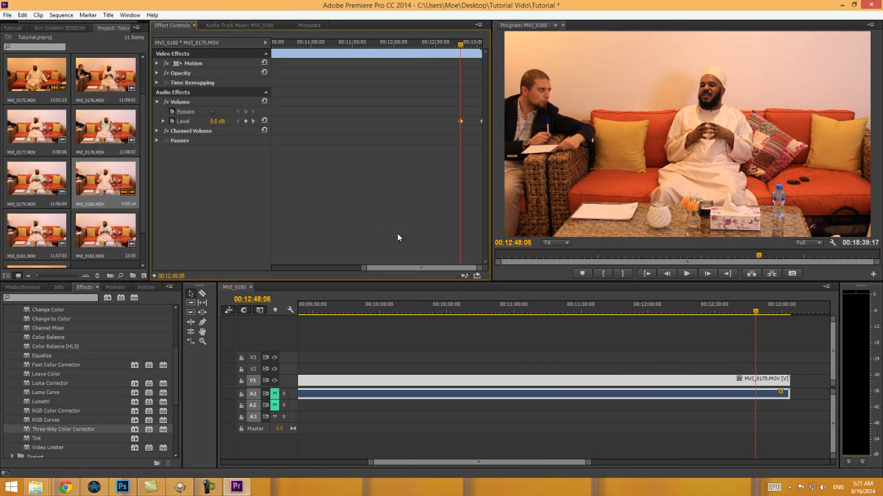
Step: Examine the Volume level along the fade-out of MVI_0175.MOV at several playhead positions between 00:12:48:06 and the clip's end
drag(362, 273, 395, 268)
drag(336, 271, 378, 273)
drag(450, 268, 376, 269)
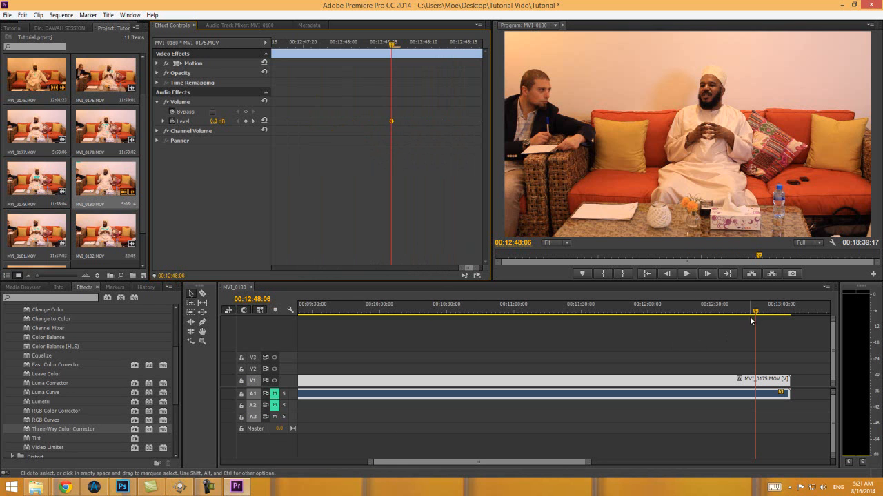
drag(755, 312, 776, 315)
click(473, 270)
click(473, 270)
drag(465, 271, 427, 266)
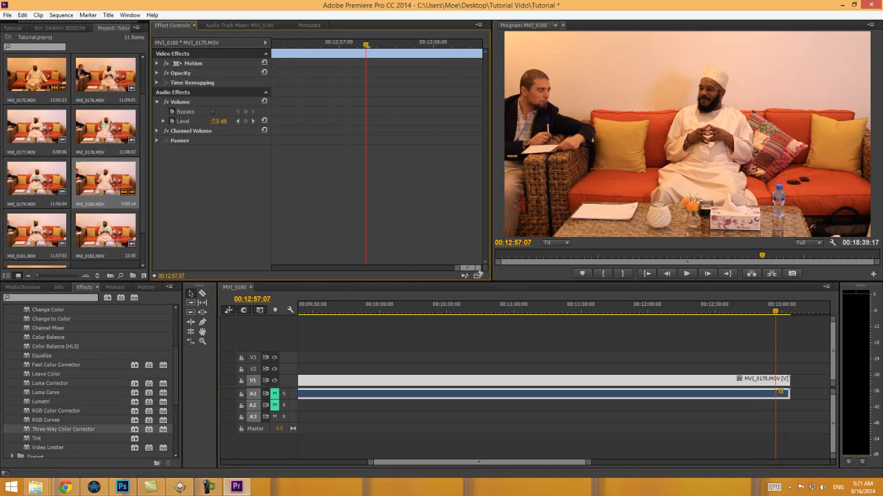
click(475, 271)
drag(459, 271, 423, 270)
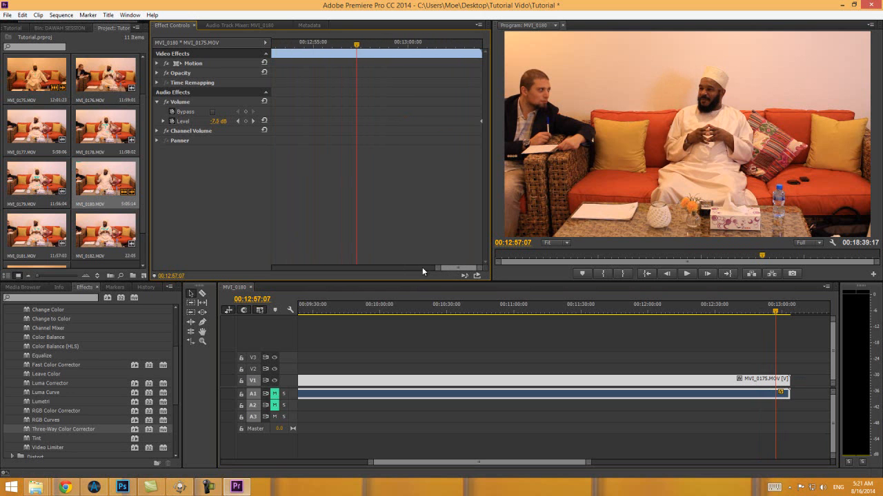
drag(716, 312, 787, 313)
drag(436, 268, 333, 267)
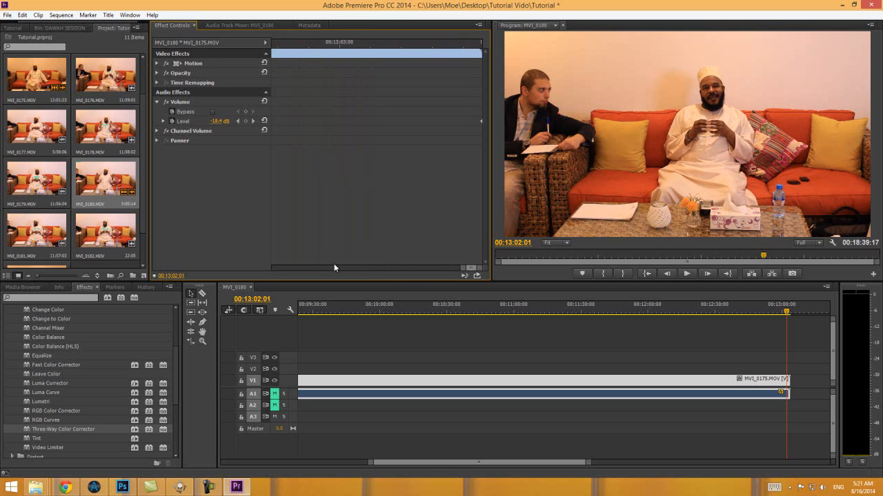
drag(463, 268, 422, 268)
click(766, 311)
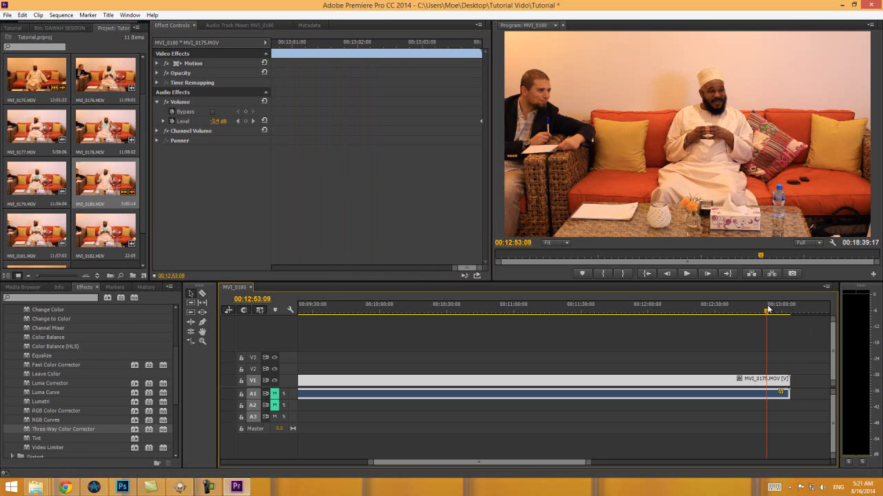
Step: Shorten the audio fade-out of MVI_0175.MOV by moving its first Level keyframe to about 00:12:58
click(500, 344)
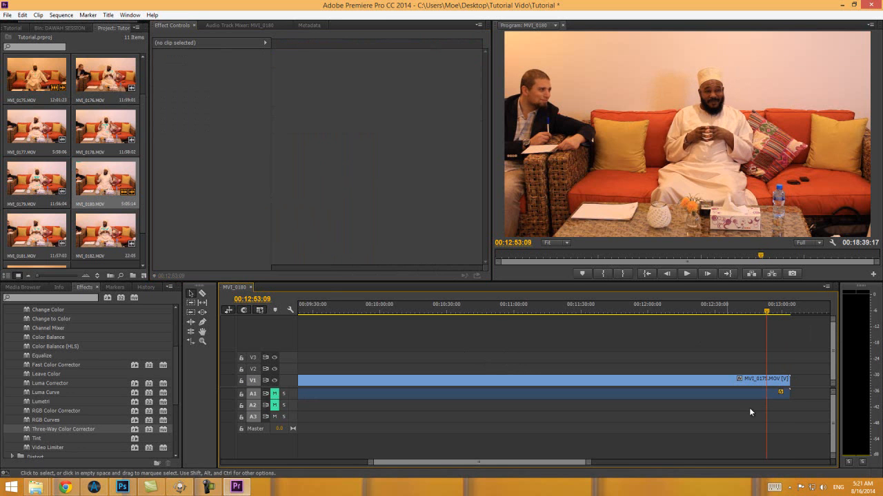
click(744, 382)
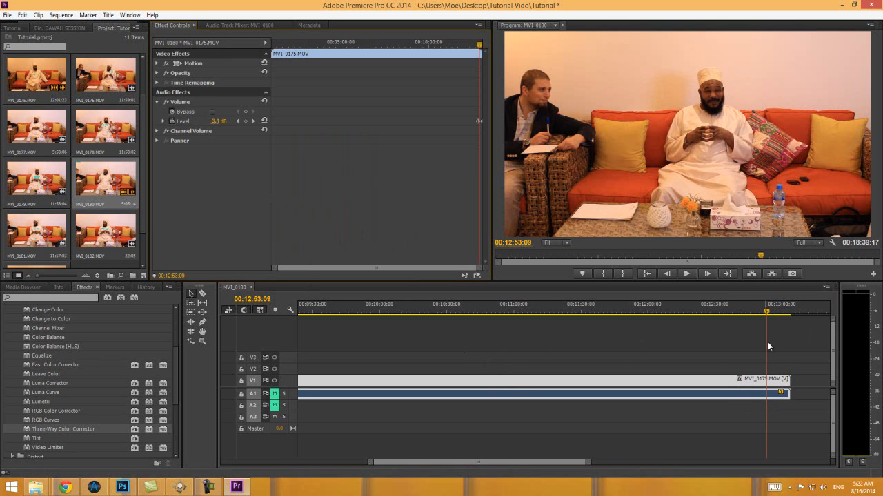
click(714, 368)
click(715, 382)
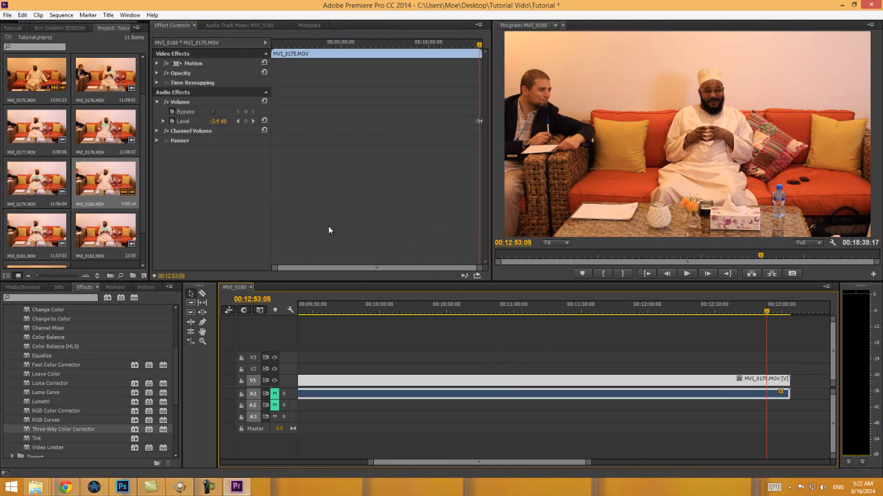
drag(274, 271, 348, 267)
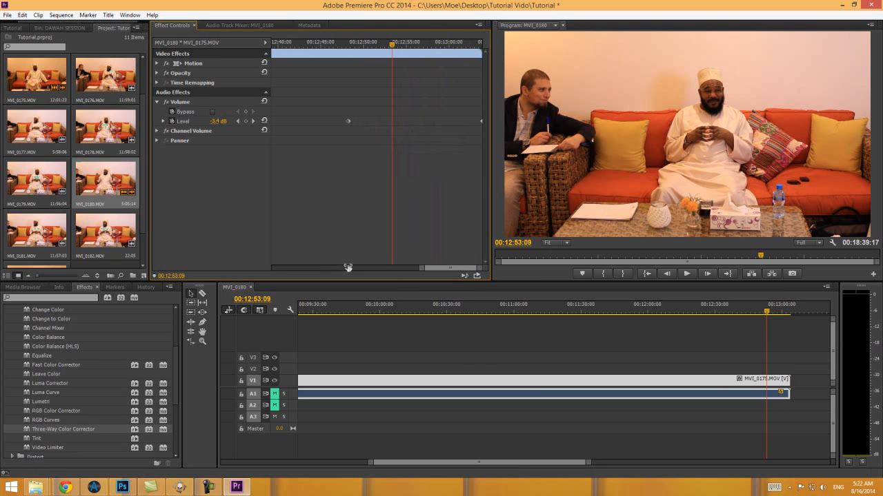
drag(348, 122, 432, 117)
Step: Unmute track A1 and play the end of MVI_0175.MOV to hear the shortened fade-out
key(space)
click(274, 393)
key(space)
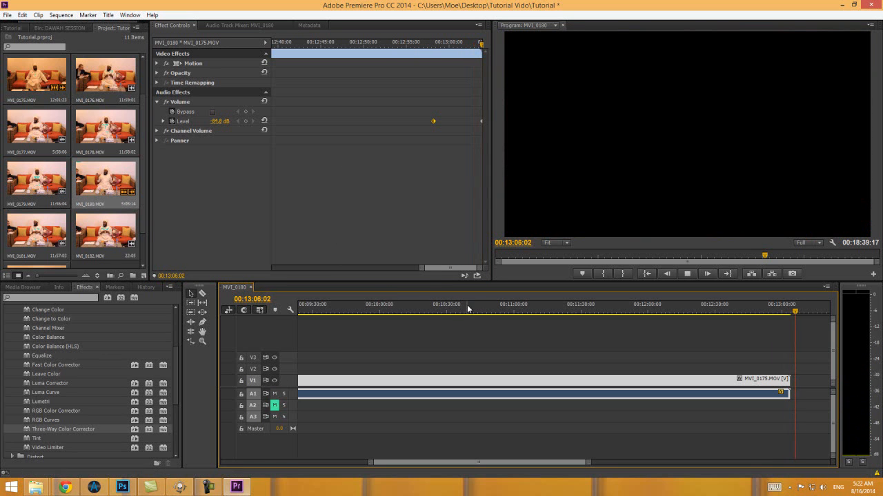
key(space)
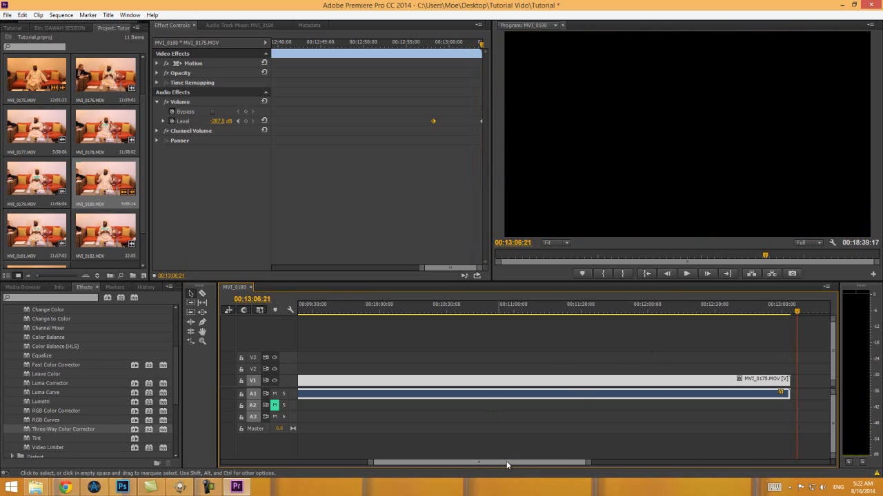
Step: Collapse the Volume settings, widen the parameter column in Effect Controls, and place the playhead at 00:10:10:13
click(156, 101)
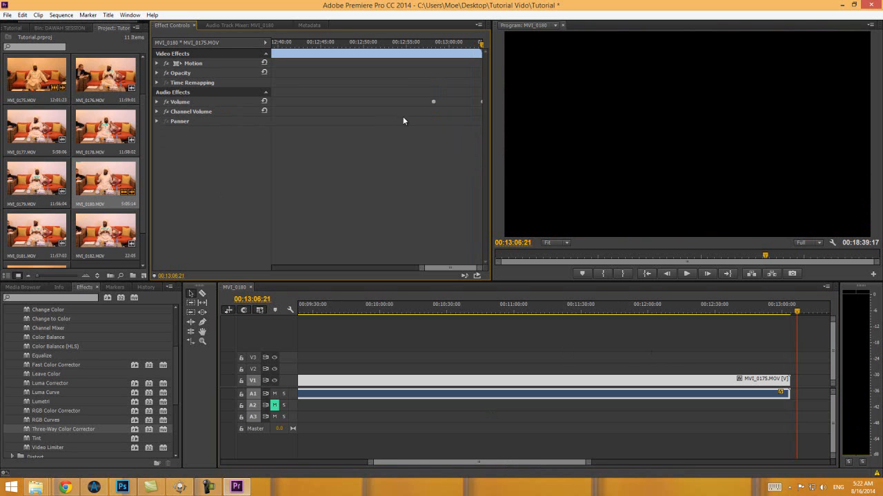
drag(271, 125, 365, 118)
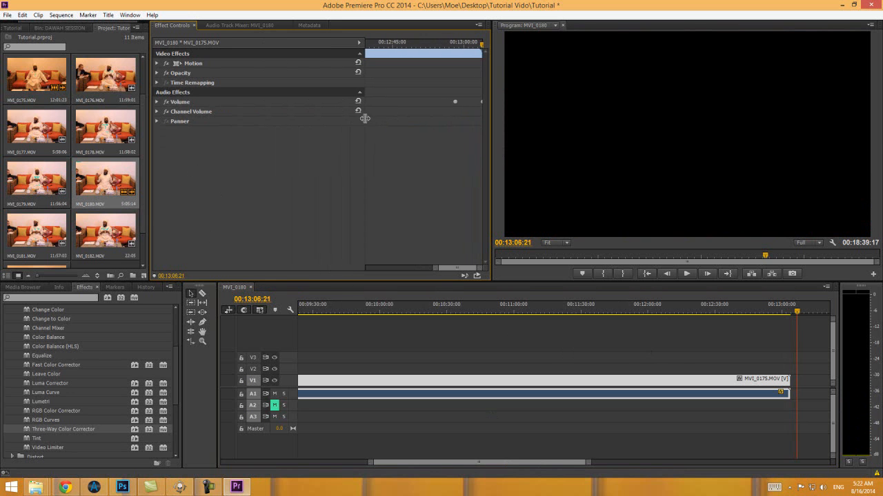
click(404, 311)
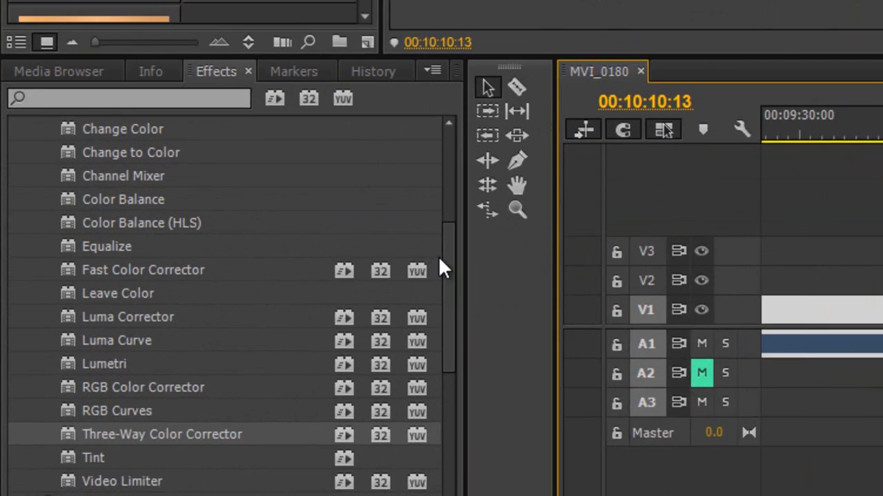
Step: Apply the Three-Way Color Corrector from the Color Correction video effects to MVI_0175.MOV on V1
drag(176, 360, 176, 325)
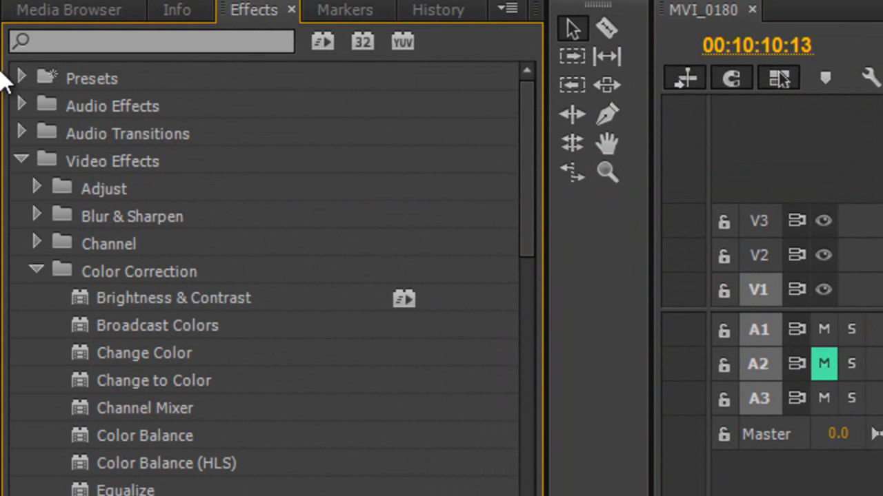
click(22, 161)
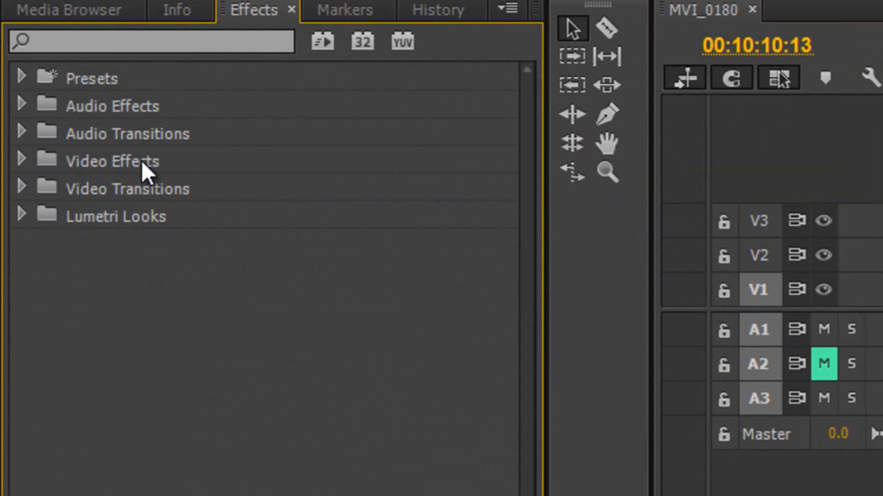
click(21, 160)
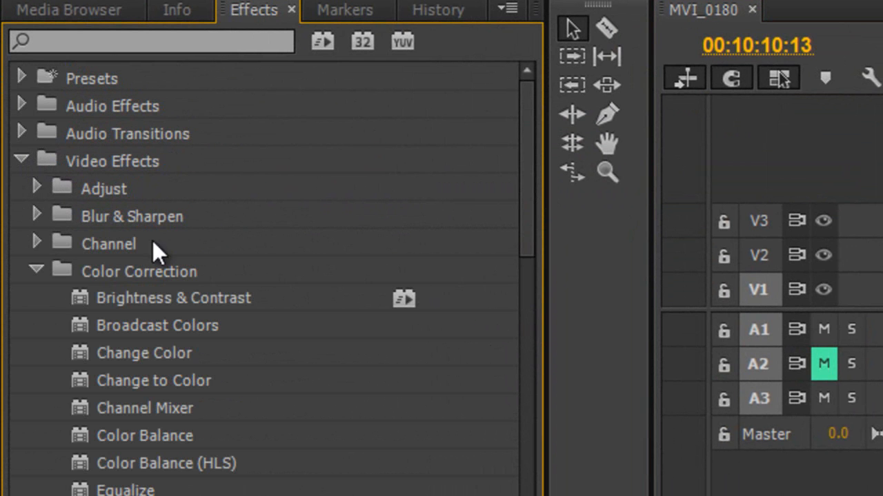
click(35, 263)
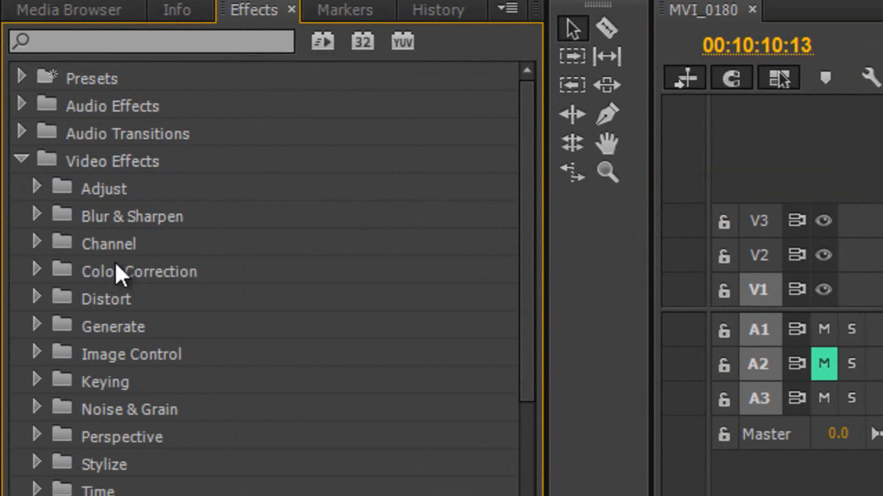
click(38, 262)
scroll(118, 297, down, 5)
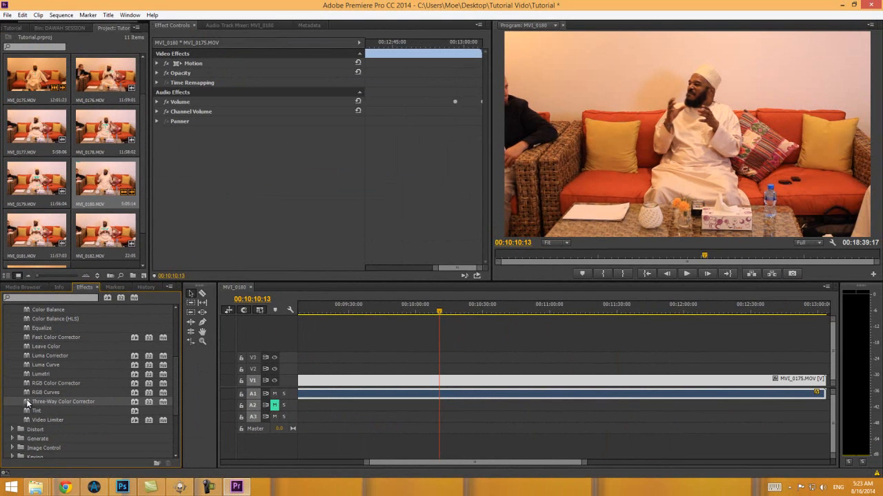
drag(27, 405, 326, 385)
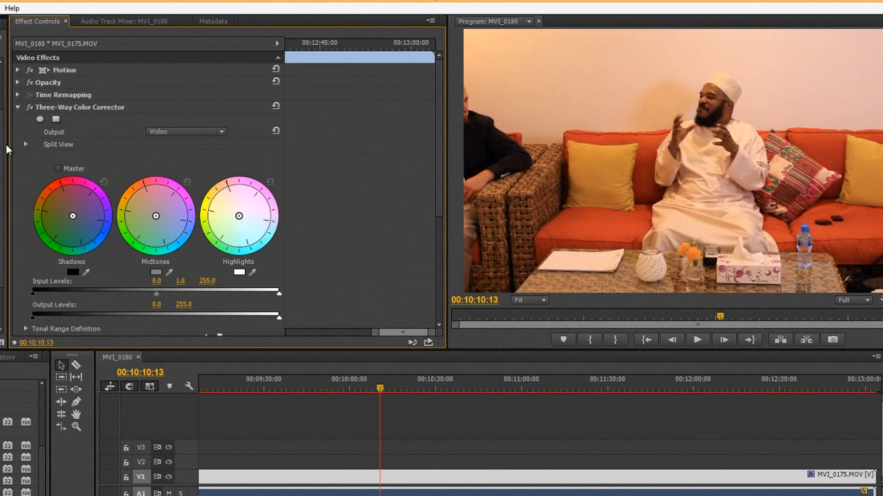
key(ctrl+z)
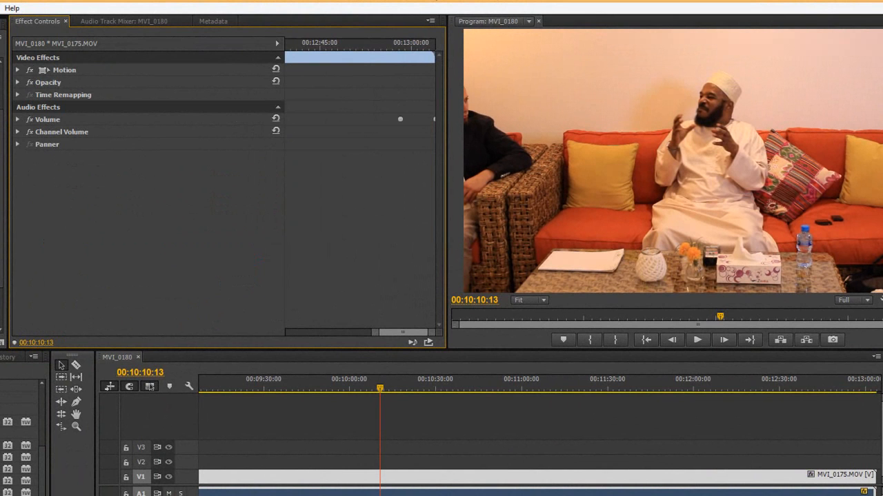
drag(29, 458, 241, 486)
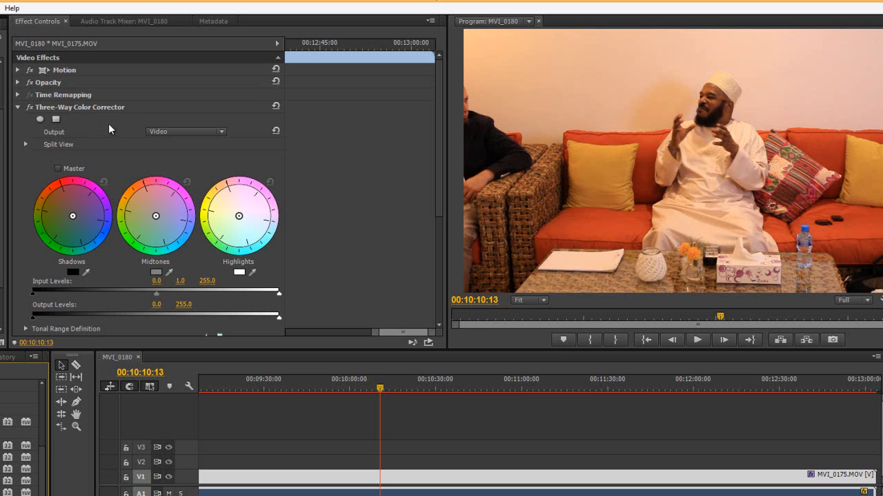
Step: Sample the white paper on the table as the Highlights color and a black area of the picture as the Shadows color
scroll(424, 215, down, 3)
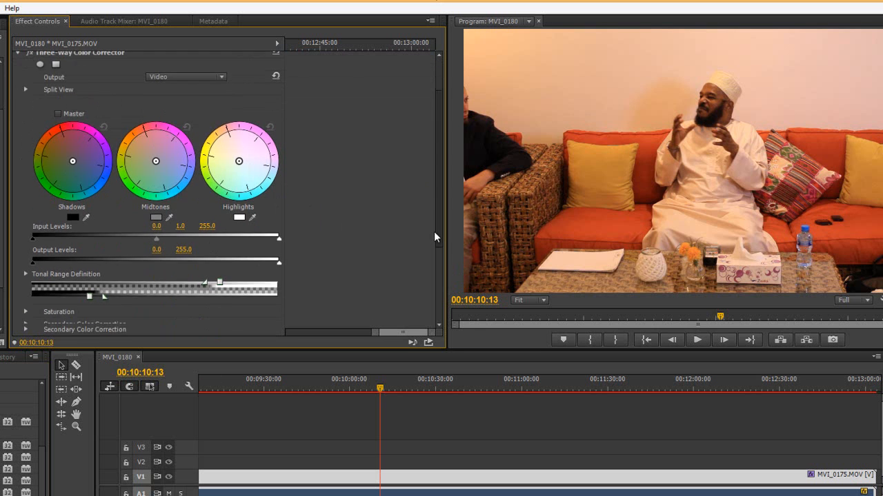
scroll(431, 221, down, 3)
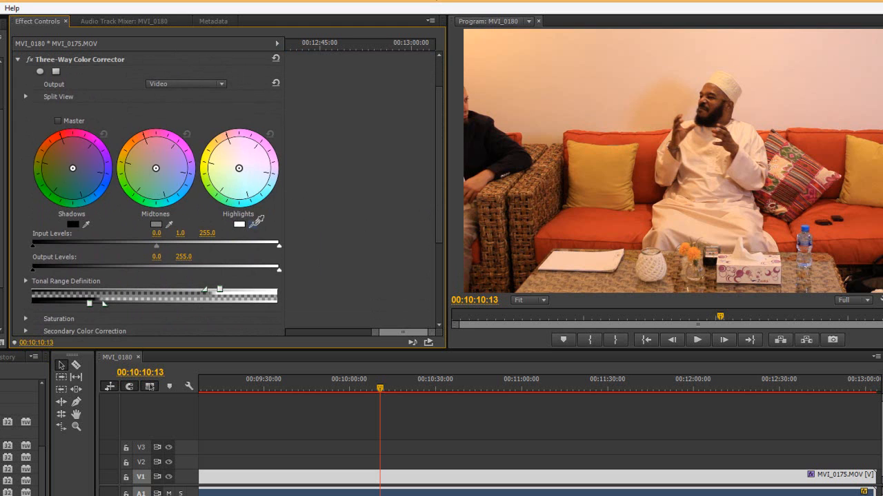
click(254, 222)
click(591, 257)
click(87, 224)
click(769, 16)
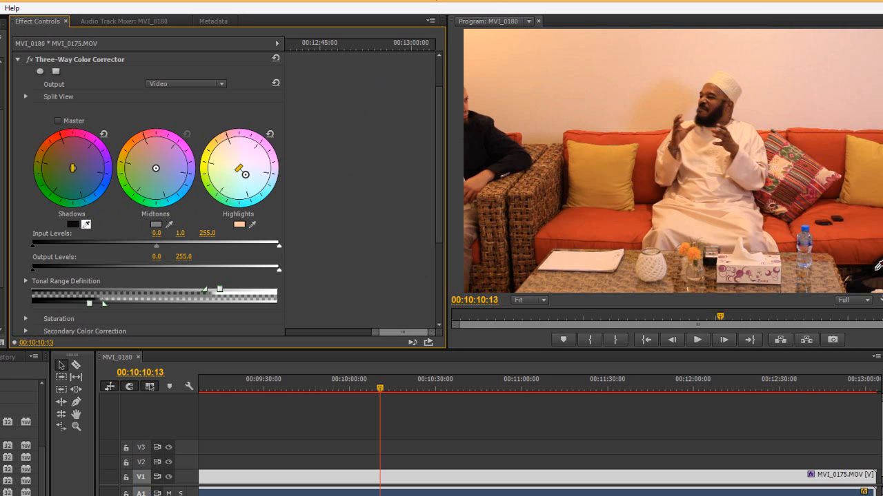
click(877, 273)
Step: Try a blue reference color for the Midtones of the Three-Way Color Corrector, and undo it
click(169, 224)
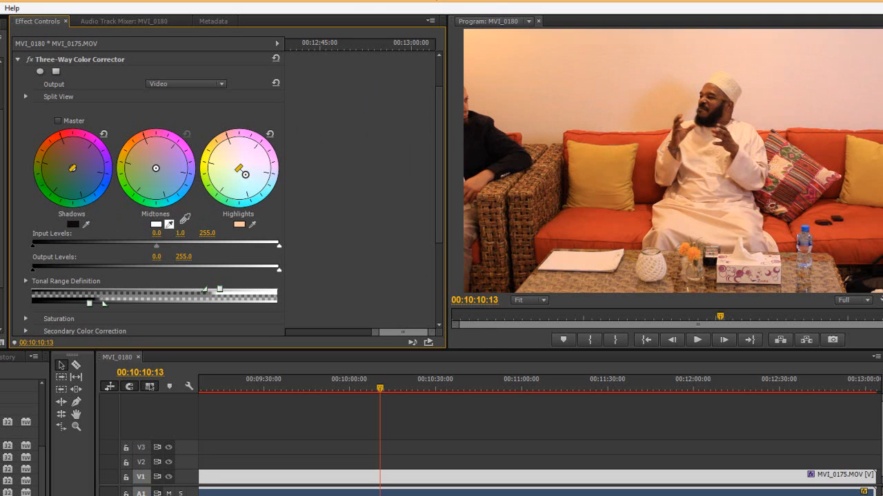
drag(536, 186, 126, 233)
click(180, 195)
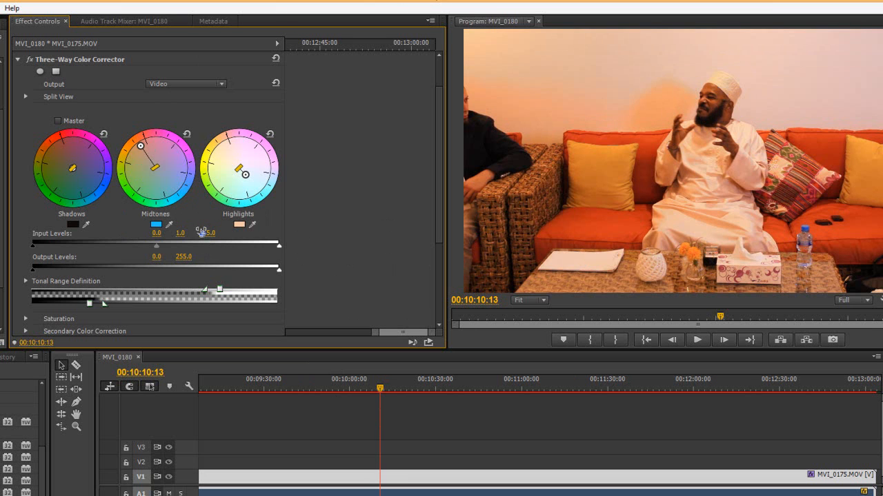
key(ctrl+z)
Step: Sample a reddish-brown tone from the picture as the Midtones color of the Three-Way Color Corrector
click(169, 225)
click(860, 138)
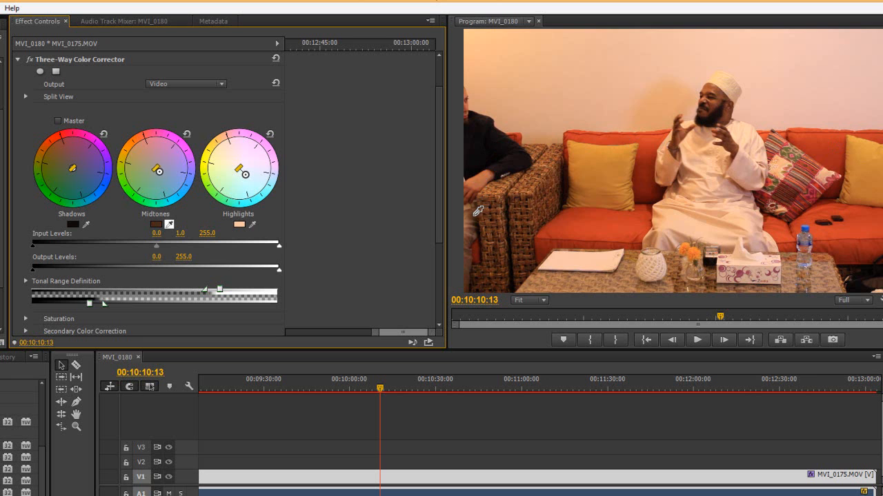
click(688, 171)
Step: Adjust the Three-Way Color Corrector's Input Levels to 17.1 for black, 1.1 for gray and 192.8 for white
drag(279, 245, 233, 247)
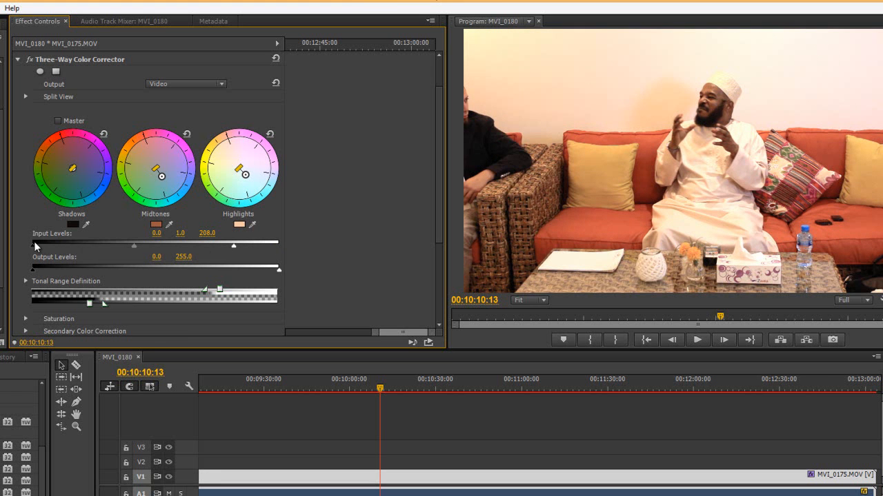
drag(33, 243, 43, 244)
drag(155, 244, 144, 248)
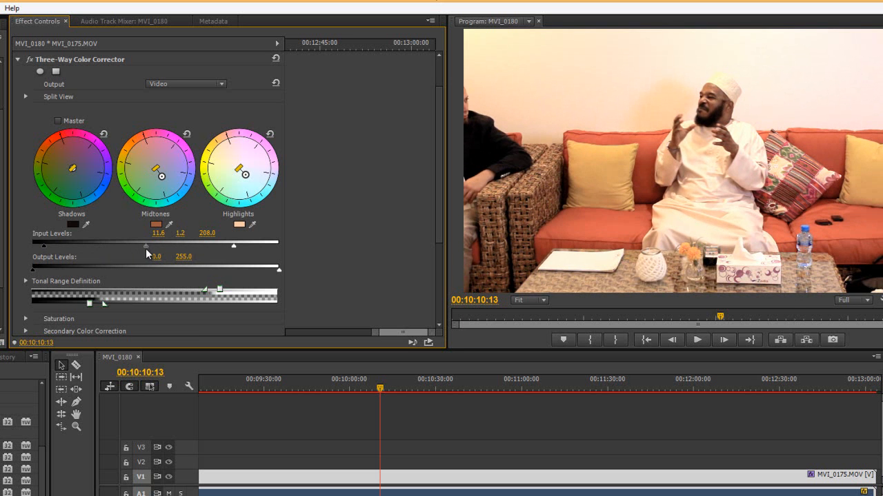
drag(236, 246, 219, 250)
drag(43, 246, 46, 243)
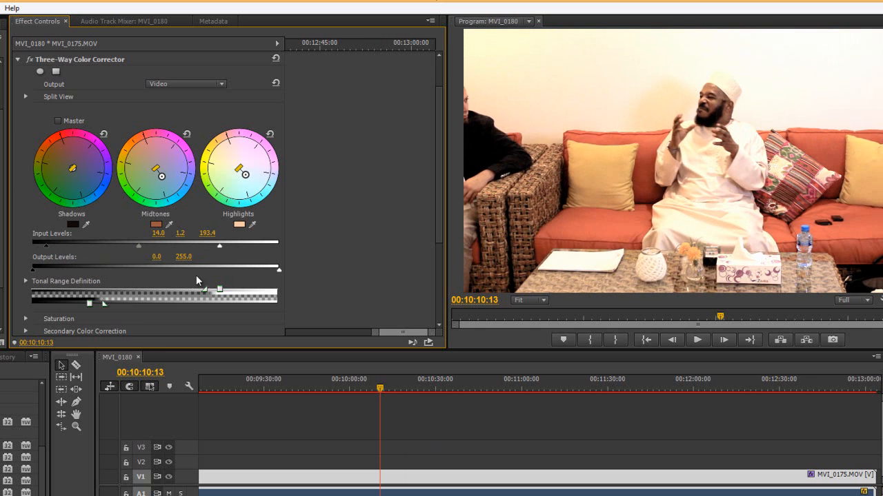
mouse_move(278, 271)
mouse_down()
mouse_move(228, 272)
mouse_move(279, 272)
mouse_up()
drag(220, 247, 231, 245)
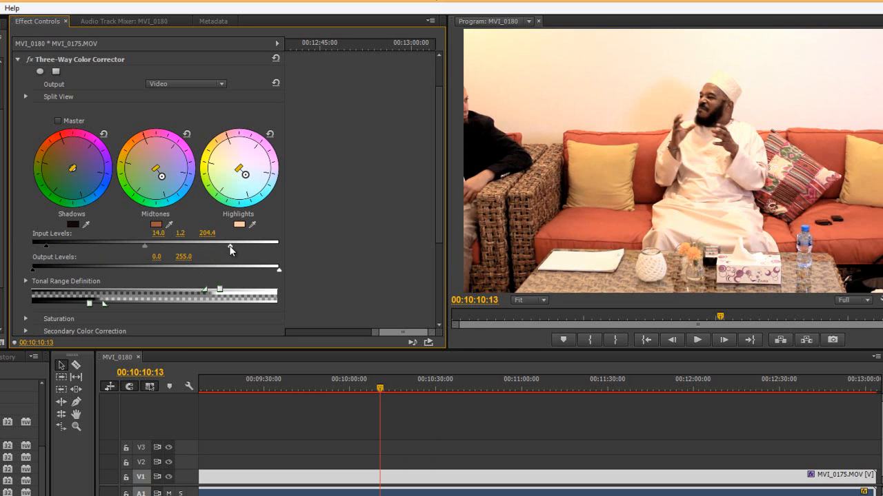
drag(144, 247, 142, 248)
mouse_move(438, 175)
mouse_down()
mouse_move(424, 211)
mouse_move(432, 179)
mouse_up()
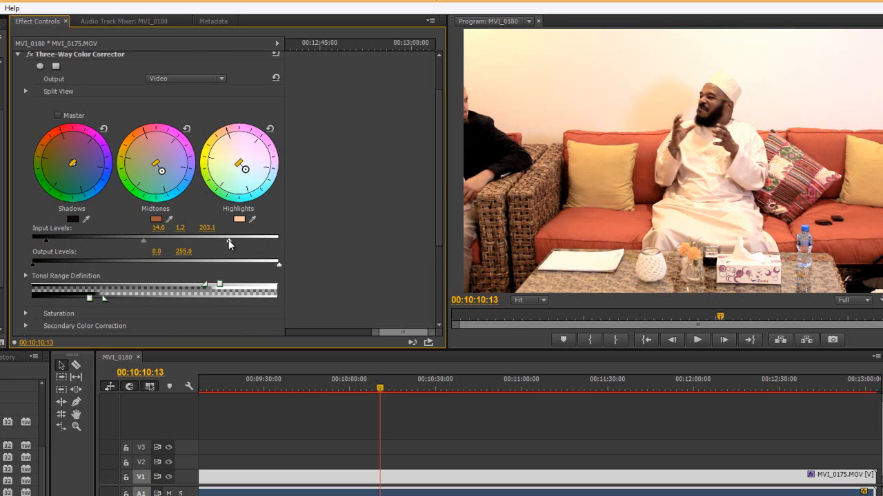
mouse_move(226, 239)
mouse_down()
mouse_move(234, 242)
mouse_move(223, 240)
mouse_up()
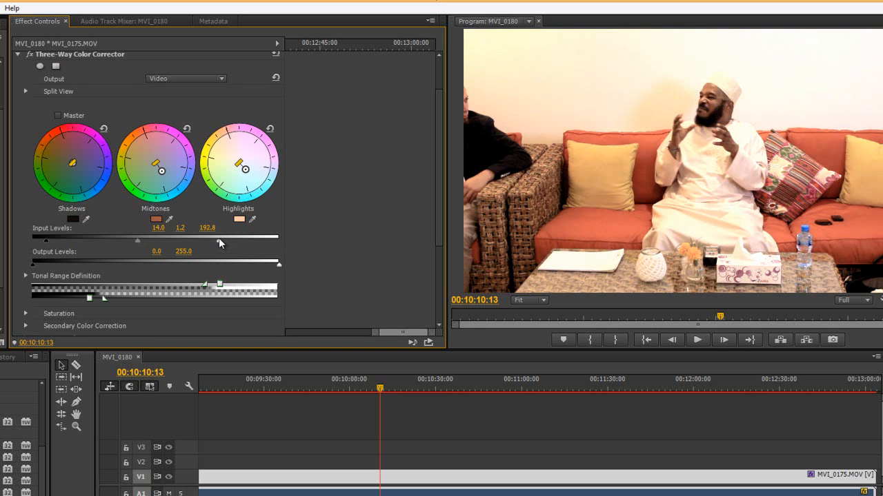
drag(43, 239, 49, 240)
drag(147, 240, 135, 241)
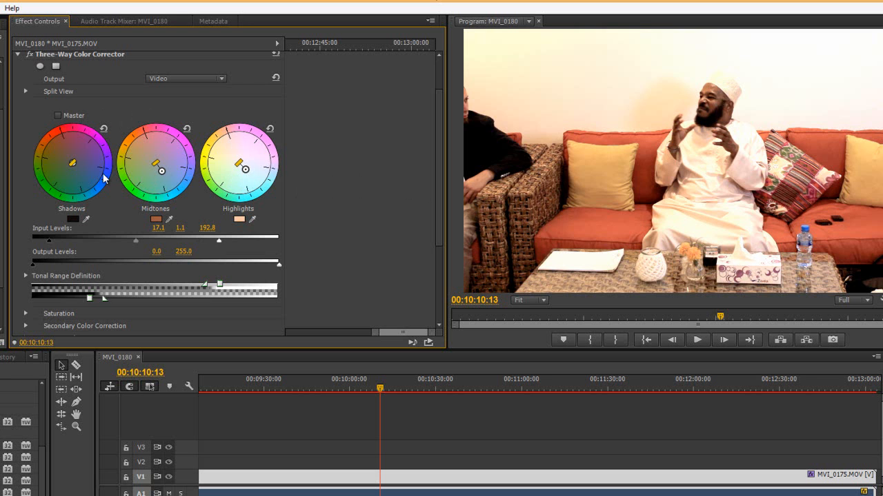
Step: Link the three color wheels with Master and shift their balance together toward blue-cyan in the Three-Way Color Corrector
click(58, 116)
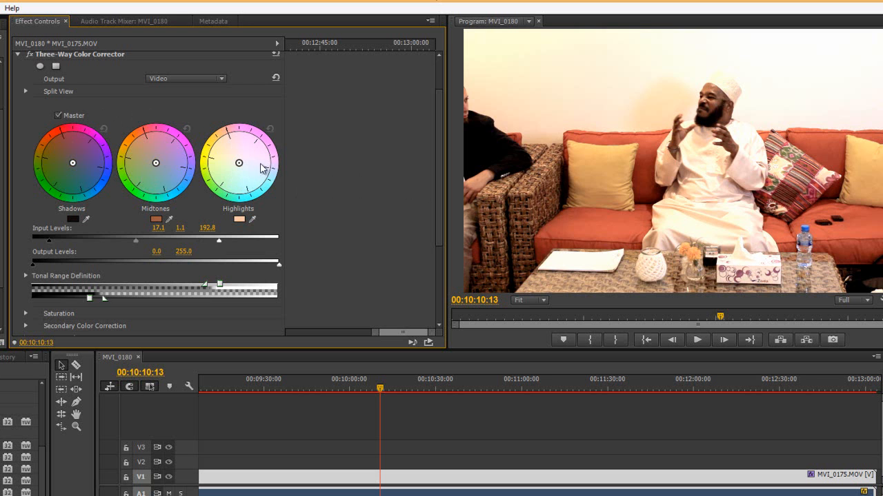
mouse_move(239, 163)
mouse_down()
mouse_move(248, 162)
mouse_move(238, 165)
mouse_move(244, 172)
mouse_move(227, 164)
mouse_move(237, 170)
mouse_up()
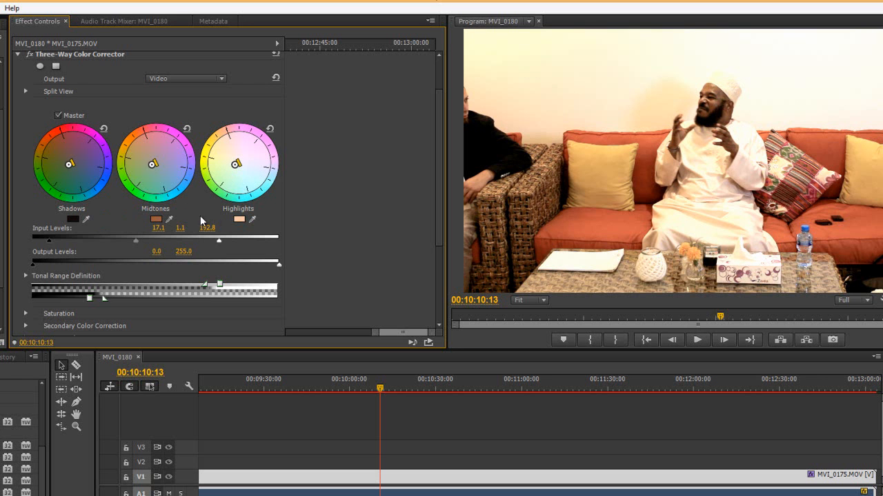
mouse_move(237, 166)
mouse_down()
mouse_move(230, 171)
mouse_move(246, 173)
mouse_up()
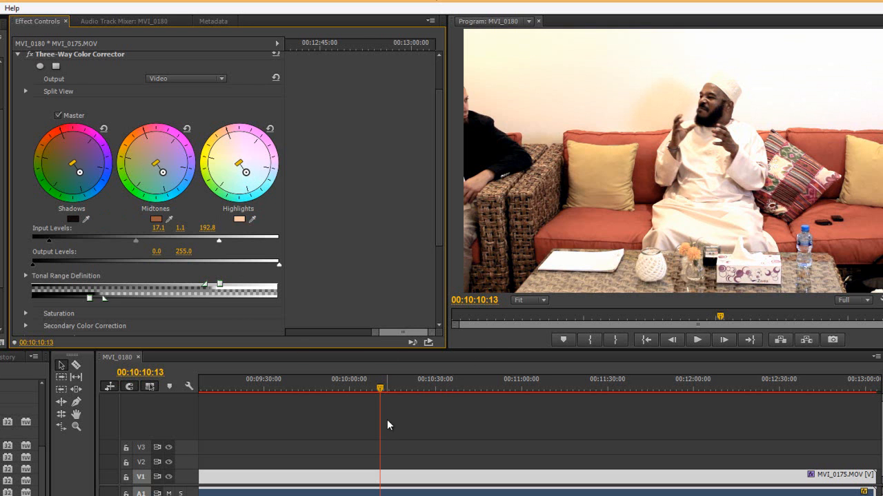
Step: Adjust the Three-Way Color Corrector's Input Levels to 20.1 for black, 1.0 for gray and 195.8 for white
drag(222, 240, 228, 242)
drag(142, 239, 136, 241)
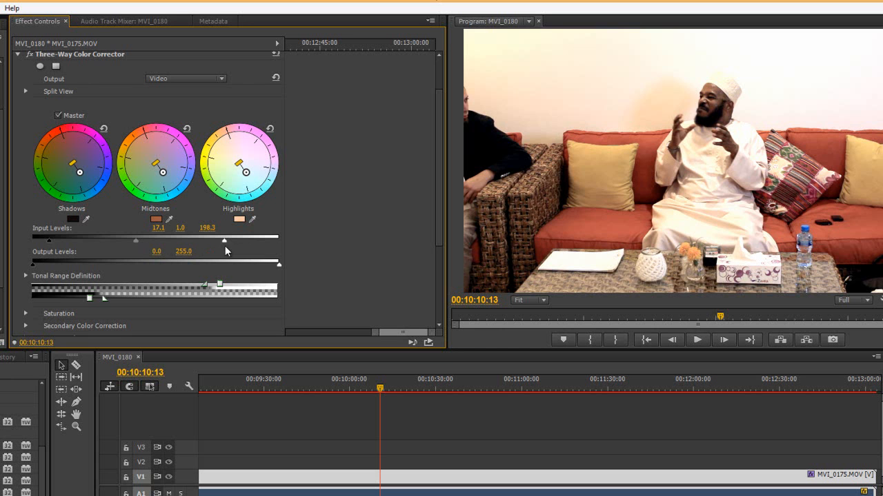
drag(223, 240, 219, 239)
mouse_move(46, 239)
mouse_down()
mouse_move(31, 238)
mouse_move(52, 238)
mouse_up()
Step: Compare the picture before and after correction by switching the Three-Way Color Corrector off and on repeatedly, leaving it enabled
drag(440, 191, 440, 155)
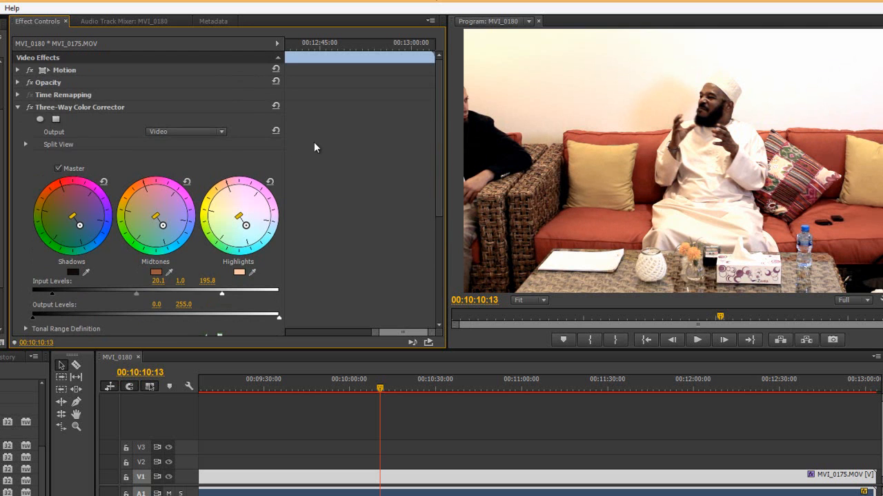
click(29, 107)
click(29, 107)
click(29, 107)
click(29, 107)
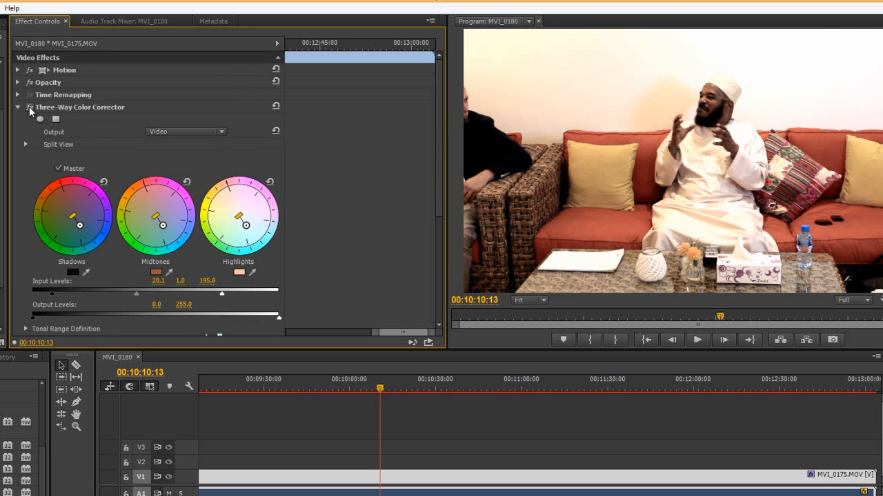
click(29, 107)
click(29, 107)
click(29, 106)
click(29, 107)
click(29, 106)
click(29, 107)
click(29, 107)
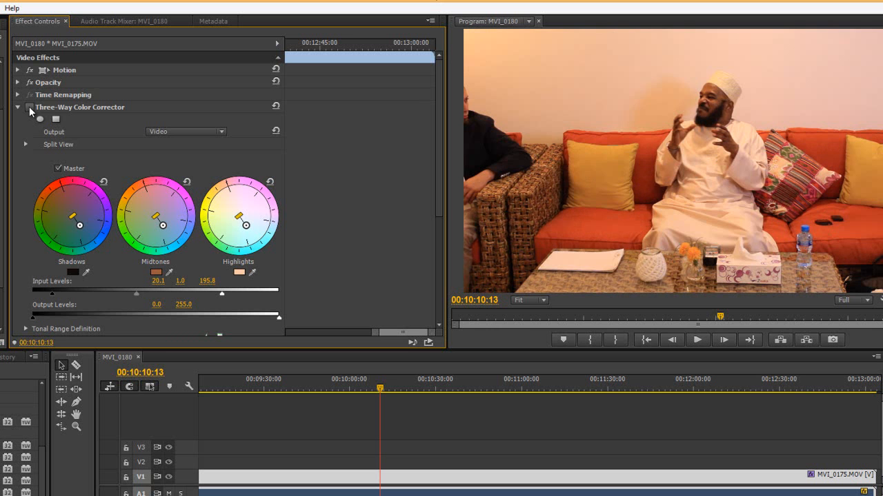
click(29, 107)
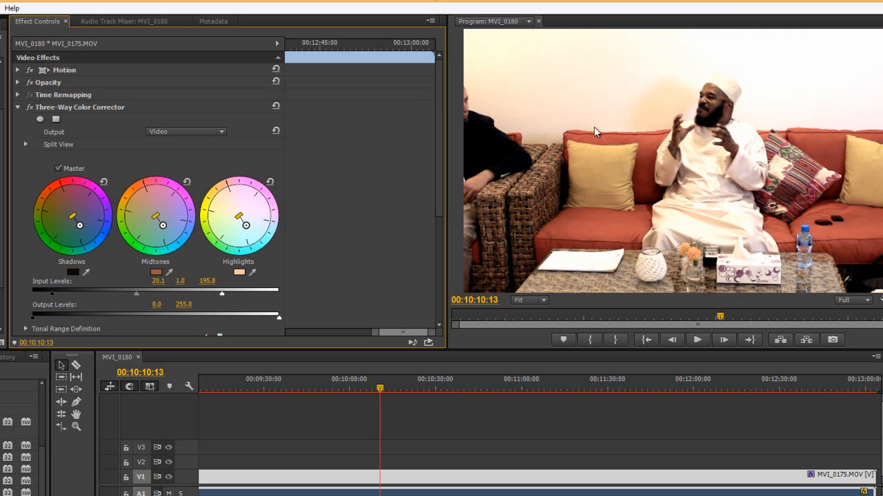
Step: Fine-tune the white Input Level to 206.8, comparing the picture with the effect off and on along the way
scroll(437, 224, down, 4)
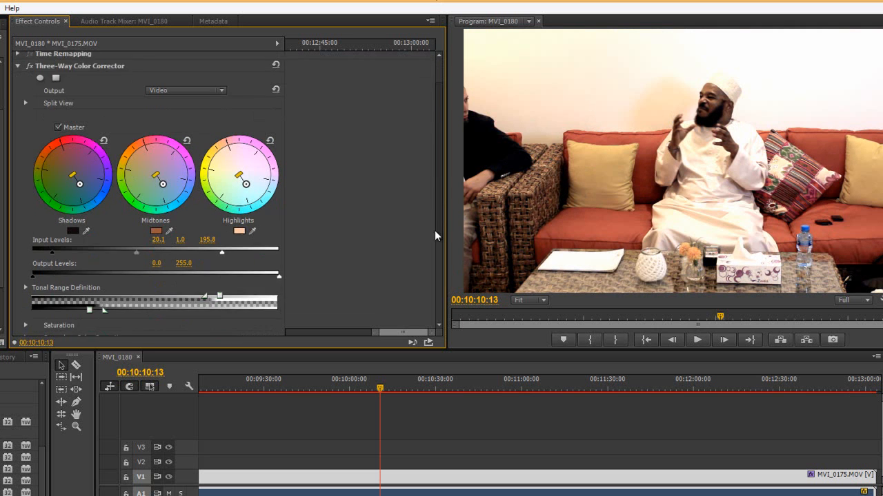
drag(222, 220, 234, 222)
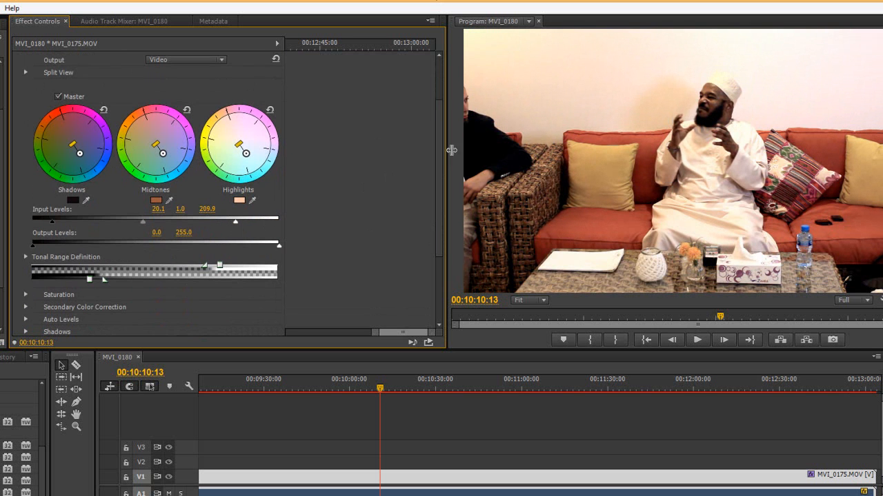
scroll(438, 155, up, 4)
click(28, 108)
click(28, 107)
click(28, 107)
click(28, 107)
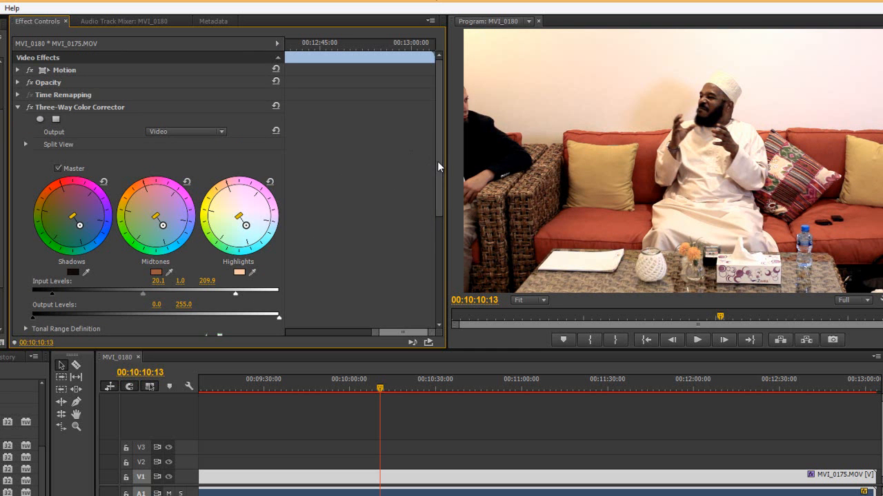
drag(436, 161, 433, 191)
drag(237, 236, 233, 236)
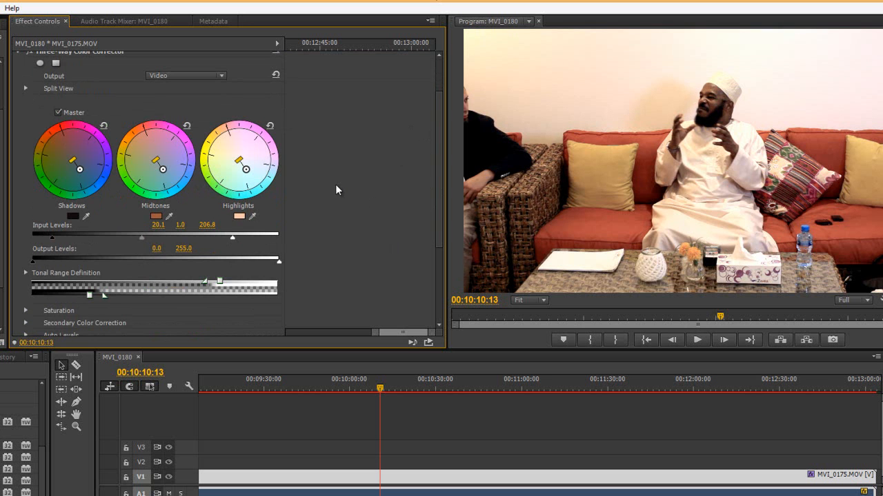
scroll(350, 215, down, 1)
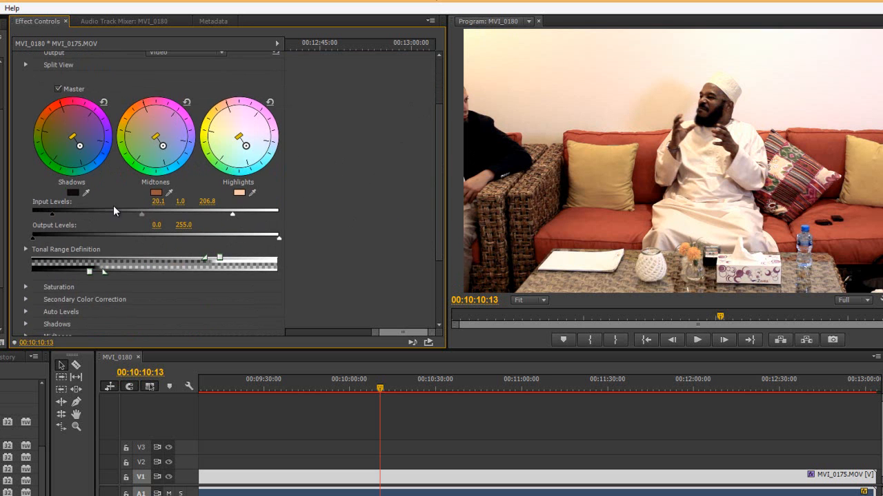
scroll(228, 193, down, 4)
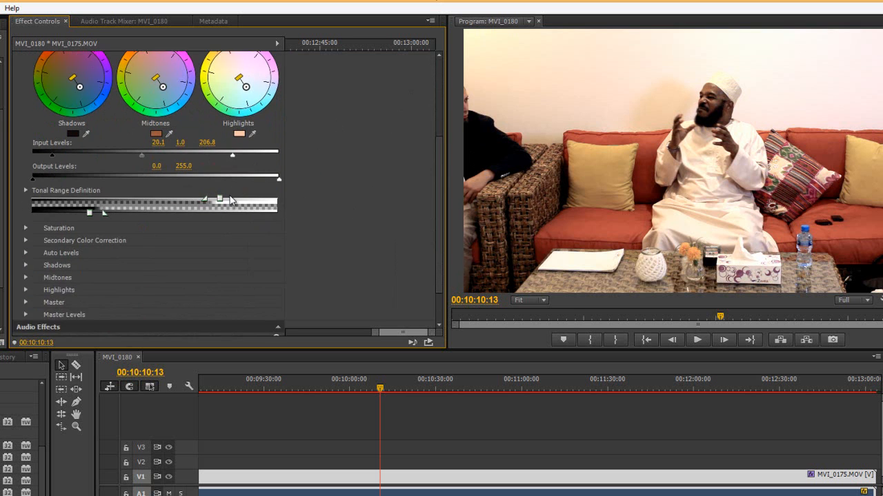
scroll(229, 194, up, 1)
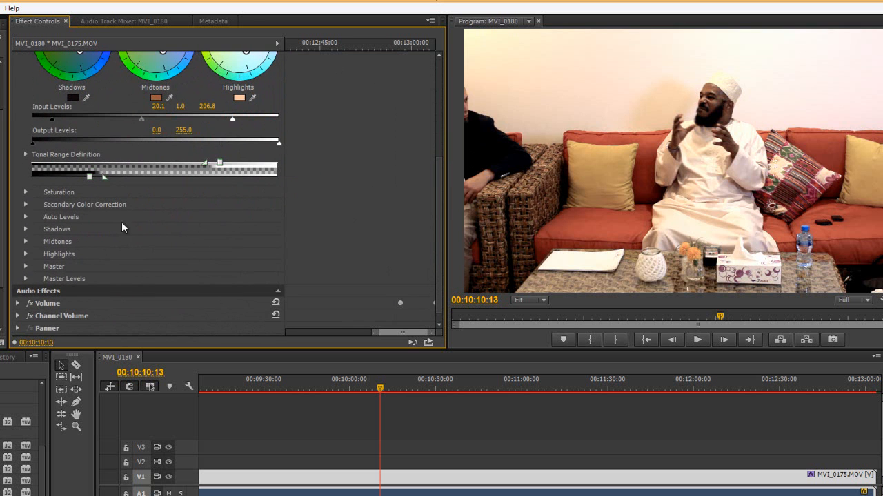
scroll(182, 222, up, 5)
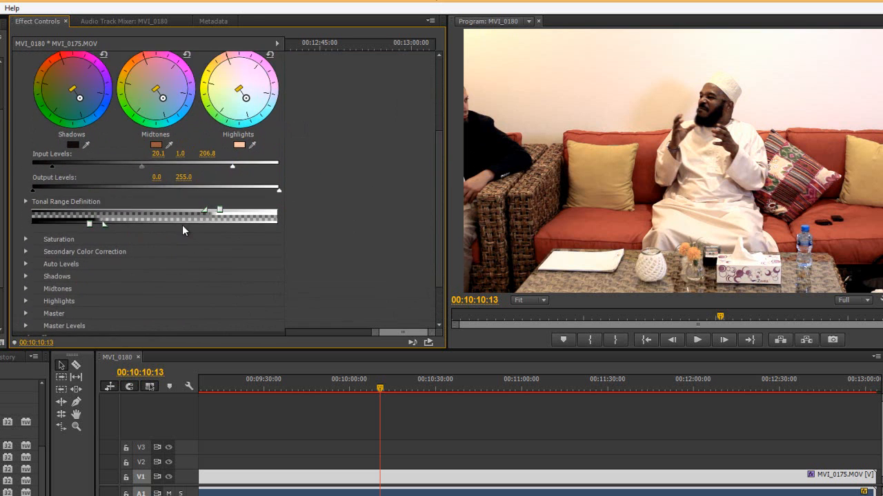
scroll(182, 232, up, 1)
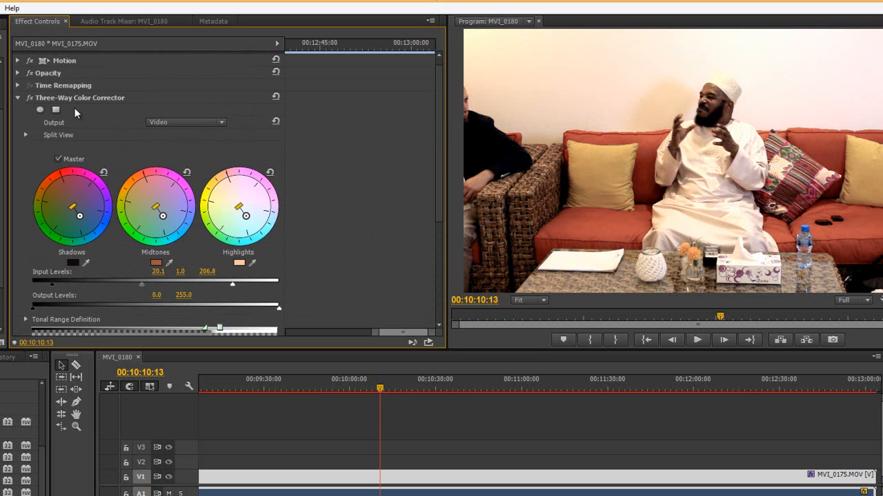
Step: Disable and collapse the adjusted Three-Way Color Corrector, and add a second one to the MVI_0175.MOV clip on V1
click(28, 98)
click(17, 97)
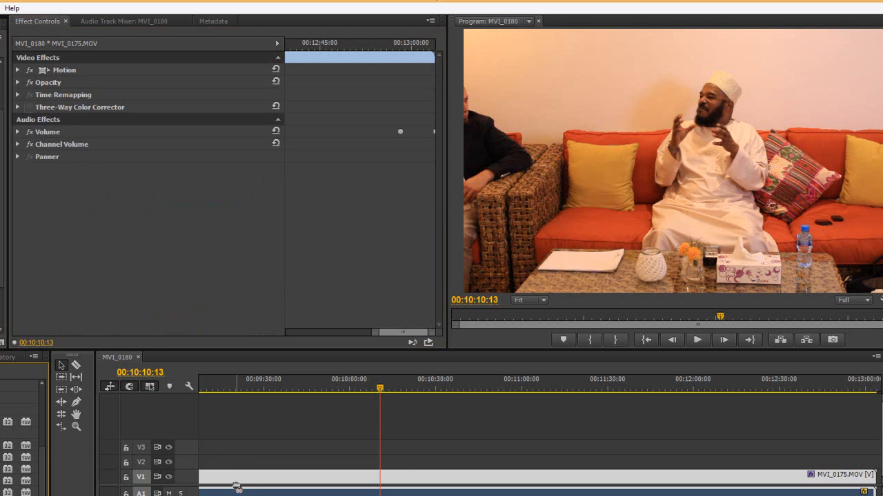
drag(238, 479, 238, 479)
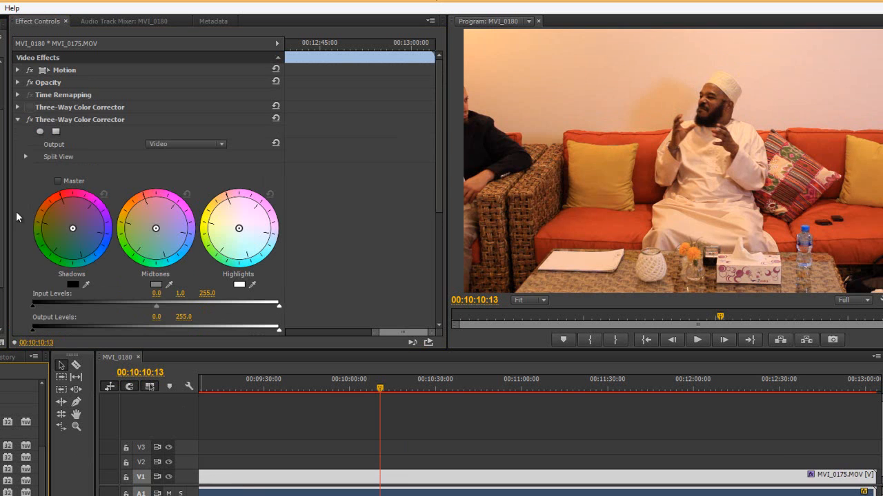
click(31, 106)
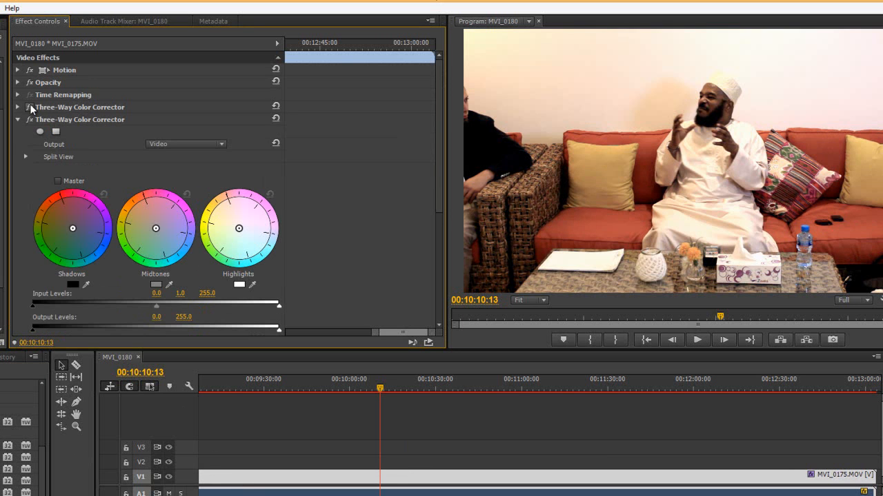
click(30, 107)
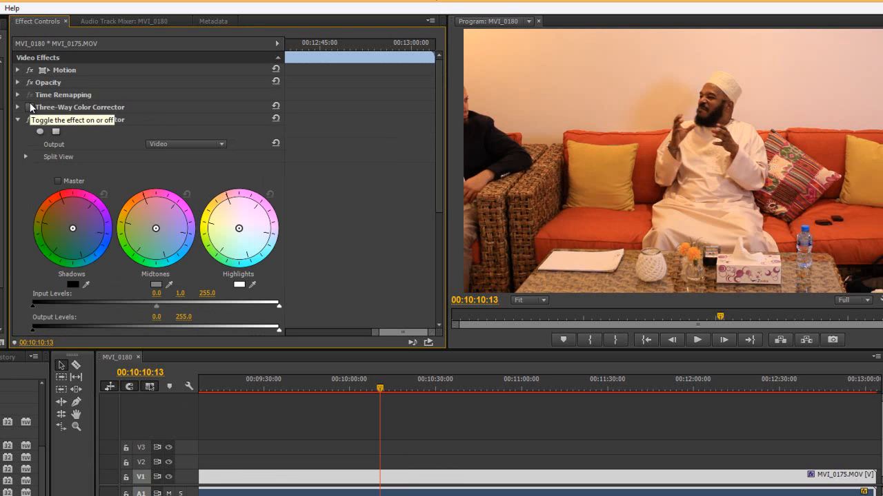
Step: In the second corrector's Auto Levels, sample the wall as White Level, a dark area as Black Level and a reddish-brown tone as Gray Level
mouse_move(437, 94)
mouse_down()
mouse_move(430, 133)
mouse_move(436, 94)
mouse_up()
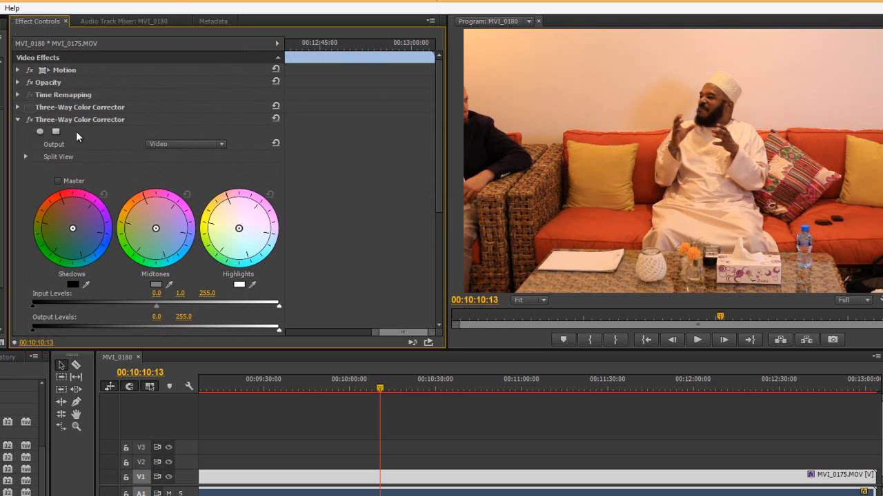
drag(437, 108, 410, 212)
click(25, 210)
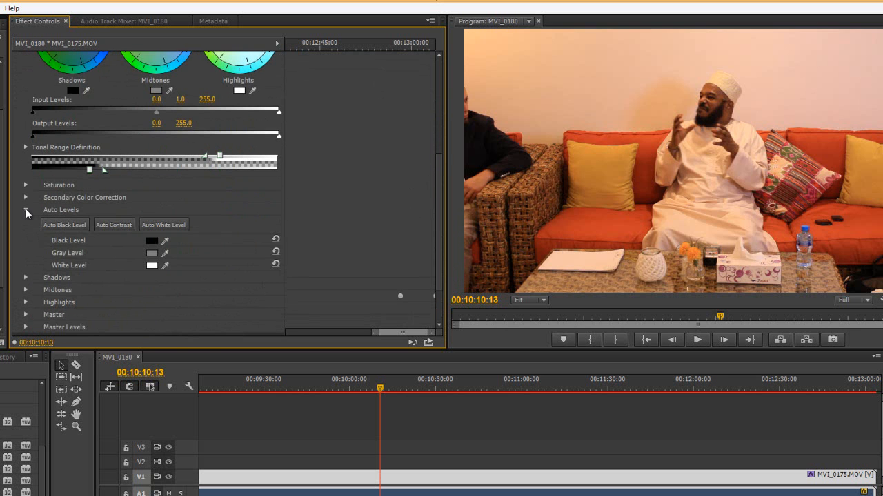
drag(434, 166, 365, 178)
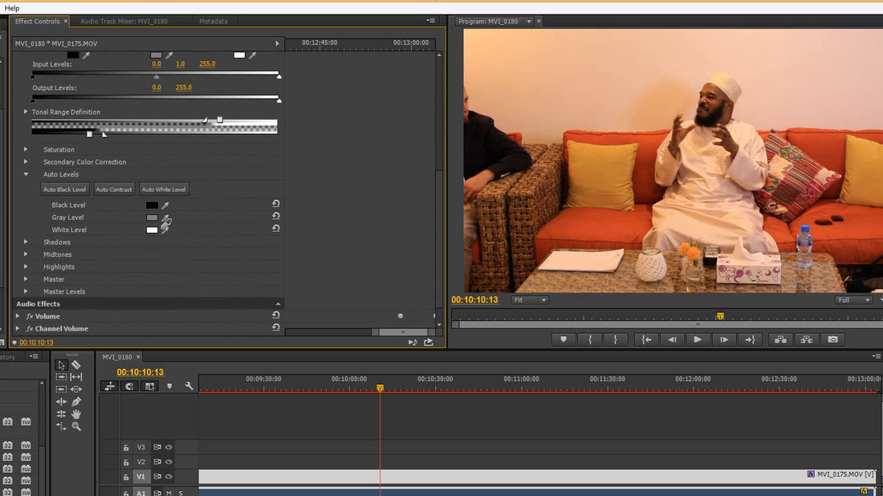
drag(438, 196, 433, 176)
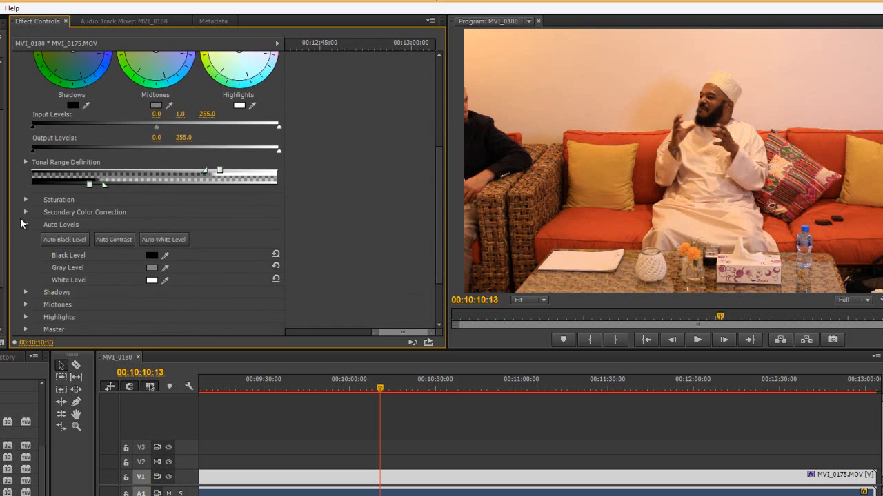
click(26, 224)
click(25, 224)
drag(167, 277, 783, 37)
drag(165, 255, 879, 269)
drag(166, 267, 689, 171)
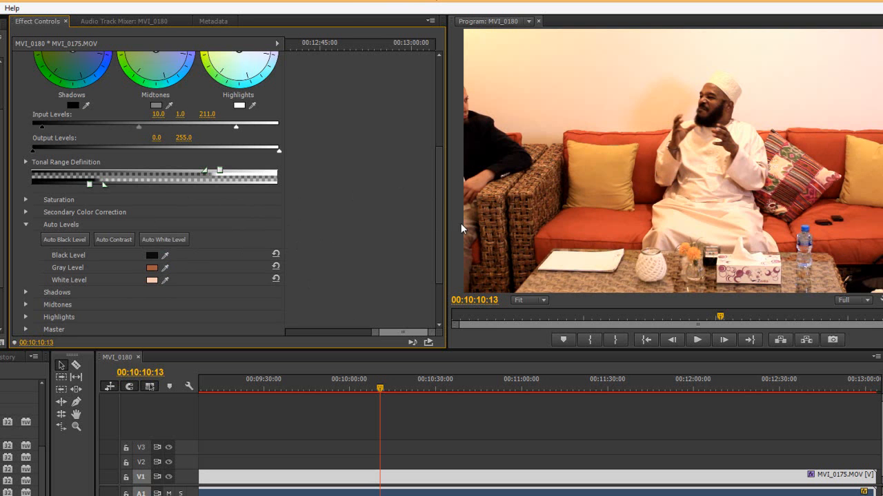
Step: Lower the second corrector's white Input Level to 199.5 and compare the picture with that effect off and on
mouse_move(441, 177)
mouse_down()
mouse_move(440, 164)
mouse_move(437, 175)
mouse_up()
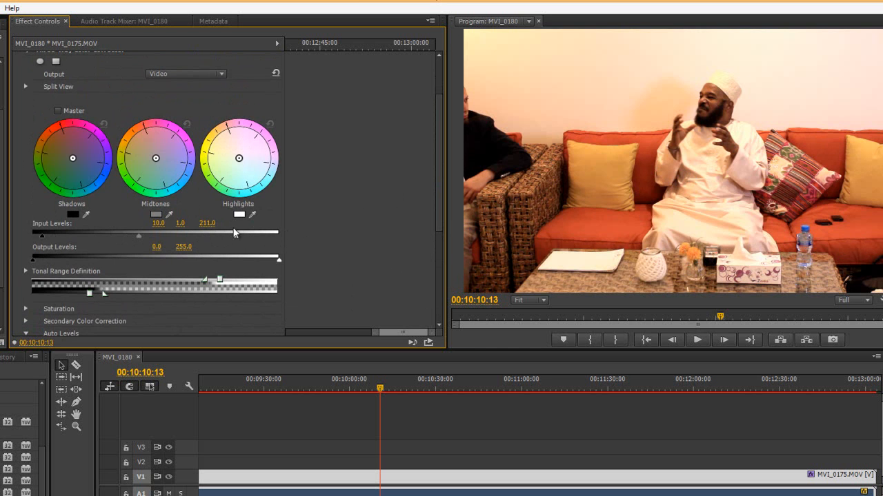
mouse_move(235, 237)
mouse_down()
mouse_move(227, 237)
mouse_move(242, 237)
mouse_move(224, 239)
mouse_up()
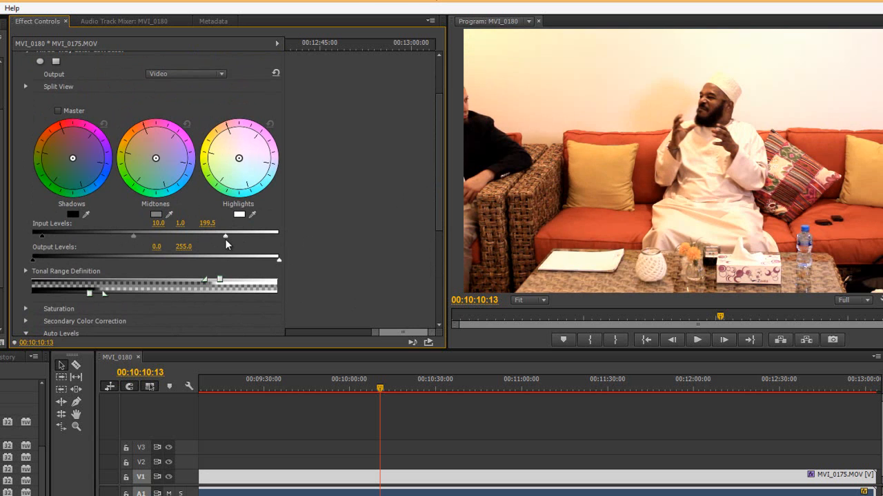
scroll(21, 93, up, 2)
click(30, 84)
click(30, 83)
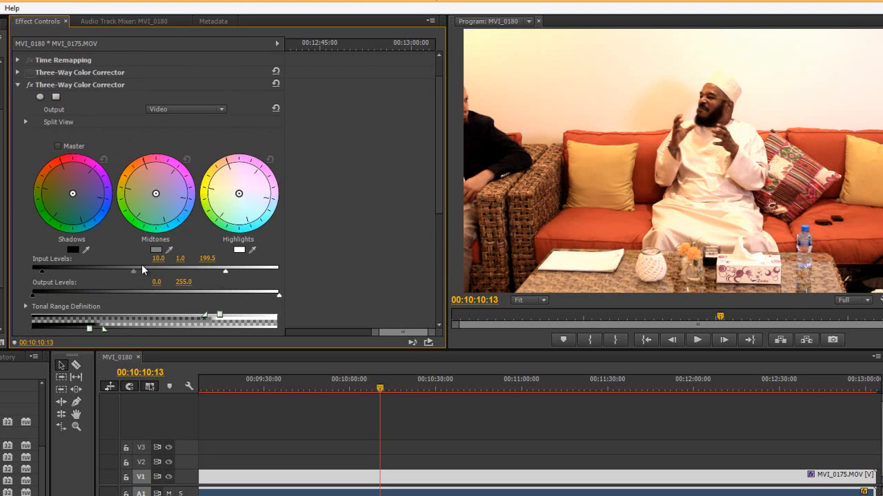
Step: Try a black Input Level of 23.2 on the second Three-Way Color Corrector, and return it to 10.0
drag(144, 270, 135, 271)
mouse_move(41, 272)
mouse_down()
mouse_move(67, 272)
mouse_move(56, 276)
mouse_up()
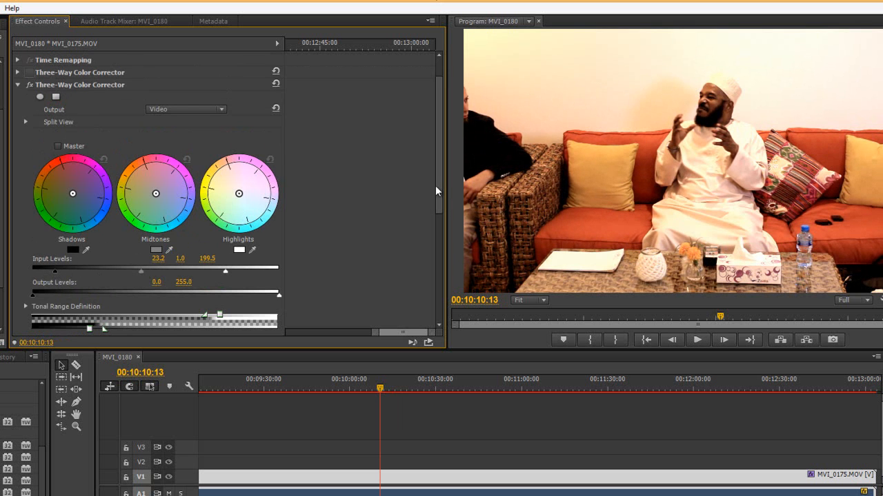
scroll(437, 207, down, 4)
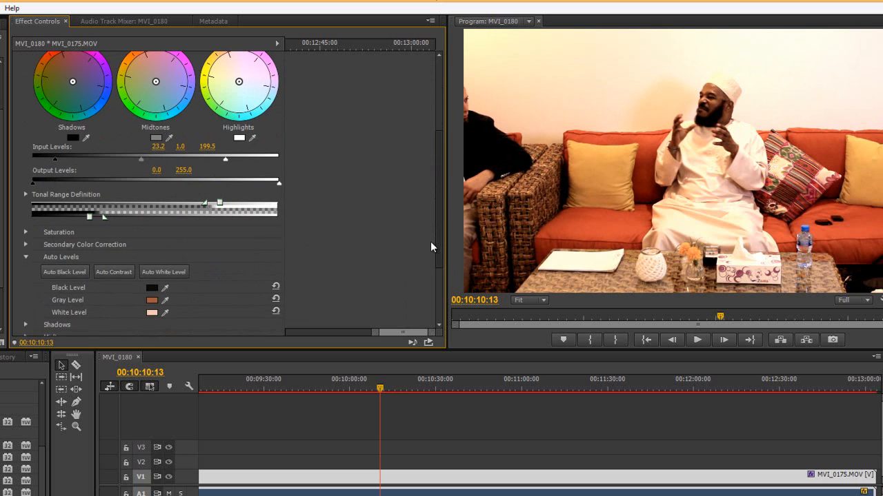
click(95, 269)
Step: Delete the second Three-Way Color Corrector and apply a fresh one to the MVI_0175.MOV clip on V1
drag(442, 187, 443, 74)
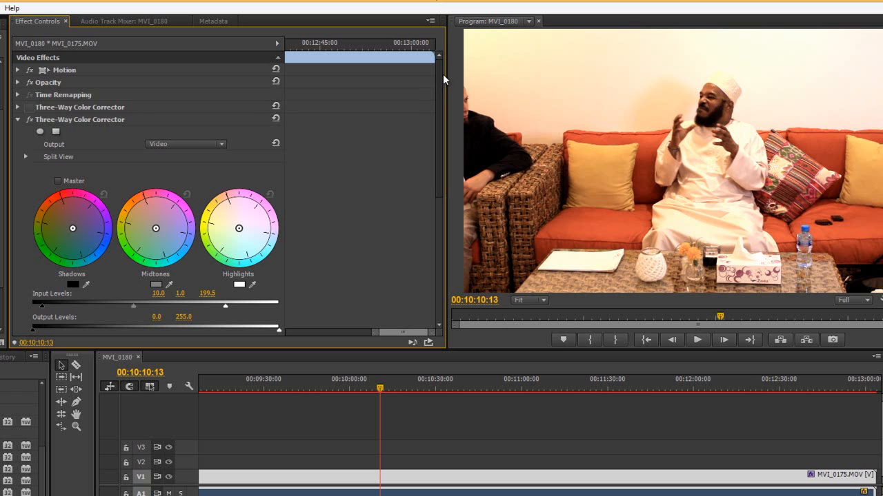
click(87, 119)
key(Delete)
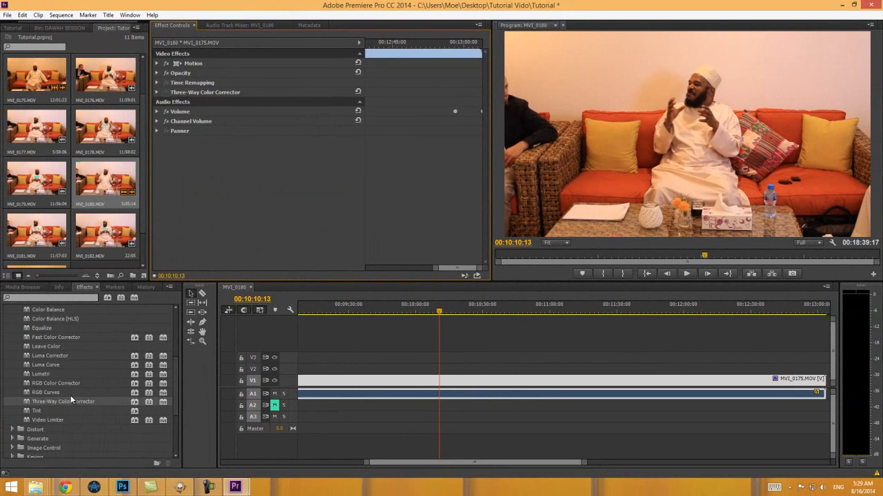
drag(70, 398, 308, 378)
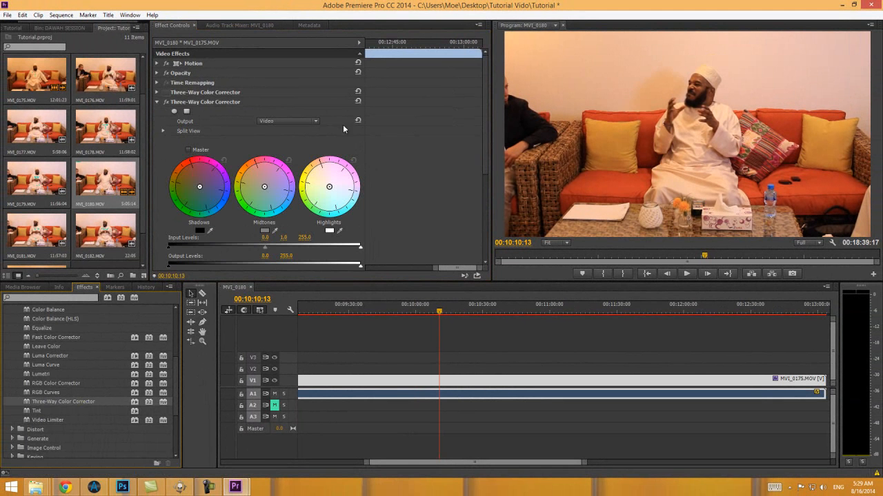
drag(485, 105, 471, 201)
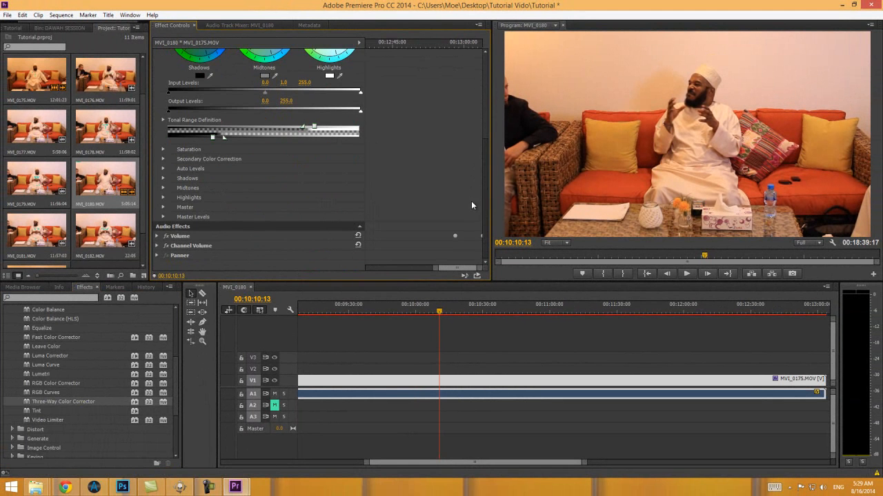
Step: In the fresh corrector's Auto Levels, sample the wall as White Level, a reddish-brown tone as Gray Level and the dark jacket as Black Level
click(162, 169)
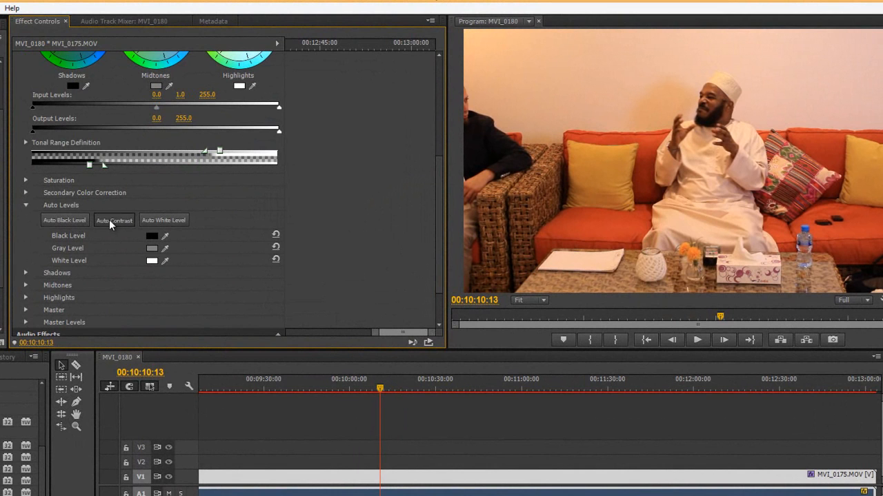
click(164, 261)
click(815, 62)
click(165, 248)
click(640, 189)
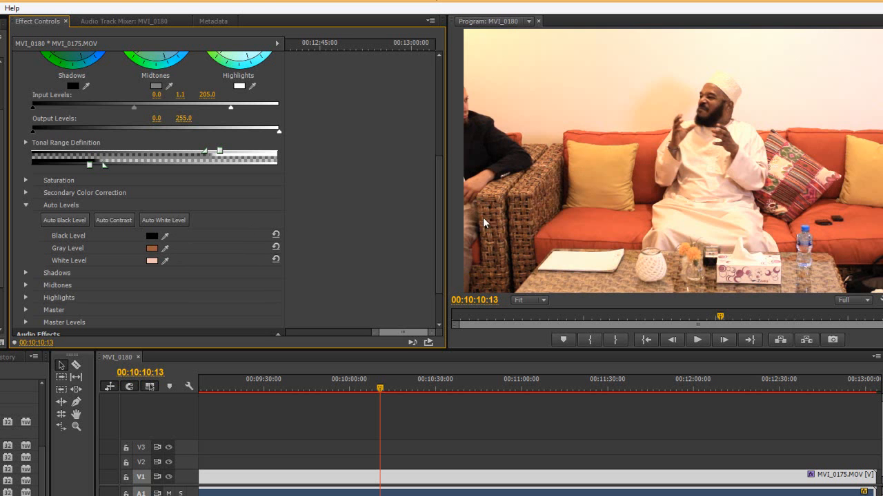
click(165, 236)
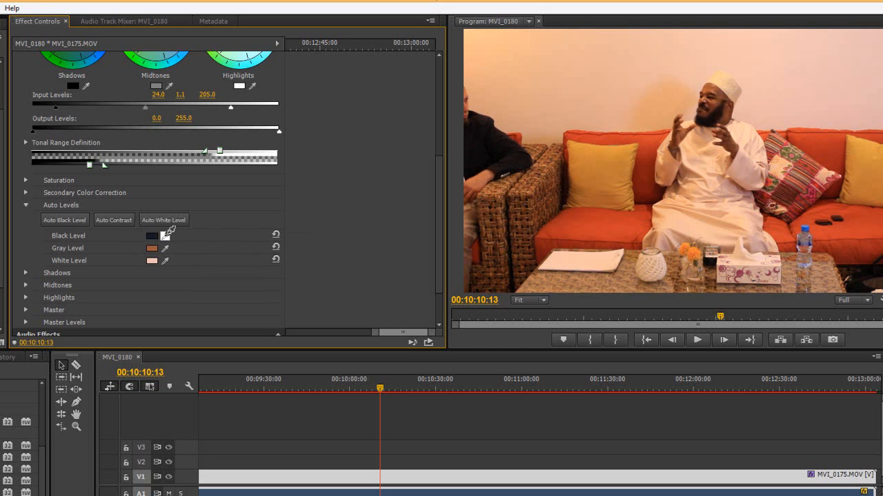
click(497, 153)
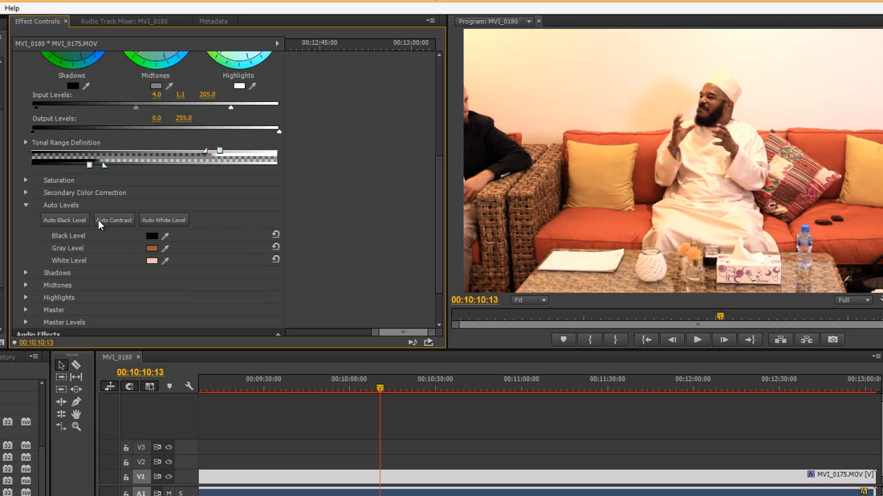
Step: Try Auto Black Level and Auto Contrast on the second Three-Way Color Corrector and check its color wheels
click(64, 219)
click(120, 217)
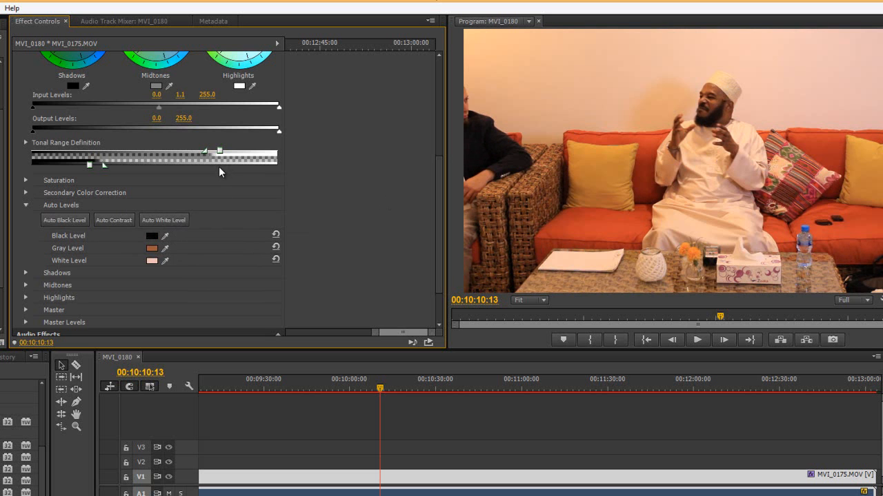
scroll(153, 228, up, 3)
scroll(154, 228, up, 2)
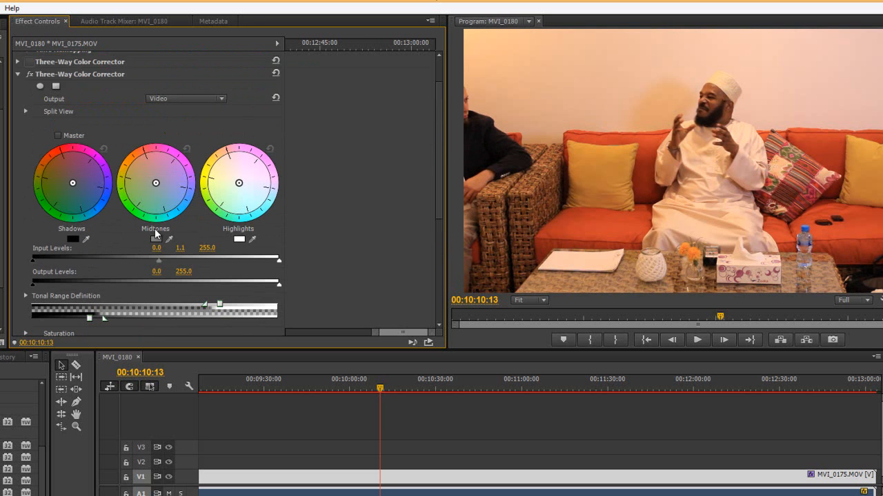
scroll(108, 208, down, 5)
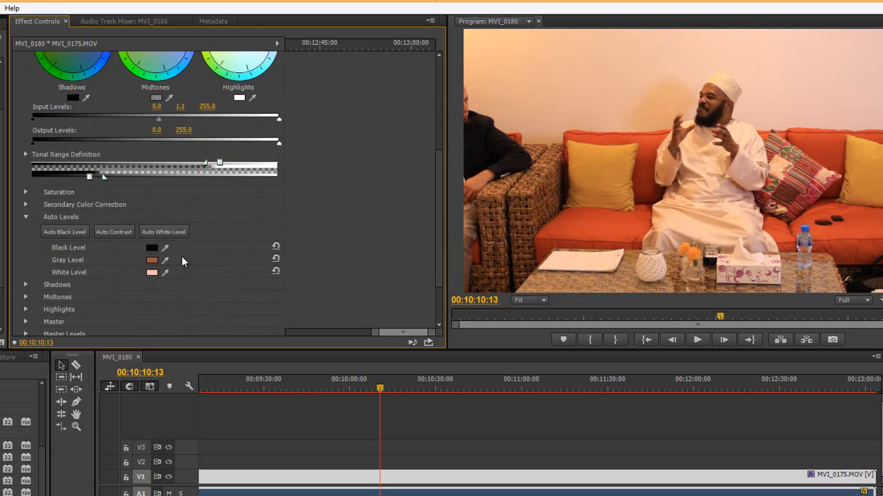
Step: Resample White Level from the wall, Gray Level from a reddish-brown tone and Black Level from the dark jacket
click(167, 269)
click(762, 67)
click(164, 260)
click(685, 175)
click(165, 248)
click(494, 158)
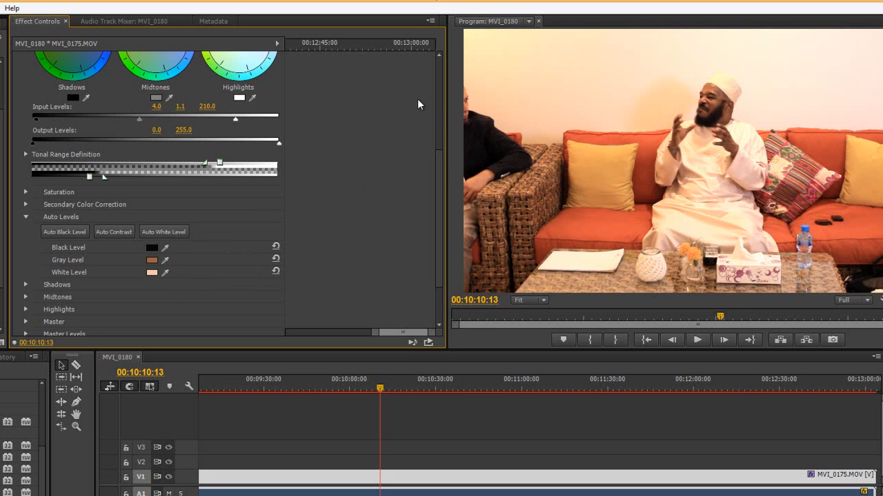
Step: Sample an orange tone for the Midtones wheel and lower the midtone Input Level to 0.9
scroll(440, 170, up, 5)
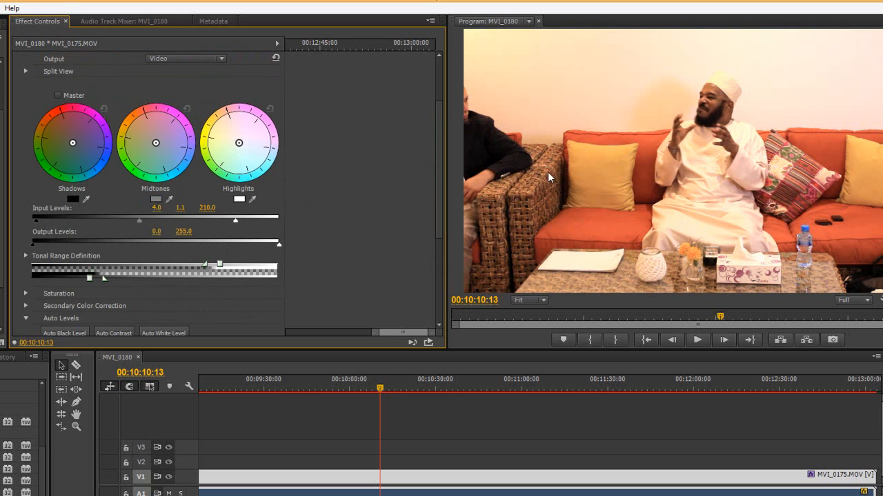
click(169, 200)
click(604, 136)
drag(142, 218, 130, 220)
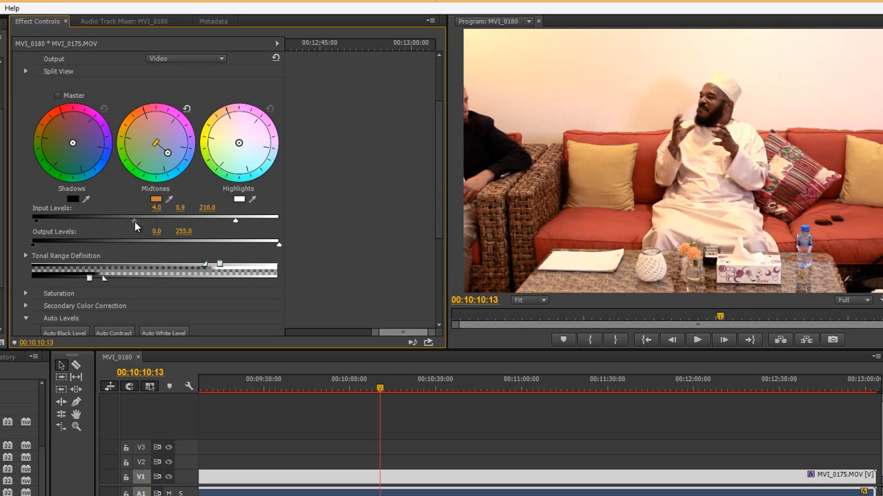
Step: Try other Midtones samples from the picture, lower the midtone and white Input Levels slightly and raise the black one
drag(169, 199, 648, 141)
drag(169, 199, 660, 100)
drag(177, 199, 600, 274)
drag(140, 219, 128, 223)
drag(235, 222, 232, 221)
mouse_move(38, 222)
mouse_down()
mouse_move(51, 224)
mouse_move(42, 225)
mouse_up()
Step: Resample the Midtones as an orange tone and fine-tune the Input Levels to 11.0, 0.8 and 201.3
click(169, 199)
click(687, 171)
click(169, 199)
click(613, 189)
drag(135, 219, 132, 222)
drag(230, 219, 227, 222)
drag(43, 220, 48, 221)
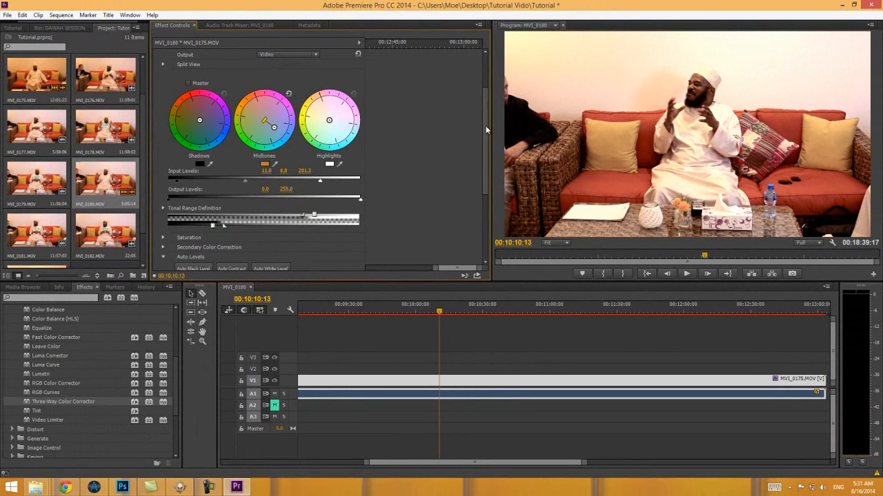
Step: Compare the picture with each of the two Three-Way Color Correctors switched off and on
drag(486, 126, 486, 93)
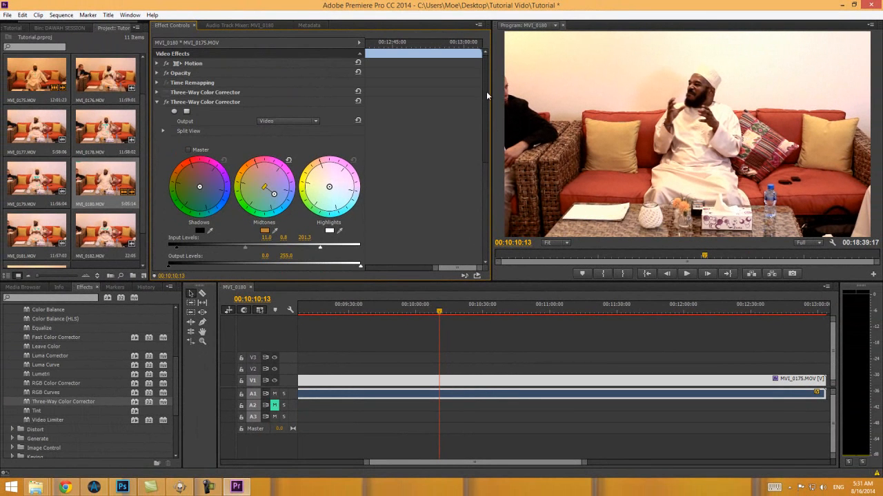
click(166, 100)
click(166, 100)
click(165, 101)
click(165, 101)
click(166, 91)
click(167, 92)
click(166, 101)
click(167, 102)
click(166, 102)
click(167, 95)
click(167, 95)
click(166, 101)
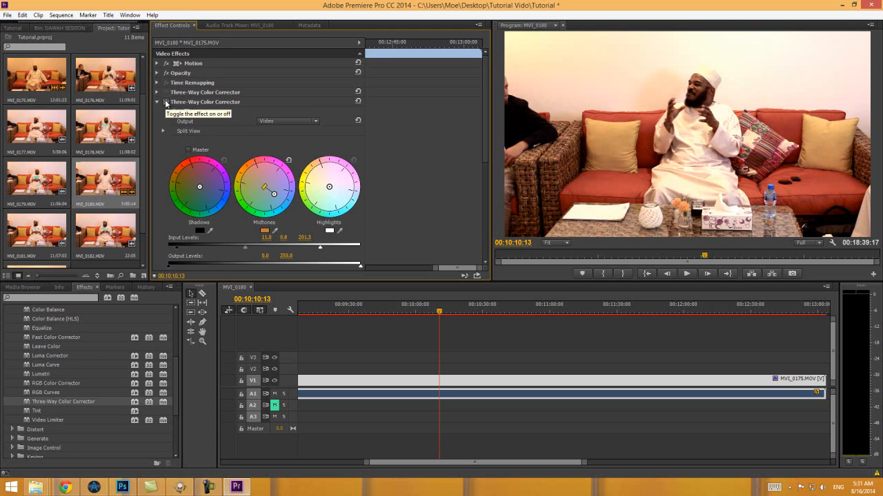
Step: Delete the disabled first Three-Way Color Corrector and collapse the settings of the remaining one
key(Left)
key(Left)
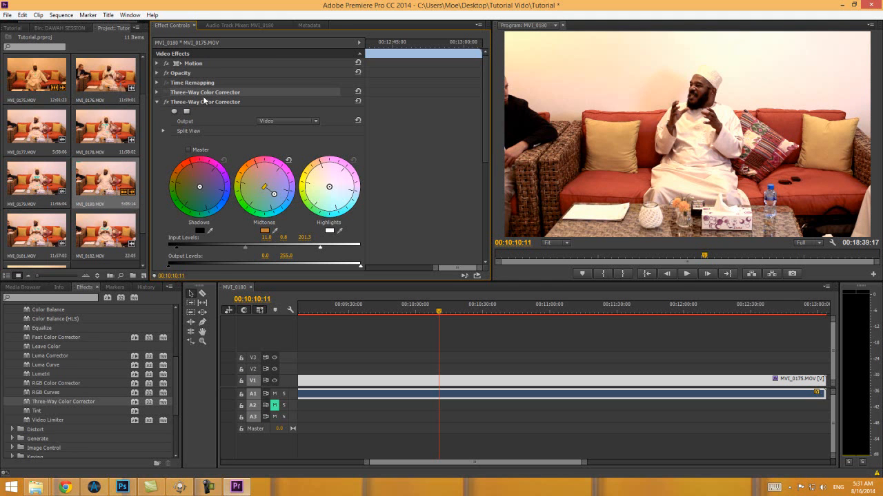
key(Delete)
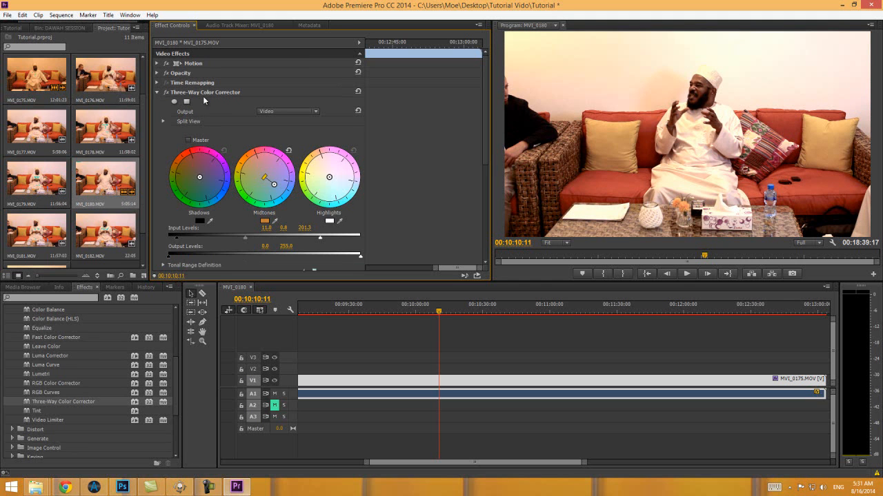
click(156, 91)
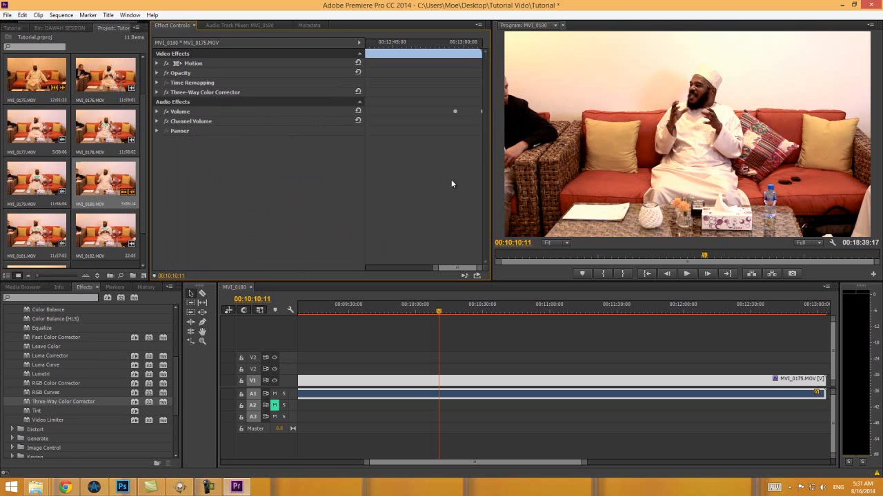
Step: Find Sharpen in the Blur & Sharpen video effects and apply it to the MVI_0175.MOV clip on V1
scroll(79, 353, up, 5)
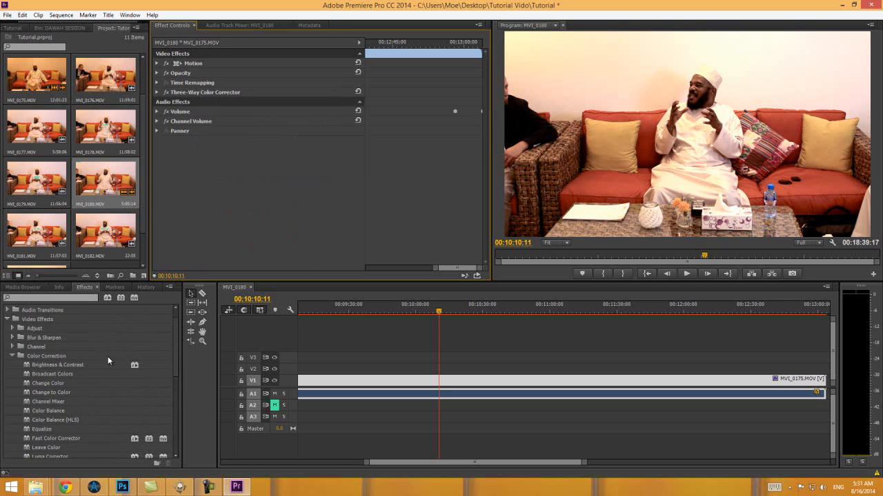
click(12, 355)
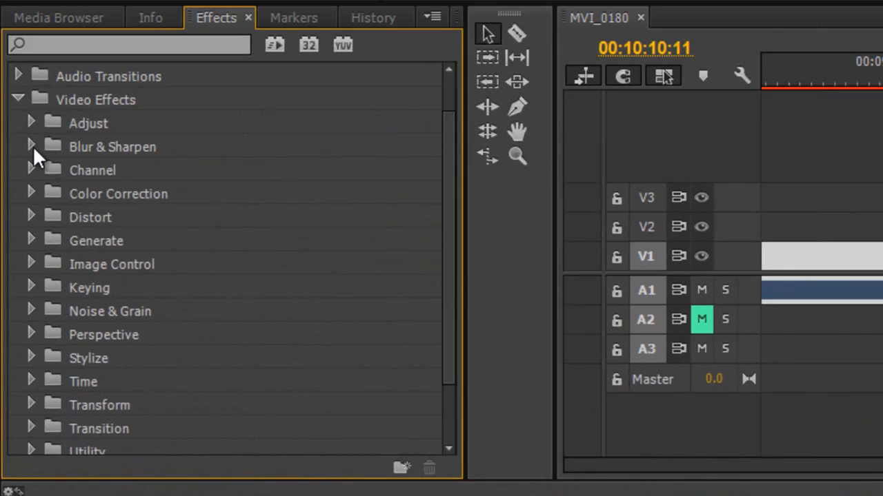
click(12, 337)
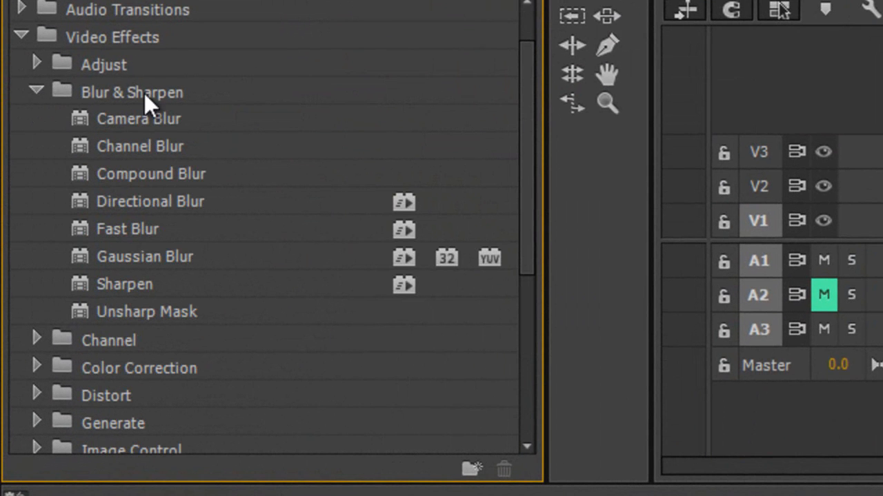
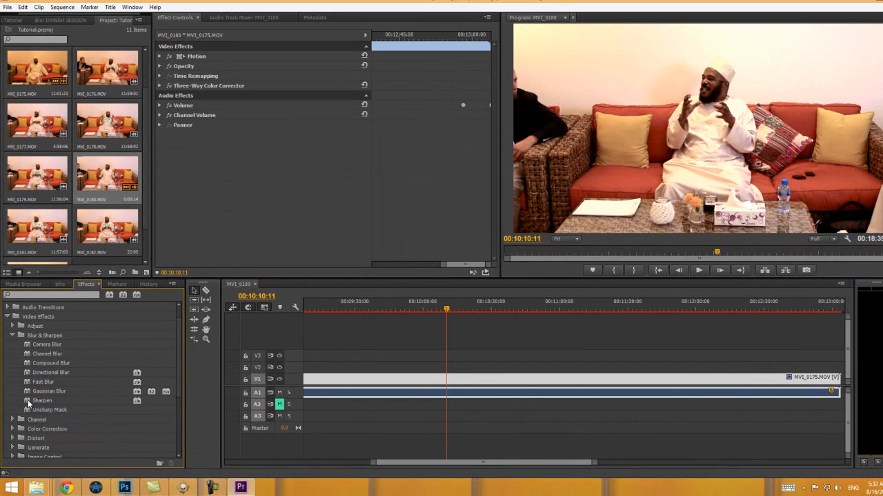
click(81, 284)
drag(28, 402, 364, 382)
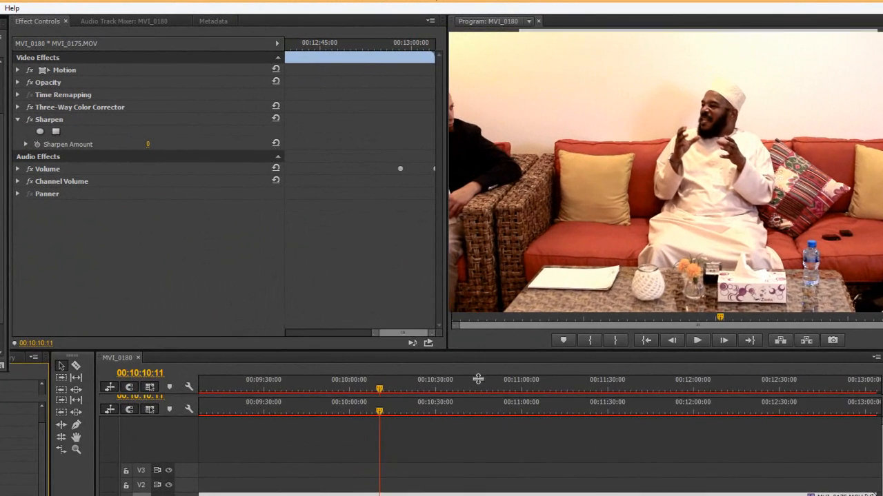
Step: Enlarge the Effect Controls and Program monitor areas by shrinking the timeline's height
drag(506, 281, 505, 327)
drag(463, 409, 462, 434)
Step: Try a Sharpen Amount of 17 on the clip during playback, and delete the Sharpen effect
click(149, 145)
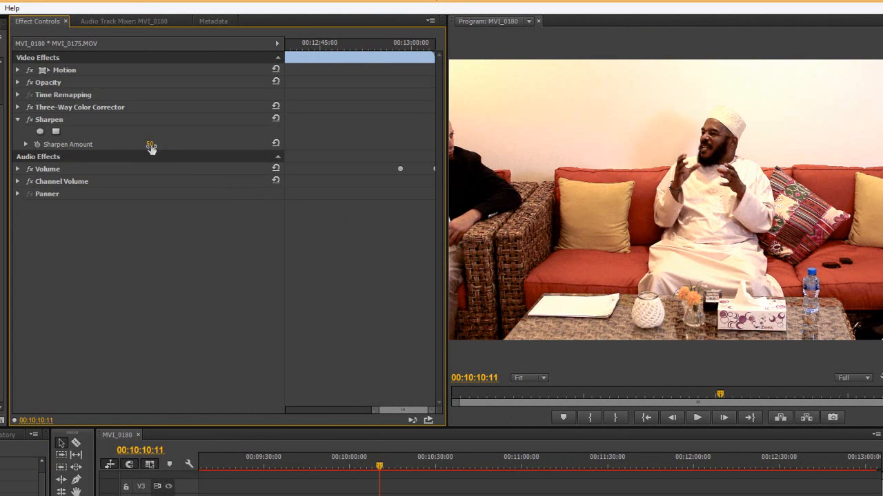
drag(149, 146, 108, 153)
key(space)
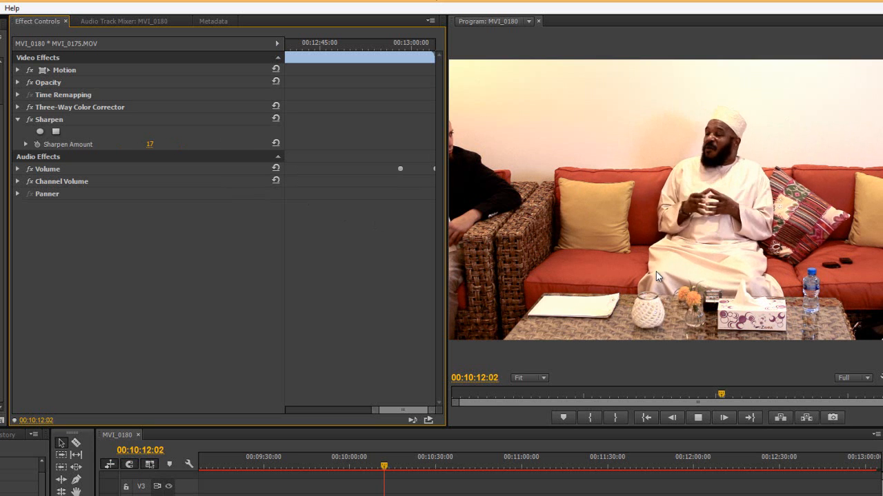
key(space)
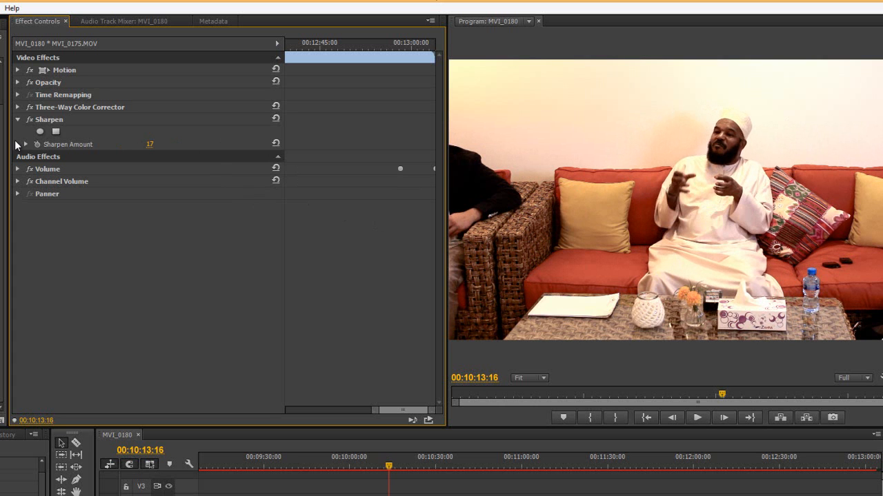
click(45, 120)
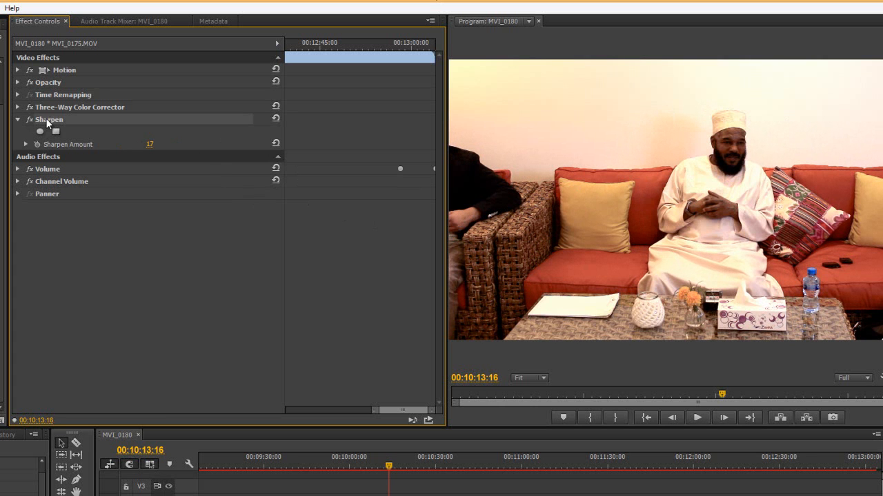
key(Delete)
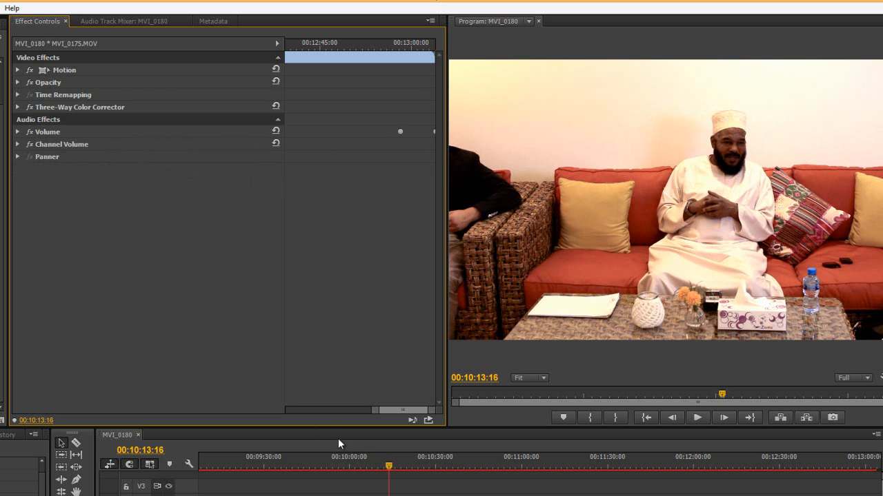
Step: Move the MVI_0175.MOV clip to the start of the sequence and place MVI_0180.MOV directly after it
key(minus)
key(minus)
key(minus)
key(minus)
key(minus)
key(minus)
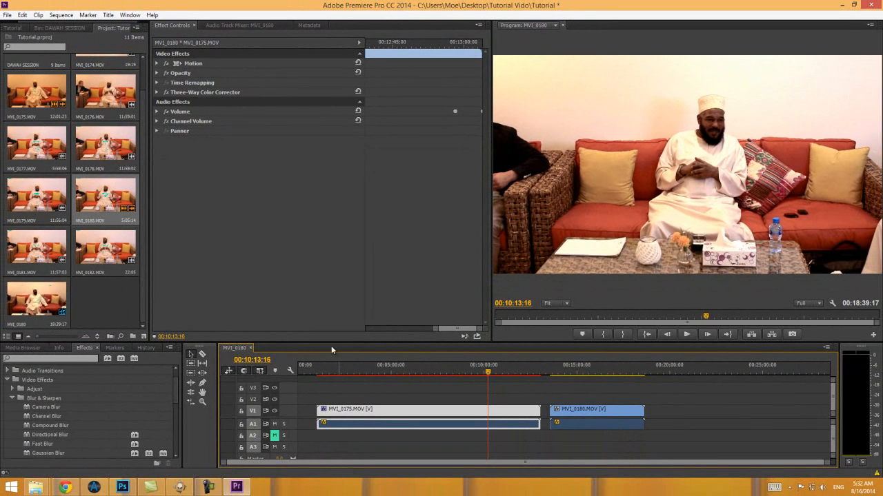
click(336, 368)
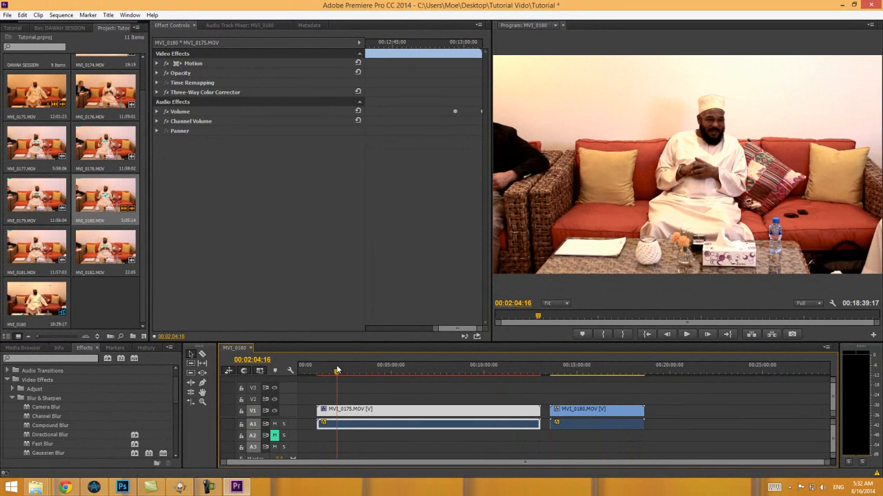
drag(354, 414, 323, 414)
drag(569, 415, 538, 410)
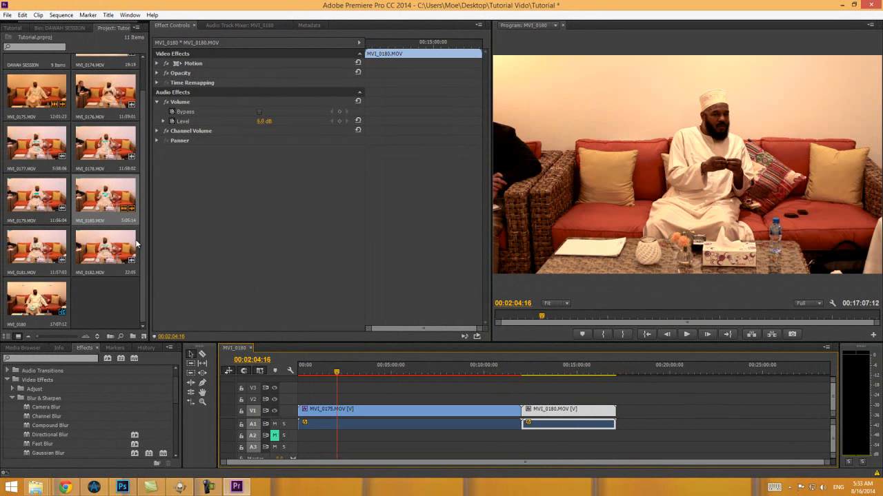
Step: Widen the Project panel to three thumbnail columns and compare frames from both timeline clips
drag(149, 194, 242, 181)
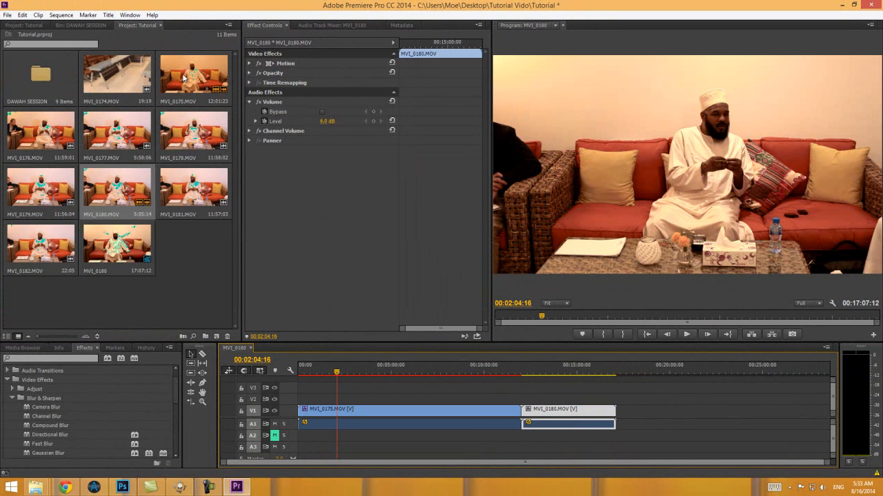
drag(535, 368, 462, 366)
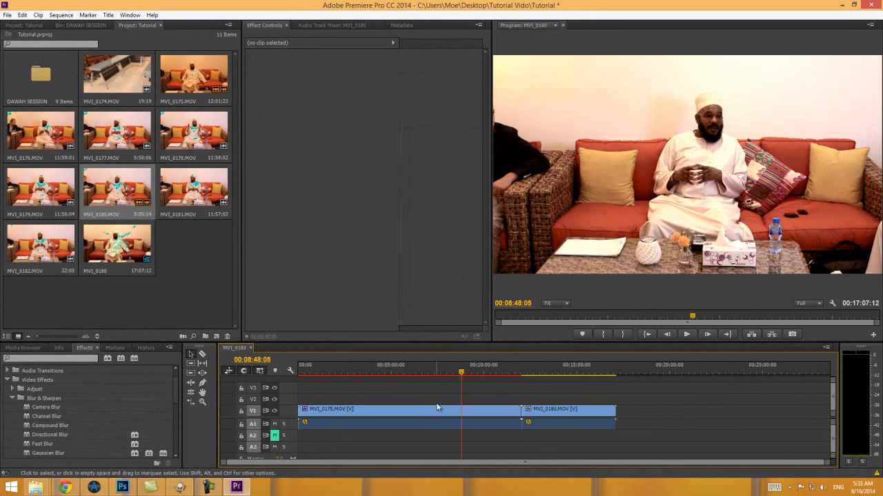
click(552, 367)
click(487, 372)
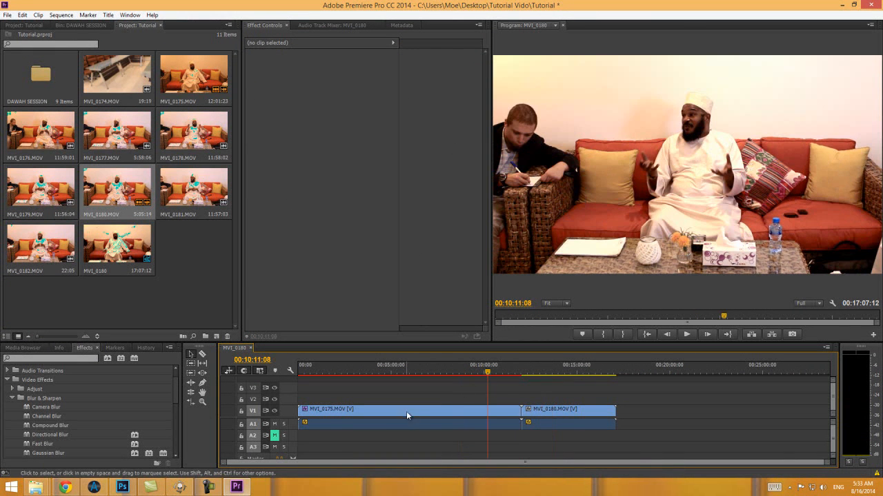
Step: Copy the Three-Way Color Corrector effect from the MVI_0175.MOV clip
click(406, 416)
click(283, 90)
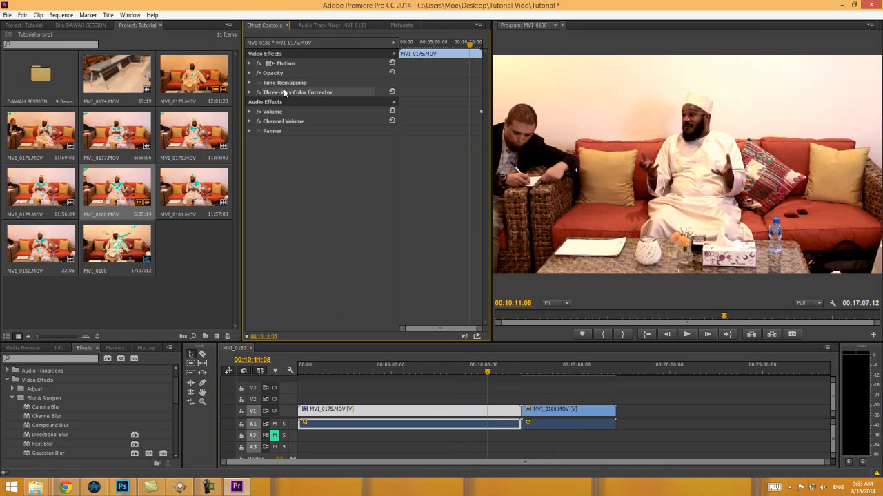
right_click(284, 92)
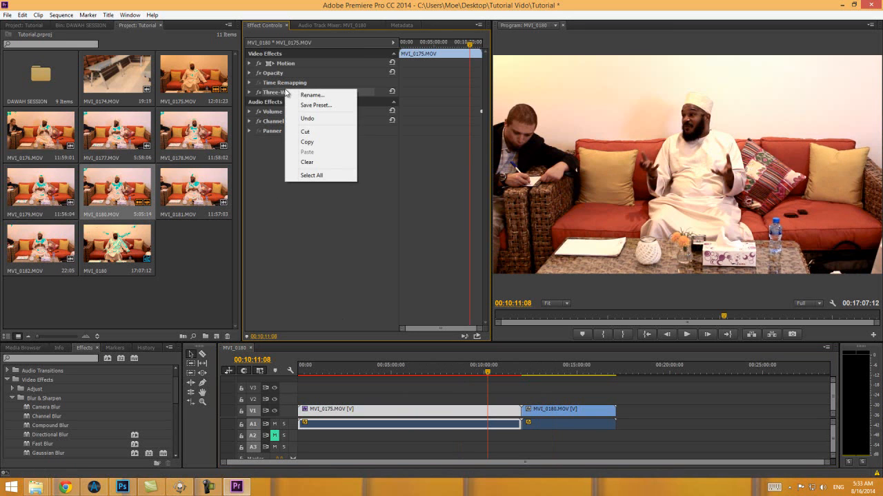
click(297, 142)
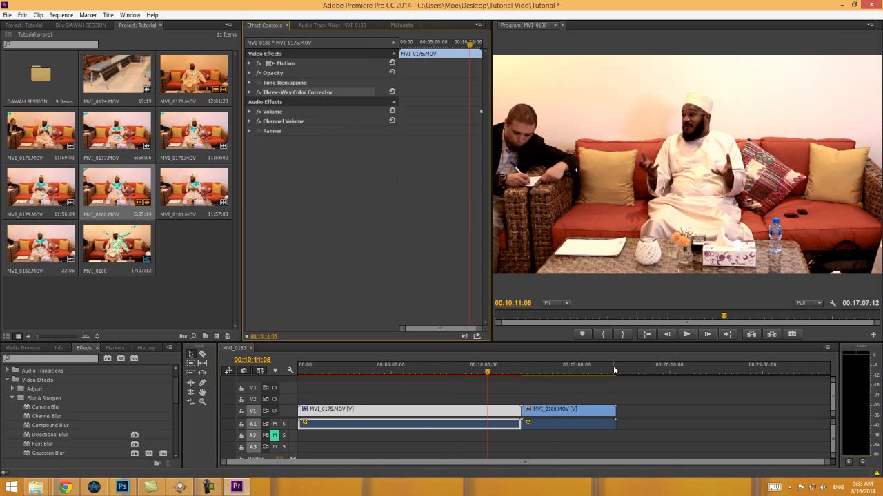
Step: Paste the copied Three-Way Color Corrector effect onto the MVI_0180.MOV clip
click(557, 372)
click(569, 411)
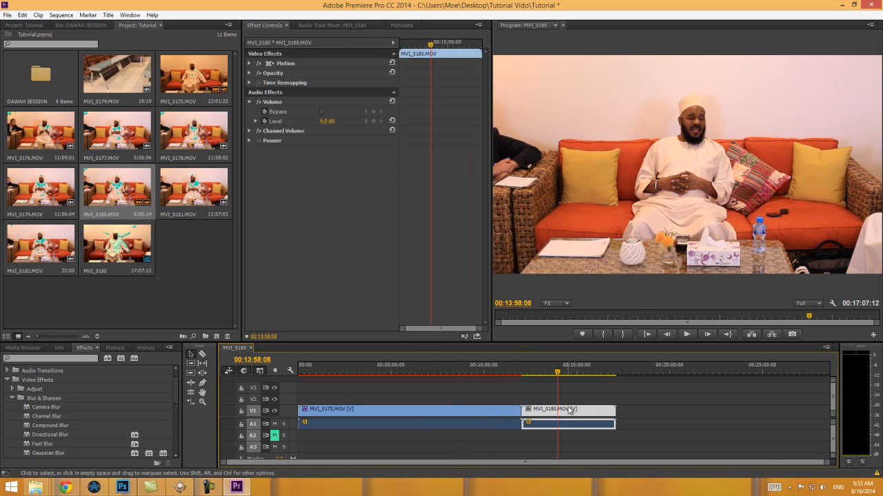
right_click(313, 153)
click(335, 217)
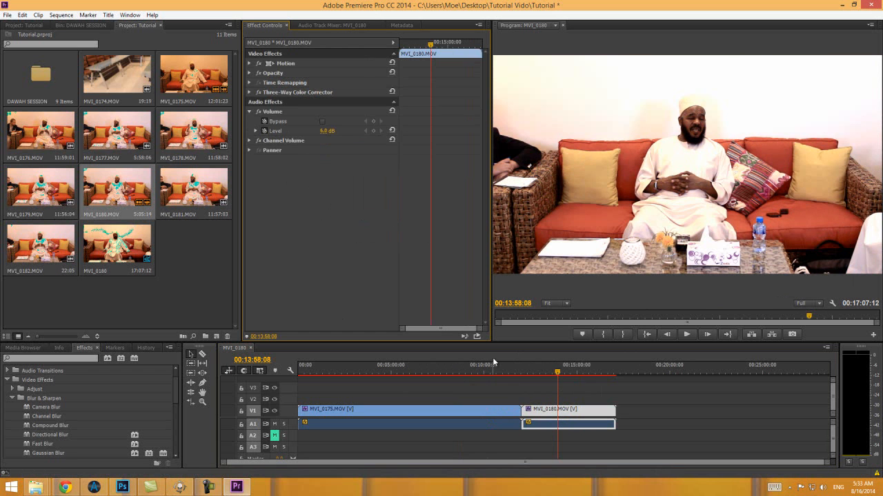
Step: Disable the Three-Way Color Corrector on MVI_0180.MOV and compare its uncorrected look with frames from the corrected MVI_0175.MOV clip
click(481, 371)
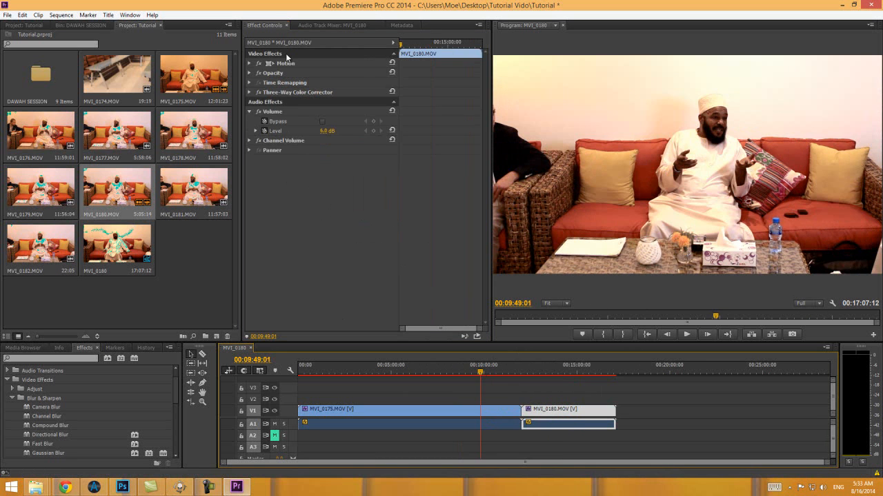
click(258, 93)
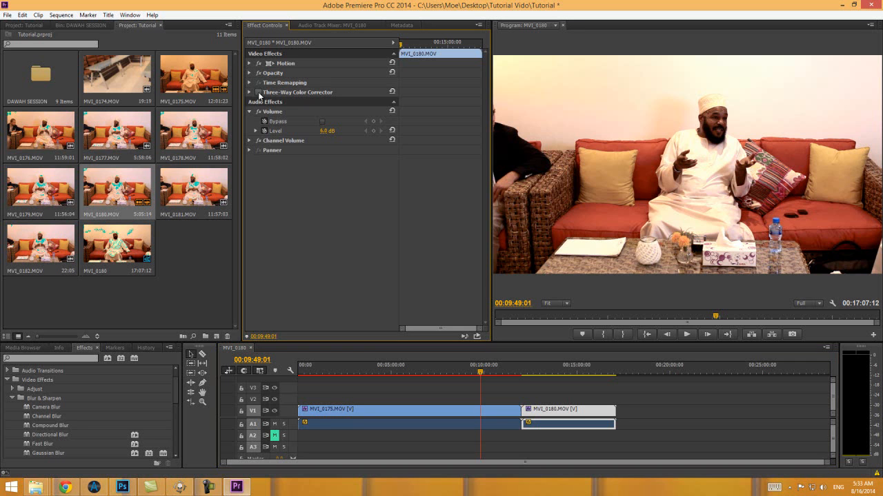
click(465, 371)
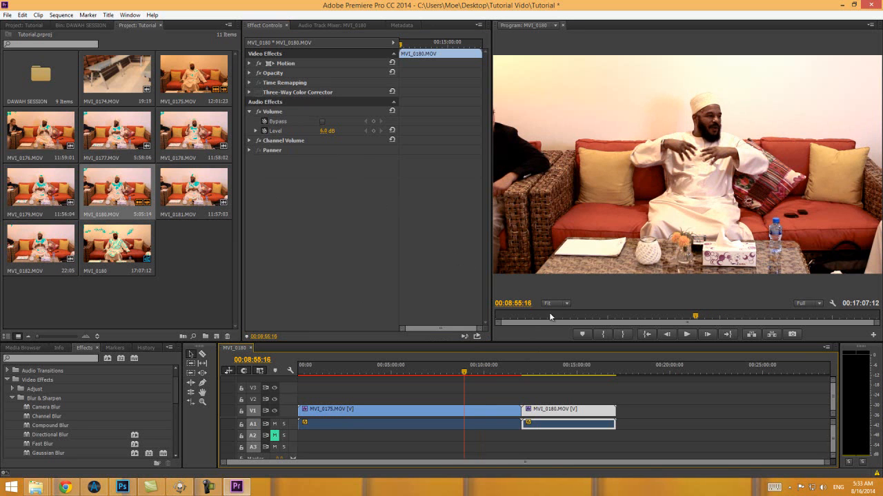
click(560, 370)
click(265, 93)
click(259, 93)
click(260, 92)
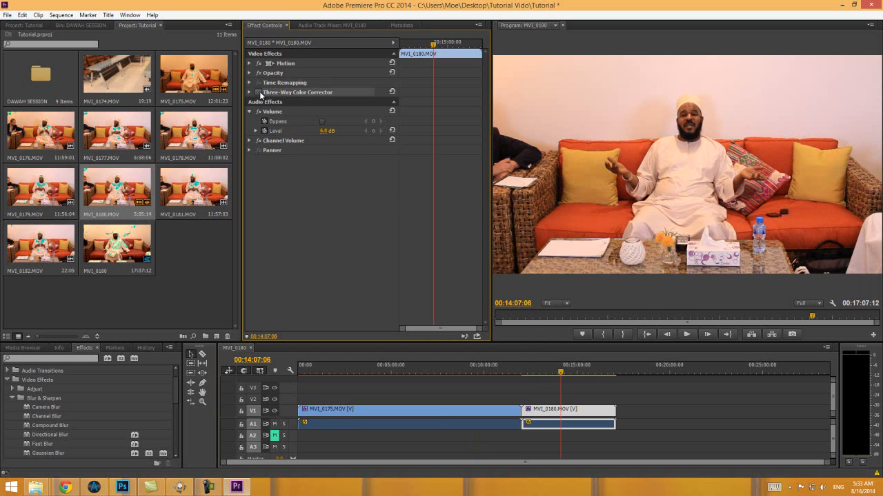
click(440, 372)
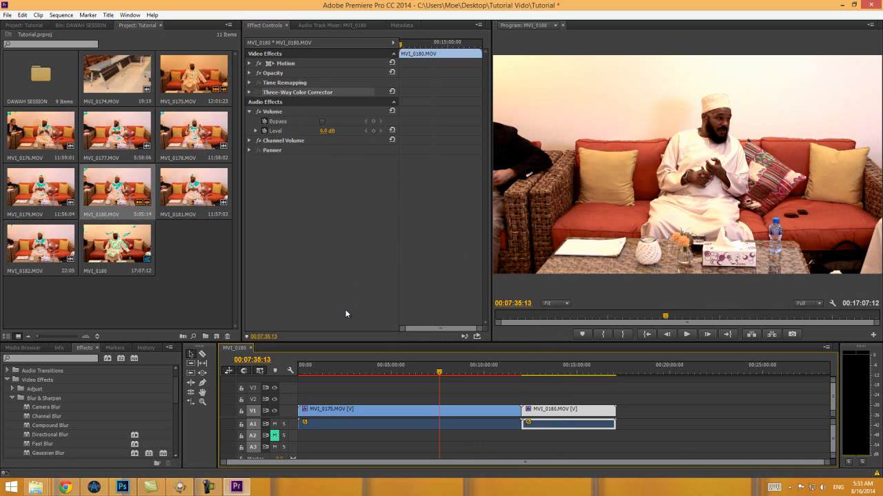
Step: Temporarily disable the Three-Way Color Corrector on MVI_0175.MOV, compare frames from both clips, and re-enable the effect
click(440, 419)
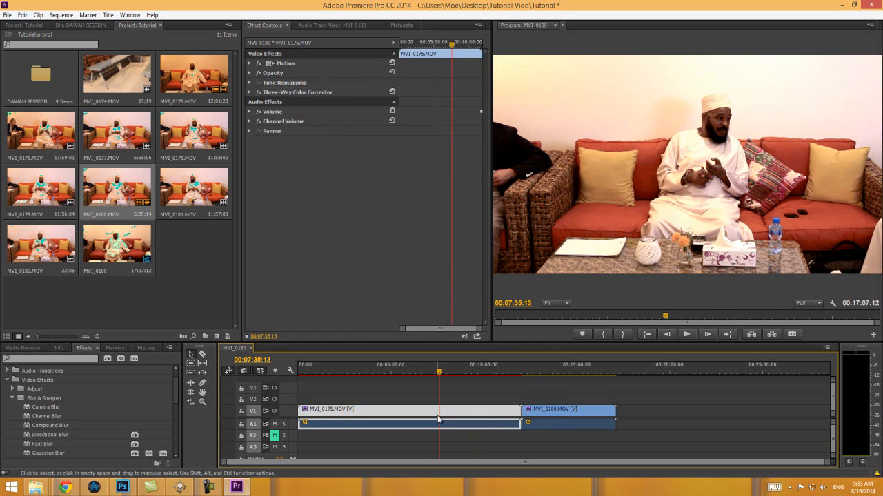
click(259, 95)
click(546, 369)
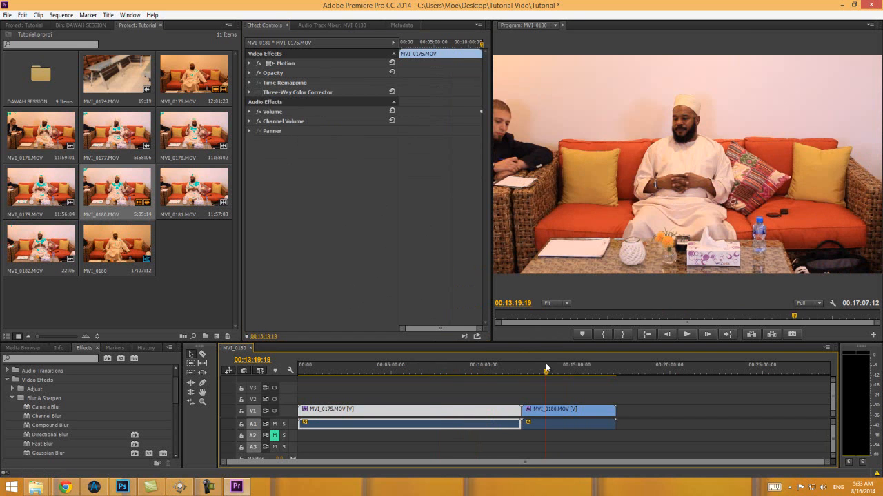
click(476, 366)
click(563, 369)
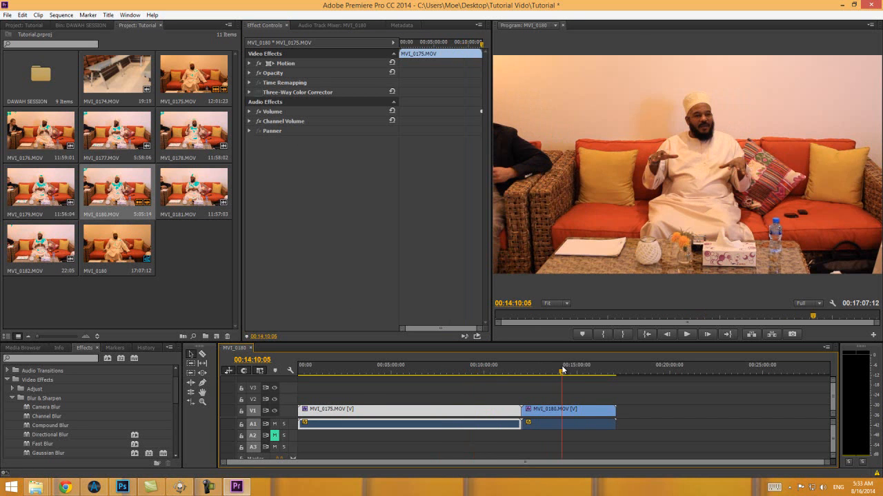
click(474, 367)
click(566, 367)
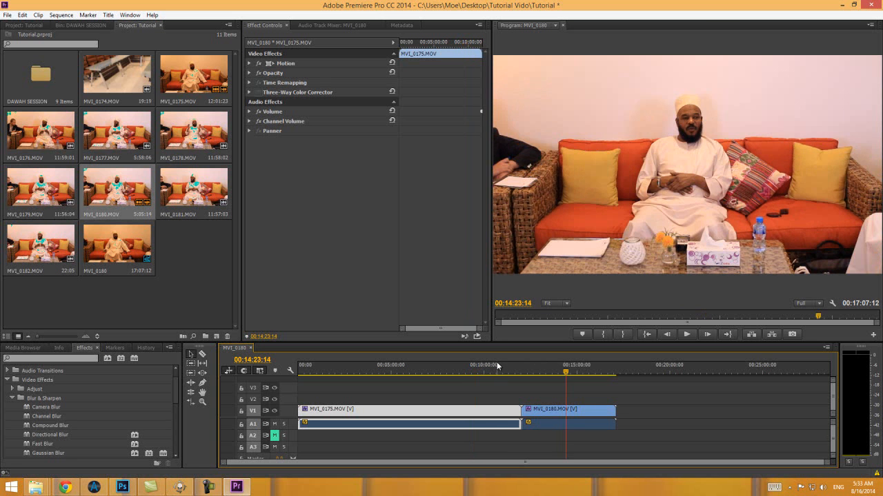
click(495, 364)
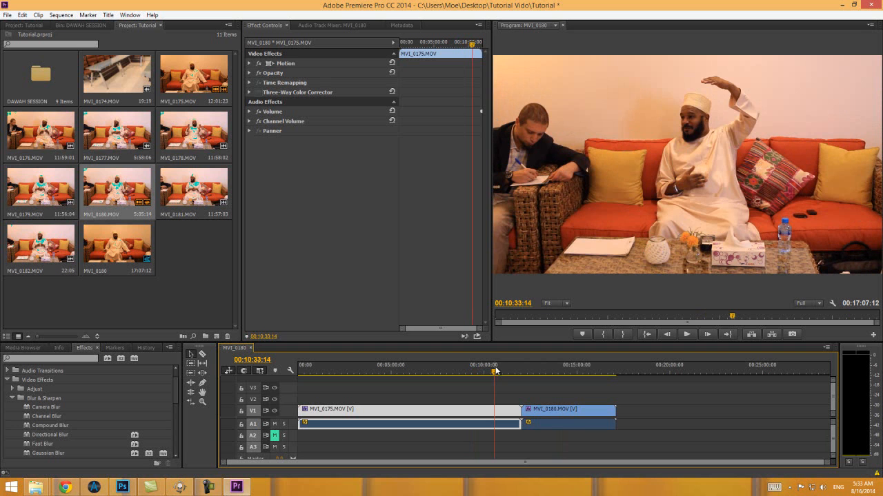
click(259, 92)
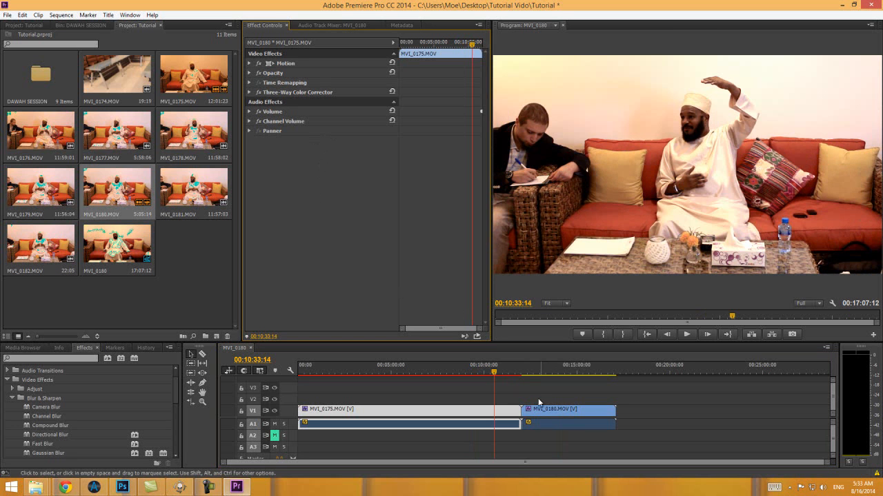
click(550, 371)
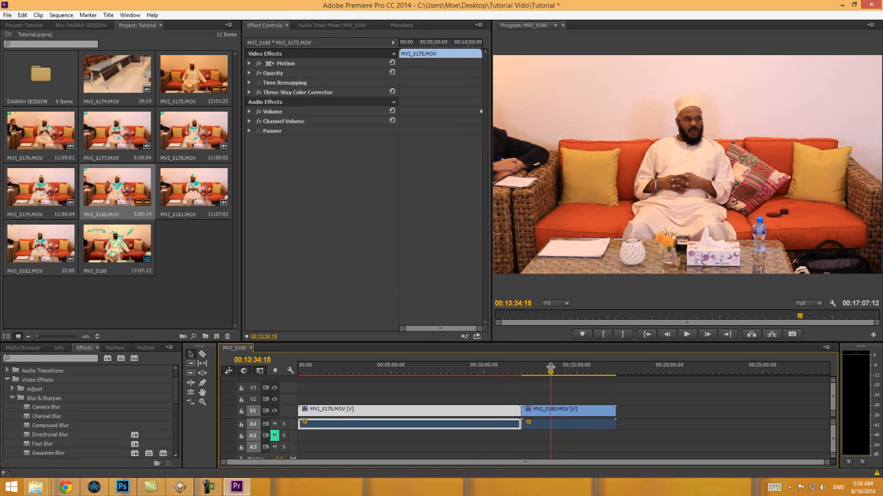
Step: Delete the Three-Way Color Corrector from MVI_0175.MOV, check the uncorrected frames, and paste the effect back onto the clip
click(278, 91)
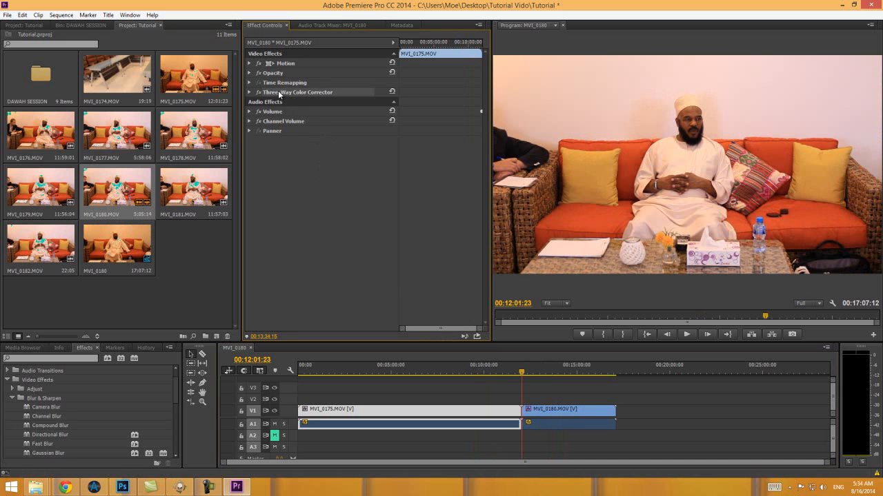
key(Delete)
drag(481, 368, 502, 370)
click(260, 84)
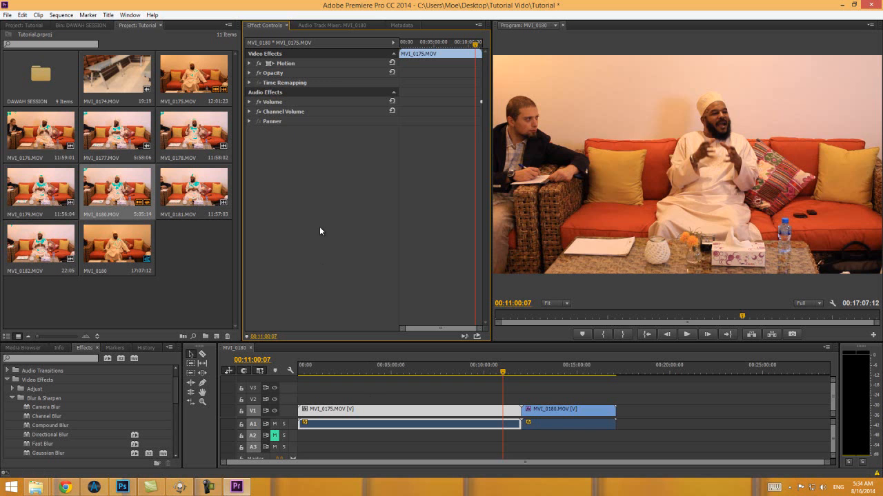
key(ctrl+v)
Step: Paste the Three-Way Color Corrector onto MVI_0180.MOV and delete the clip's disabled duplicate of the effect
drag(512, 377, 537, 371)
click(533, 411)
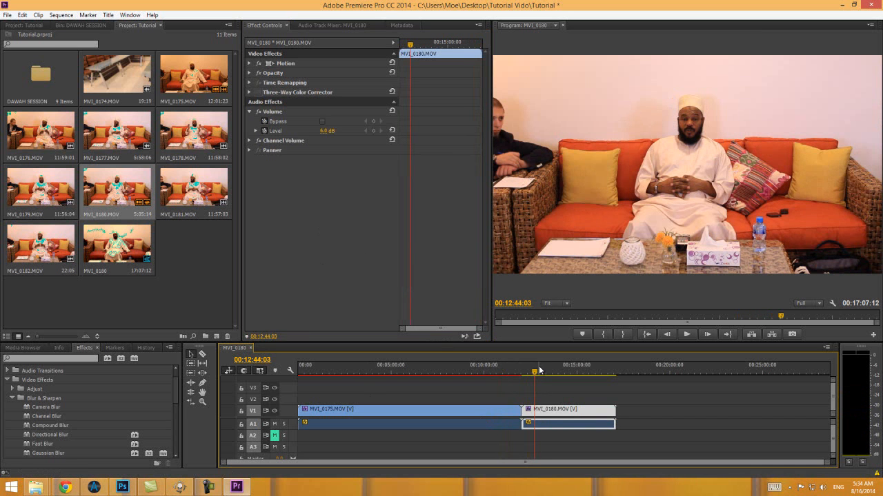
key(ctrl+v)
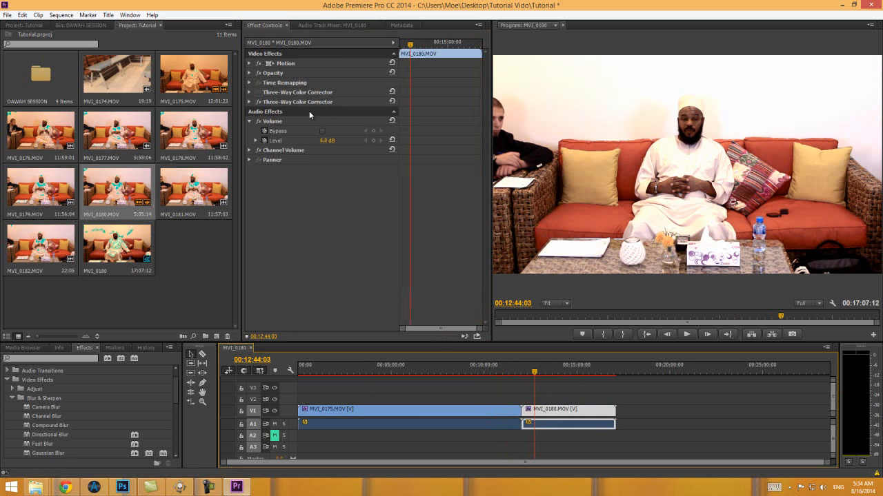
click(271, 103)
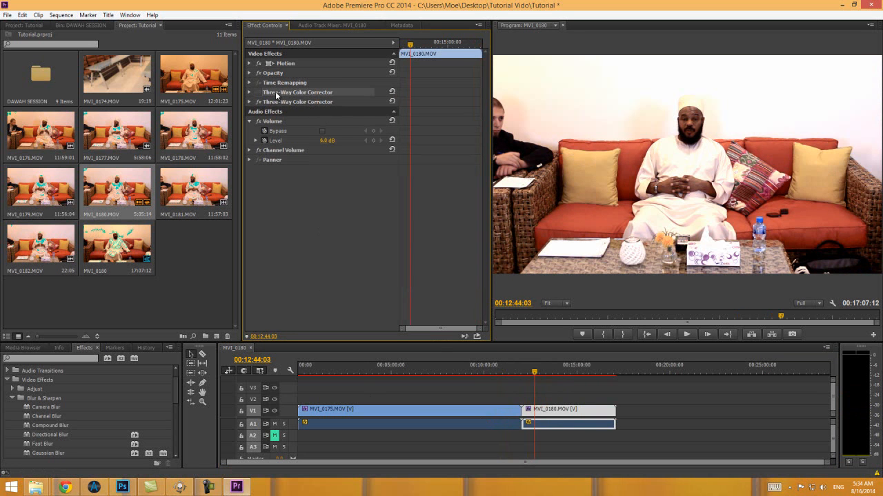
key(Delete)
Step: Adjust the Three-Way Color Corrector input levels on MVI_0180.MOV to about 16.6 black, 0.9 gray and 219.1 white
click(249, 92)
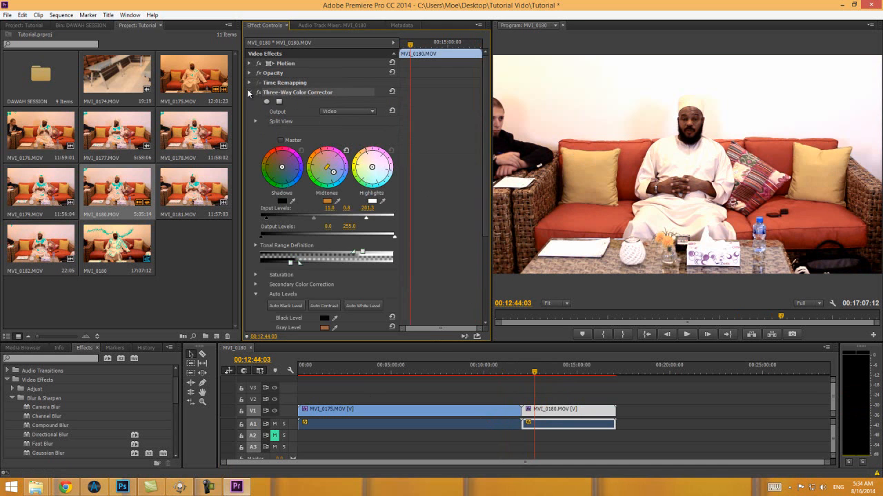
drag(365, 220, 379, 219)
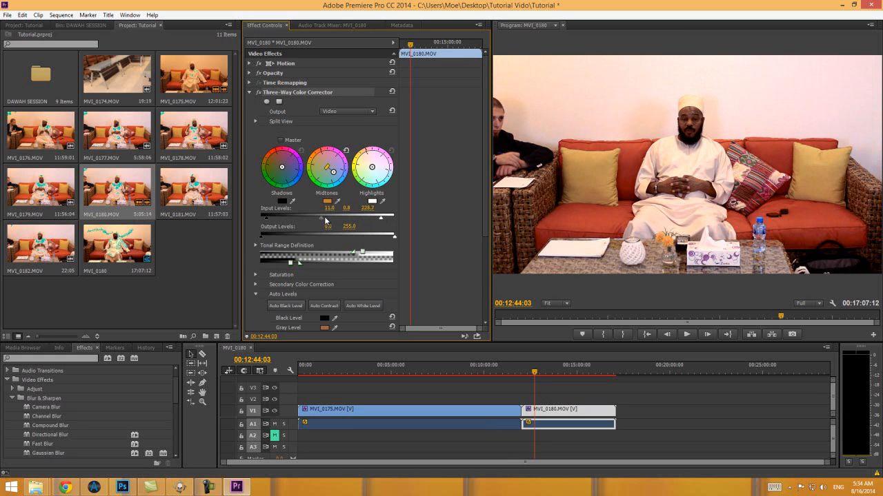
drag(321, 219, 324, 220)
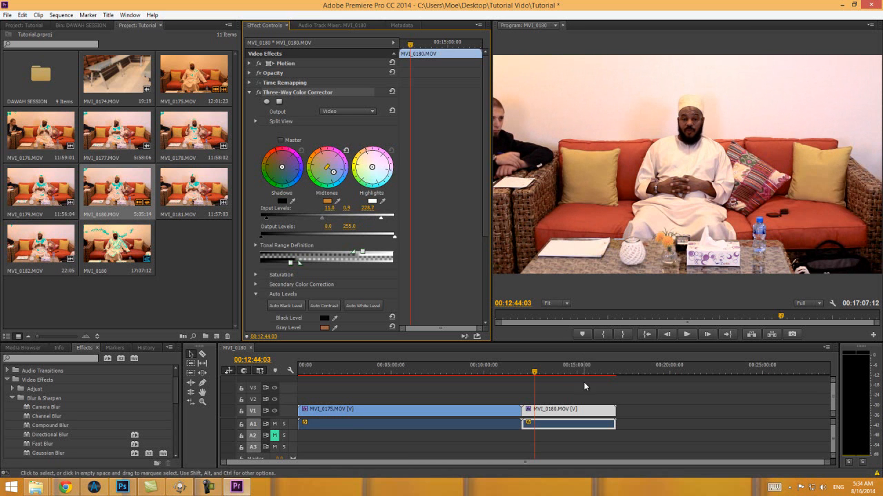
click(539, 372)
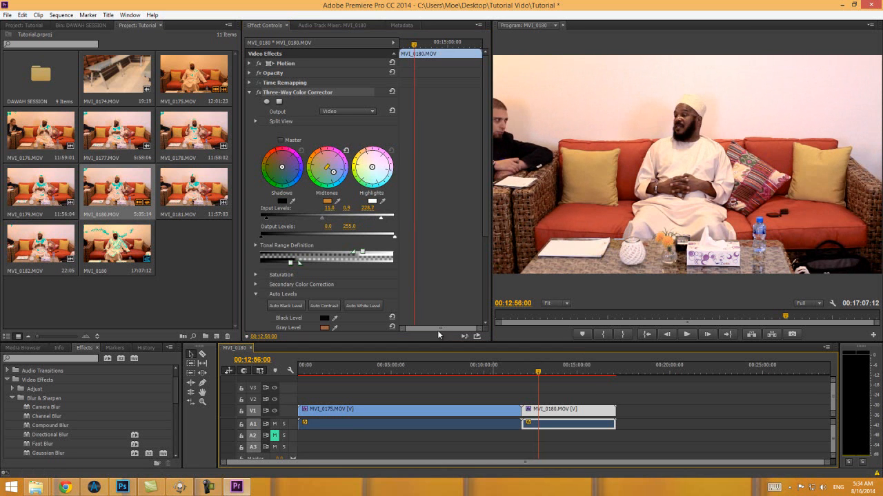
drag(269, 219, 269, 220)
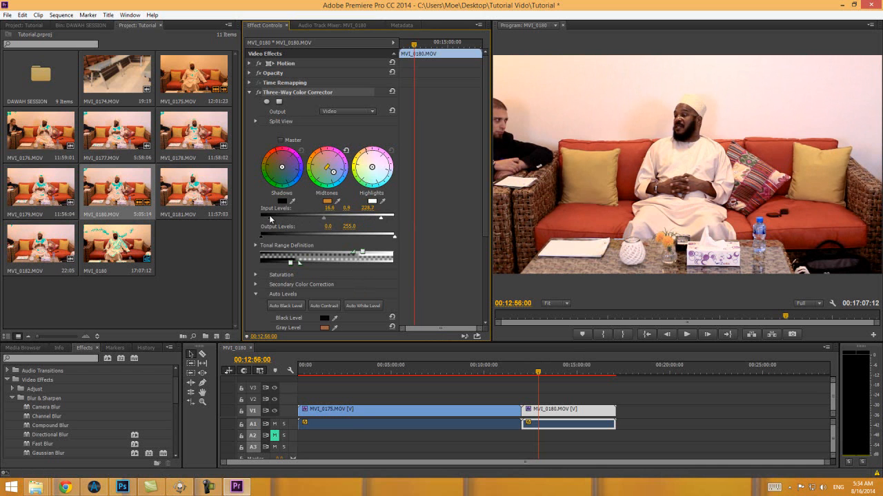
drag(324, 219, 325, 221)
drag(376, 221, 378, 220)
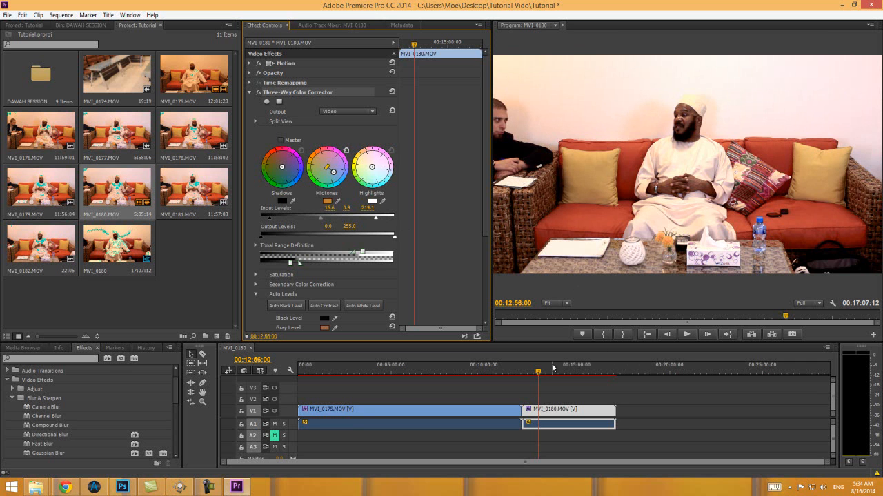
Step: Compare MVI_0180.MOV with the correction off and on, and refine its input levels to about 10.5, 0.9 and 214.7
click(260, 93)
click(259, 93)
click(259, 93)
click(259, 93)
click(259, 92)
click(259, 92)
drag(270, 220, 266, 219)
mouse_move(376, 219)
mouse_down()
mouse_move(387, 220)
mouse_move(377, 221)
mouse_up()
drag(319, 218, 320, 221)
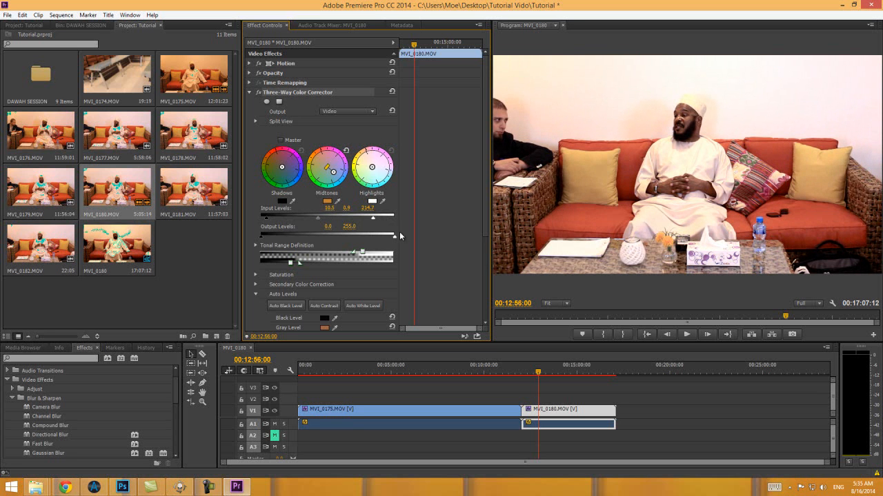
Step: Adjust the Three-Way Color Corrector input levels on MVI_0175.MOV to about 9.6 black, 0.8 gray and 198.9 white
mouse_move(484, 360)
mouse_down()
mouse_move(459, 365)
mouse_move(479, 365)
mouse_up()
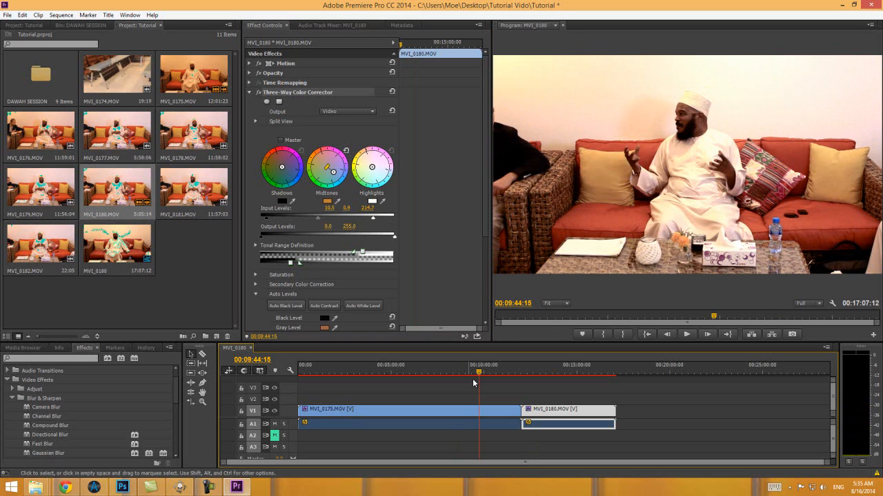
click(460, 412)
click(268, 93)
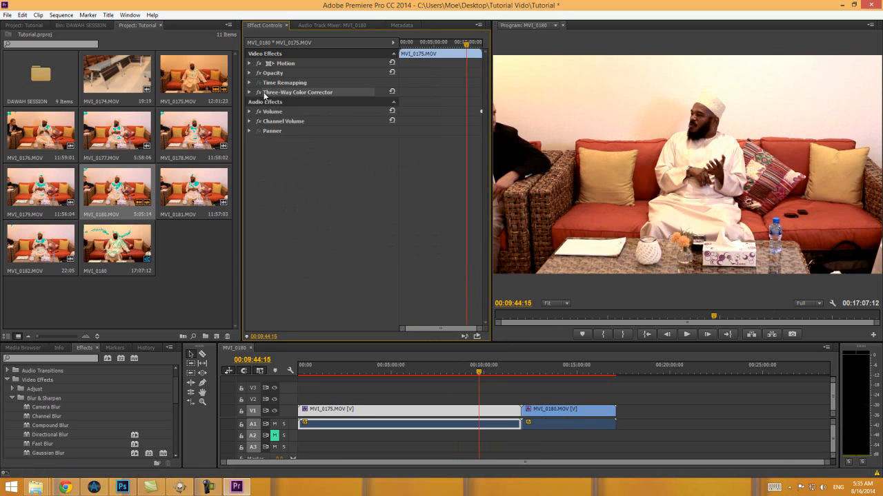
click(251, 91)
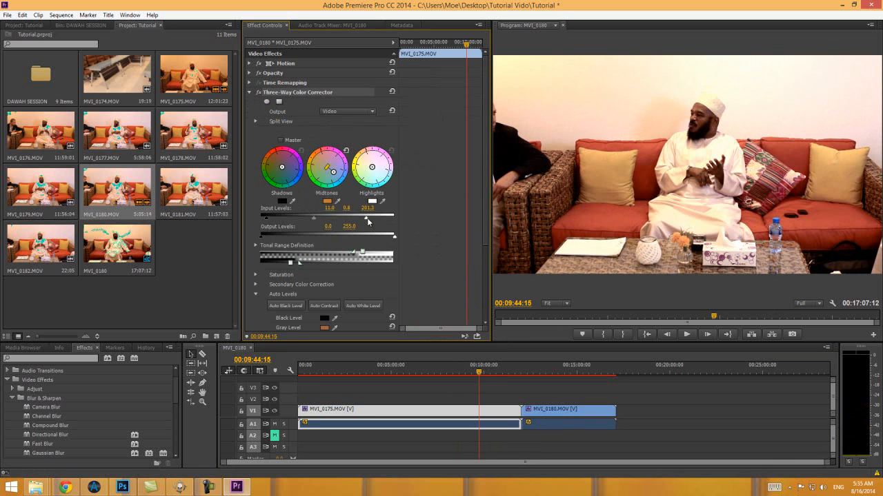
drag(370, 221, 367, 221)
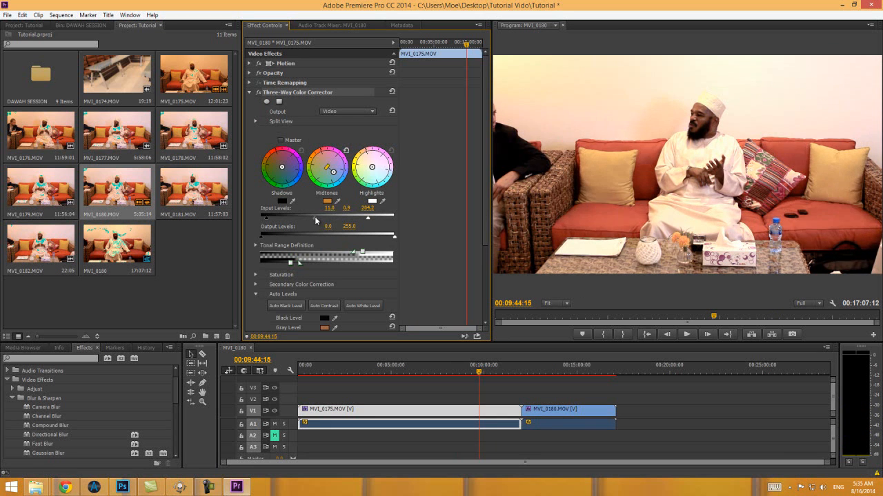
mouse_move(313, 218)
mouse_down()
mouse_move(265, 220)
mouse_move(323, 219)
mouse_up()
drag(319, 219, 313, 219)
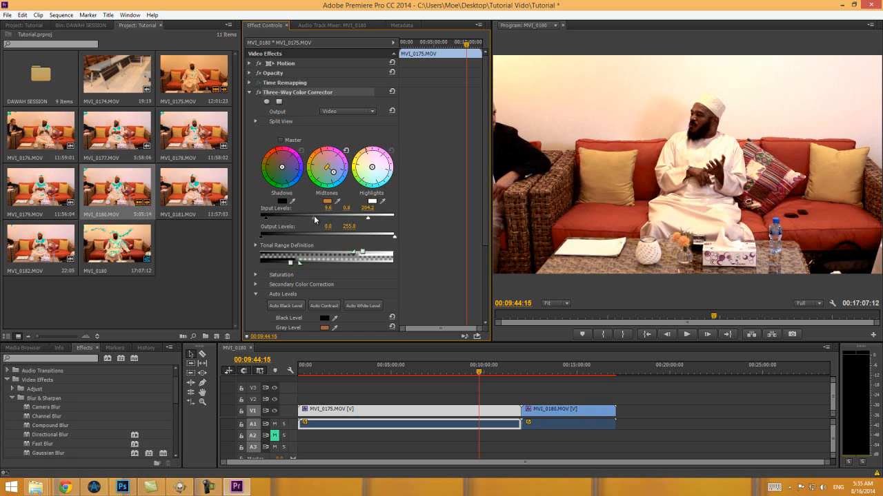
drag(369, 219, 368, 220)
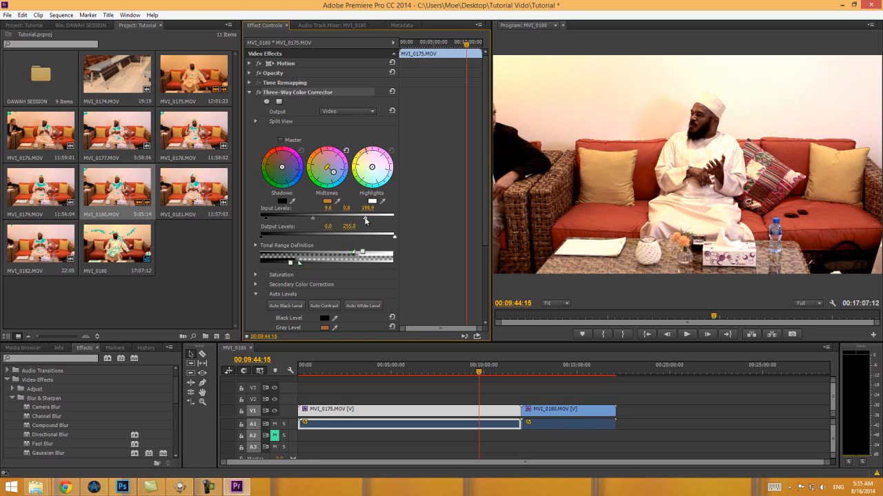
Step: Return the playhead to the start of the sequence and leave the timeline clips deselected
drag(467, 368, 299, 371)
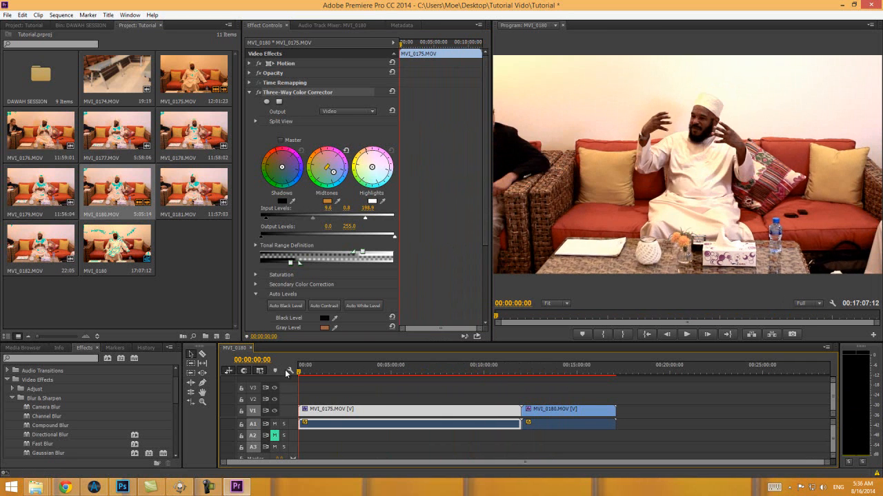
click(497, 397)
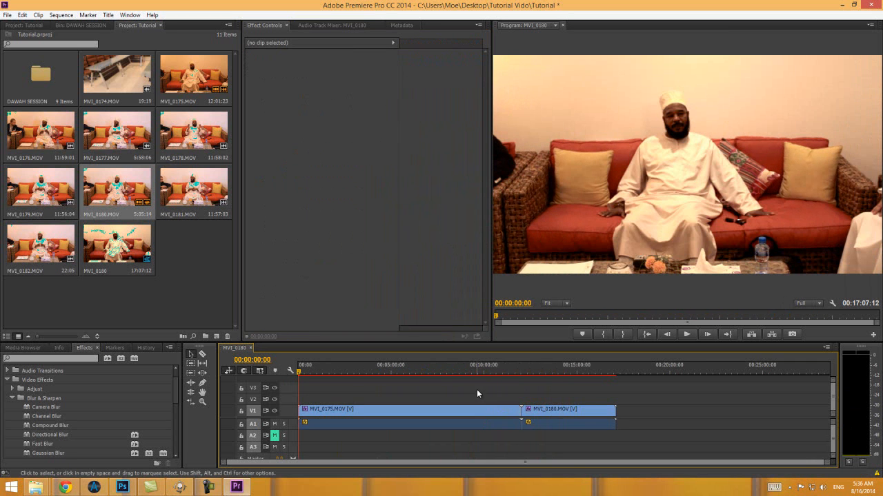
drag(477, 389, 561, 426)
click(6, 15)
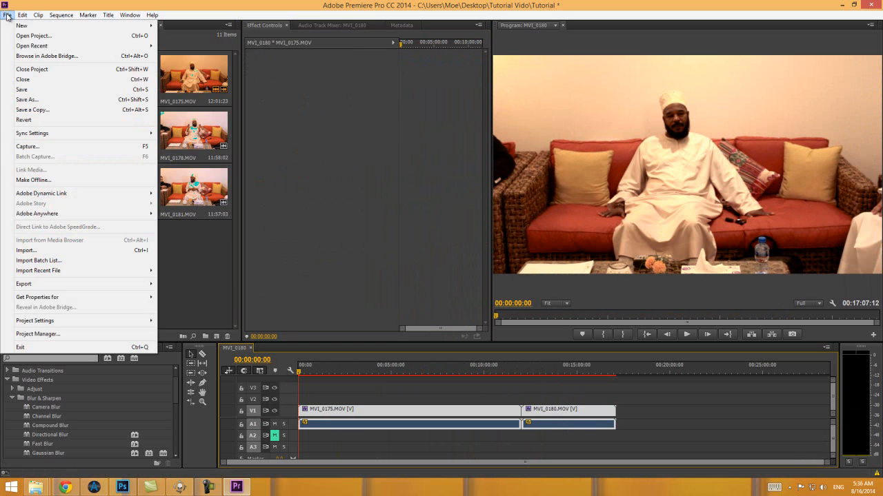
click(455, 389)
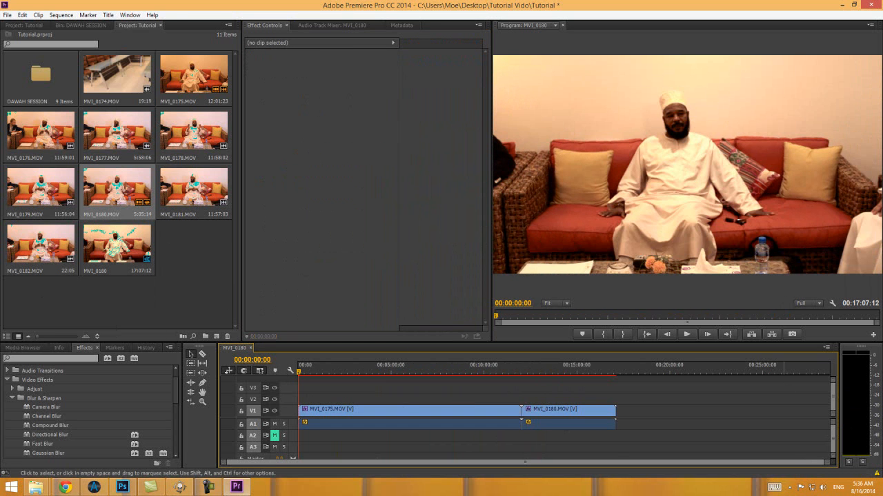
Step: Add another copy of MVI_0180.MOV directly after the last clip in the sequence
drag(824, 462, 864, 447)
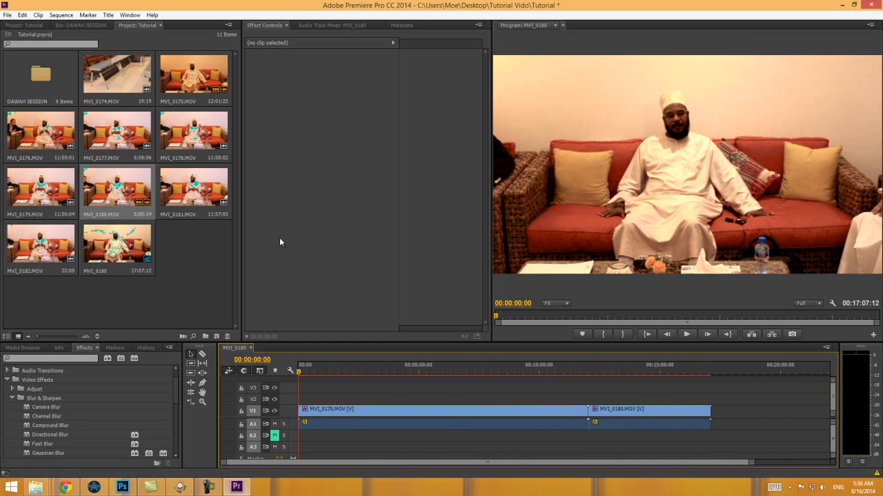
drag(124, 189, 717, 419)
drag(726, 463, 833, 451)
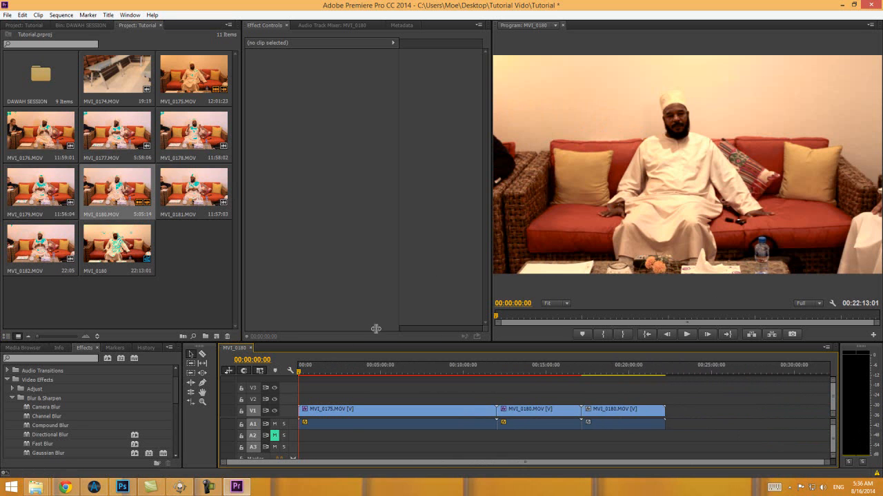
click(128, 187)
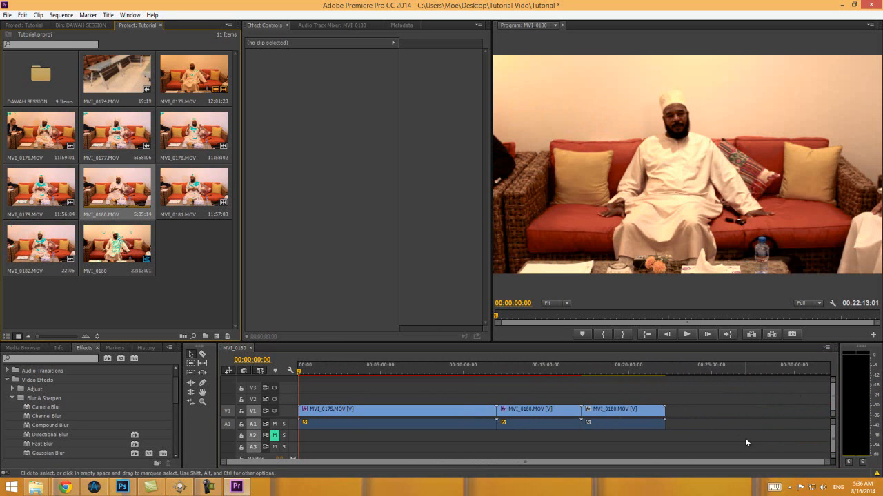
Step: Split the last MVI_0180.MOV clip near its end with the Razor tool and delete the short cut-off piece
click(203, 354)
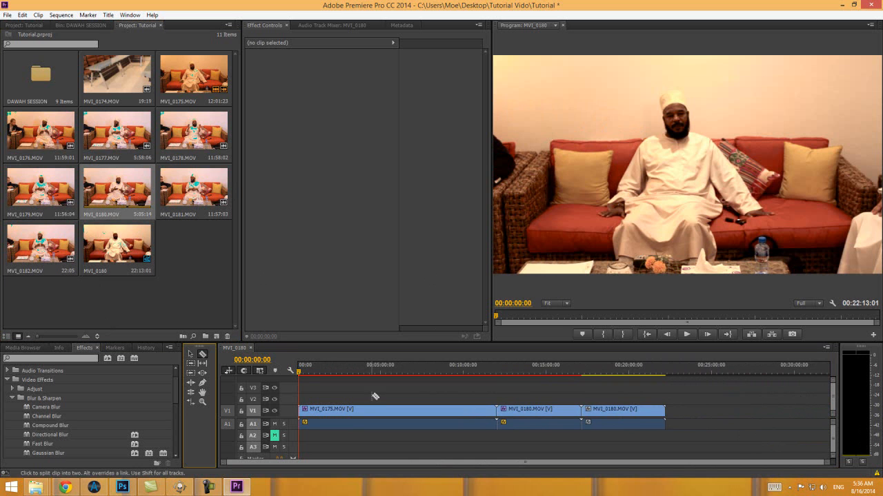
click(660, 413)
click(191, 354)
drag(666, 411, 800, 414)
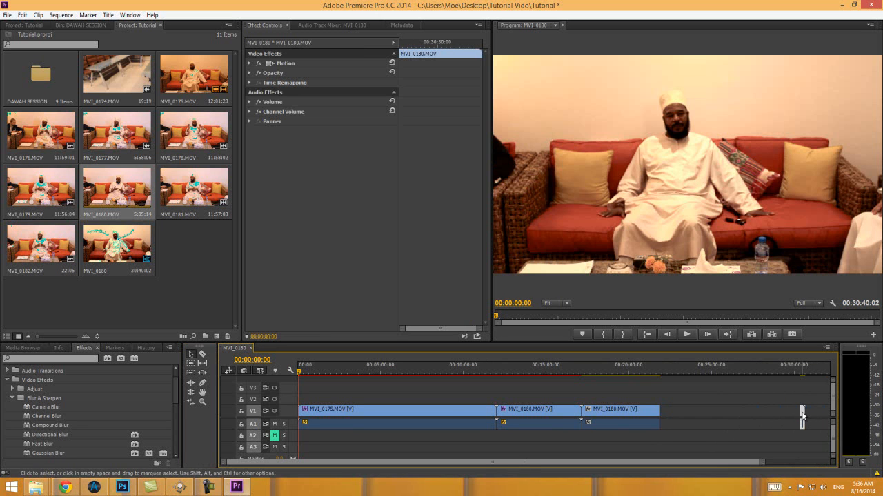
key(Delete)
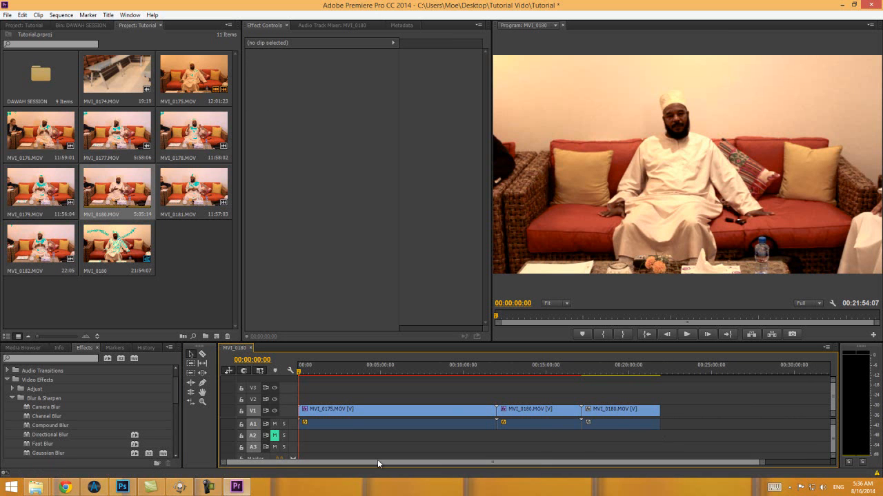
Step: Start a media export of the sequence and keep H.264 as the format
click(7, 15)
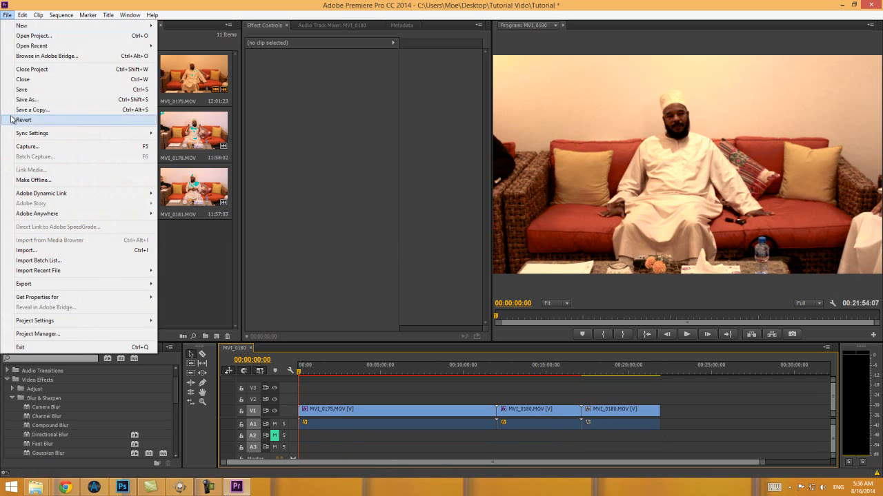
click(112, 285)
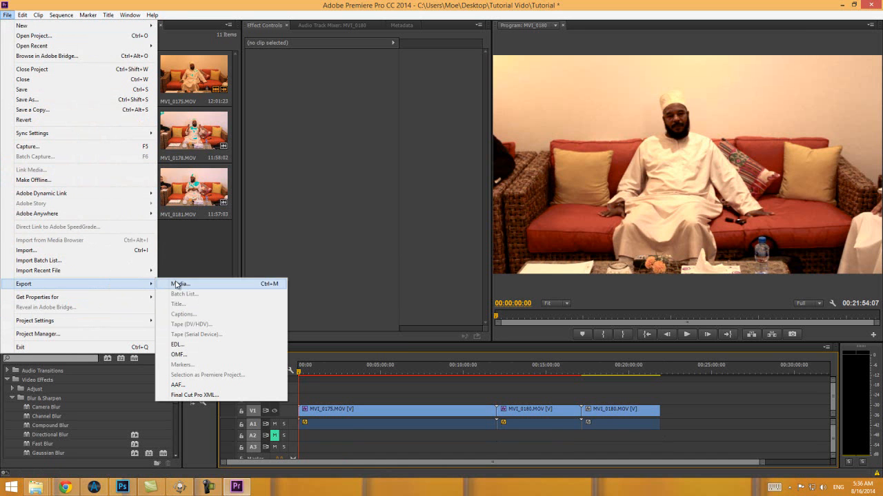
click(177, 285)
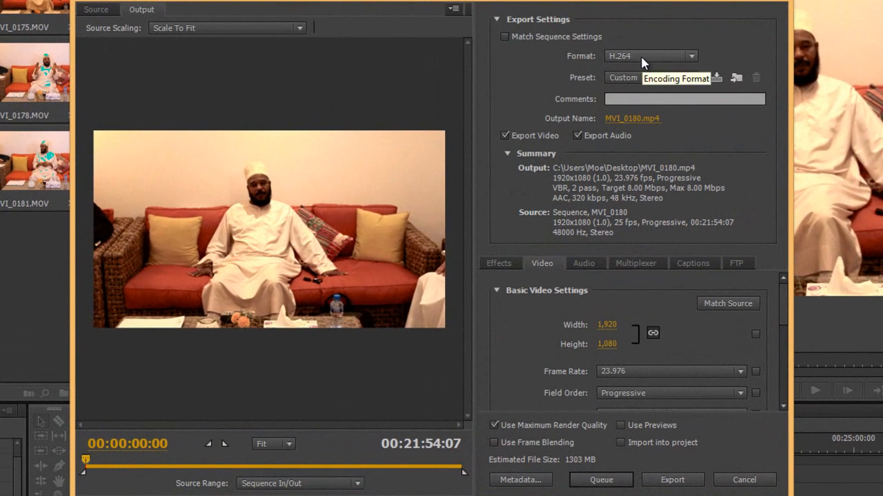
click(641, 58)
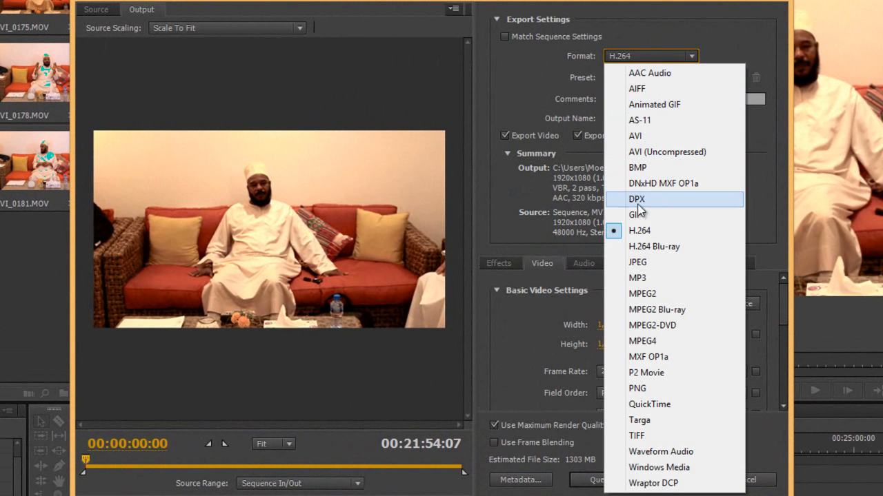
click(653, 238)
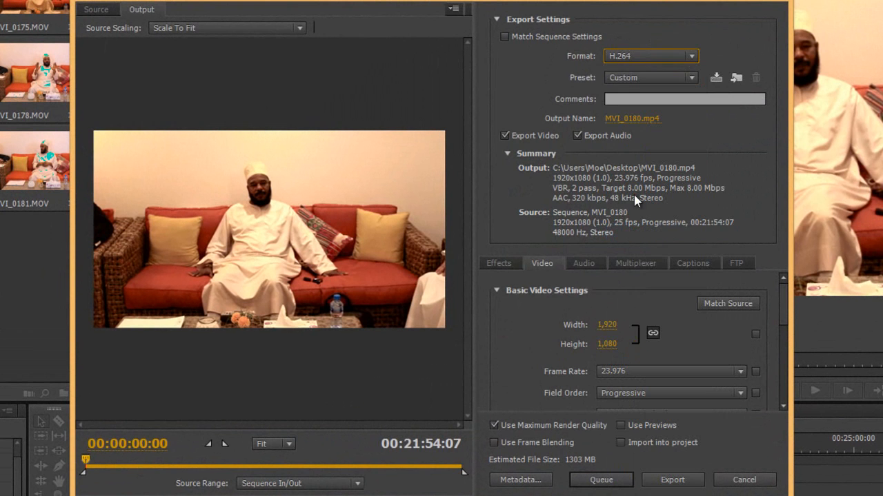
Step: Choose the HD 1080p 23.976 preset for the export
click(629, 80)
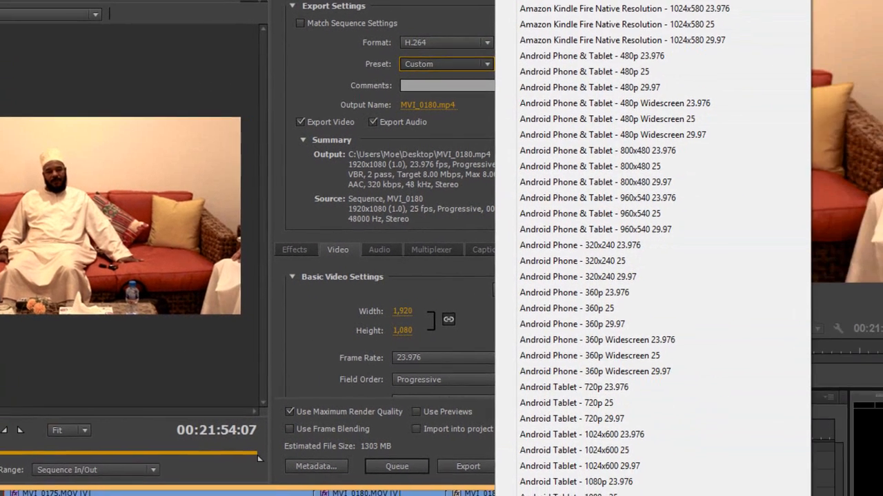
scroll(652, 249, down, 5)
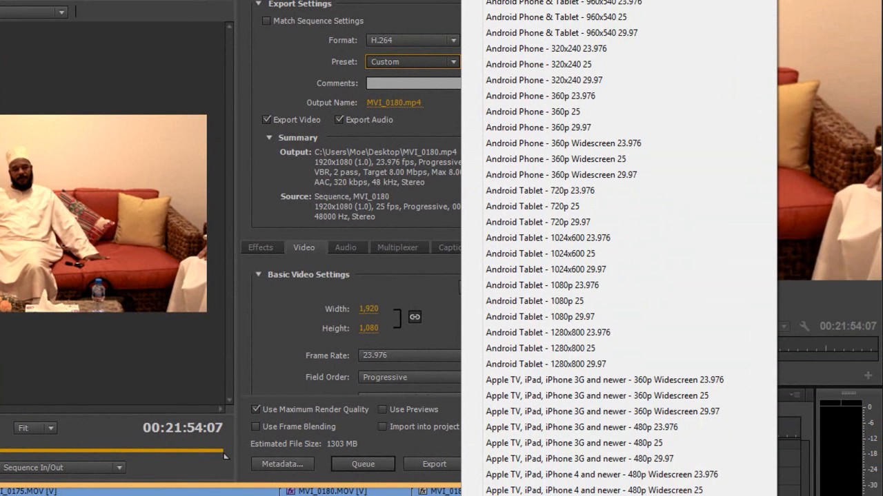
scroll(607, 248, down, 6)
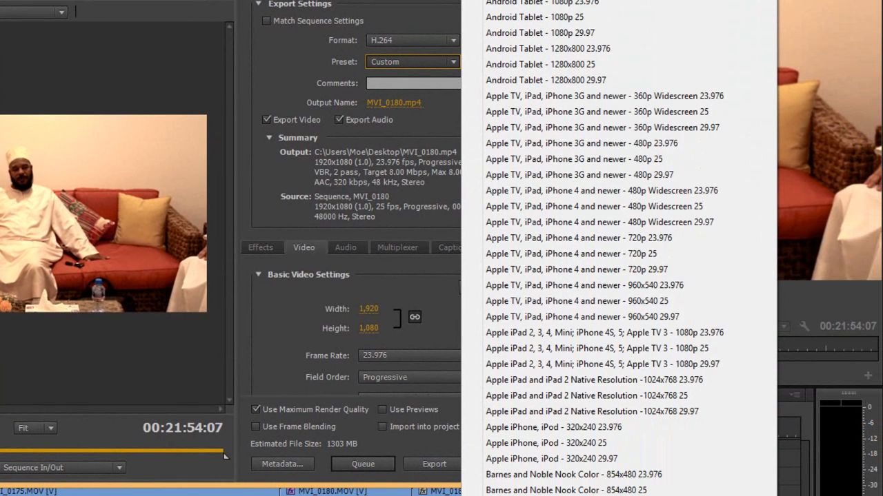
scroll(607, 248, down, 5)
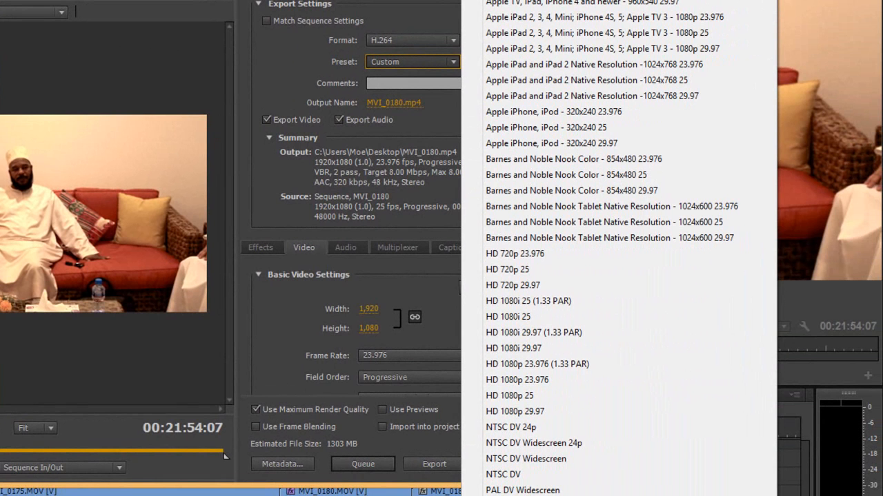
scroll(526, 387, down, 1)
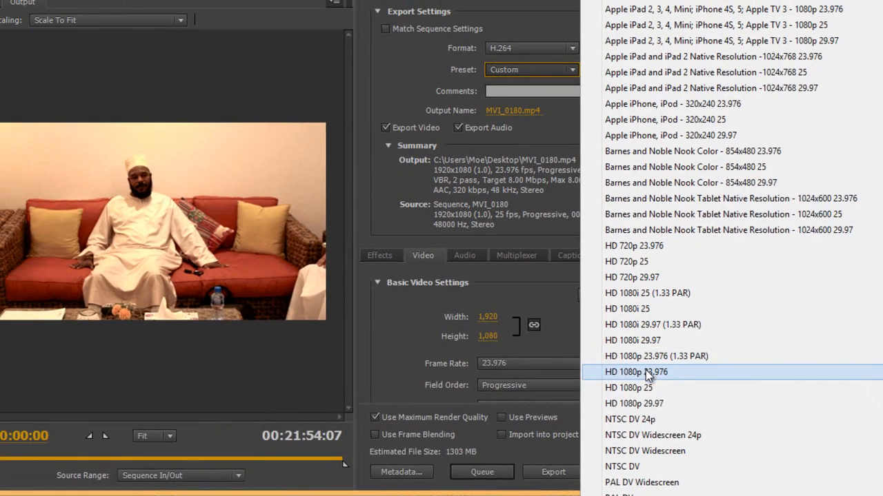
click(524, 364)
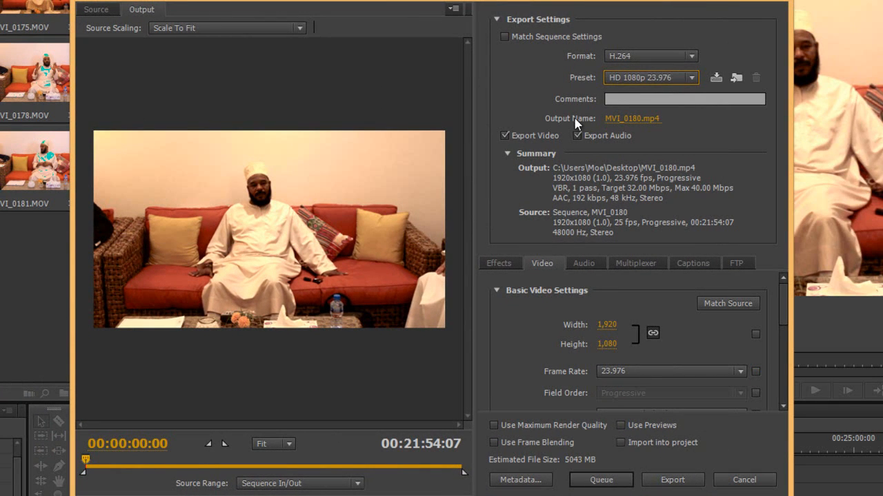
Step: Name the exported video file "Billal" and save its location on the Desktop
click(628, 120)
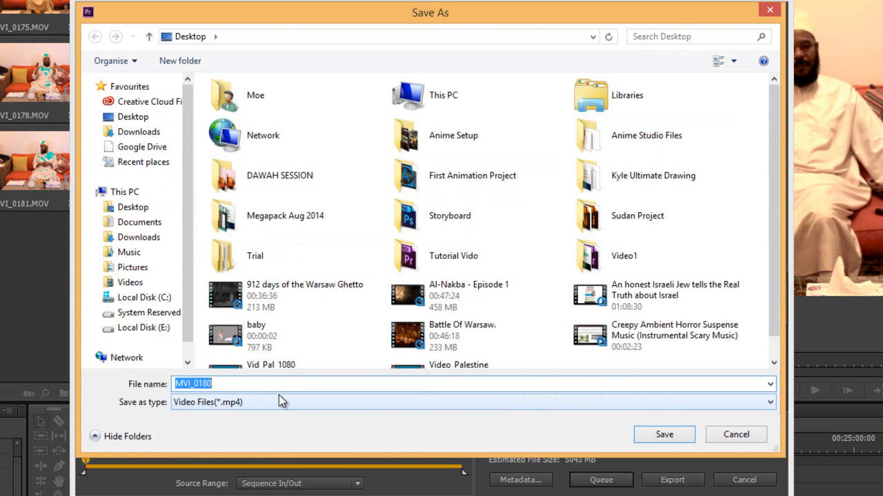
text(Bili)
text(al)
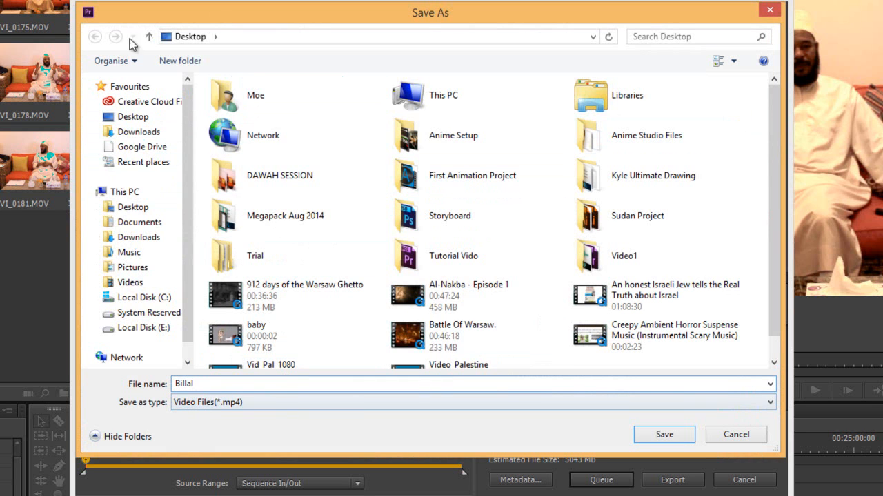
click(679, 435)
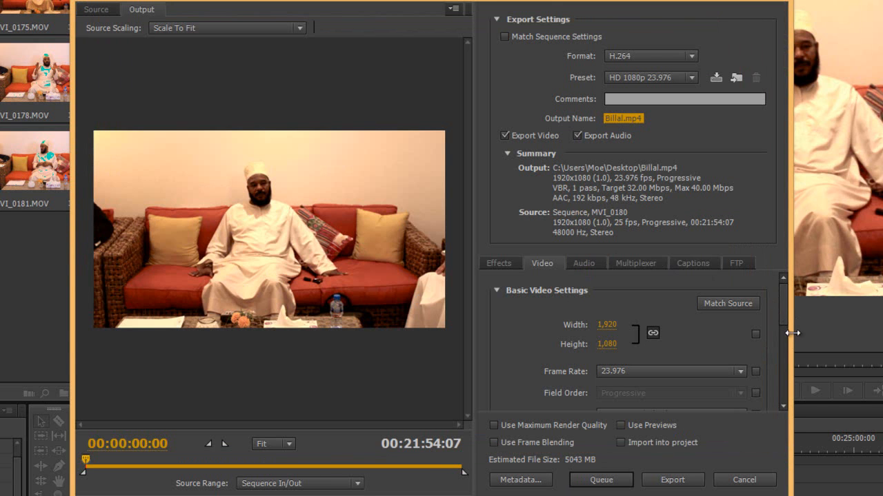
Step: Try VBR, 2 pass as the bitrate encoding, and switch it back to VBR, 1 pass
drag(784, 316, 781, 350)
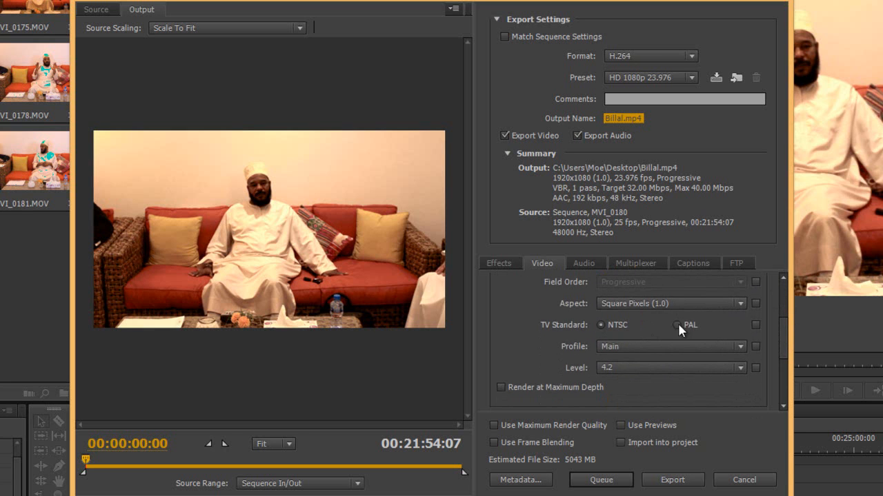
drag(786, 341, 782, 364)
click(636, 343)
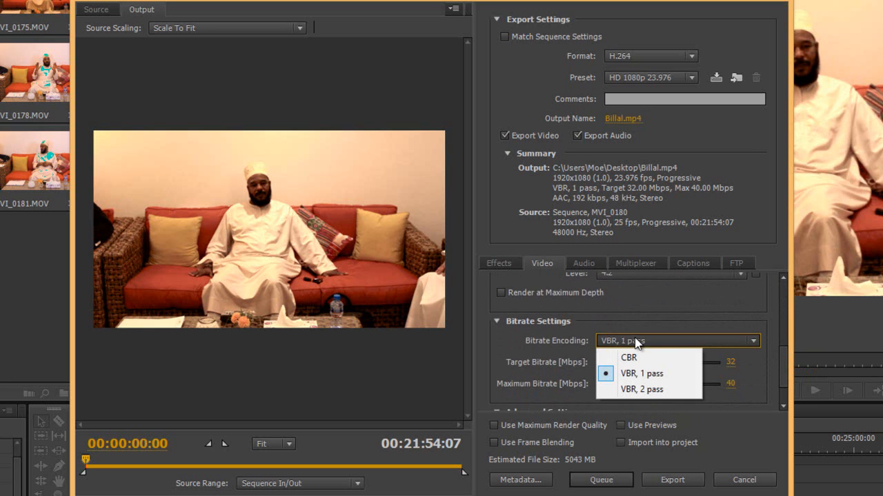
click(639, 389)
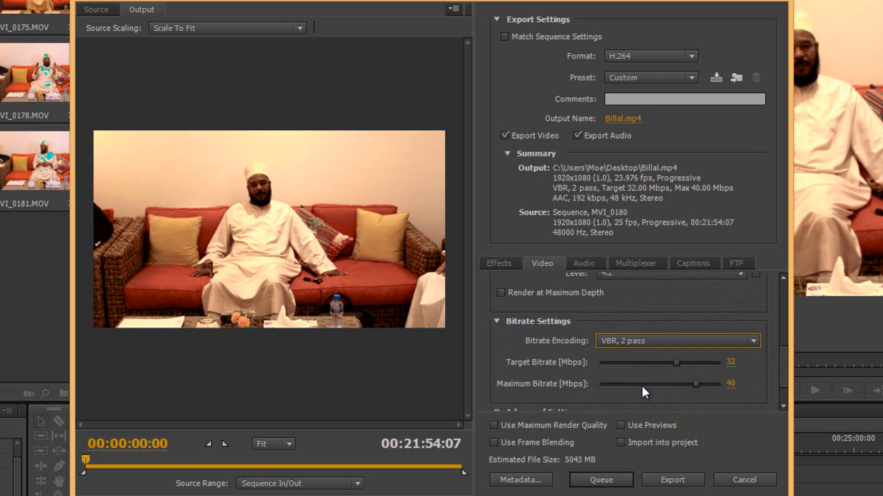
click(638, 342)
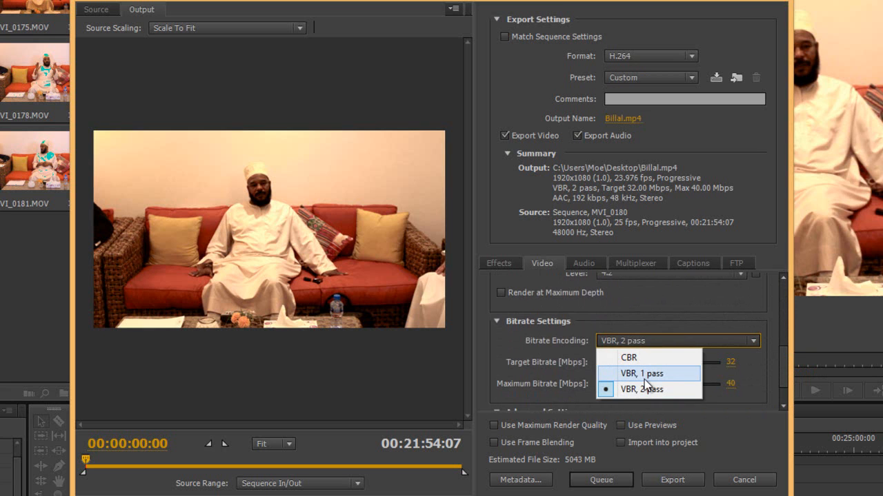
click(644, 376)
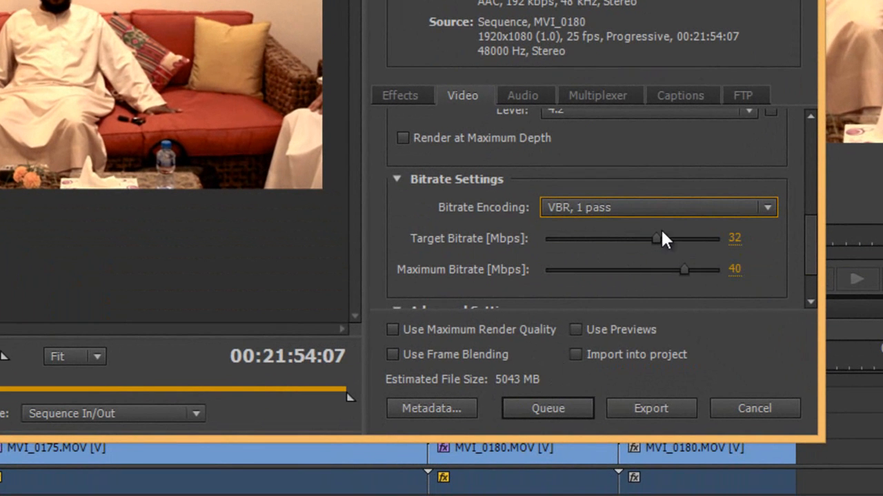
Step: Reduce the export's target bitrate to about 4.64 Mbps and its maximum bitrate to about 7.09 Mbps
drag(655, 239, 607, 242)
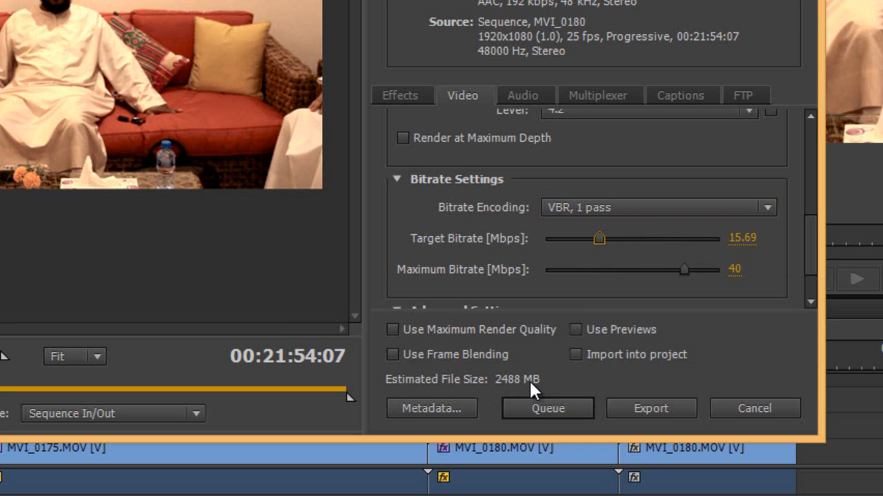
drag(600, 238, 578, 239)
drag(578, 240, 563, 239)
drag(659, 269, 572, 269)
drag(561, 234, 558, 234)
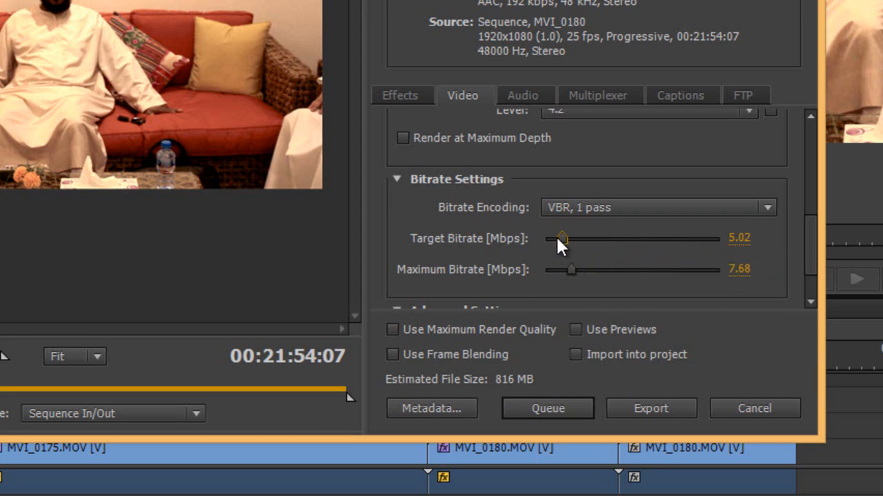
drag(564, 236, 557, 236)
drag(559, 238, 554, 238)
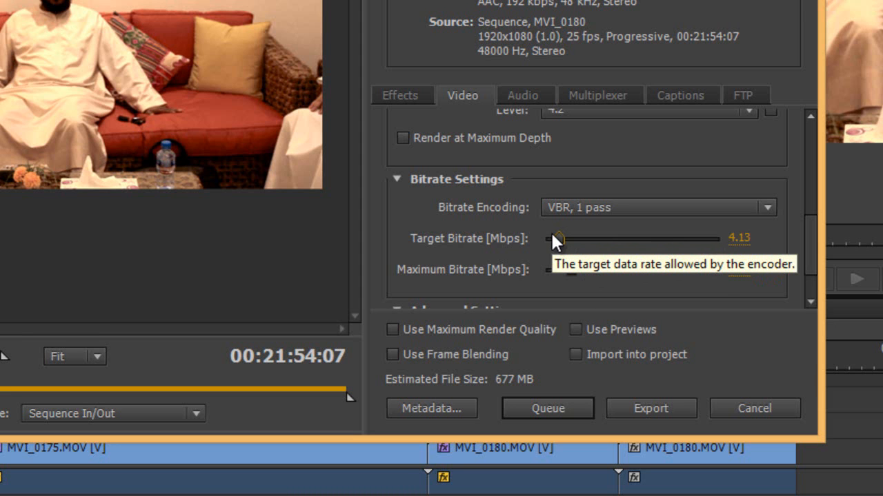
drag(555, 234, 560, 235)
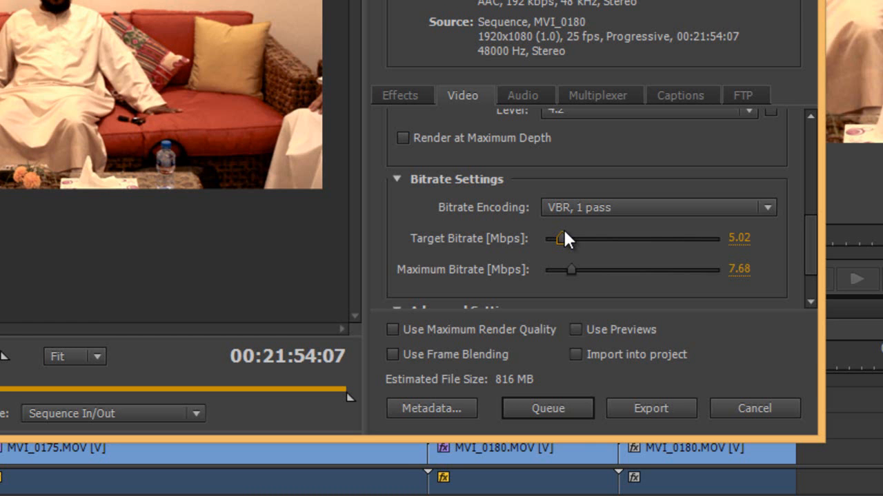
drag(559, 231, 556, 234)
drag(570, 266, 566, 264)
drag(554, 236, 537, 238)
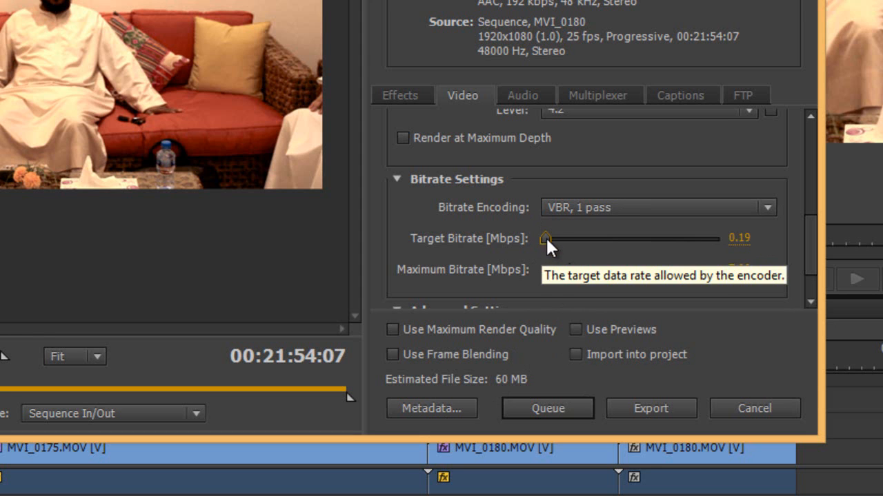
drag(549, 236, 558, 240)
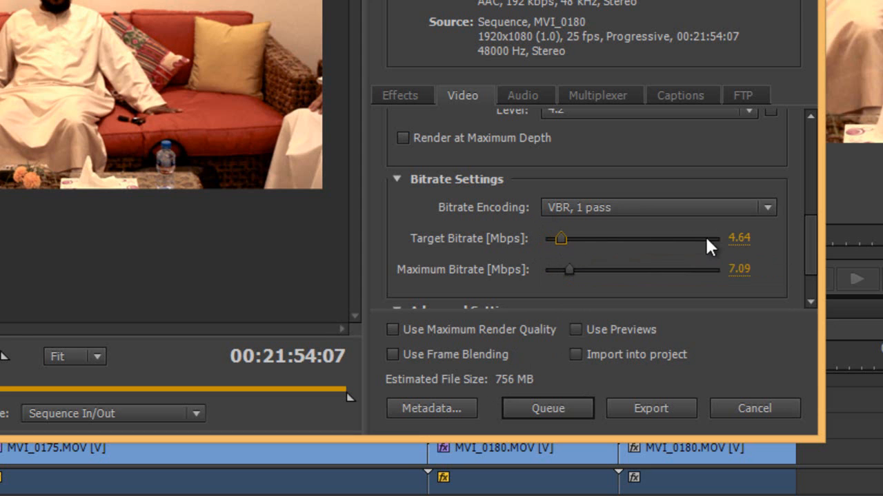
Step: Raise the export's target bitrate to about 6.42 Mbps
drag(561, 240, 566, 242)
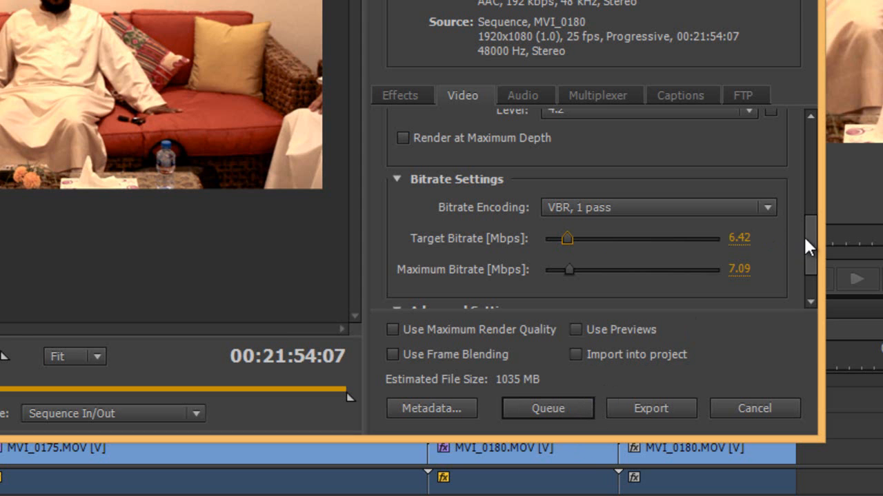
scroll(804, 238, down, 2)
Step: Review the export's audio format, codec, sample rate, channels, quality and bitrate, and return to the video settings
click(504, 91)
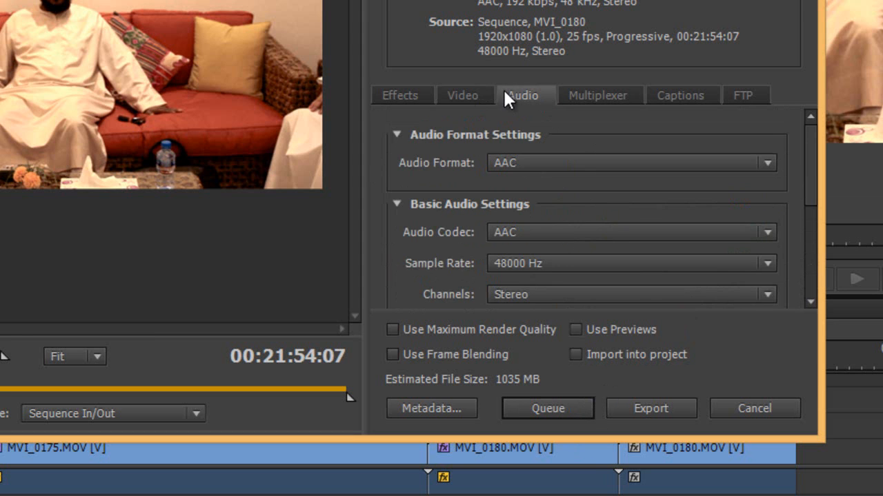
drag(811, 178, 798, 211)
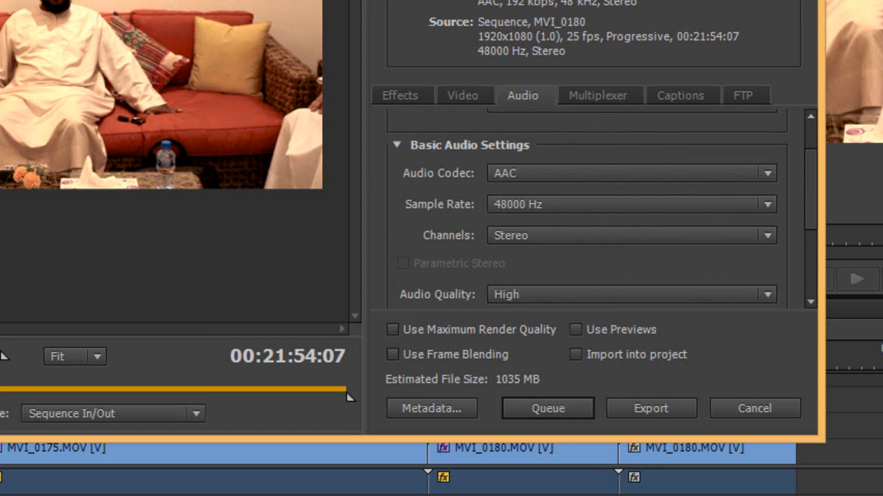
drag(808, 195, 810, 225)
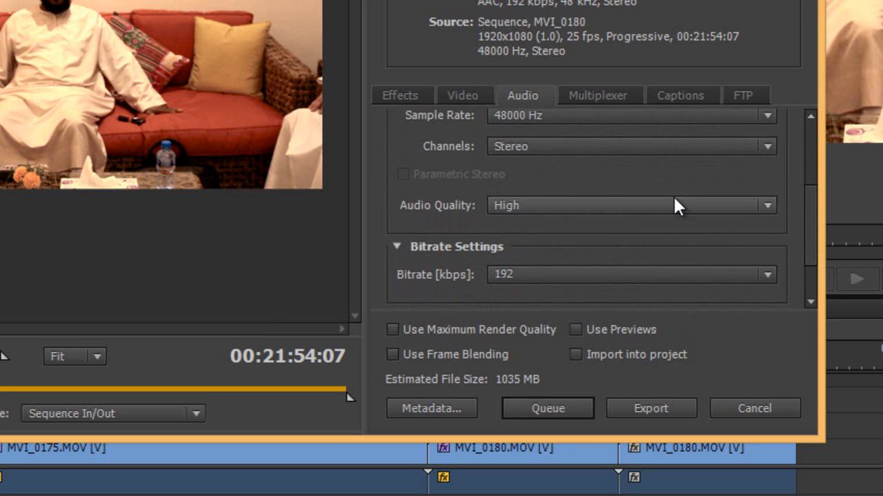
drag(807, 220, 816, 144)
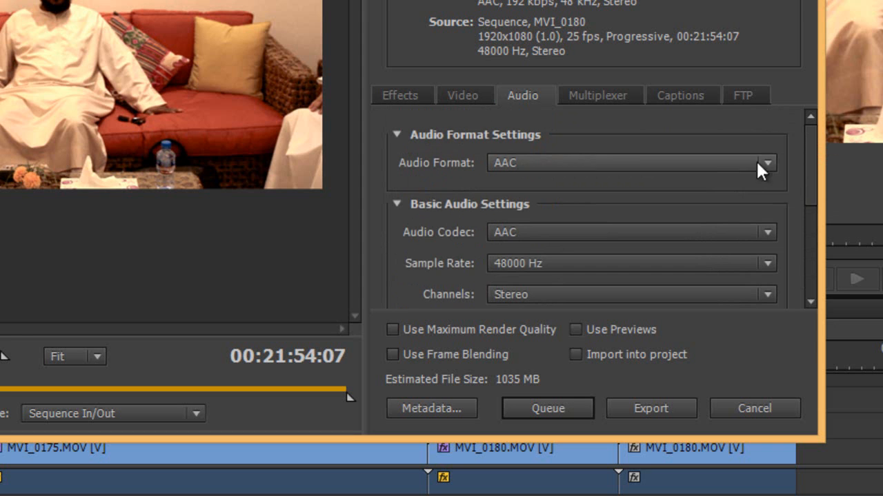
click(464, 98)
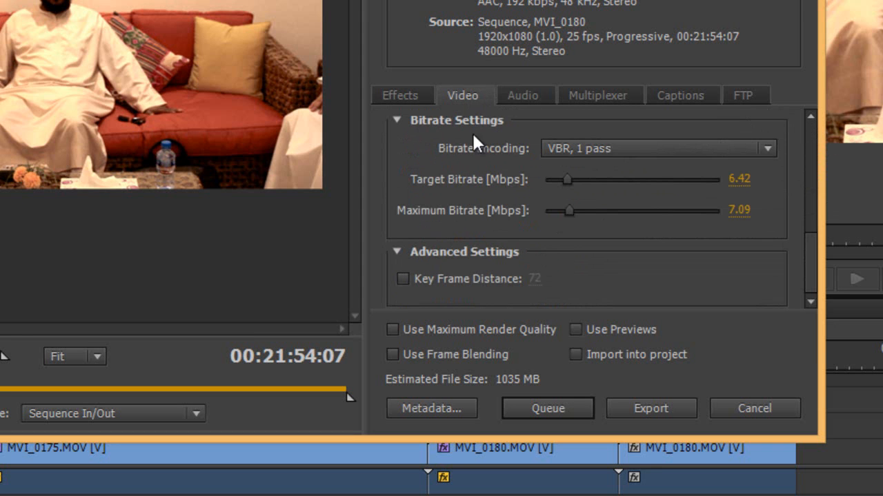
Step: Send the export to the Adobe Media Encoder queue and start encoding it
click(564, 400)
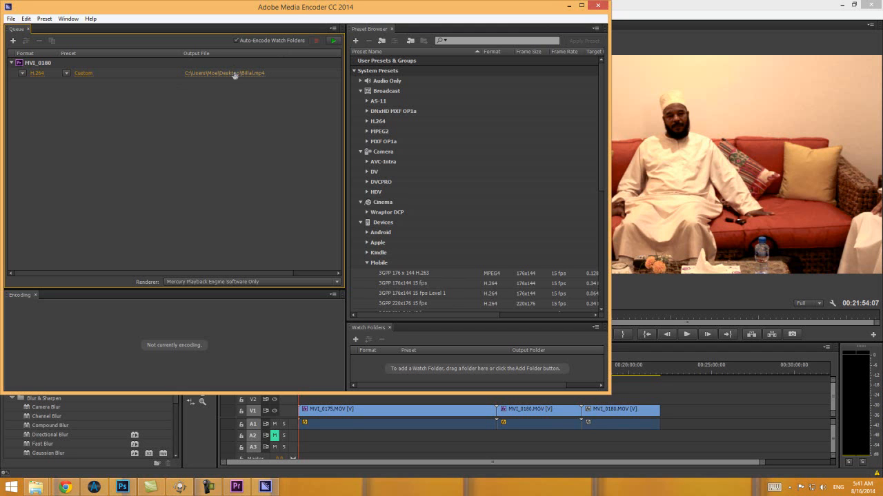
click(333, 40)
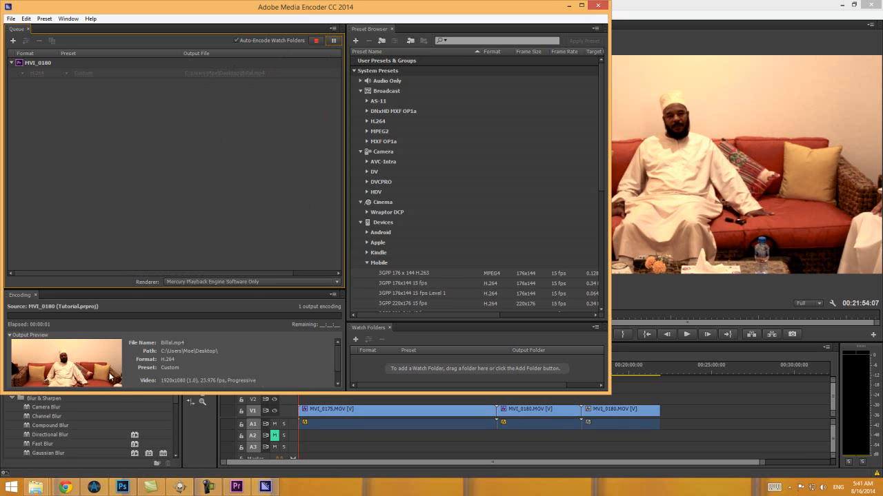
drag(140, 393, 146, 428)
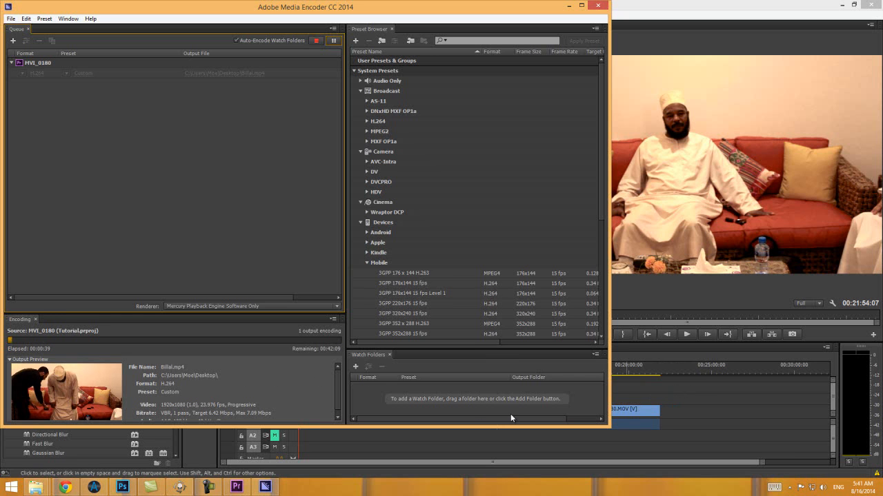
Step: Stop the encoding queue without finishing the current file, and close Adobe Media Encoder
click(316, 40)
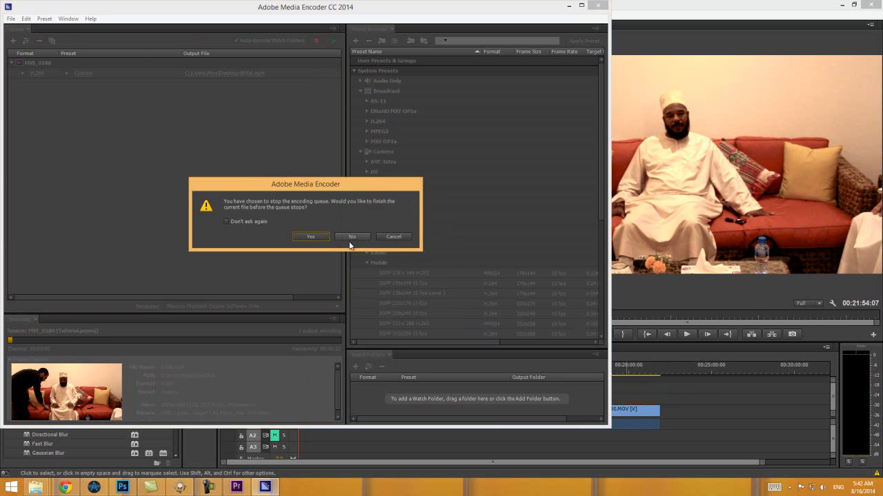
click(314, 237)
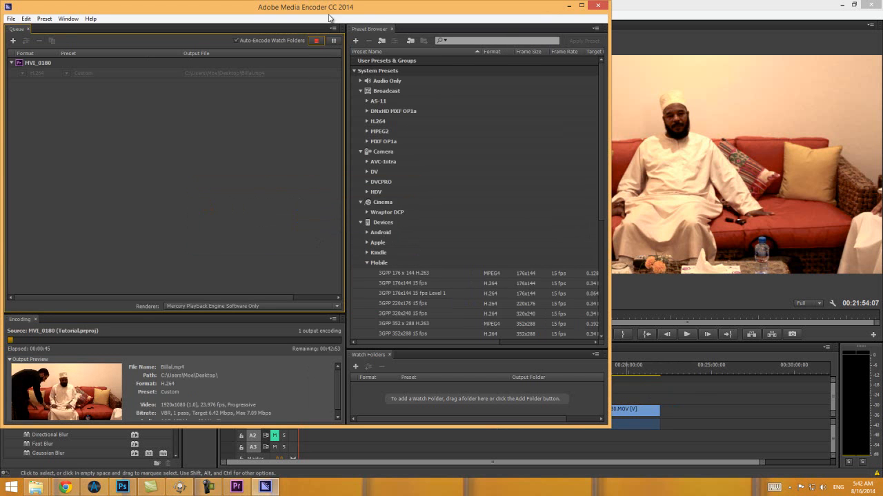
click(316, 40)
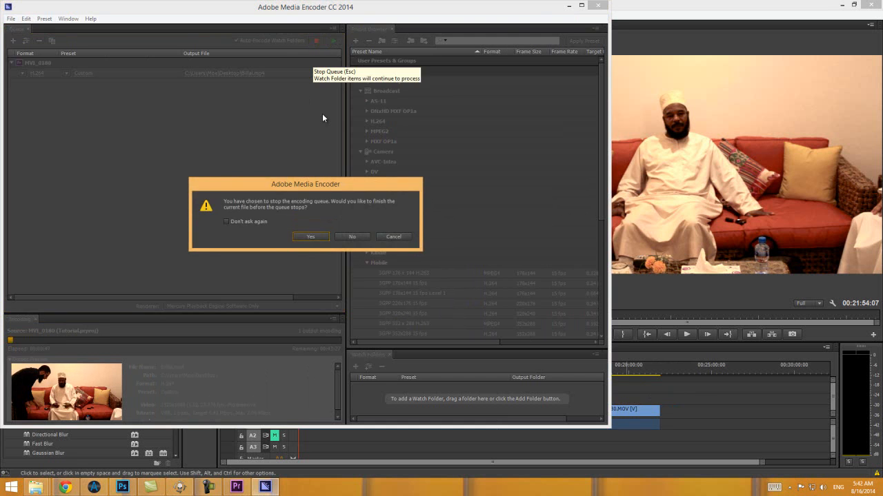
click(352, 236)
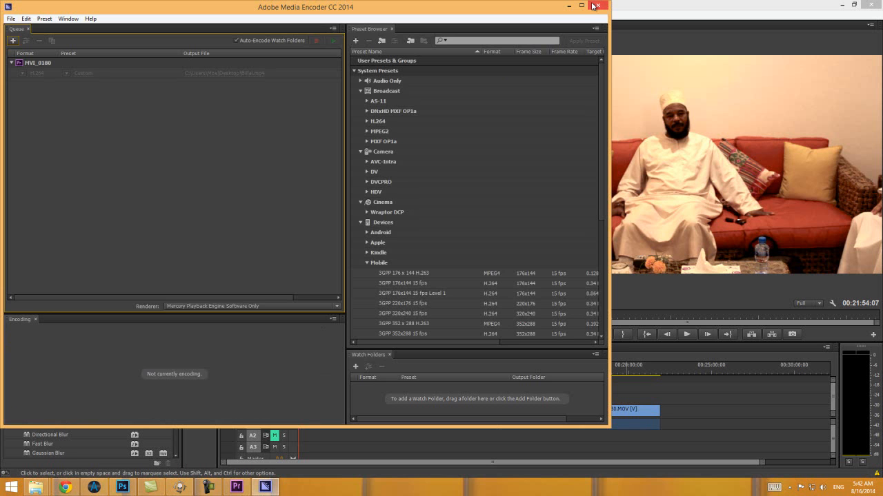
click(593, 6)
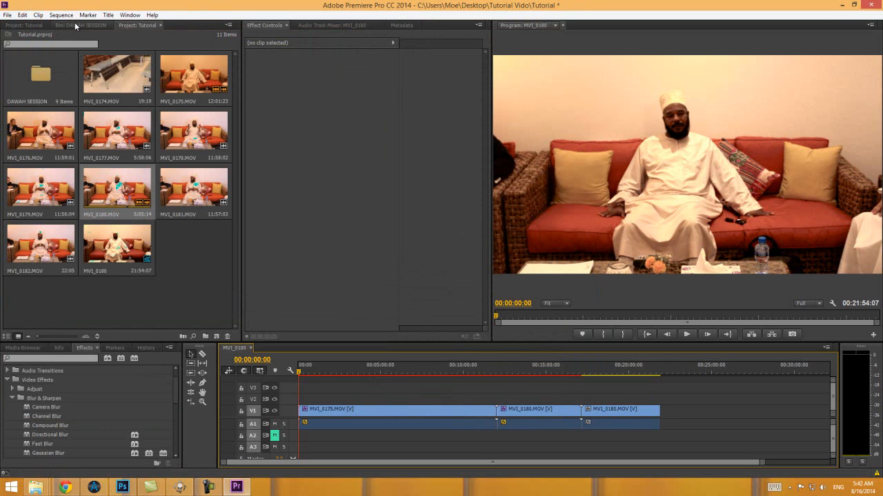
Step: Reopen the sequence's media export settings to review them, and close them without exporting
click(7, 15)
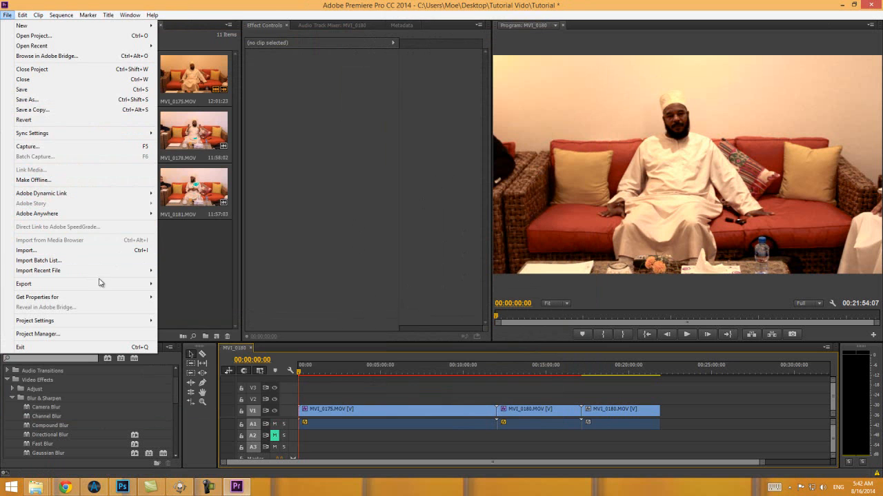
click(173, 285)
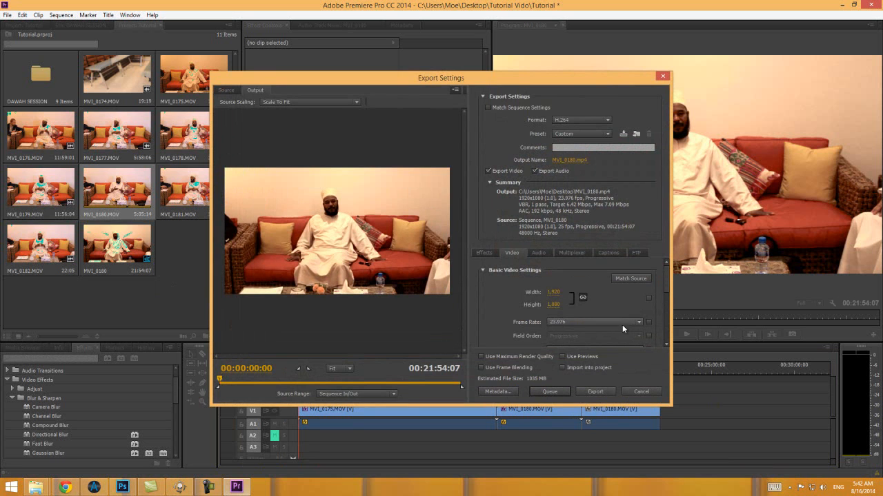
mouse_move(665, 270)
mouse_down()
mouse_move(664, 345)
mouse_move(670, 267)
mouse_up()
click(212, 487)
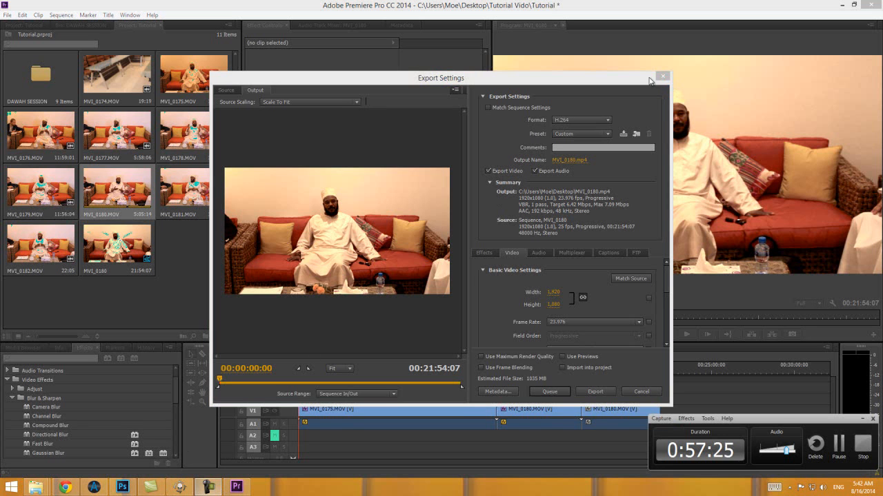
click(661, 78)
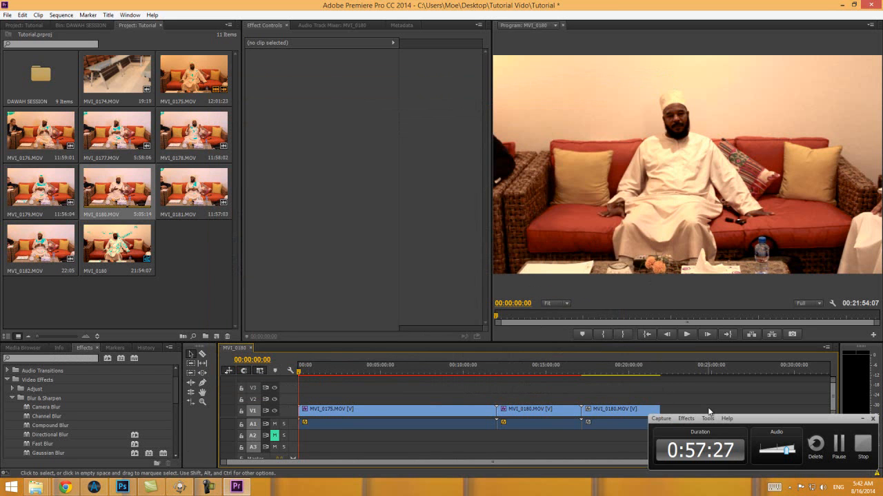